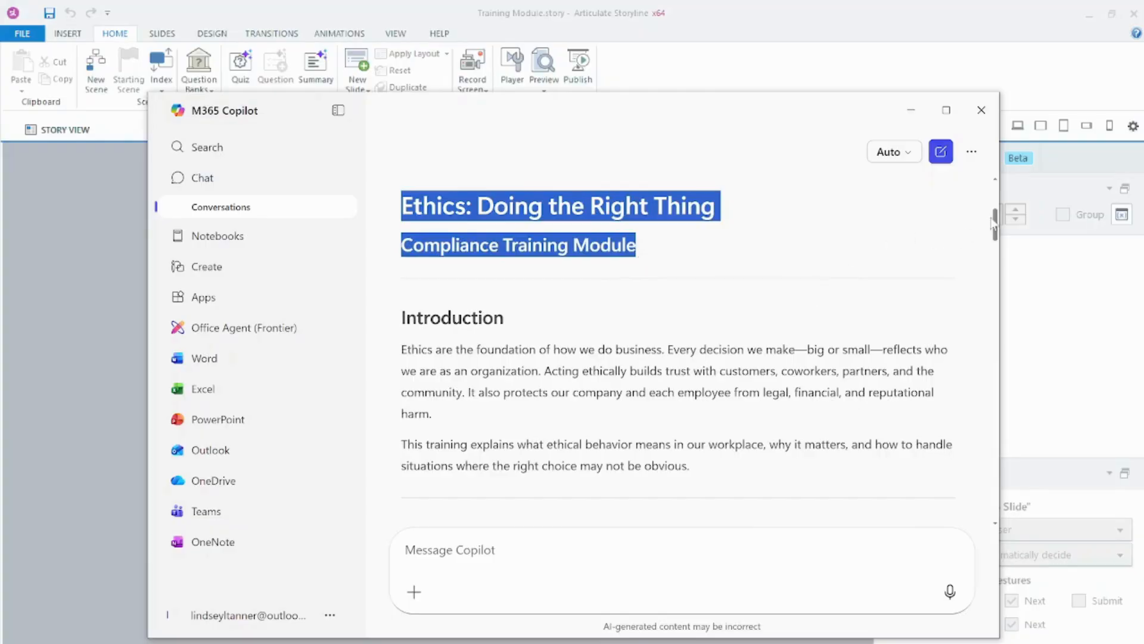
Step: Minimize the Copilot window with the ethics training text and open the 1.1 Intro Slide in Storyline for editing
{"action": "left_click_drag", "start_coordinate": [996, 220], "coordinate": [997, 229]}
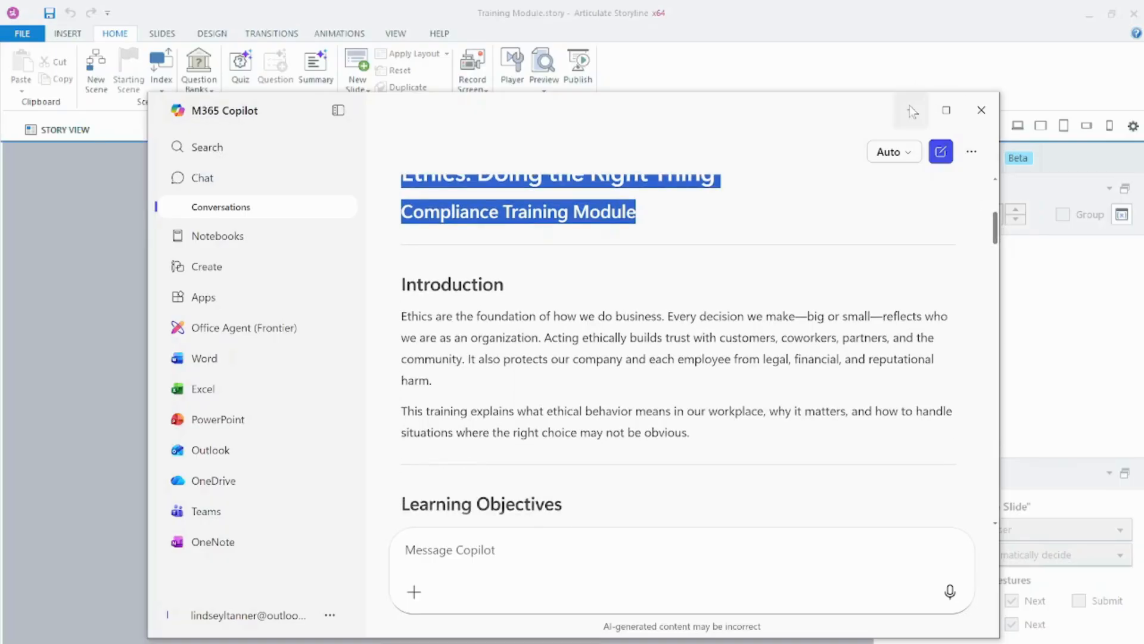
{"action": "left_click", "coordinate": [678, 262]}
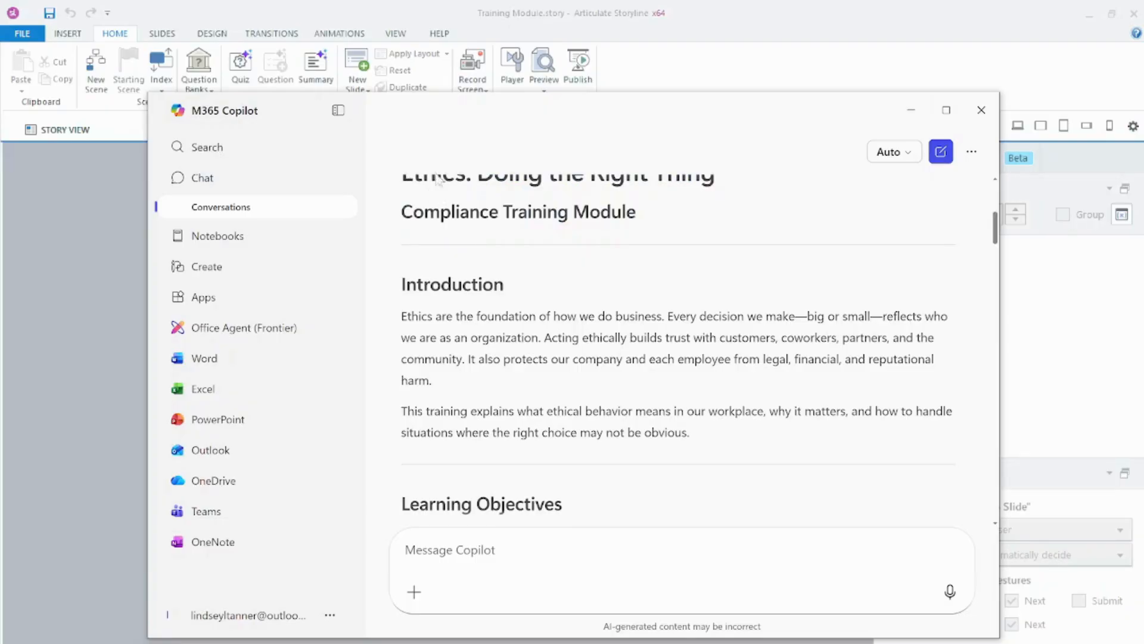
{"action": "left_click", "coordinate": [910, 111]}
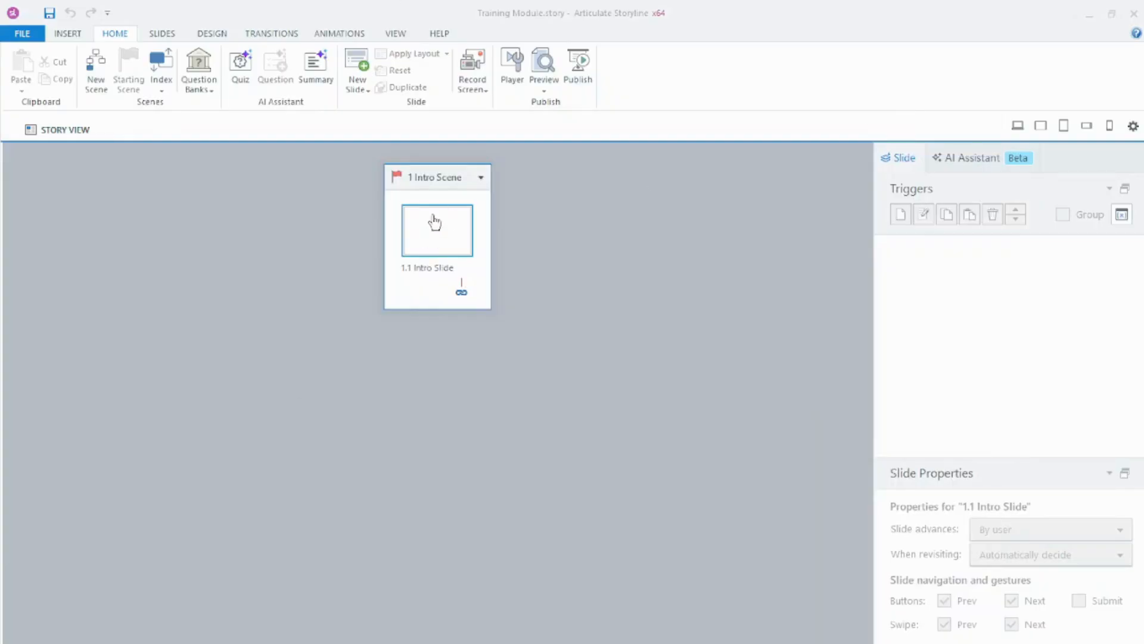
{"action": "double_click", "coordinate": [434, 222]}
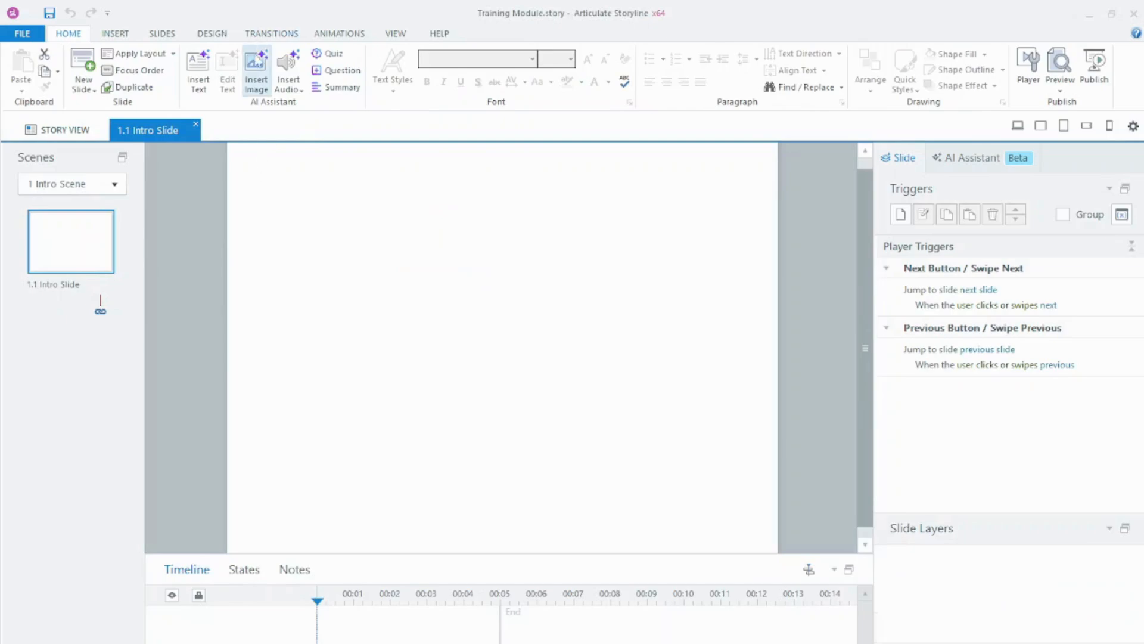
Step: Generate AI images described as "Photograph of generic business compliance training intro, without text" and add them all to the media library
{"action": "left_click", "coordinate": [264, 59]}
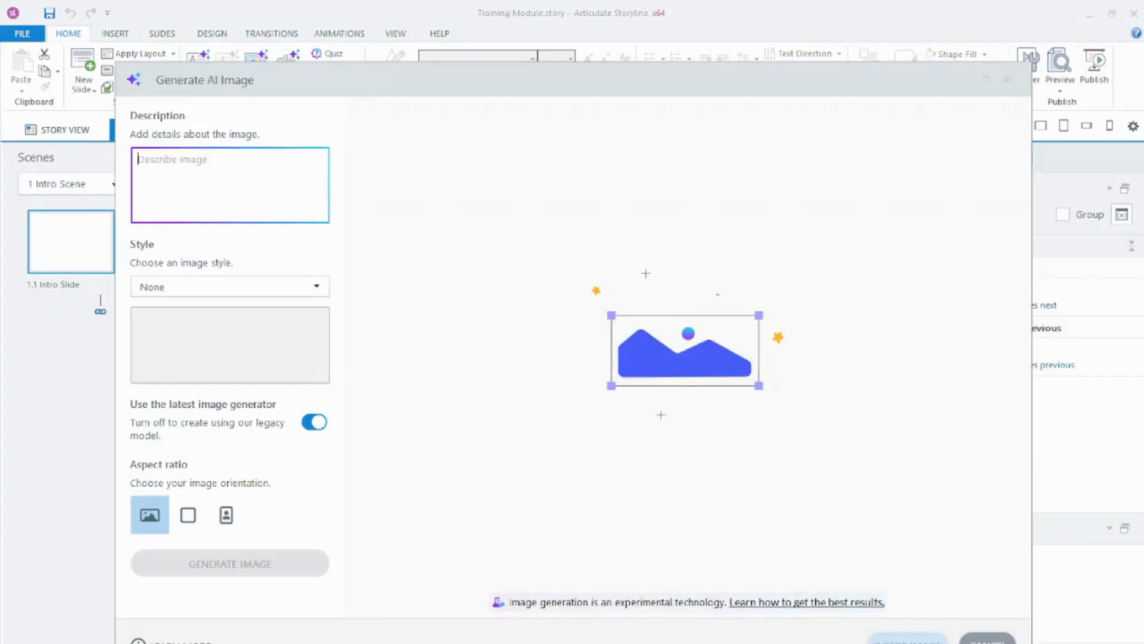
{"action": "type", "text": "Photogr"}
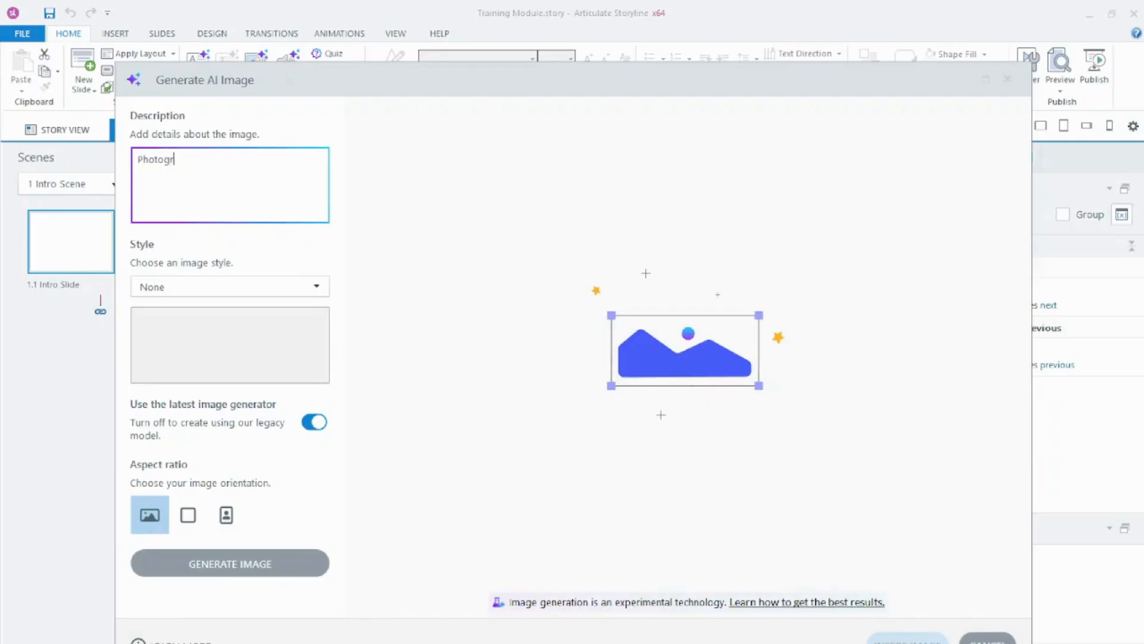
{"action": "type", "text": "aph of"}
{"action": "key", "text": "BackSpace"}
{"action": "type", "text": "of generaic business compliance"}
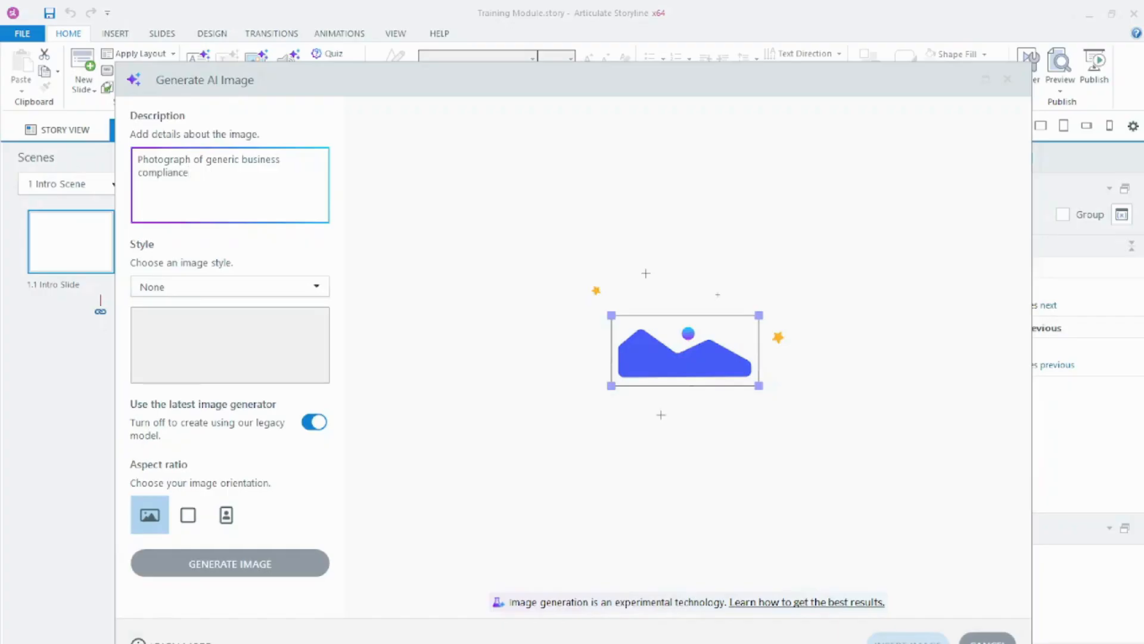
{"action": "type", "text": " training intro, without text"}
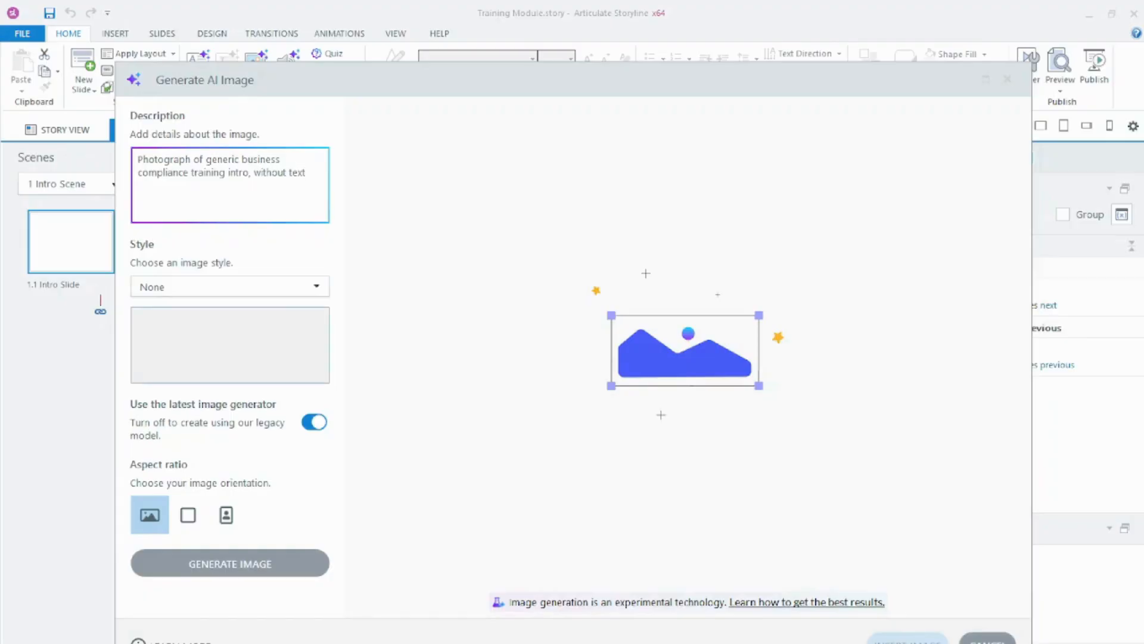
{"action": "left_click", "coordinate": [244, 566]}
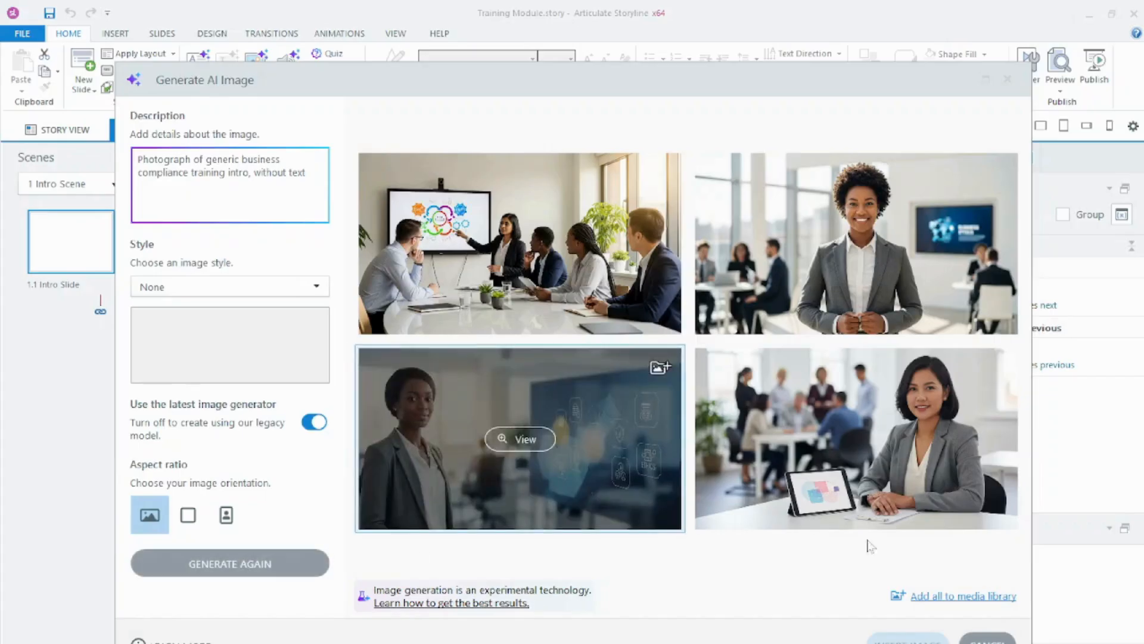
{"action": "left_click", "coordinate": [963, 598]}
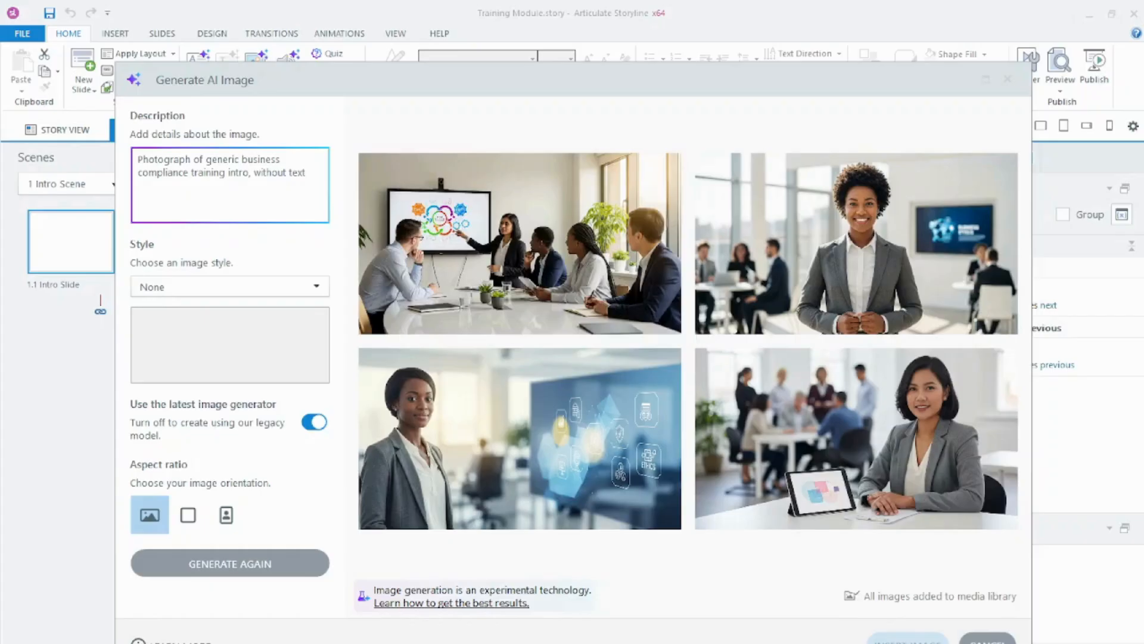
Step: Generate images of "Photograph of business team sitting at a table working together, without text" and add them all to the media library
{"action": "left_click_drag", "start_coordinate": [206, 159], "coordinate": [239, 159]}
{"action": "key", "text": "BackSpace"}
{"action": "key", "text": "BackSpace"}
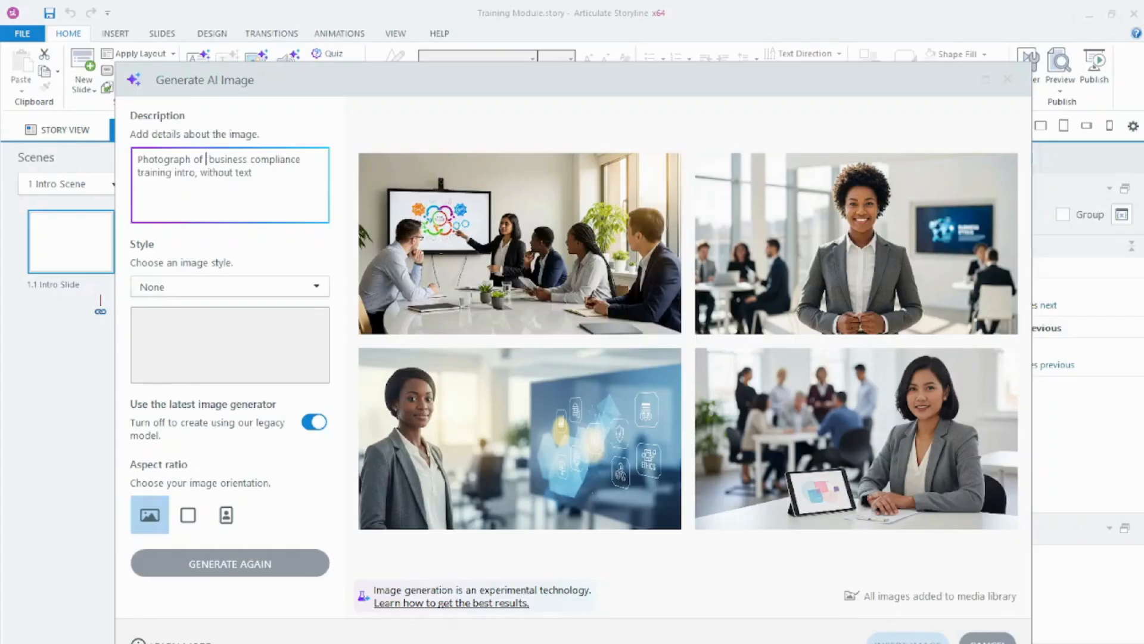
{"action": "double_click", "coordinate": [273, 159]}
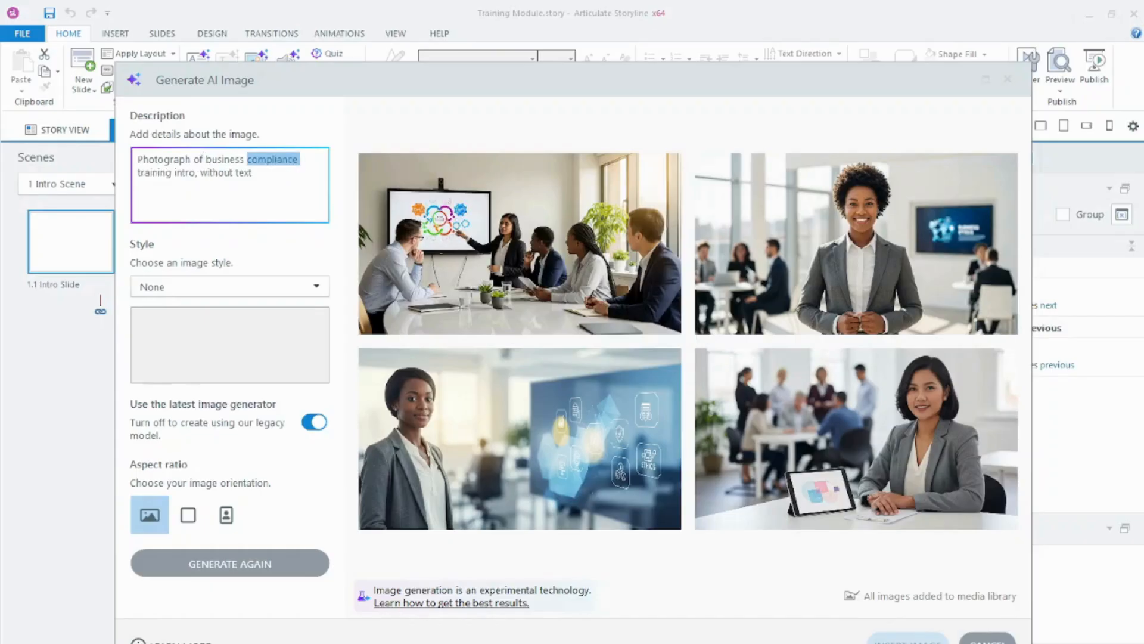
{"action": "type", "text": "team"}
{"action": "key", "text": "ctrl+shift+End"}
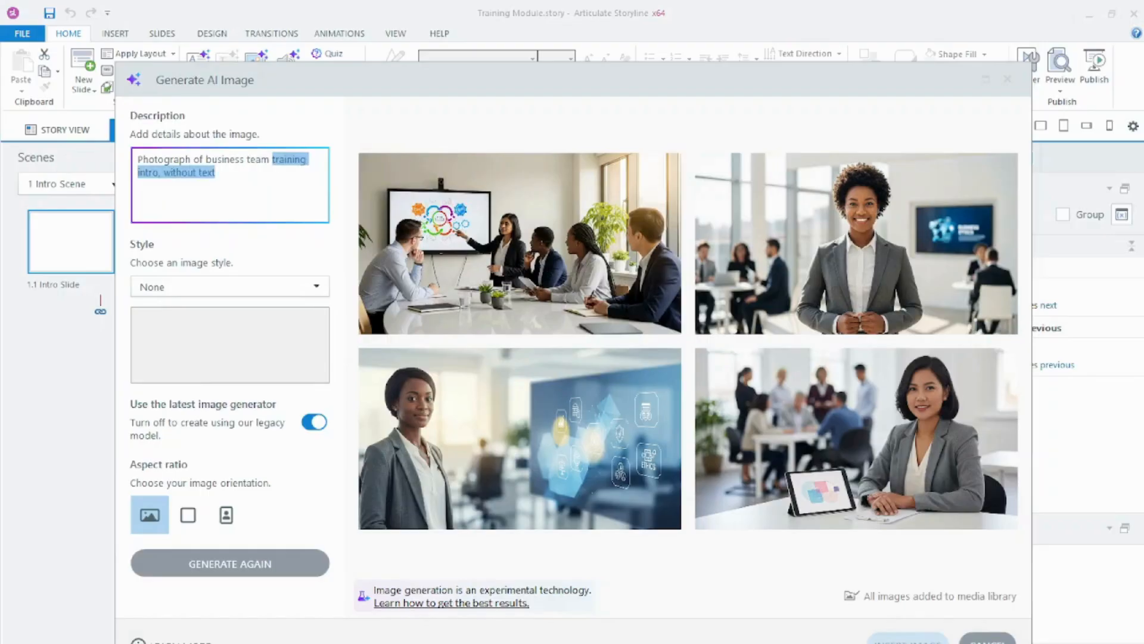
{"action": "key", "text": "shift+Left"}
{"action": "key", "text": "shift+Left"}
{"action": "key", "text": "shift+Left"}
{"action": "key", "text": "shift+Left"}
{"action": "key", "text": "shift+Left"}
{"action": "key", "text": "shift+Left"}
{"action": "key", "text": "shift+Left"}
{"action": "key", "text": "shift+Left"}
{"action": "key", "text": "shift+Left"}
{"action": "key", "text": "shift+Left"}
{"action": "key", "text": "shift+Left"}
{"action": "key", "text": "shift+Left"}
{"action": "key", "text": "shift+Left"}
{"action": "type", "text": "sitting at a t"}
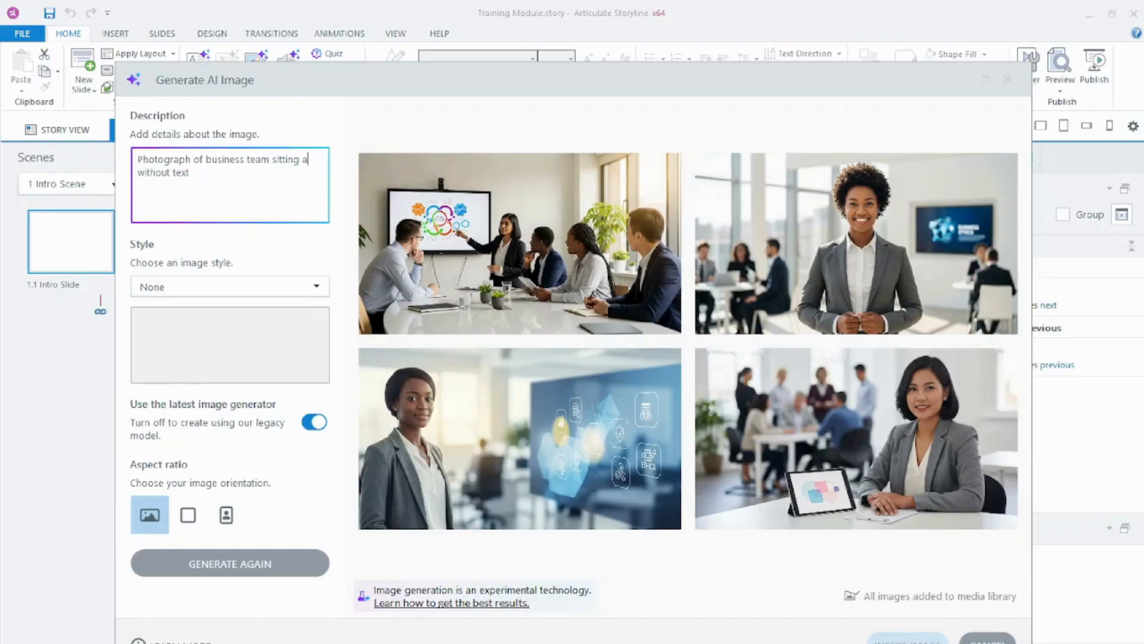
{"action": "type", "text": "able, working together,"}
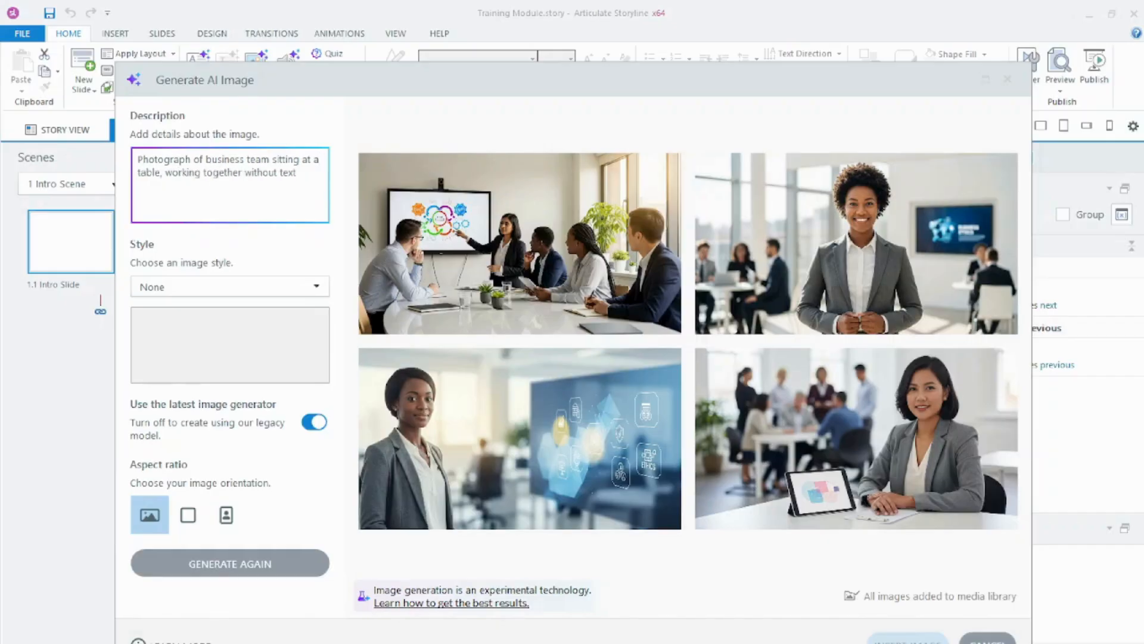
{"action": "left_click", "coordinate": [162, 173]}
{"action": "key", "text": "BackSpace"}
{"action": "left_click", "coordinate": [256, 564]}
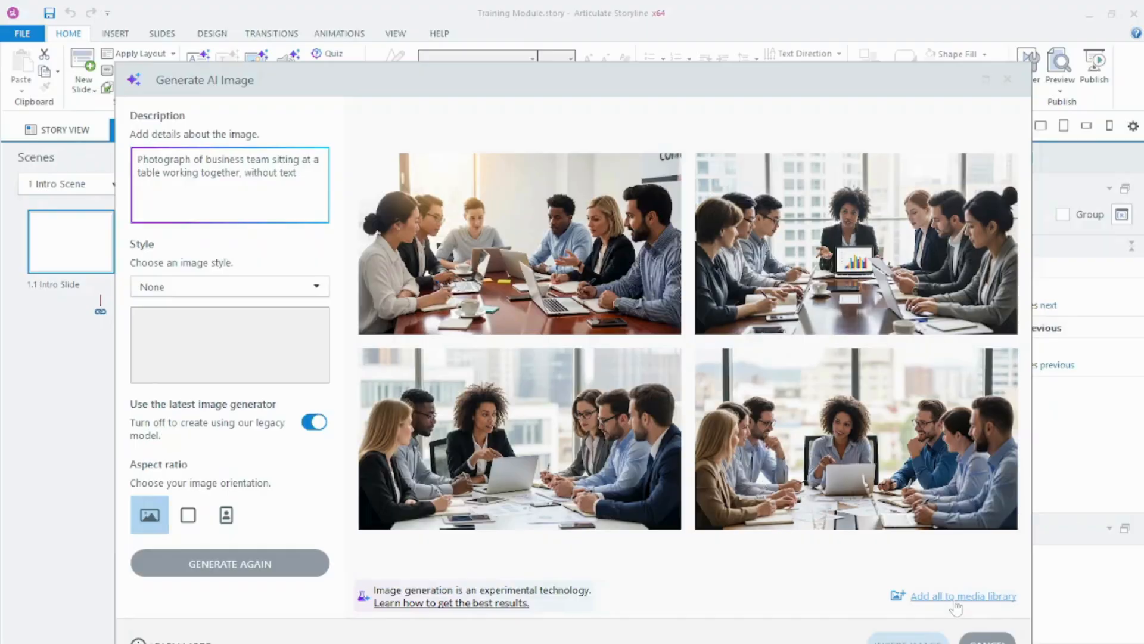
{"action": "left_click", "coordinate": [956, 602]}
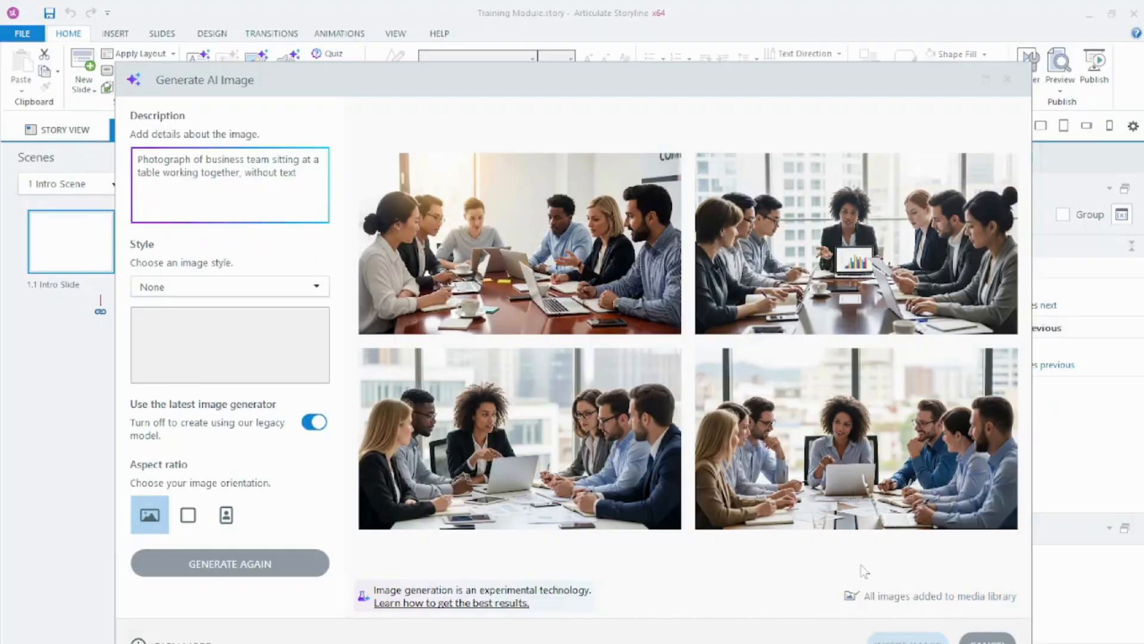
Step: Change the subject of the image description to business employees sitting, and close the AI image generator
{"action": "double_click", "coordinate": [241, 159]}
{"action": "left_click", "coordinate": [244, 159]}
{"action": "left_click_drag", "start_coordinate": [247, 159], "coordinate": [241, 172]}
{"action": "type", "text": "employees s"}
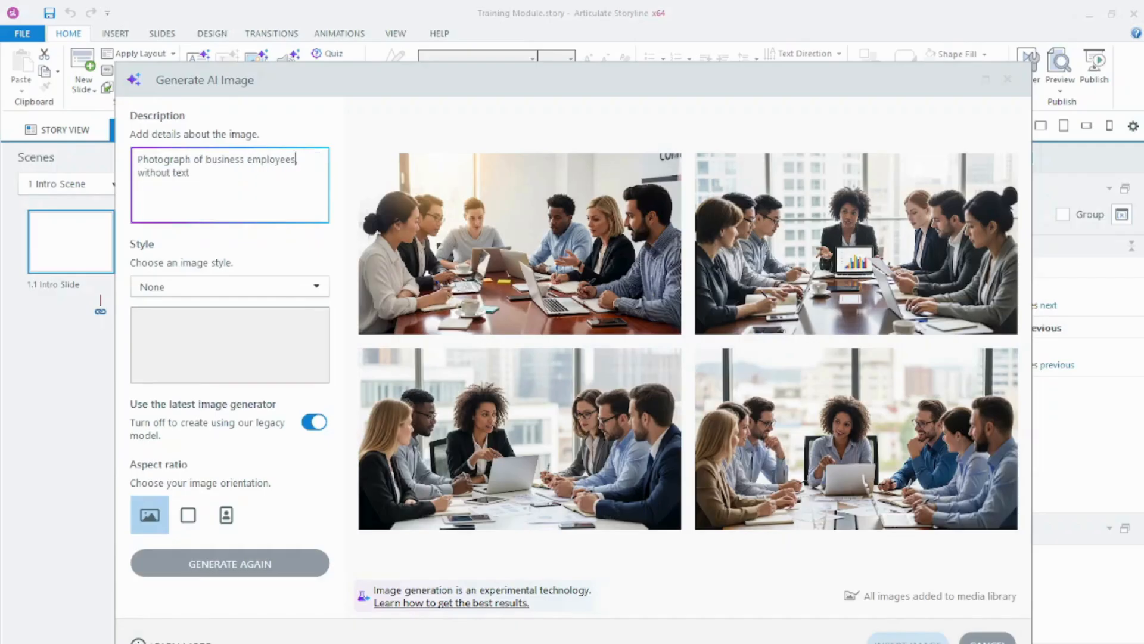
{"action": "type", "text": "itting"}
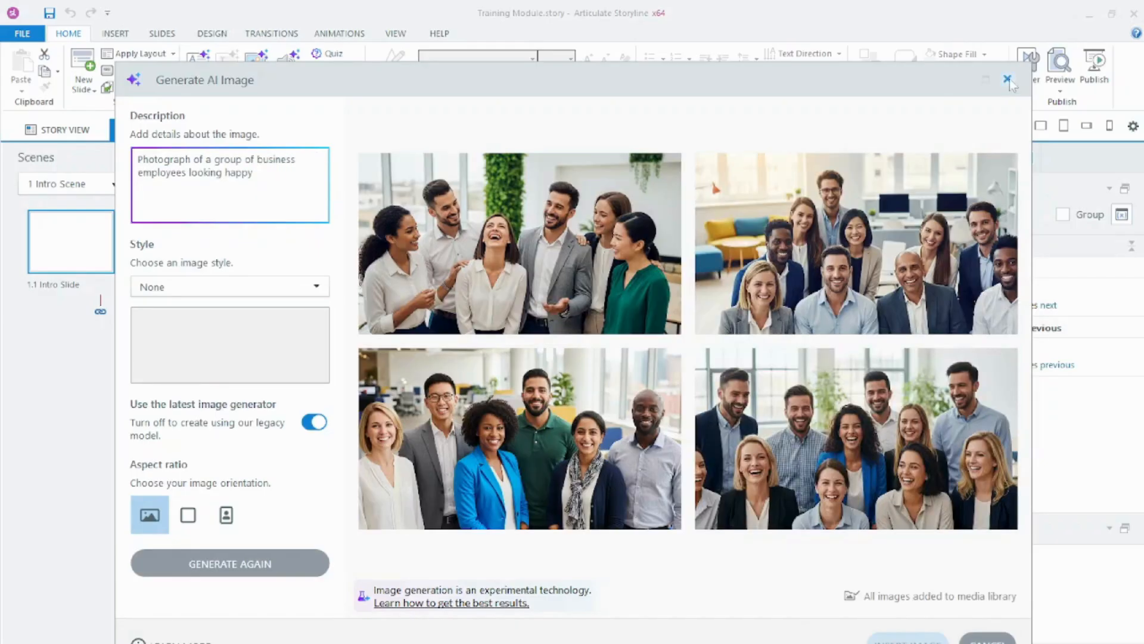
{"action": "left_click", "coordinate": [1007, 79]}
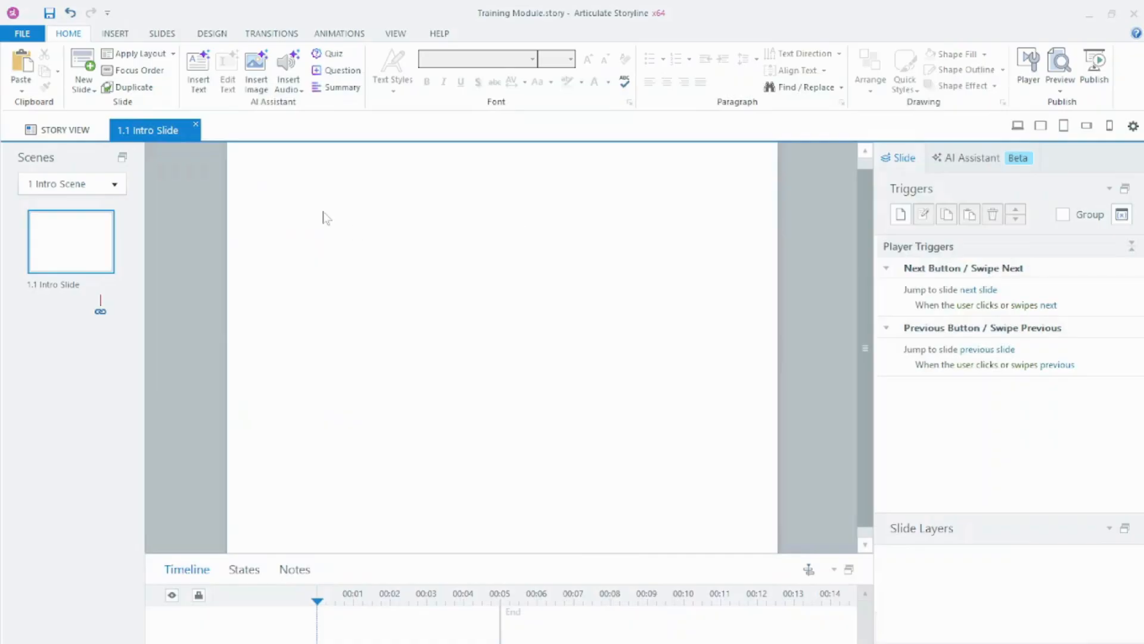
Step: Insert the Welcome slide from the Velocity template in Content Library 360
{"action": "left_click", "coordinate": [89, 88]}
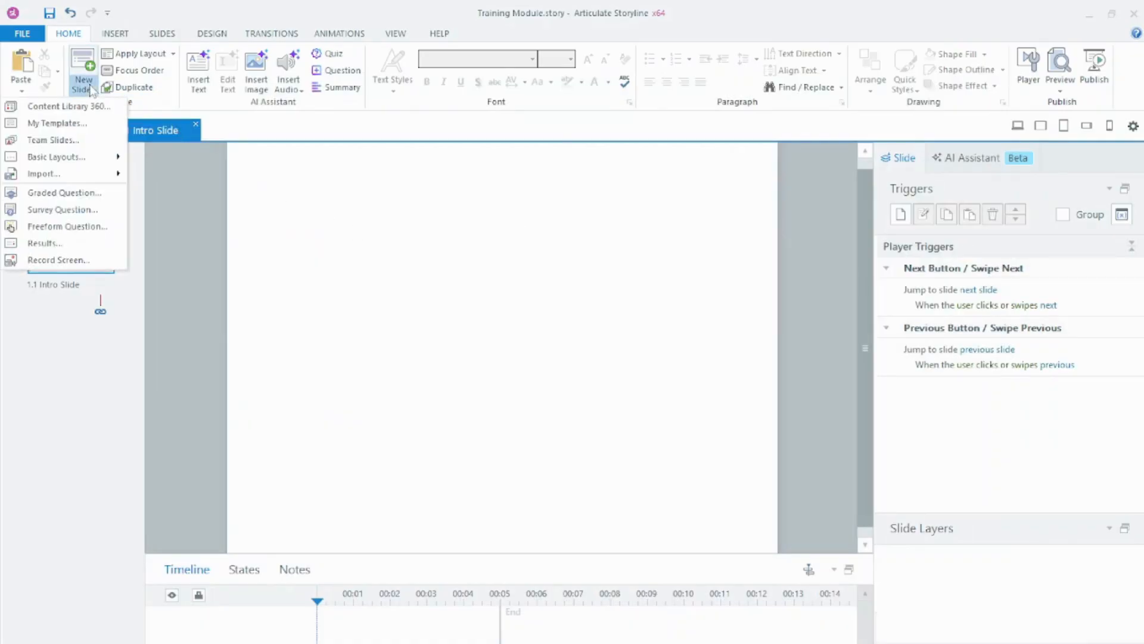
{"action": "left_click", "coordinate": [81, 107]}
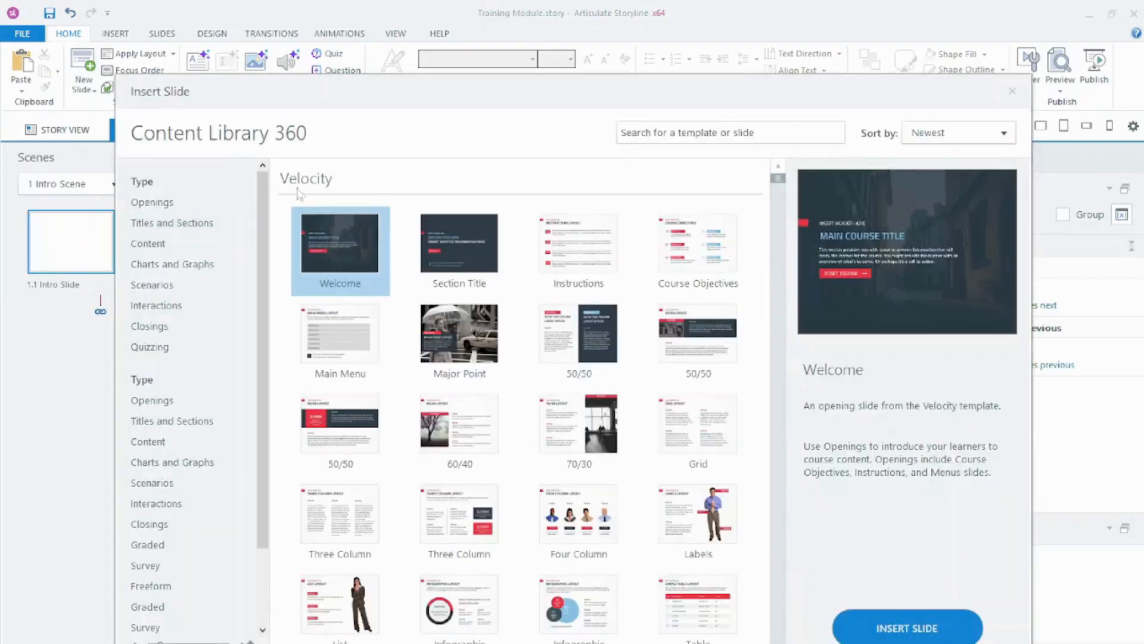
{"action": "double_click", "coordinate": [352, 246]}
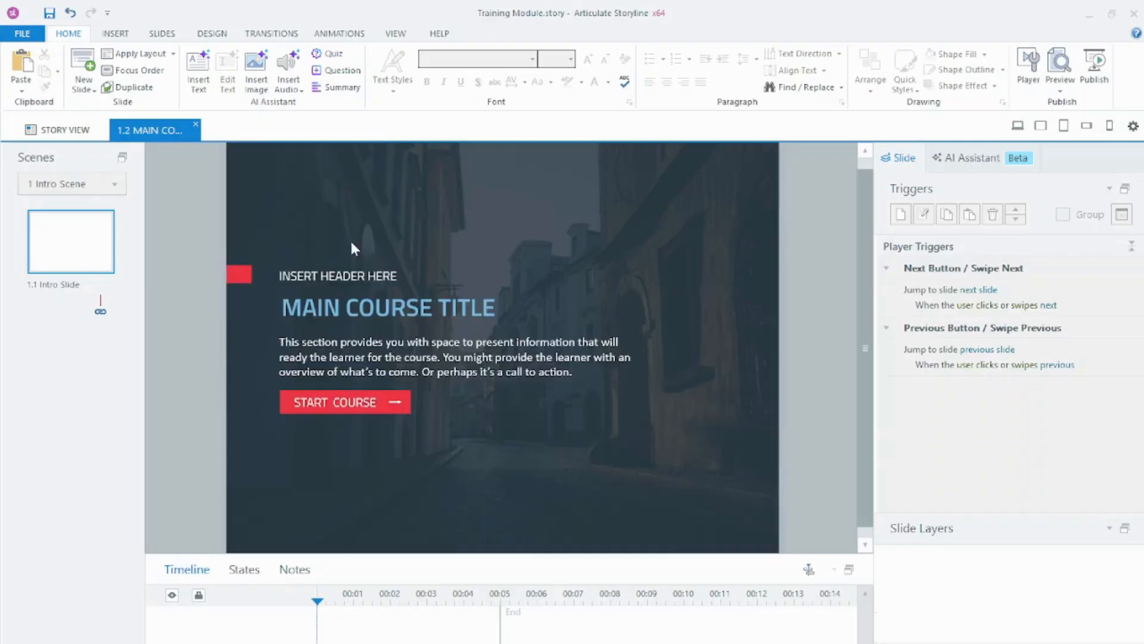
Step: Delete the blank 1.1 Intro Slide from the Intro Scene
{"action": "left_click", "coordinate": [71, 271]}
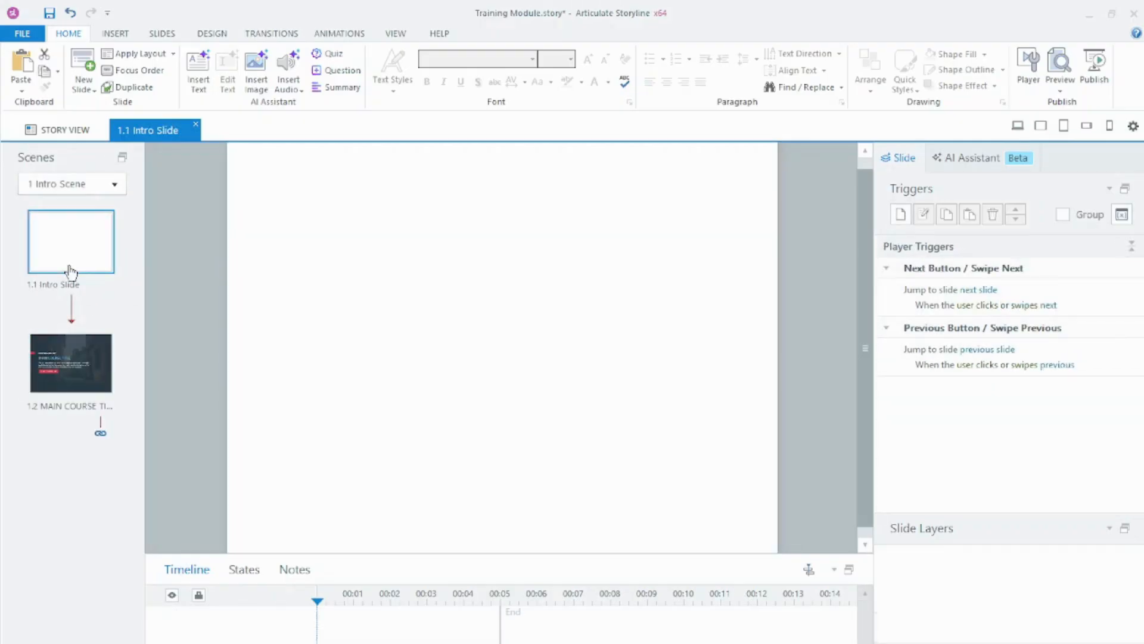
{"action": "key", "text": "Delete"}
{"action": "left_click", "coordinate": [600, 429]}
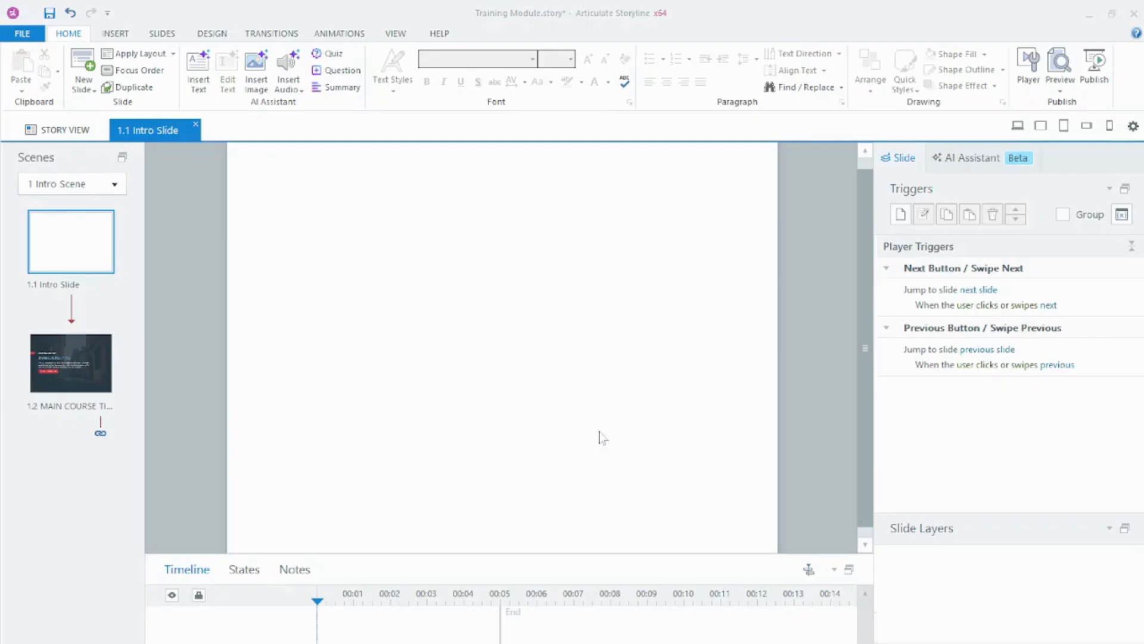
Step: Delete the full-slide picture placeholder and change the dark background rectangle's fill to white
{"action": "left_click", "coordinate": [561, 190]}
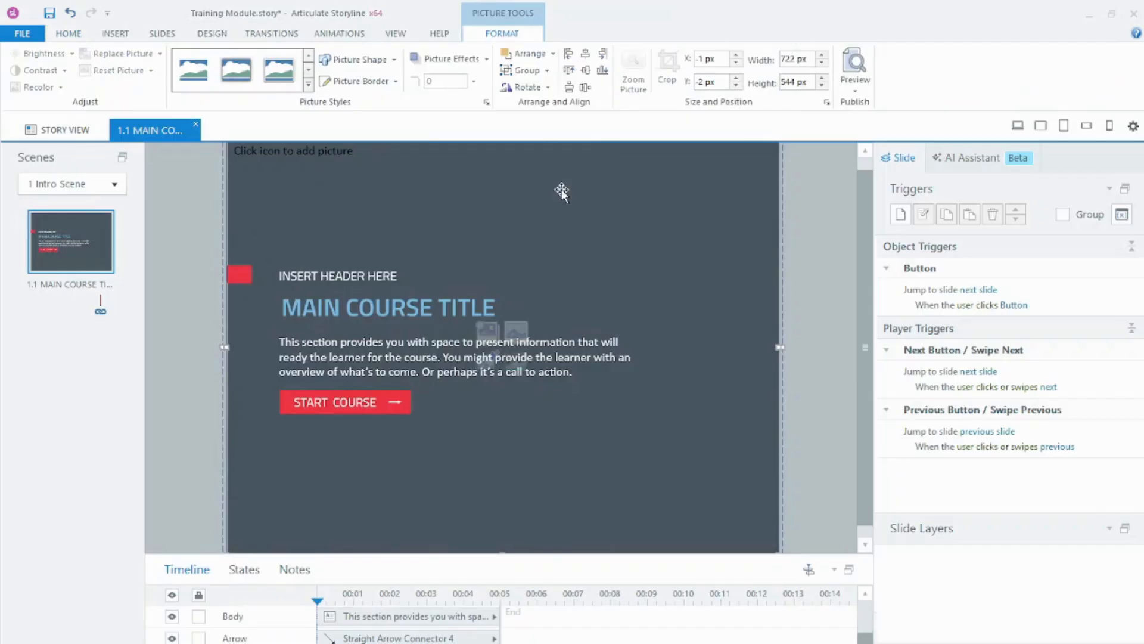
{"action": "key", "text": "Delete"}
{"action": "left_click", "coordinate": [616, 179]}
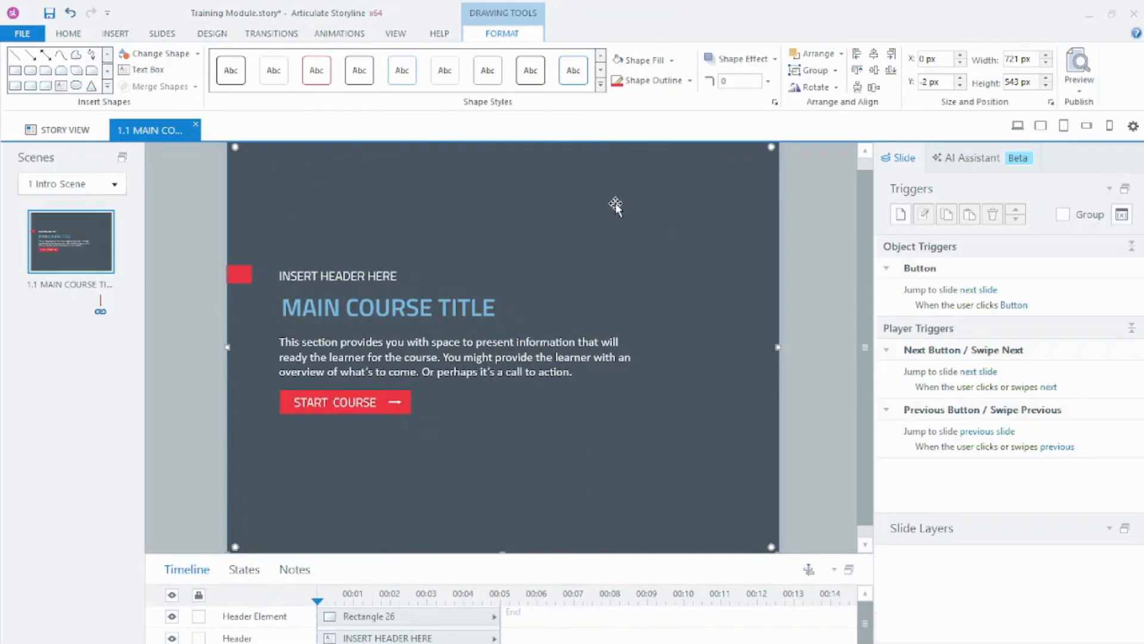
{"action": "left_click", "coordinate": [619, 60]}
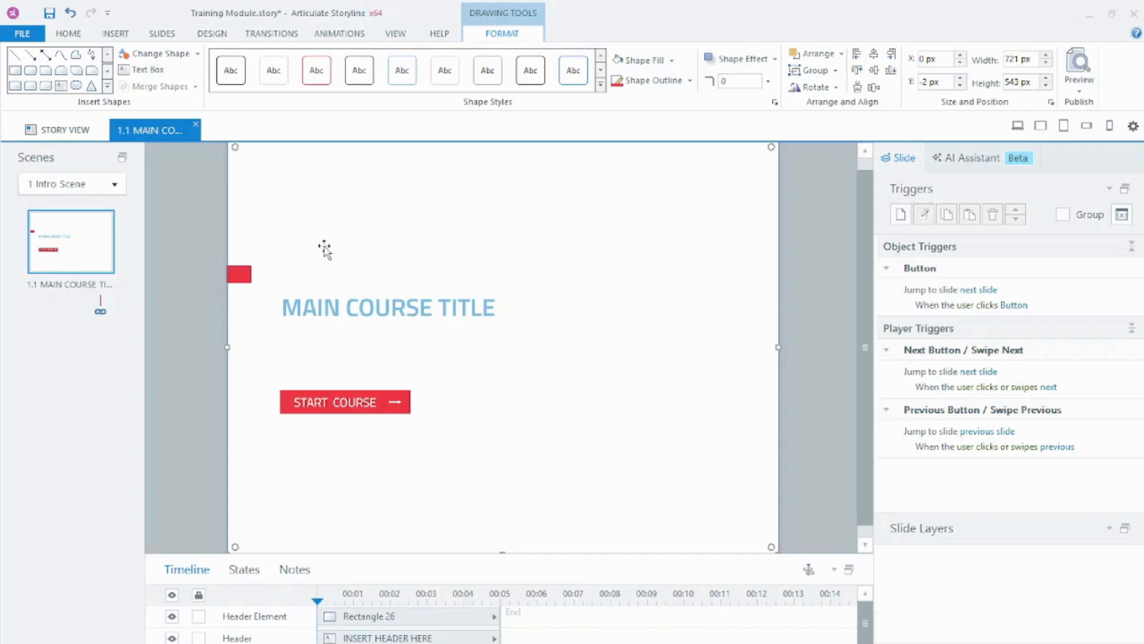
Step: Delete the small red header rectangle at the slide's left edge
{"action": "left_click", "coordinate": [240, 275]}
{"action": "key", "text": "Delete"}
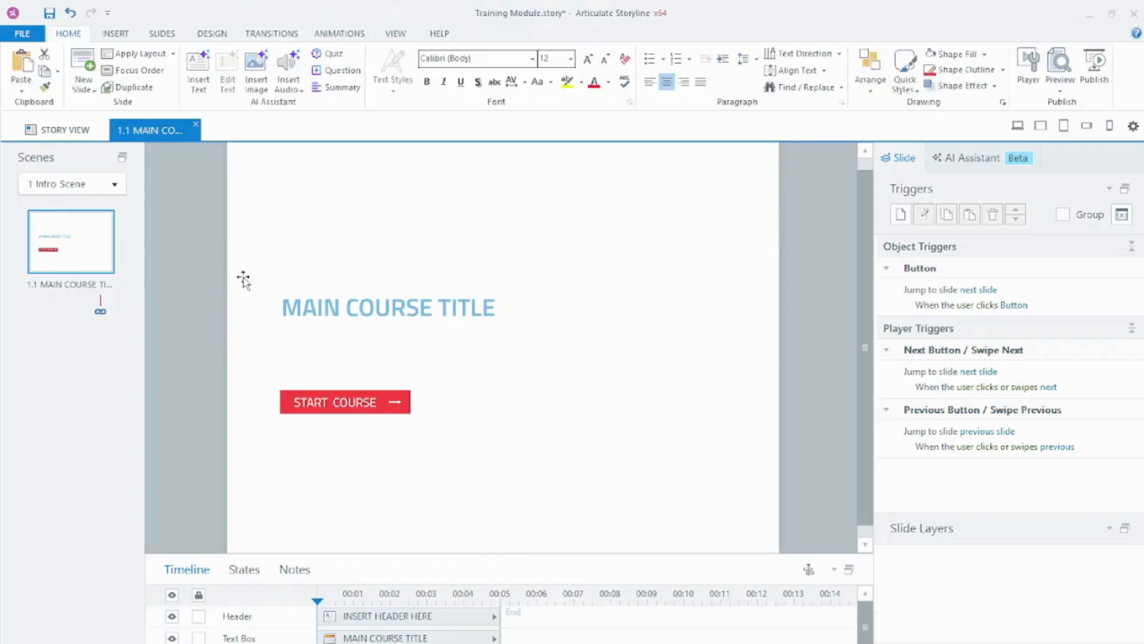
Step: Insert the media library's generic business compliance photograph of a woman seated at a table with a tablet onto the title slide
{"action": "left_click", "coordinate": [115, 33]}
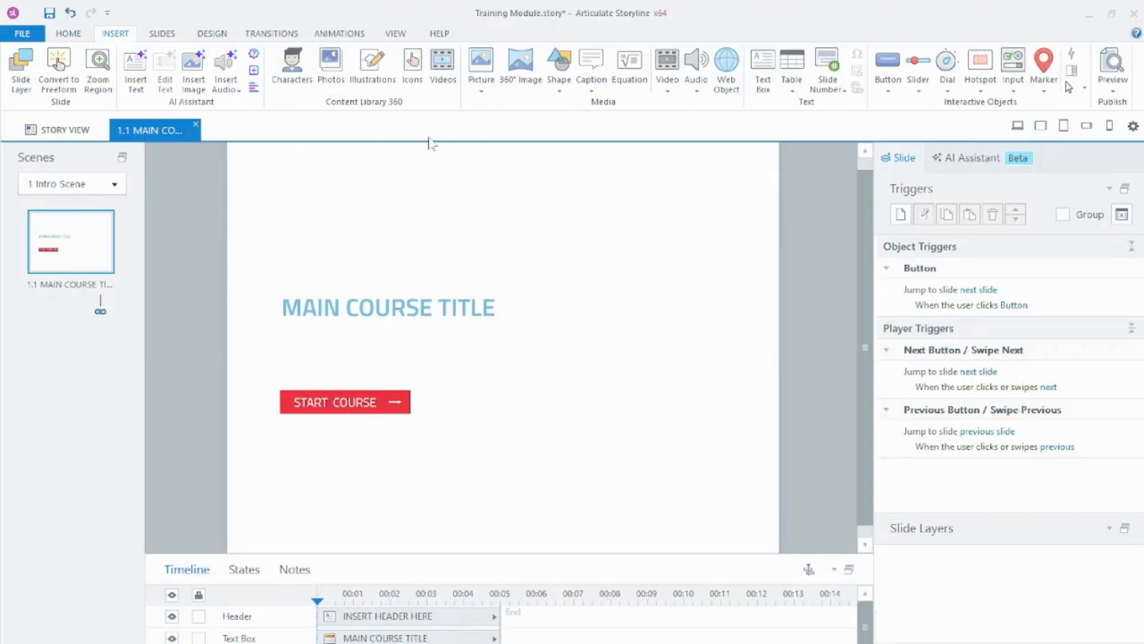
{"action": "left_click", "coordinate": [481, 83]}
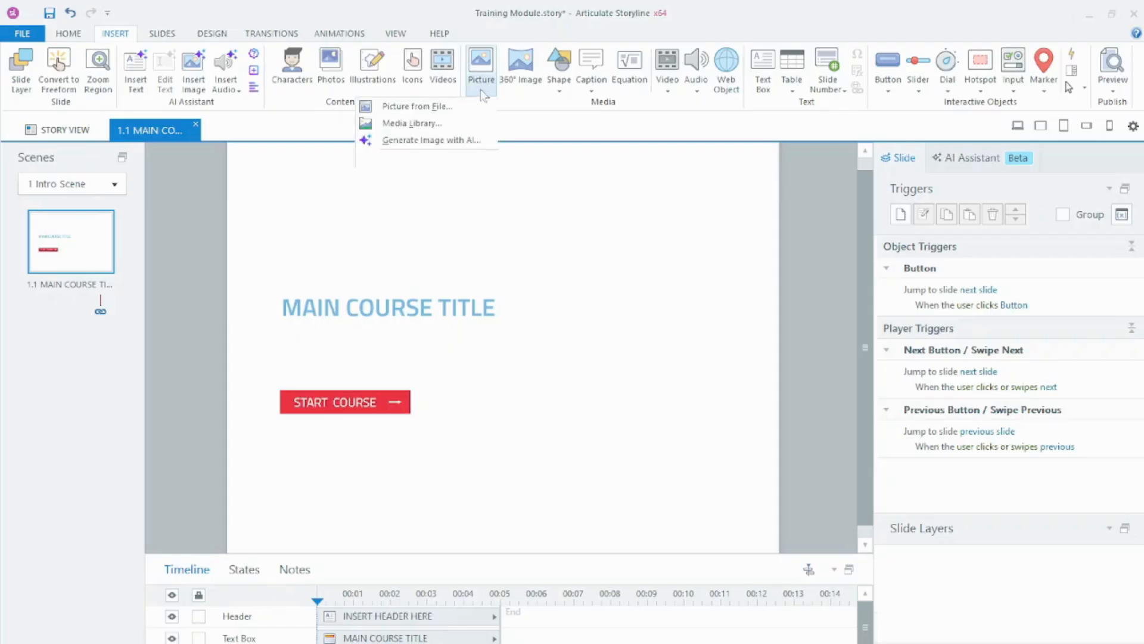
{"action": "left_click", "coordinate": [416, 126]}
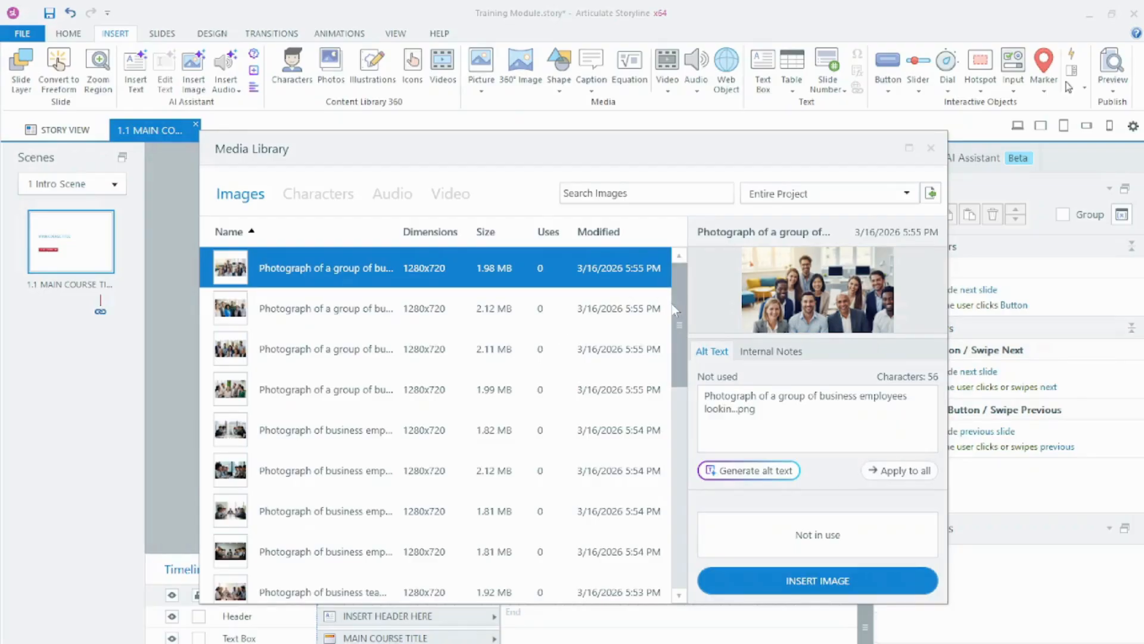
{"action": "left_click_drag", "start_coordinate": [678, 317], "coordinate": [662, 431]}
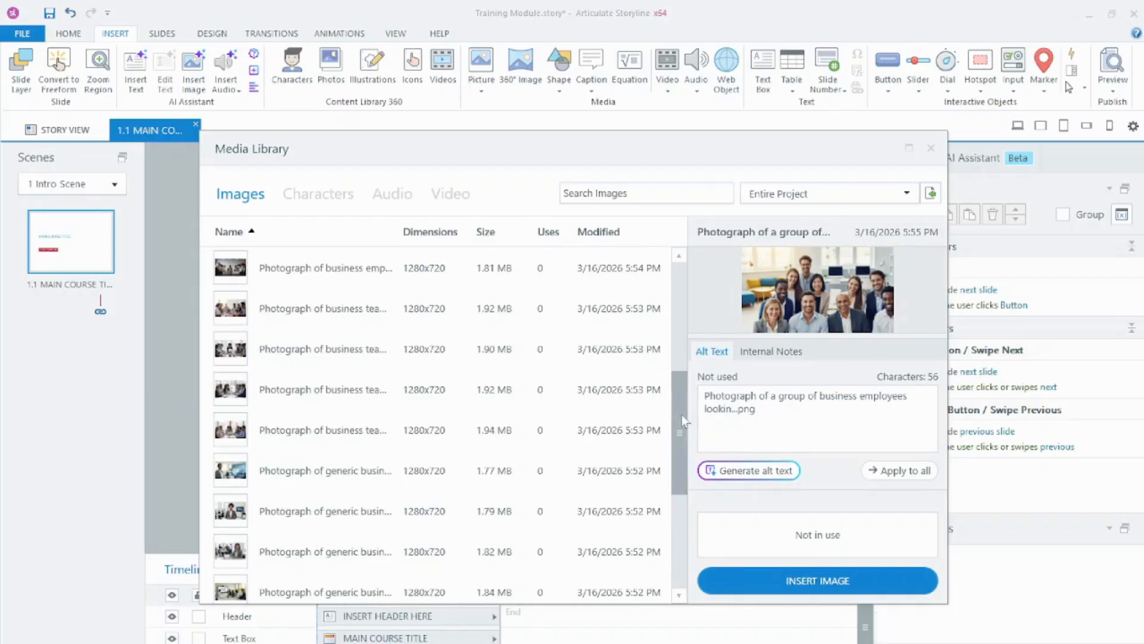
{"action": "left_click", "coordinate": [308, 553]}
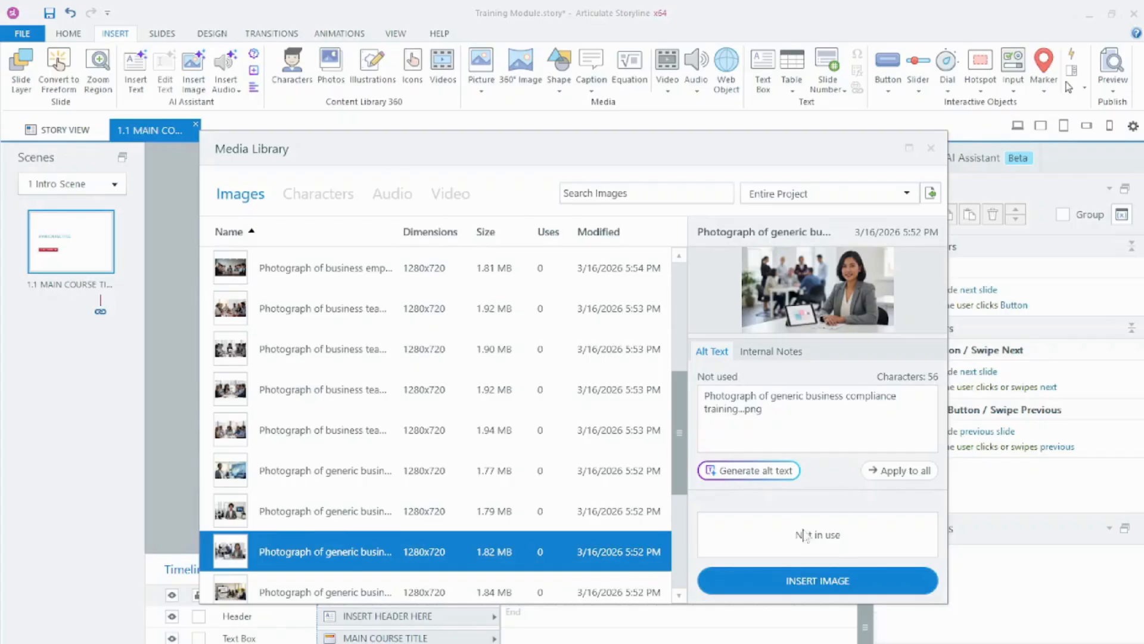
{"action": "left_click", "coordinate": [757, 581]}
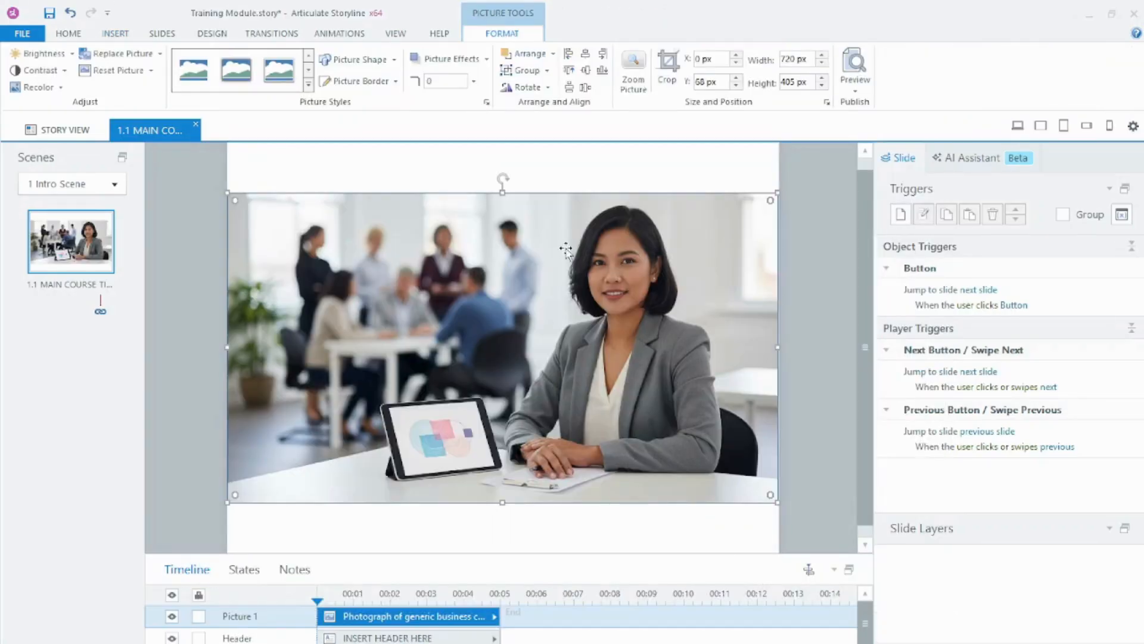
Step: Send the photograph behind the slide's text, send the white background rectangle behind the photograph, and save the project
{"action": "right_click", "coordinate": [566, 249]}
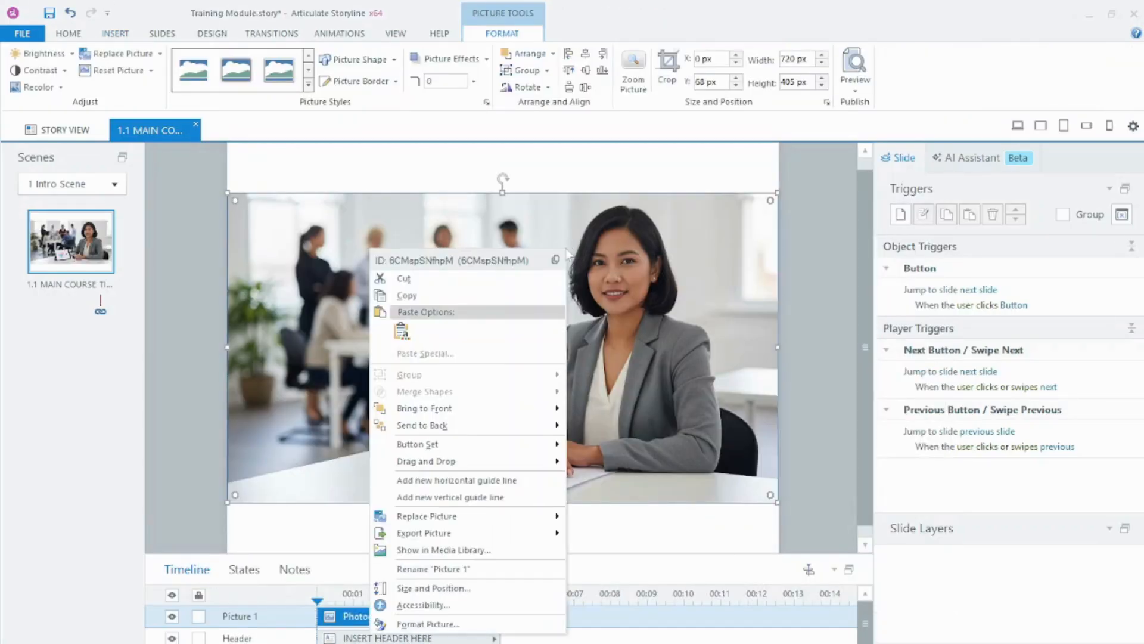
{"action": "left_click", "coordinate": [453, 429]}
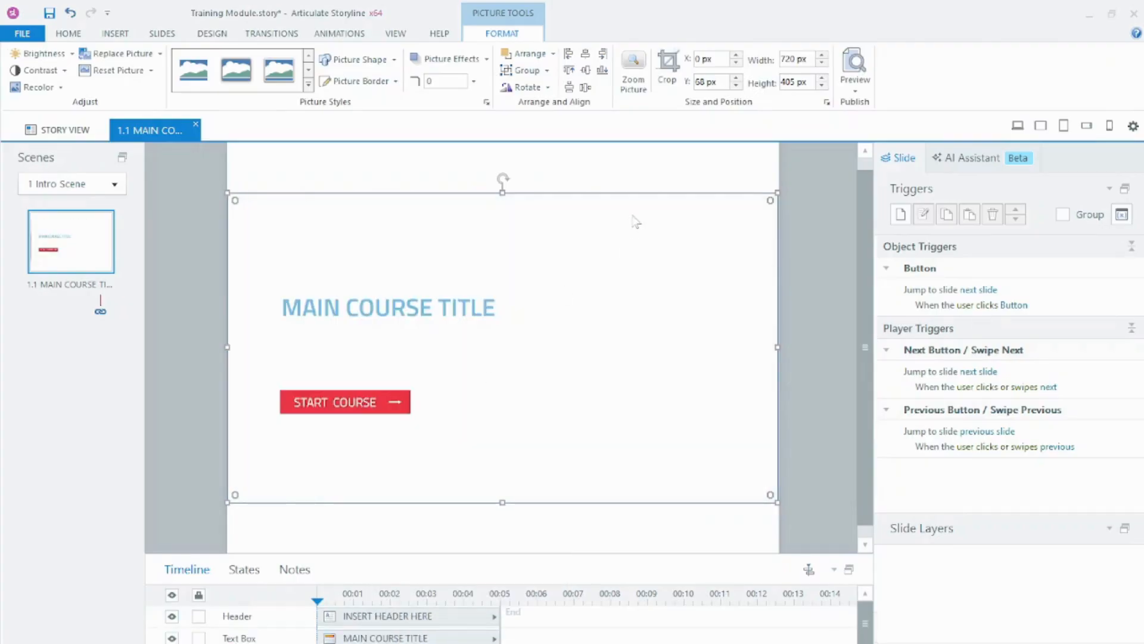
{"action": "right_click", "coordinate": [620, 167]}
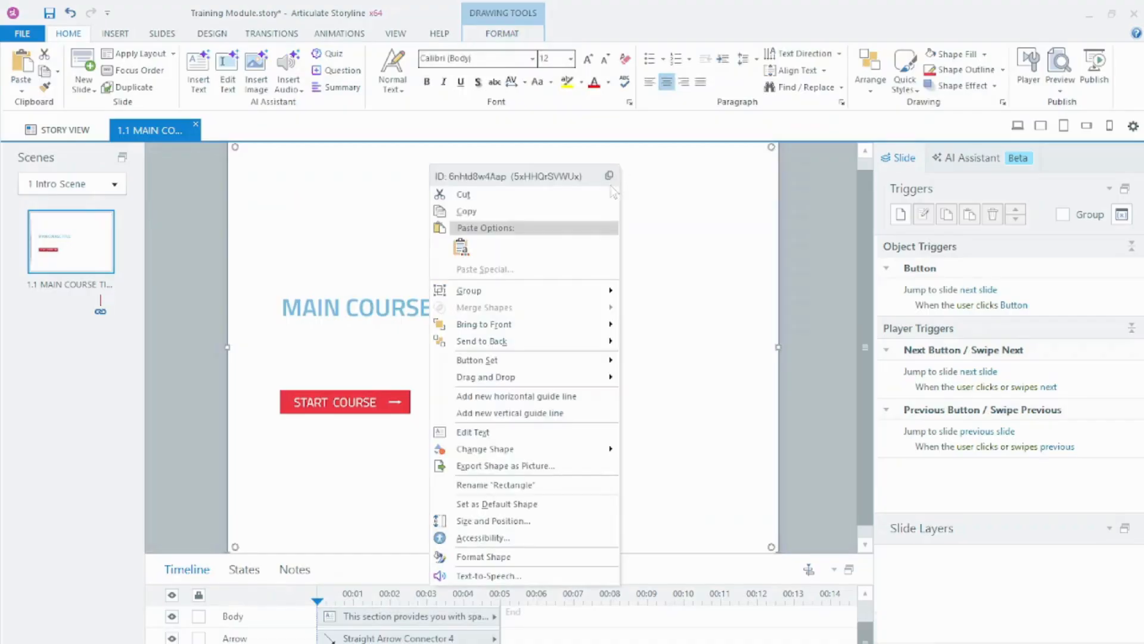
{"action": "left_click", "coordinate": [510, 343]}
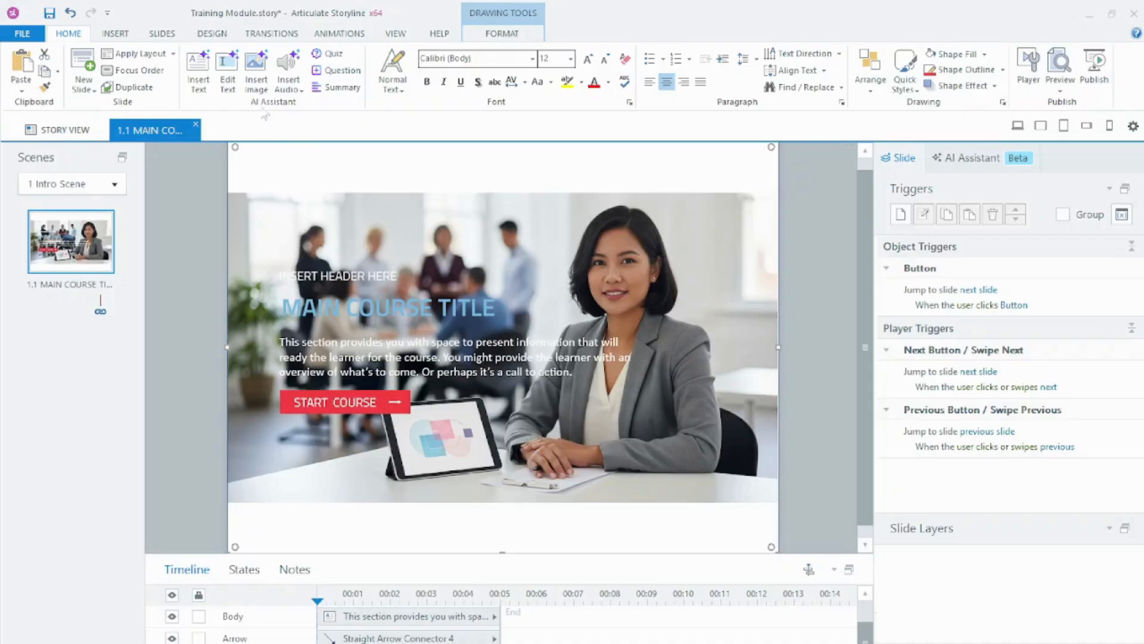
{"action": "left_click", "coordinate": [49, 13]}
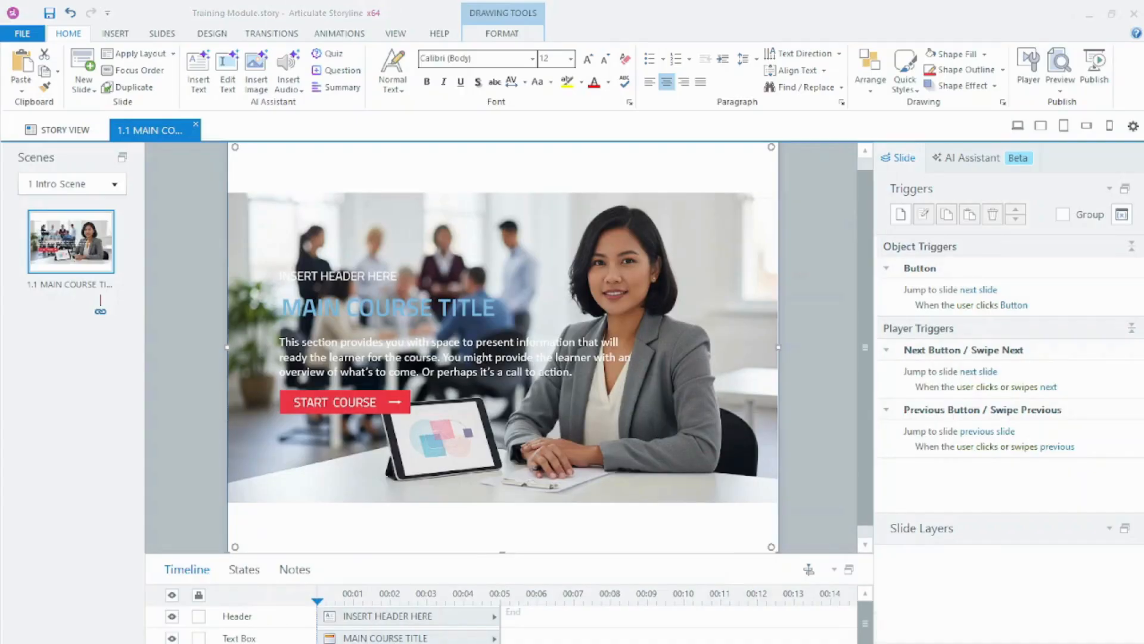
Step: Copy the heading "Ethics: Doing the Right Thing" from the M365 Copilot conversation and replace the Storyline slide's main course title with it
{"action": "left_click", "coordinate": [464, 631]}
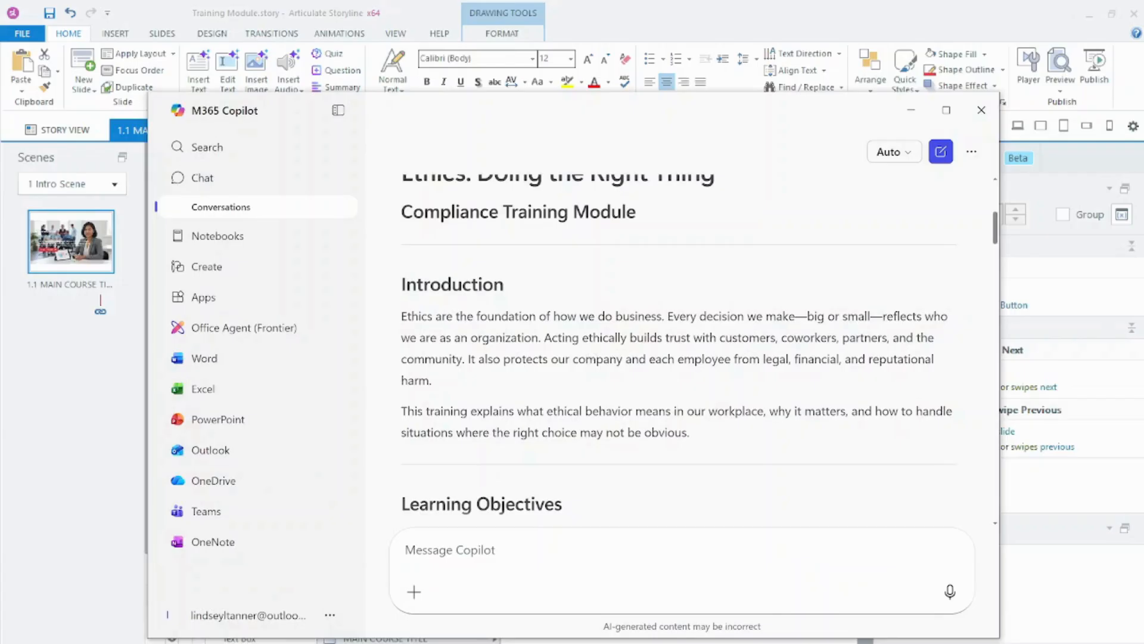
{"action": "left_click_drag", "start_coordinate": [995, 237], "coordinate": [994, 226]}
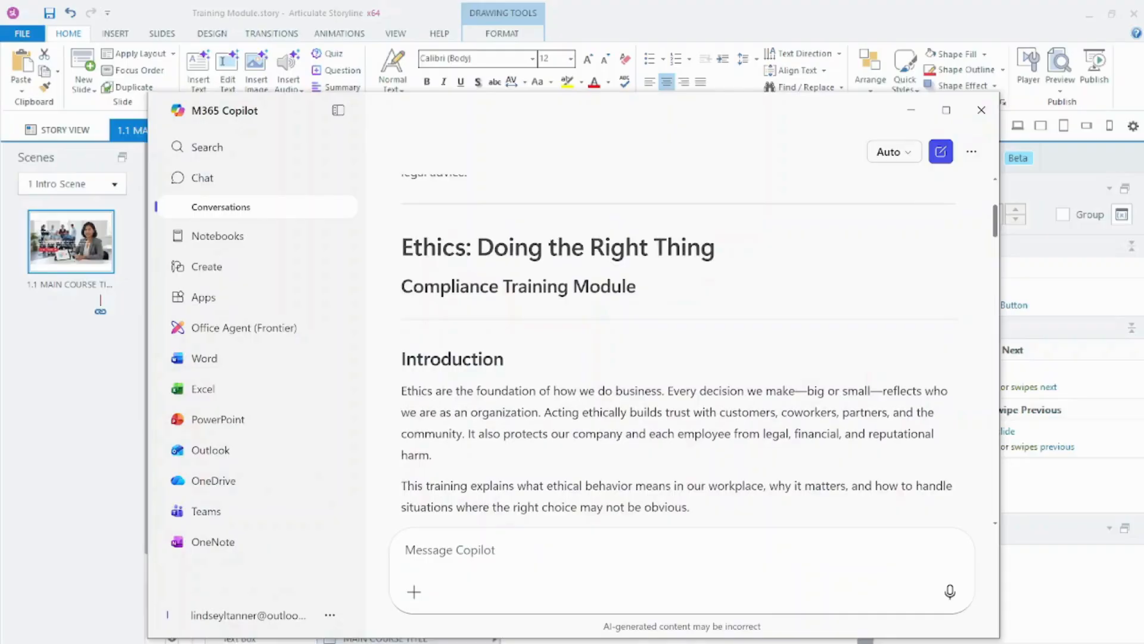
{"action": "left_click_drag", "start_coordinate": [401, 246], "coordinate": [721, 255]}
{"action": "key", "text": "ctrl+c"}
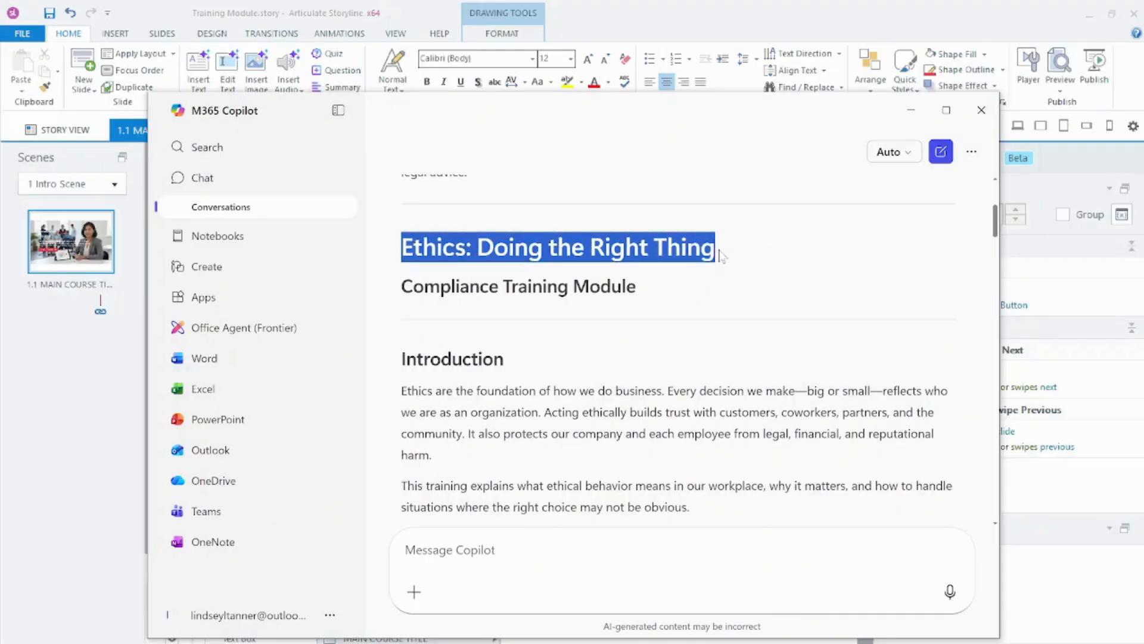
{"action": "left_click", "coordinate": [911, 111]}
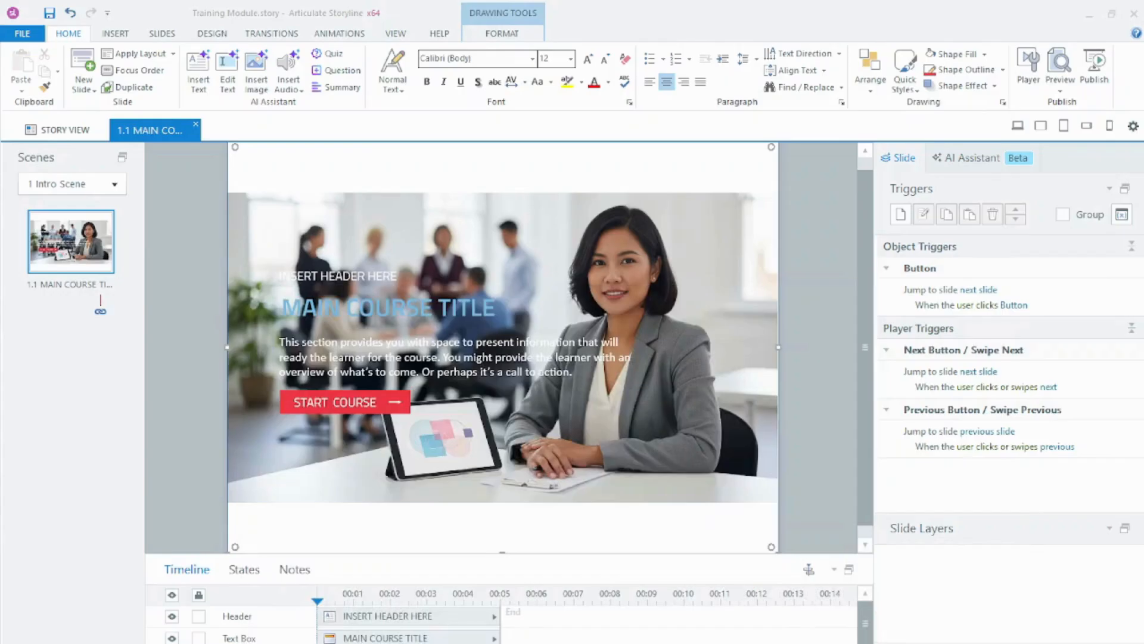
{"action": "left_click", "coordinate": [742, 318]}
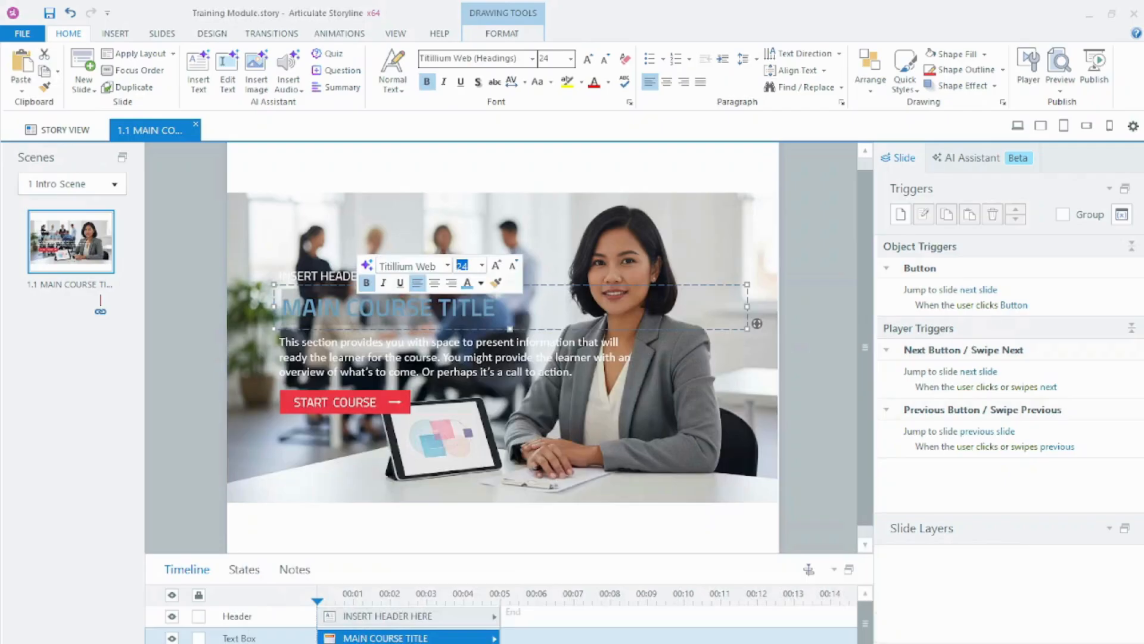
{"action": "key", "text": "ctrl+v"}
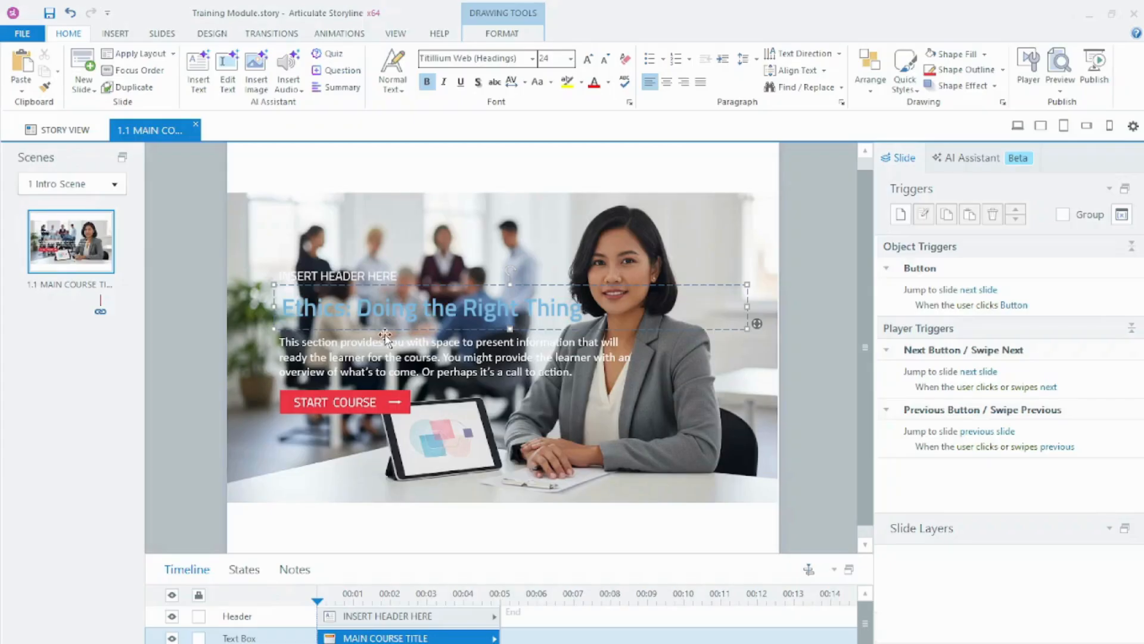
Step: Set the font color of the "Ethics: Doing the Right Thing" title to black from the theme colors
{"action": "triple_click", "coordinate": [304, 314]}
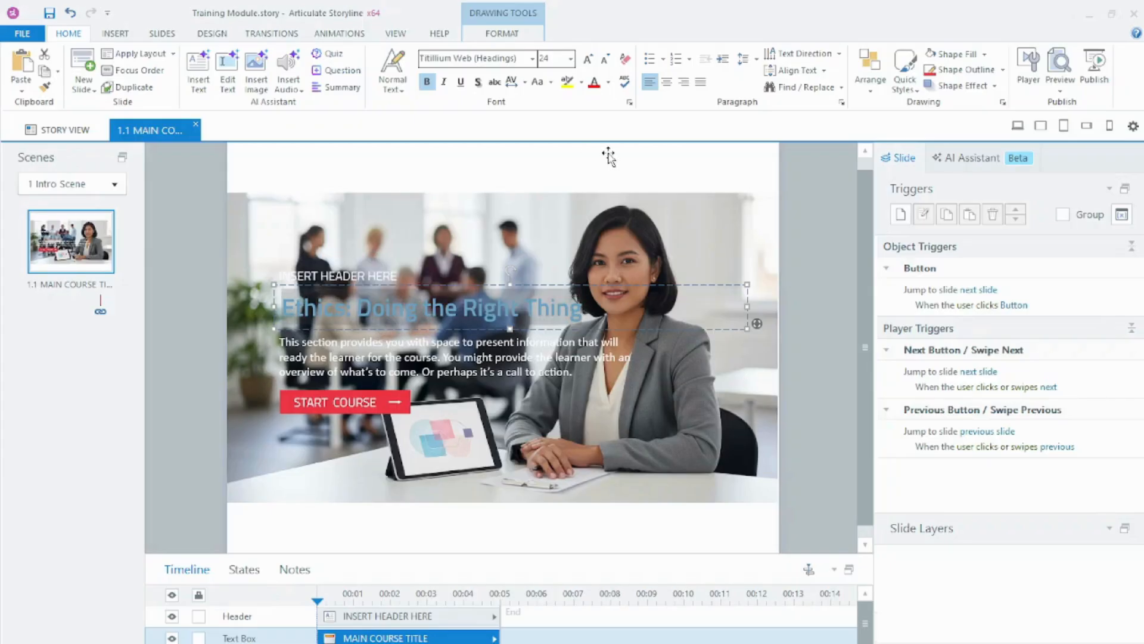
{"action": "left_click", "coordinate": [608, 83]}
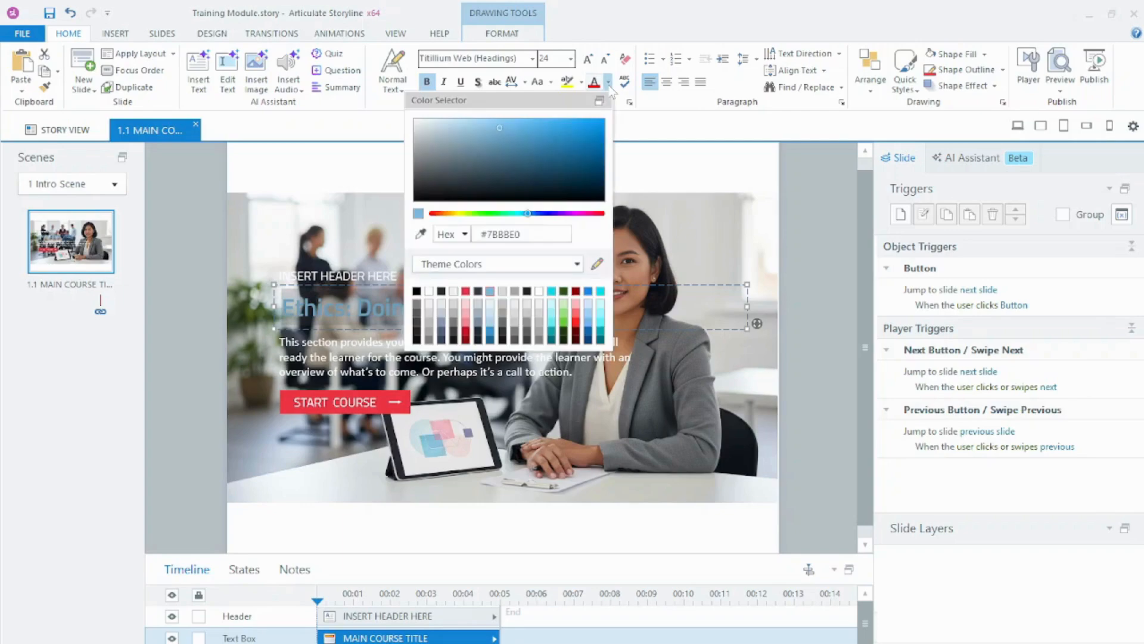
{"action": "left_click", "coordinate": [417, 291]}
{"action": "left_click", "coordinate": [268, 414]}
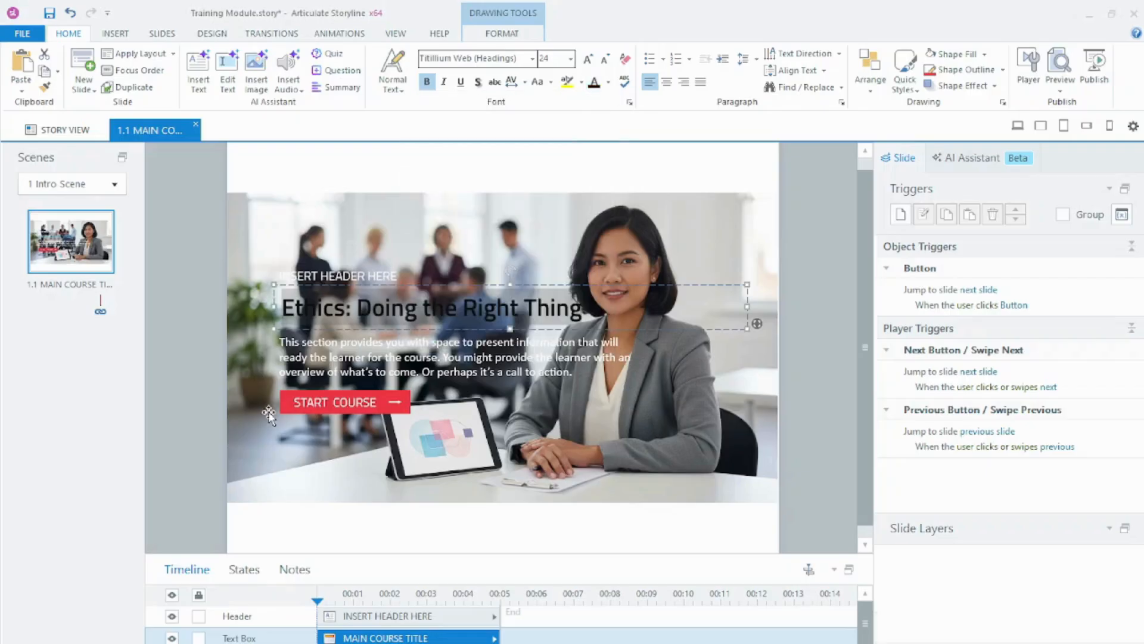
Step: Replace the header placeholder text above the title with "COMPANY NAME"
{"action": "double_click", "coordinate": [343, 275]}
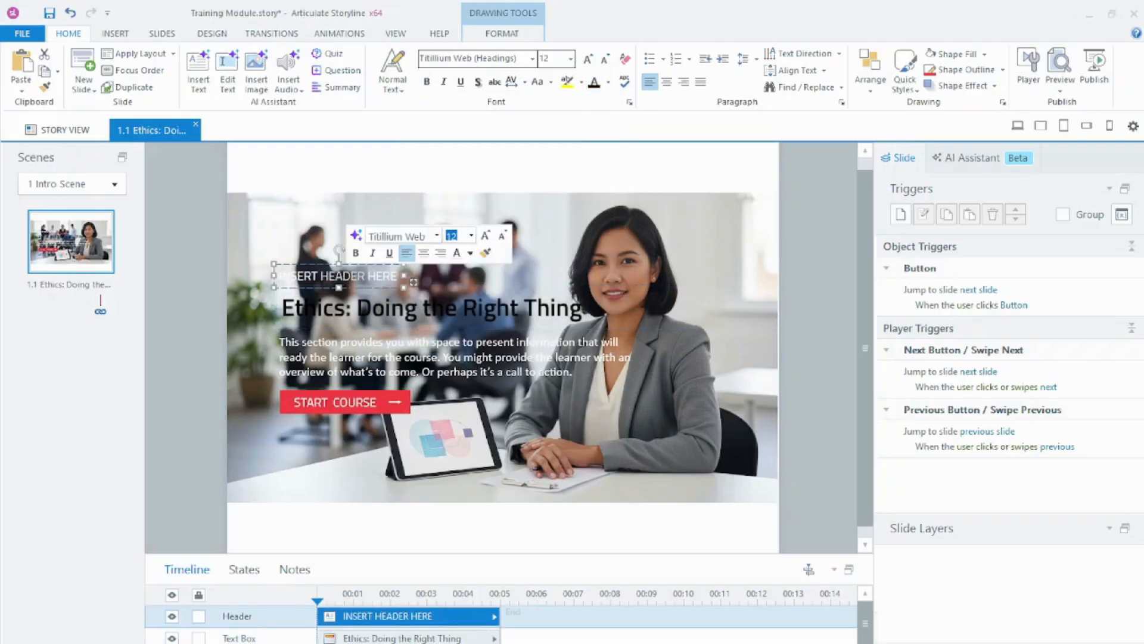
{"action": "key", "text": "ctrl+a"}
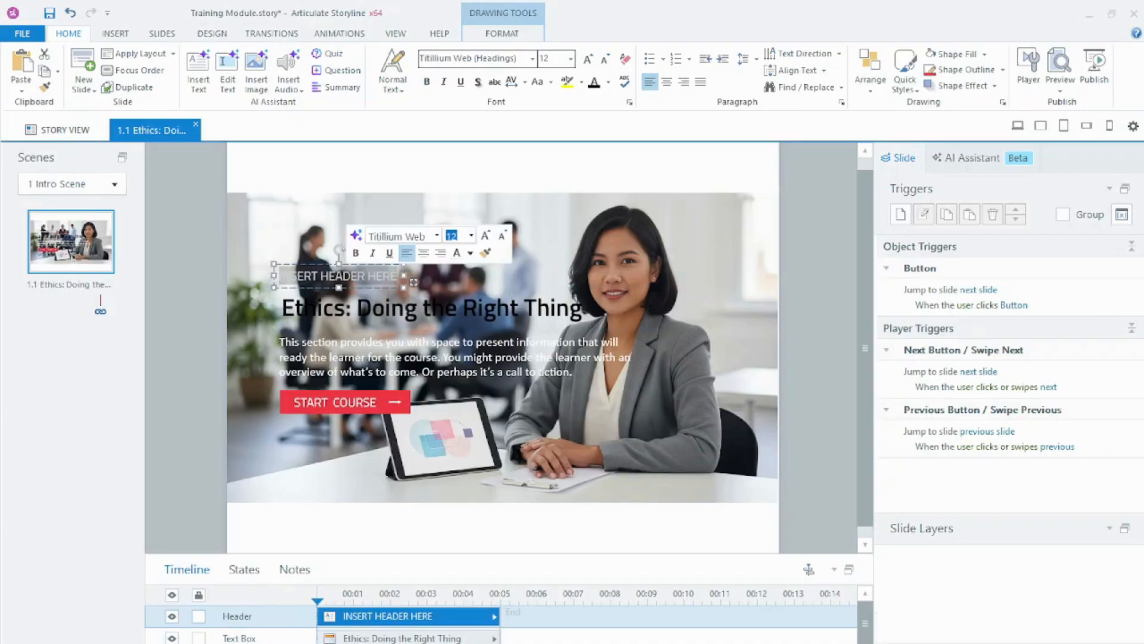
{"action": "key", "text": "BackSpace"}
{"action": "type", "text": "COM"}
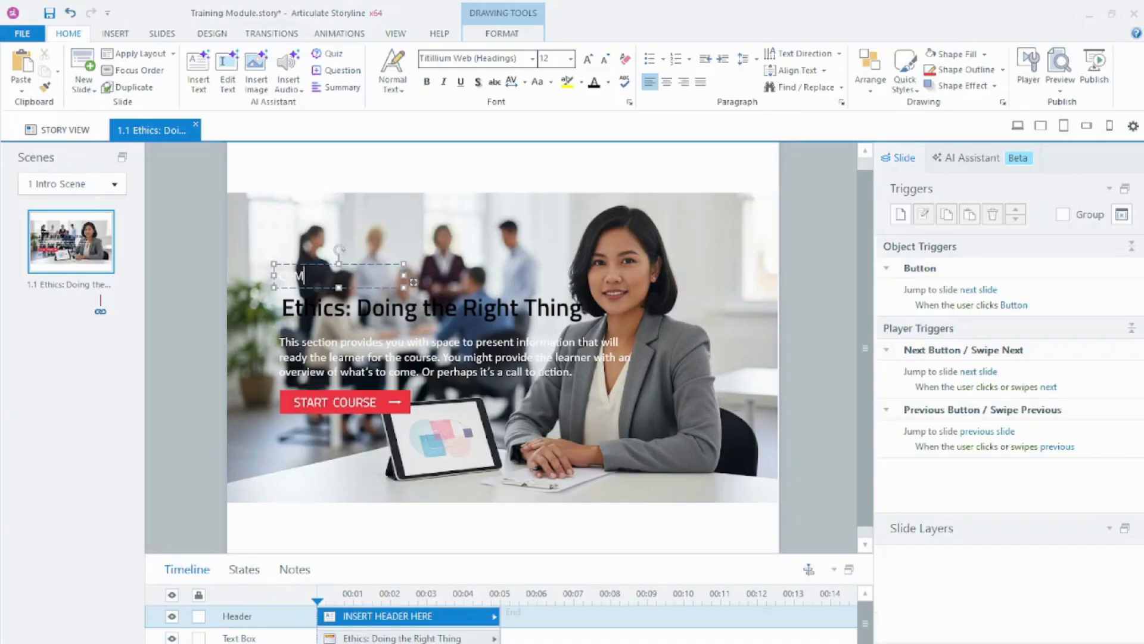
{"action": "type", "text": "PANY NAME"}
Step: Try black as the font color of the "COMPANY NAME" header, and undo the color change
{"action": "triple_click", "coordinate": [357, 276]}
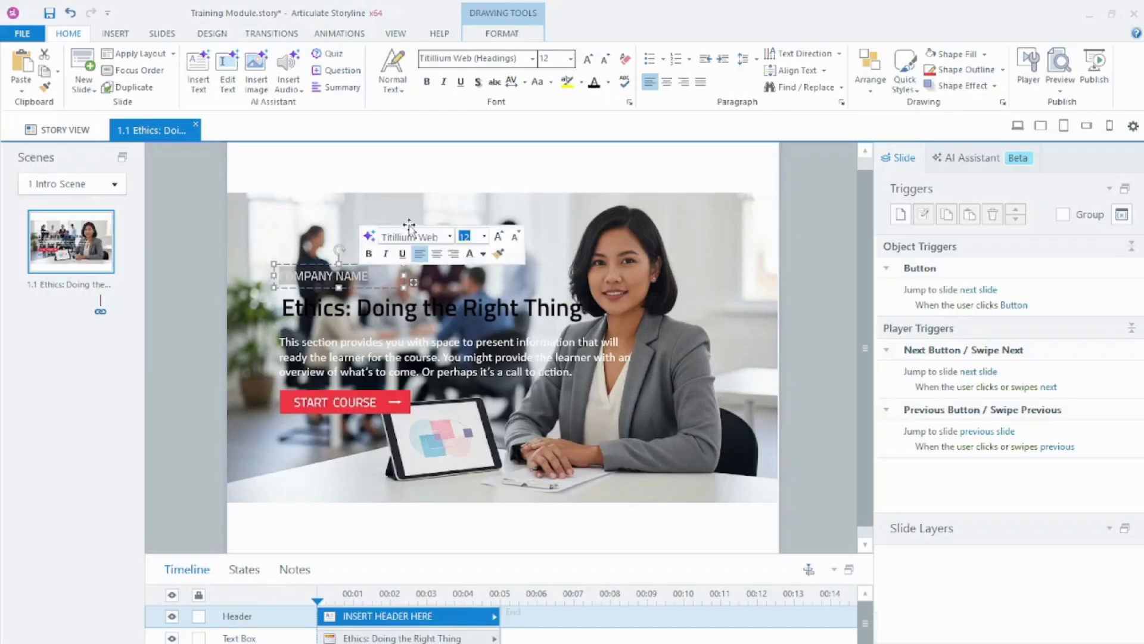
{"action": "left_click", "coordinate": [594, 82]}
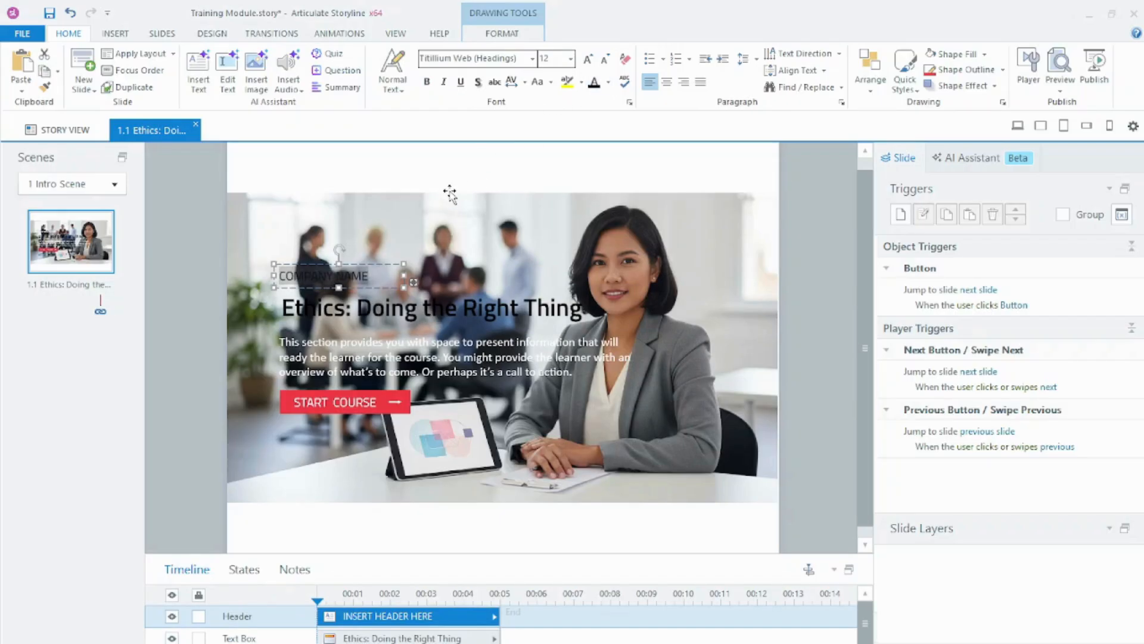
{"action": "left_click", "coordinate": [463, 221]}
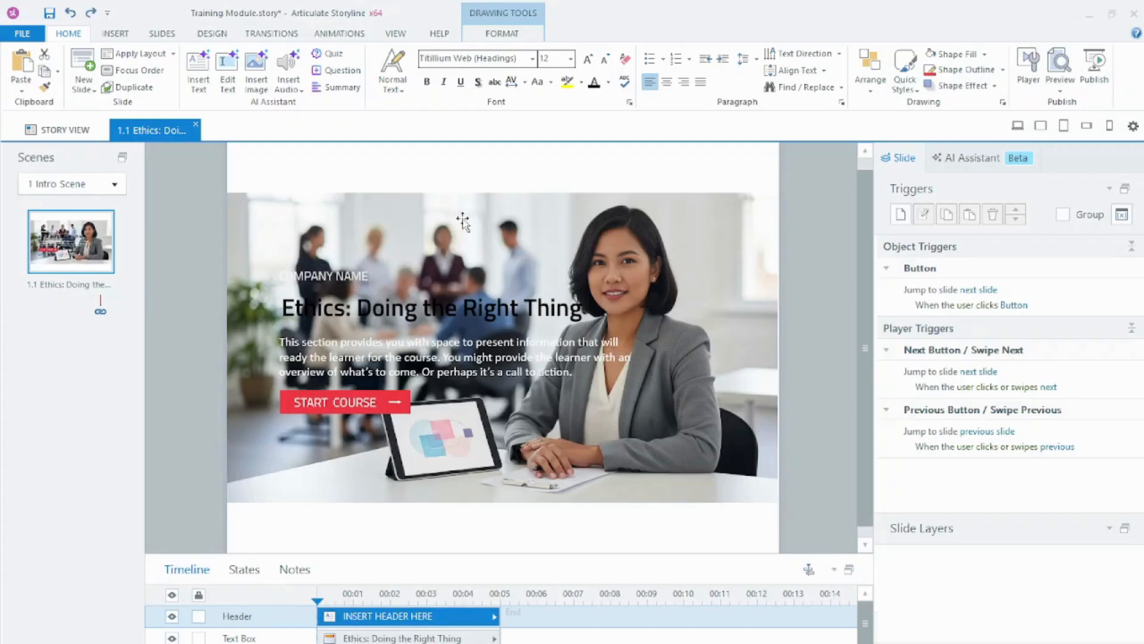
Step: Extend the header text to "COMPANY NAME AND LOGO" and widen its text box so the text fits on one line
{"action": "left_click", "coordinate": [361, 278]}
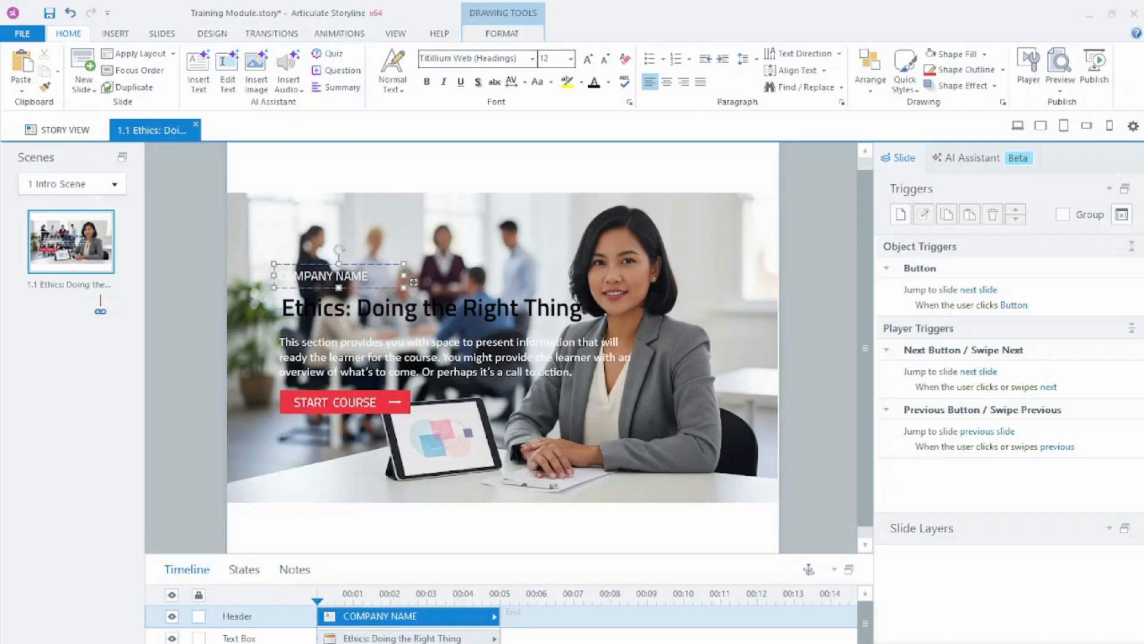
{"action": "type", "text": "and"}
{"action": "key", "text": "BackSpace"}
{"action": "key", "text": "BackSpace"}
{"action": "key", "text": "BackSpace"}
{"action": "key", "text": "BackSpace"}
{"action": "type", "text": "AND LOGO"}
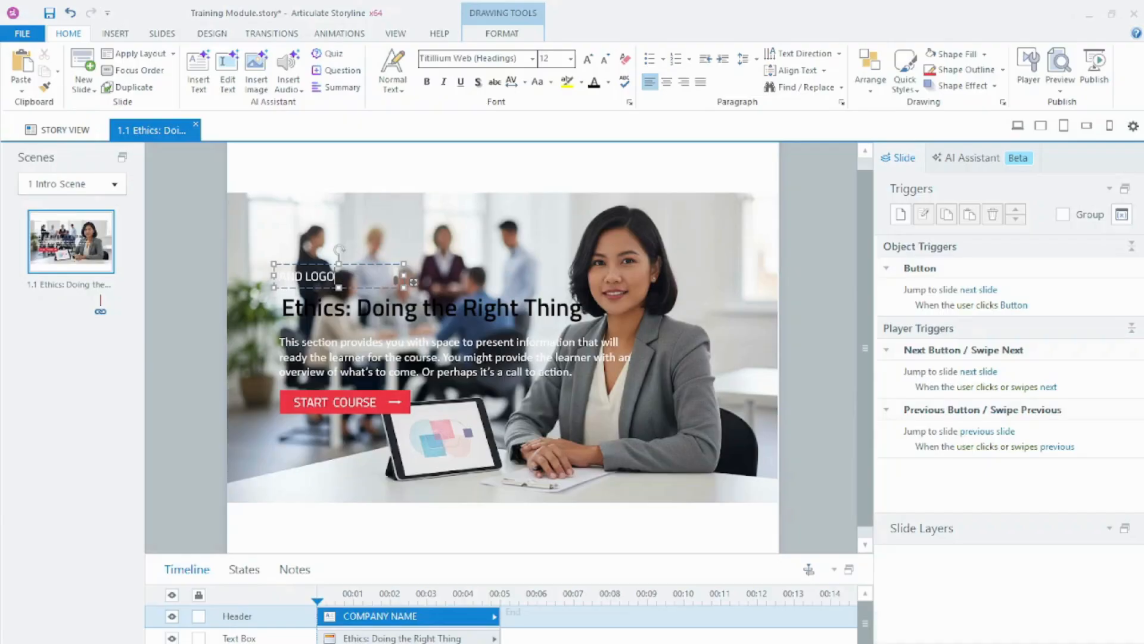
{"action": "key", "text": "ctrl+z"}
{"action": "left_click", "coordinate": [495, 267]}
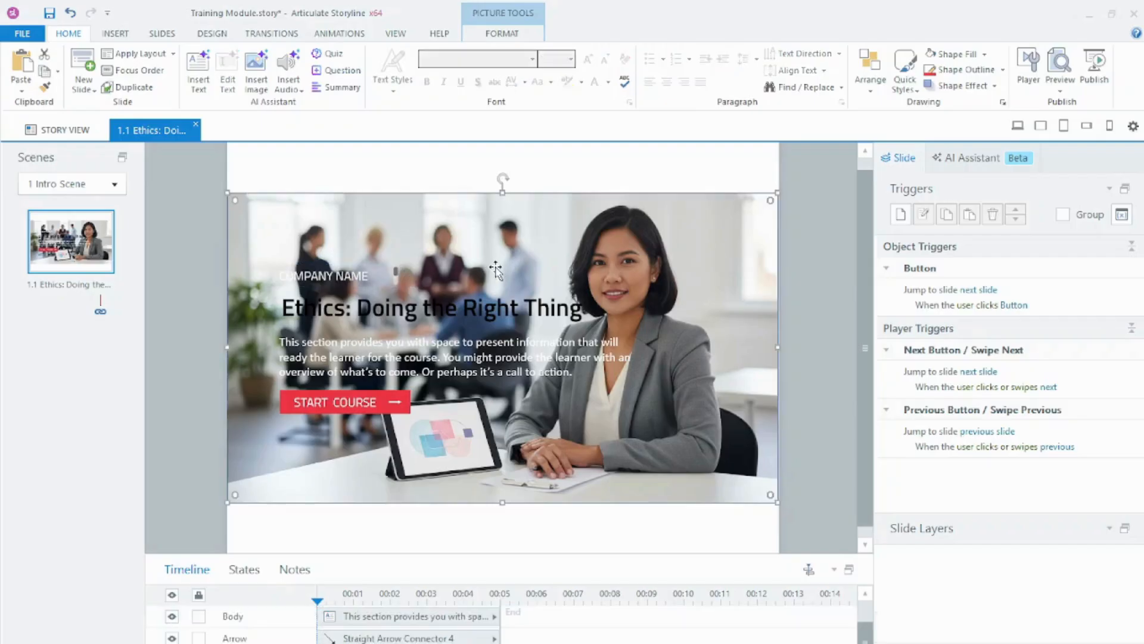
{"action": "left_click", "coordinate": [395, 272]}
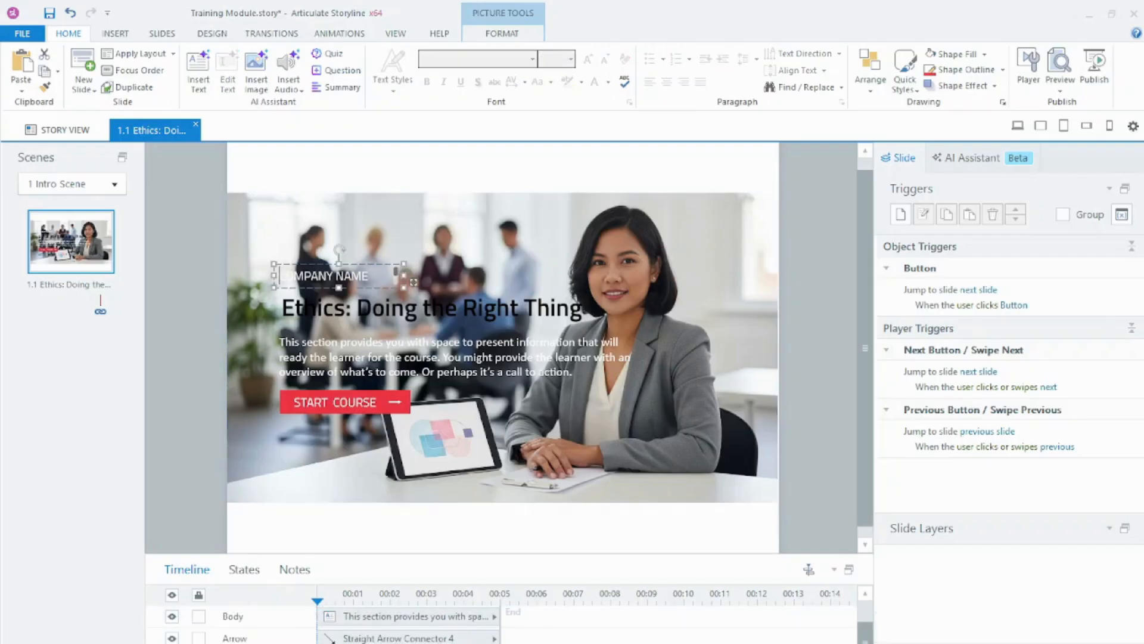
{"action": "left_click_drag", "start_coordinate": [474, 264], "coordinate": [492, 276]}
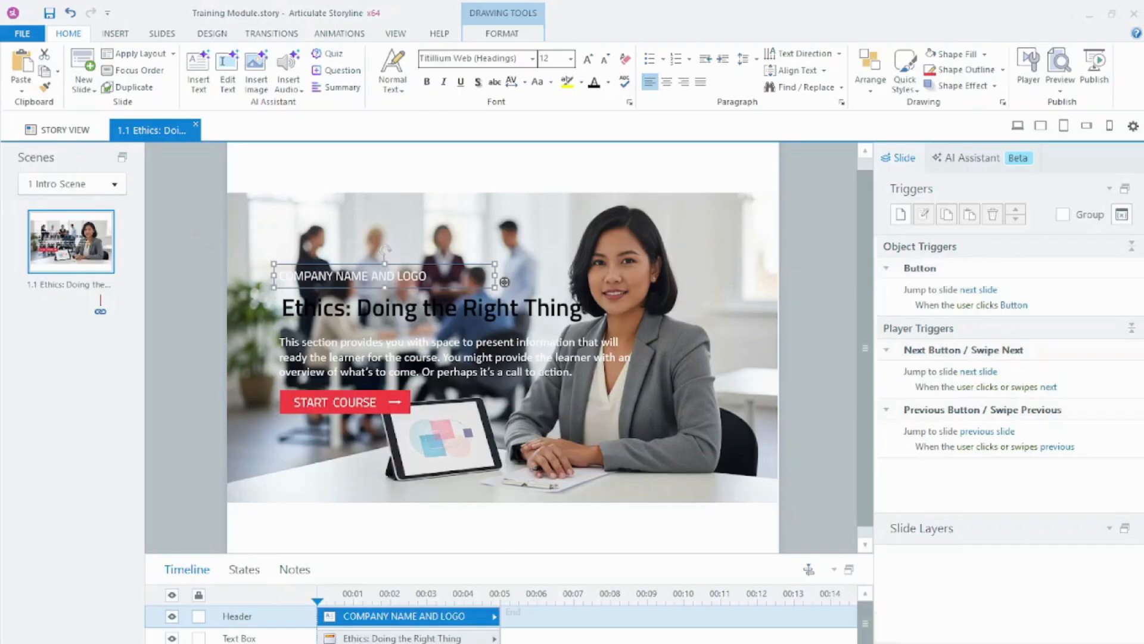
{"action": "key", "text": "Escape"}
Step: Copy the subtitle "Compliance Training Module" from the M365 Copilot conversation and replace the body paragraph below the Storyline slide's title with it
{"action": "key", "text": "alt+Tab"}
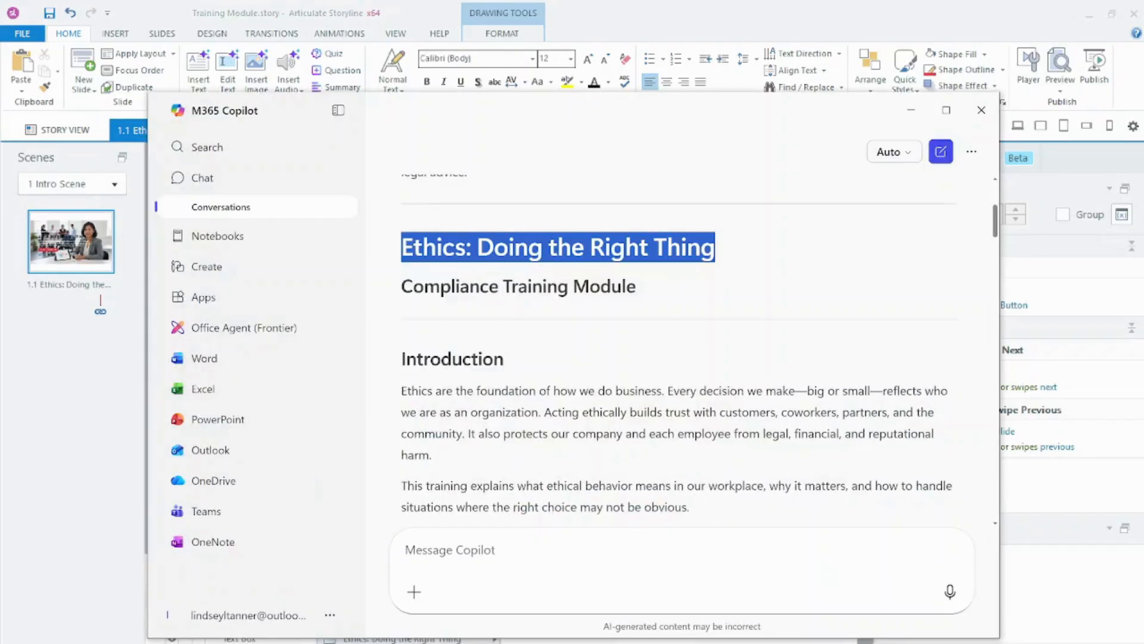
{"action": "left_click_drag", "start_coordinate": [402, 287], "coordinate": [641, 291]}
{"action": "key", "text": "ctrl+c"}
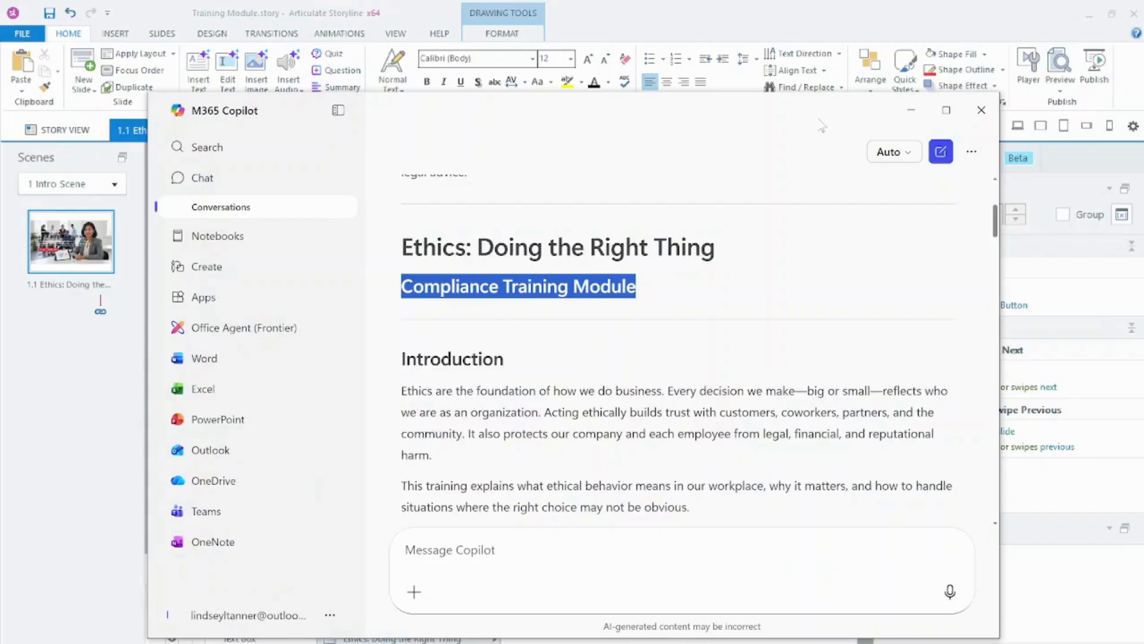
{"action": "left_click", "coordinate": [911, 110]}
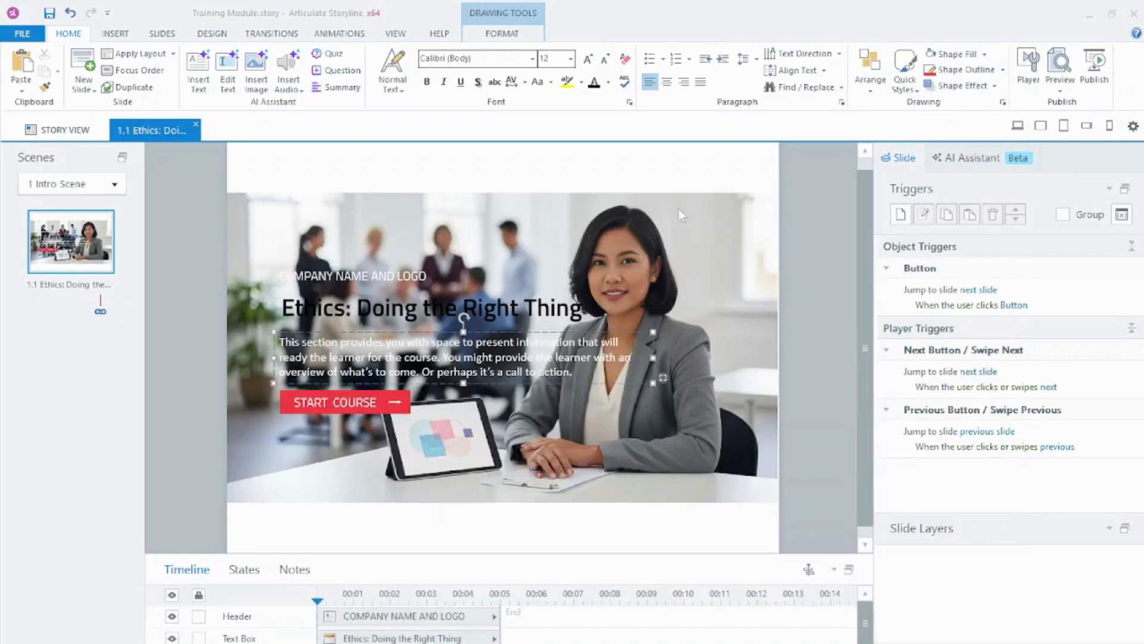
{"action": "triple_click", "coordinate": [360, 358]}
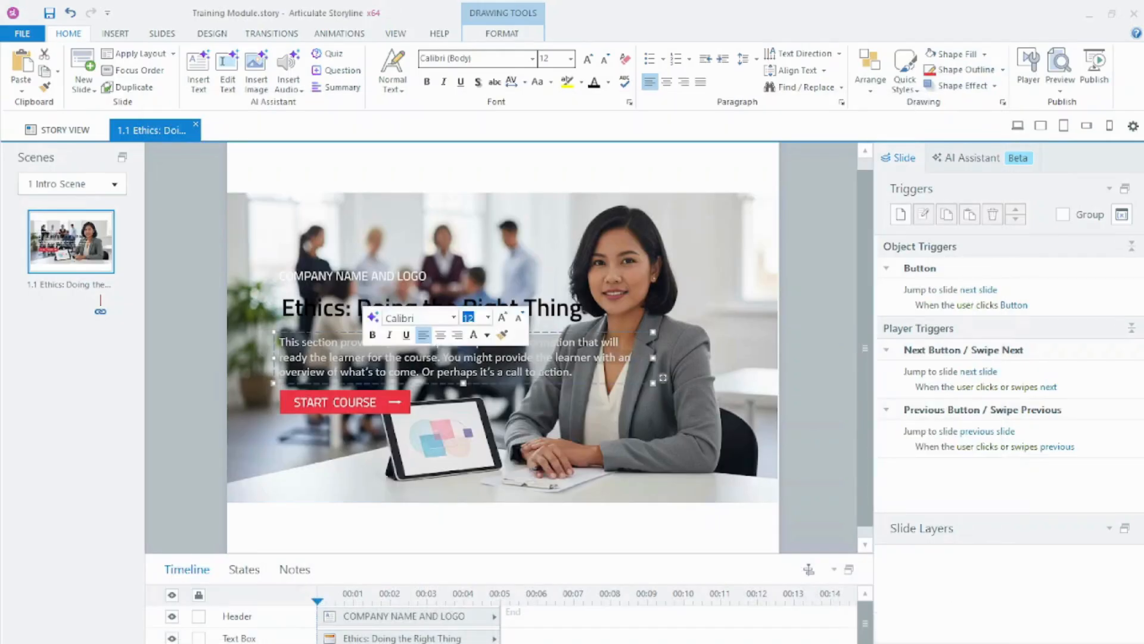
{"action": "right_click", "coordinate": [361, 356]}
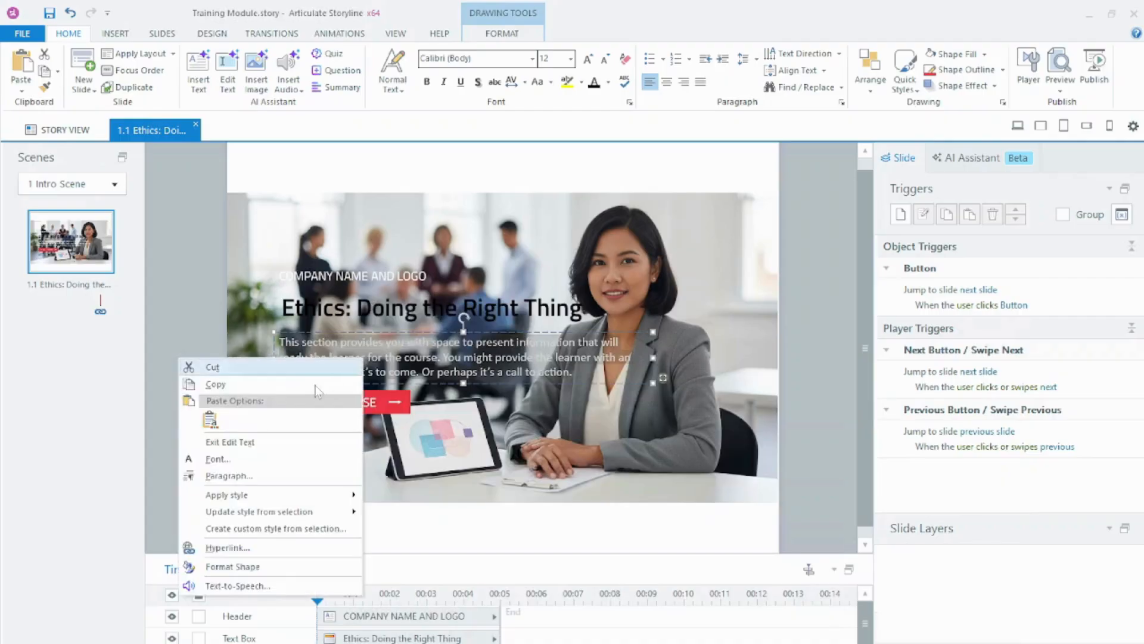
{"action": "left_click", "coordinate": [210, 419]}
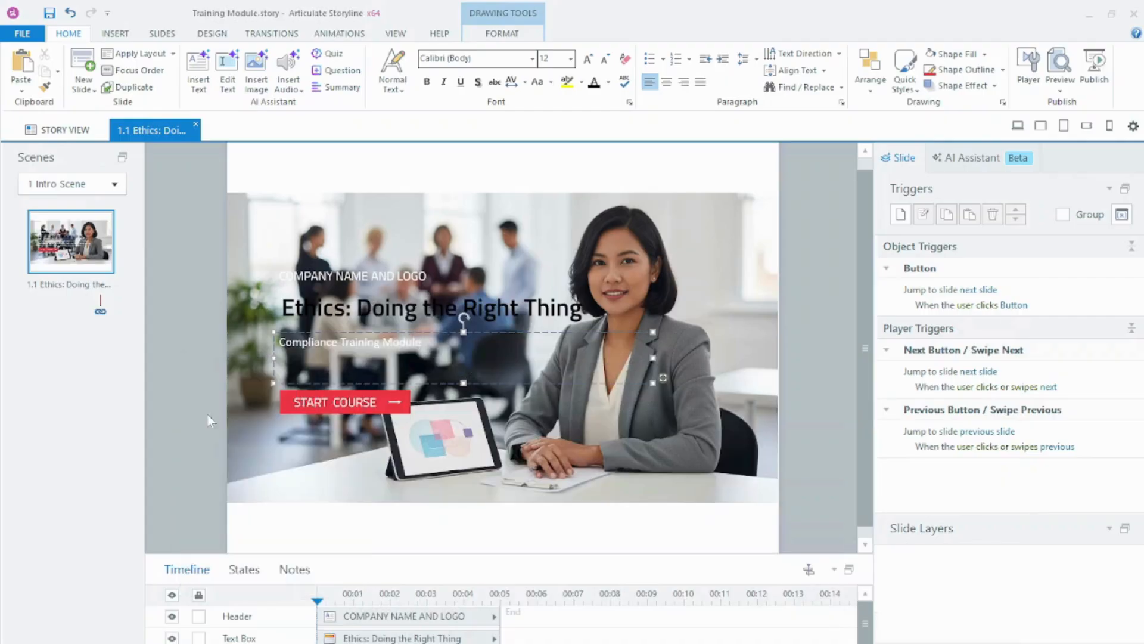
{"action": "key", "text": "Escape"}
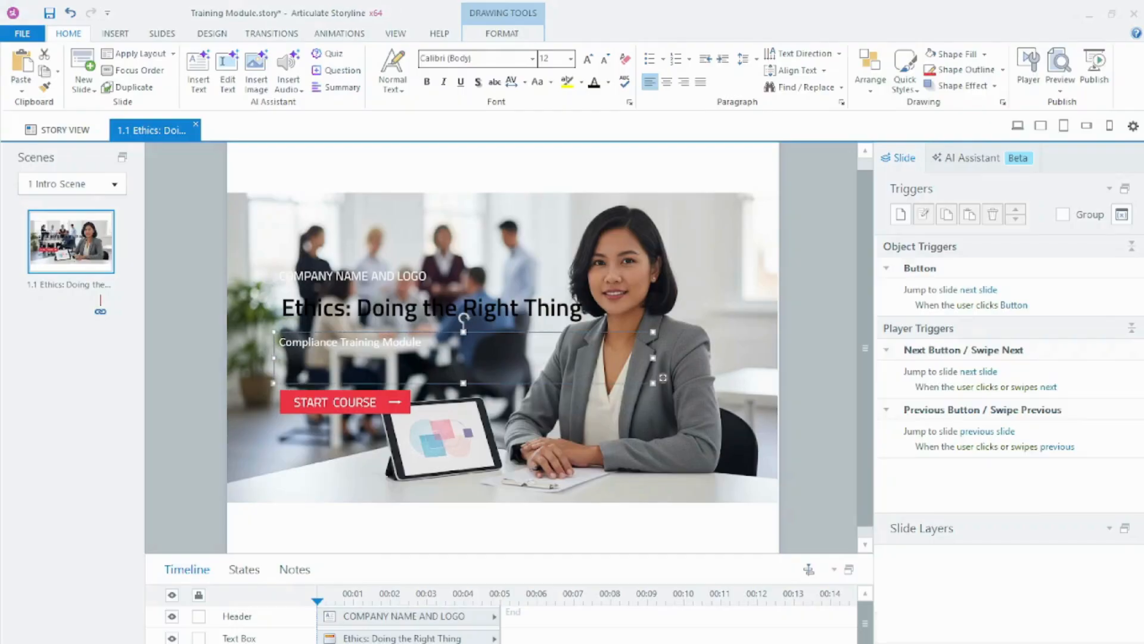
Step: Change the font color of the "Compliance Training Module" subtitle to black and deselect the text box
{"action": "double_click", "coordinate": [317, 342]}
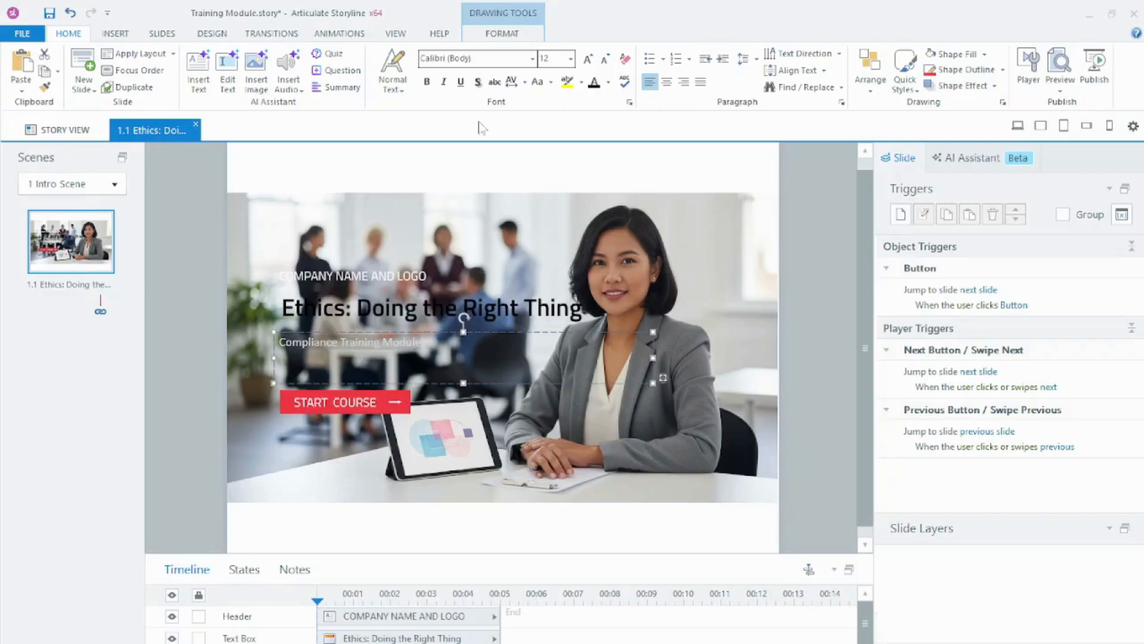
{"action": "left_click", "coordinate": [594, 82]}
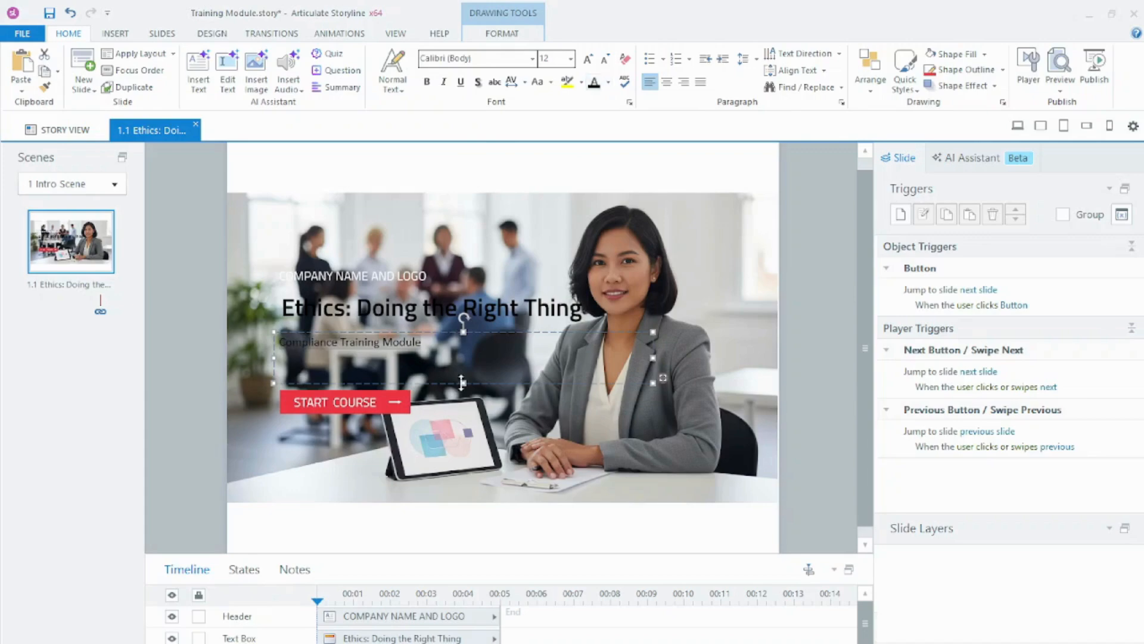
{"action": "left_click", "coordinate": [453, 436]}
{"action": "left_click", "coordinate": [219, 361]}
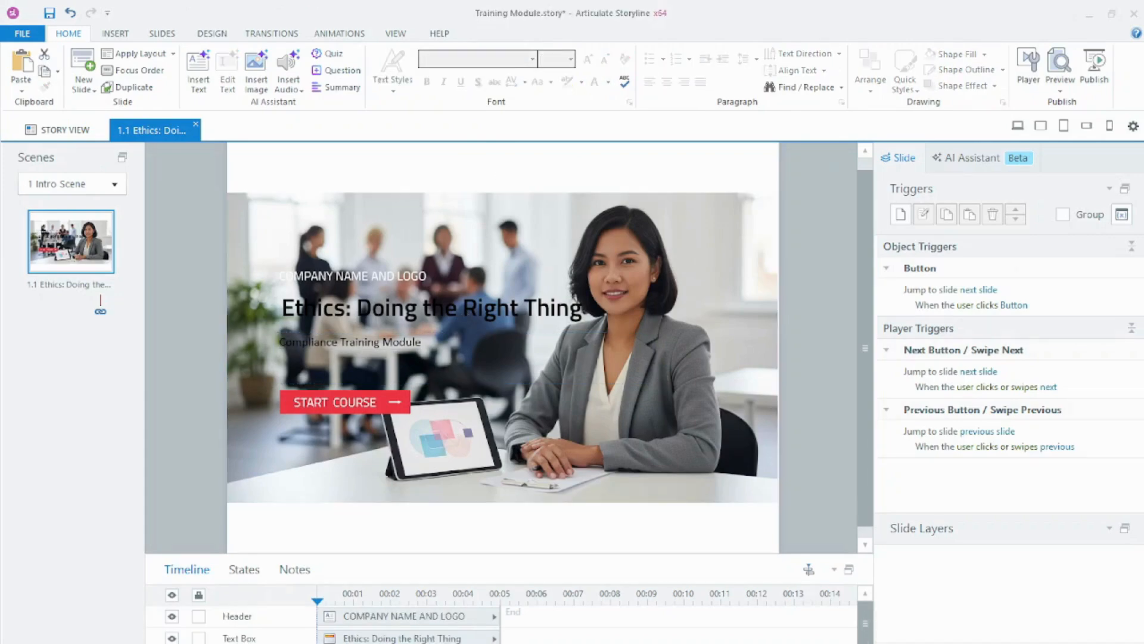
Step: Reduce the title "Ethics: Doing the Right Thing" to font size 20 and narrow its text box to fit the line
{"action": "left_click", "coordinate": [298, 308]}
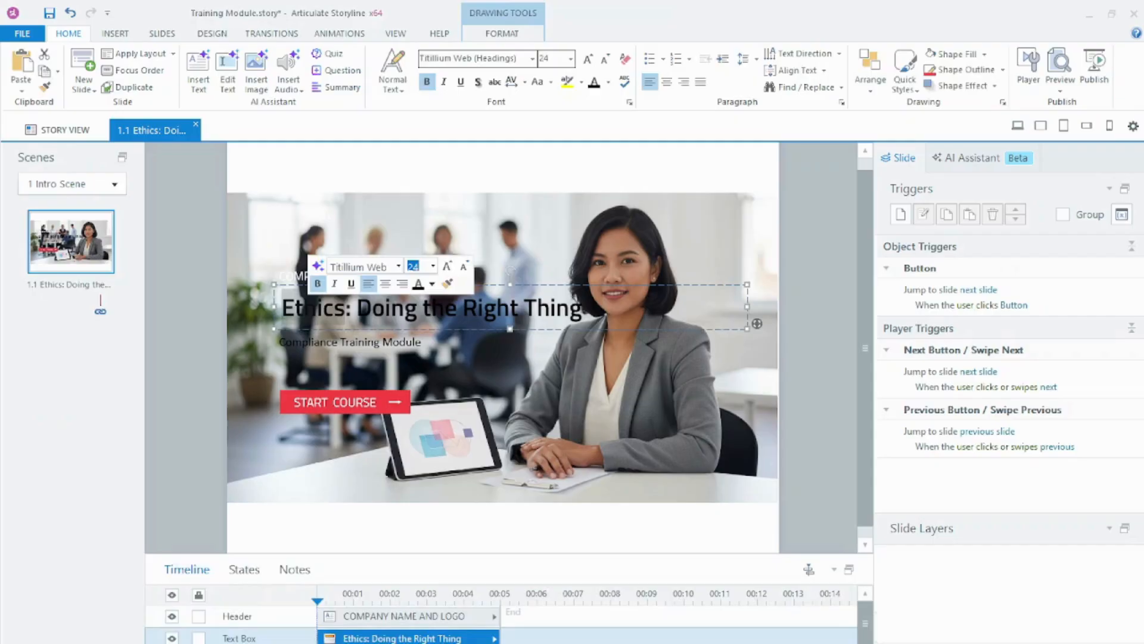
{"action": "left_click", "coordinate": [564, 285]}
{"action": "left_click_drag", "start_coordinate": [744, 307], "coordinate": [592, 311]}
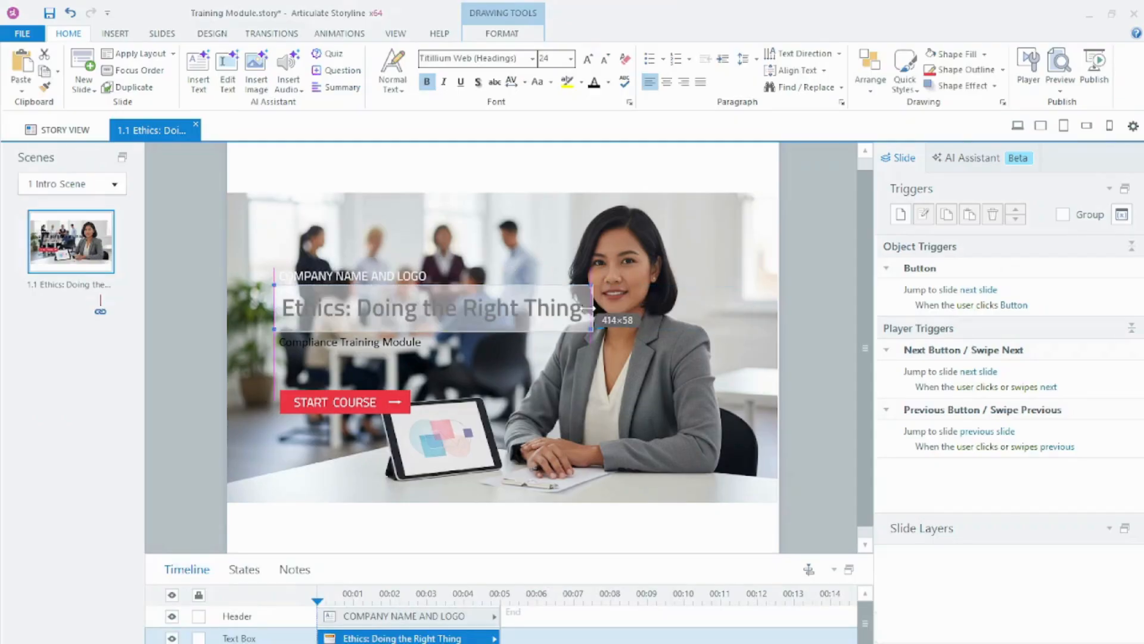
{"action": "left_click", "coordinate": [398, 295]}
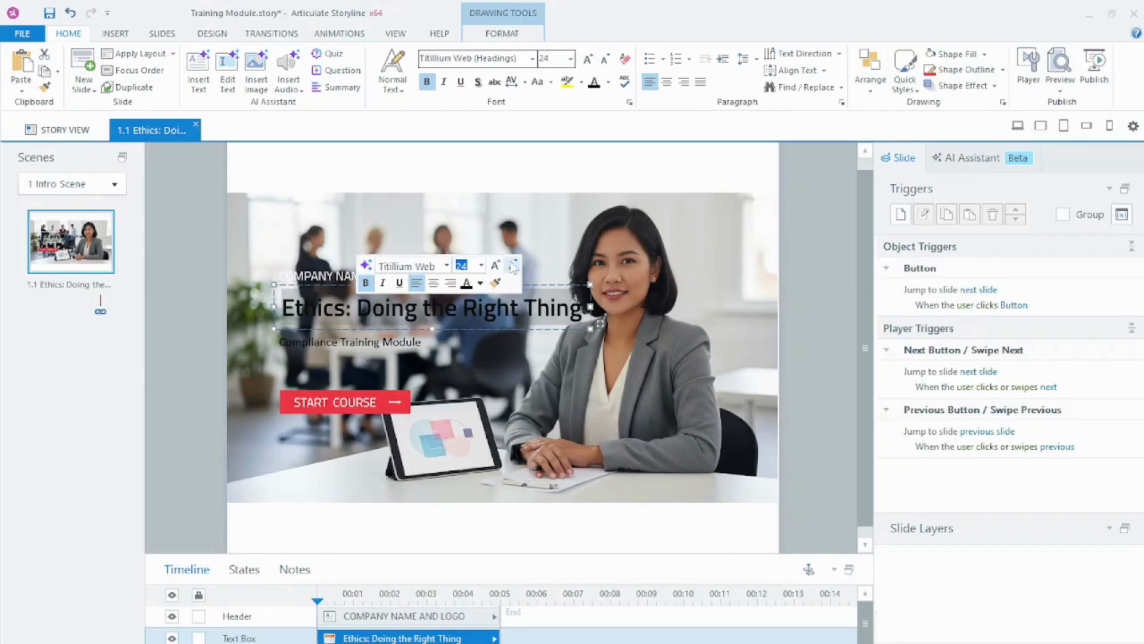
{"action": "left_click", "coordinate": [513, 266]}
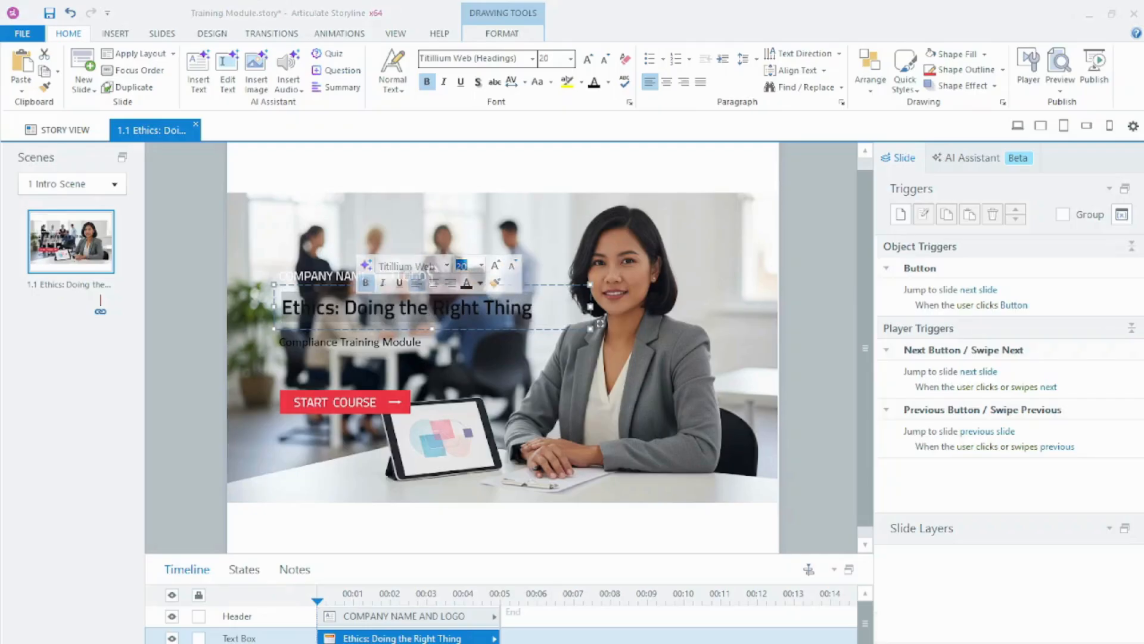
{"action": "left_click_drag", "start_coordinate": [589, 307], "coordinate": [547, 306]}
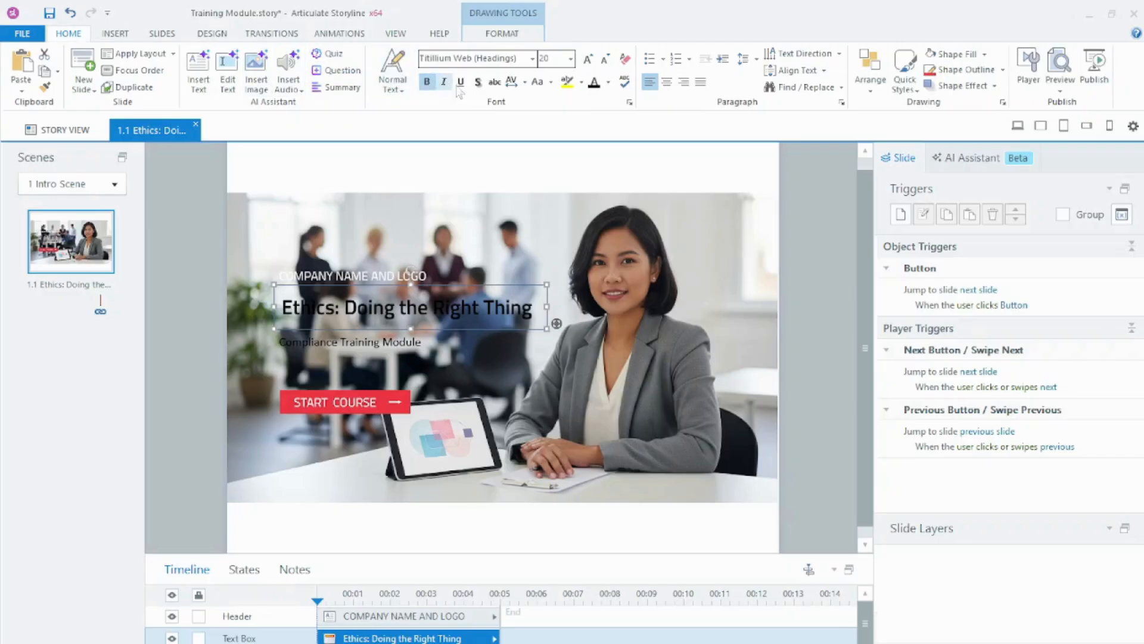
Step: Give the title's text box a solid white shape fill
{"action": "left_click", "coordinate": [581, 82]}
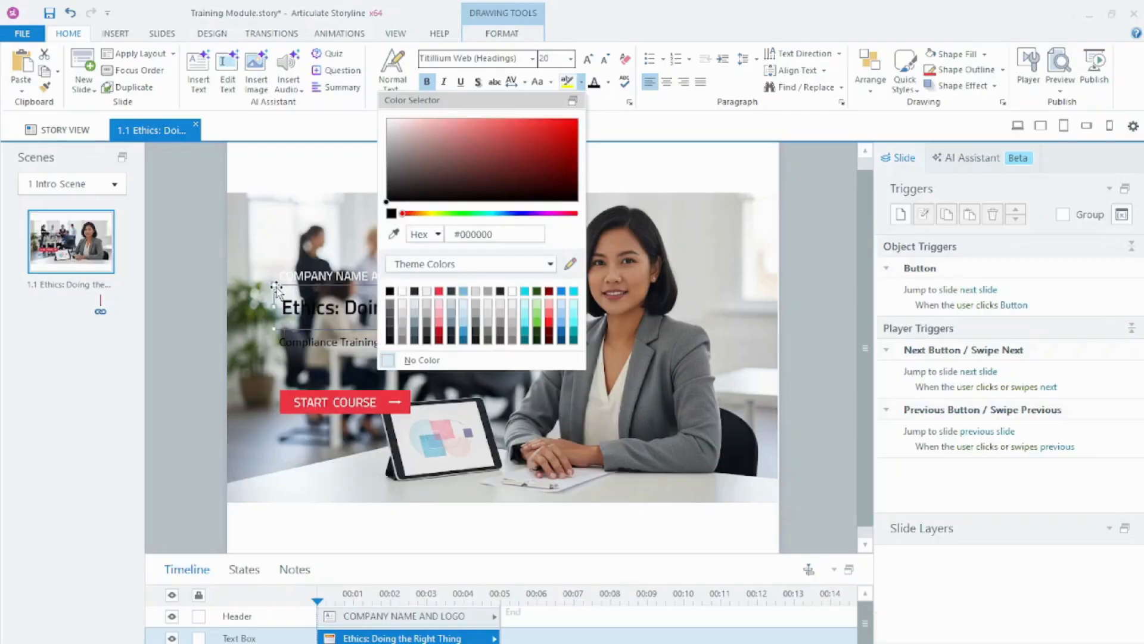
{"action": "left_click", "coordinate": [293, 285]}
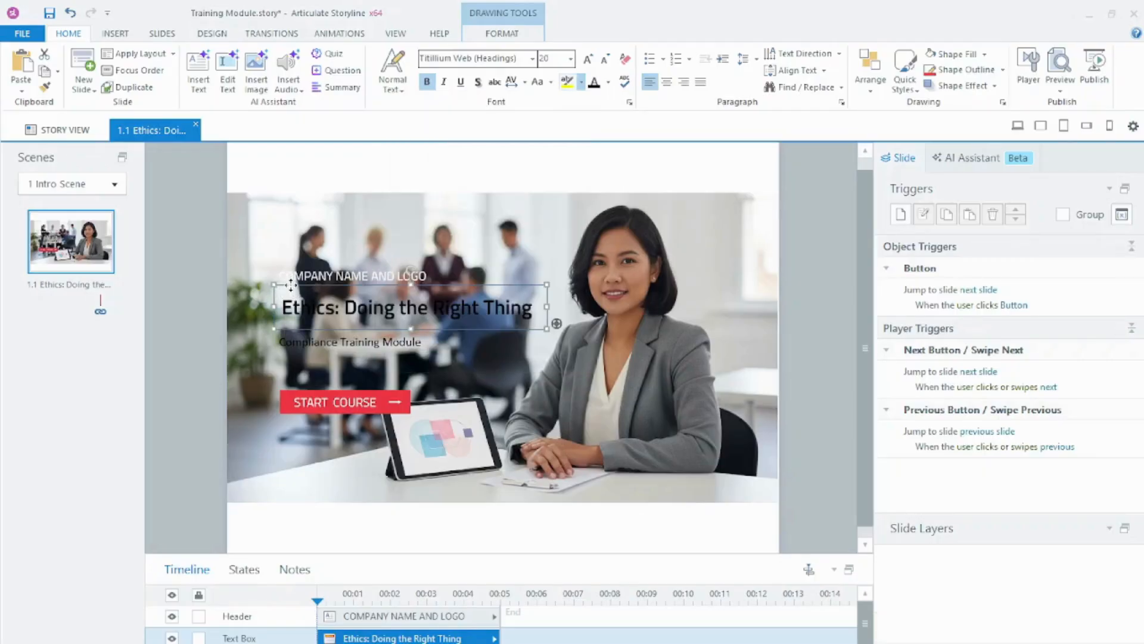
{"action": "right_click", "coordinate": [515, 288]}
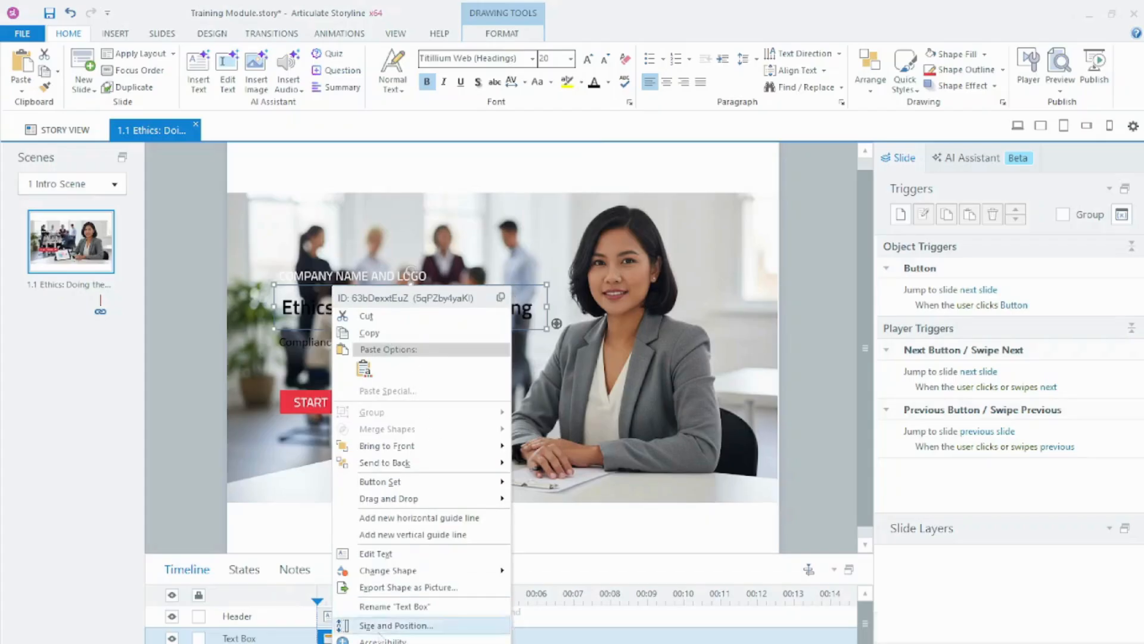
{"action": "left_click", "coordinate": [396, 643]}
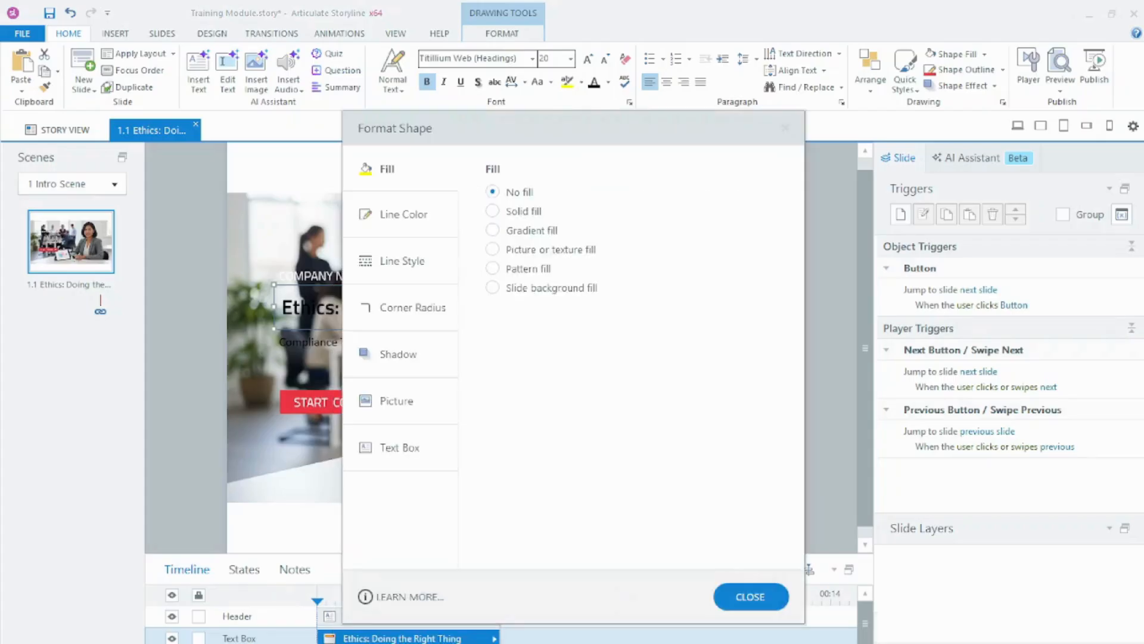
{"action": "left_click", "coordinate": [493, 211]}
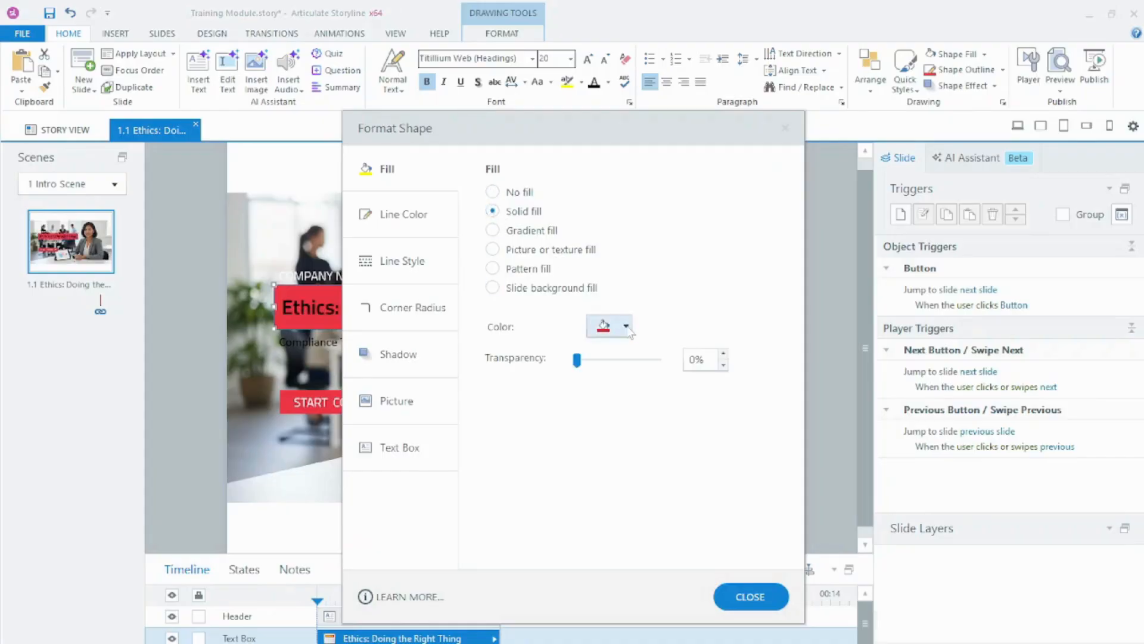
{"action": "left_click", "coordinate": [626, 327]}
{"action": "left_click", "coordinate": [394, 365]}
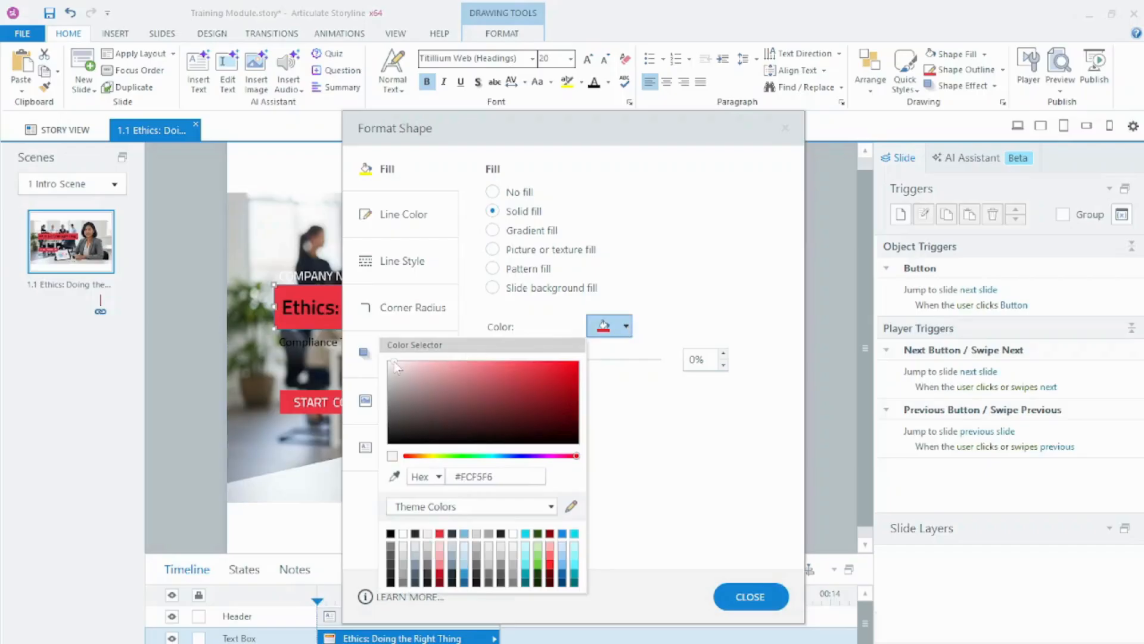
{"action": "left_click_drag", "start_coordinate": [394, 362], "coordinate": [378, 358]}
{"action": "left_click", "coordinate": [655, 408]}
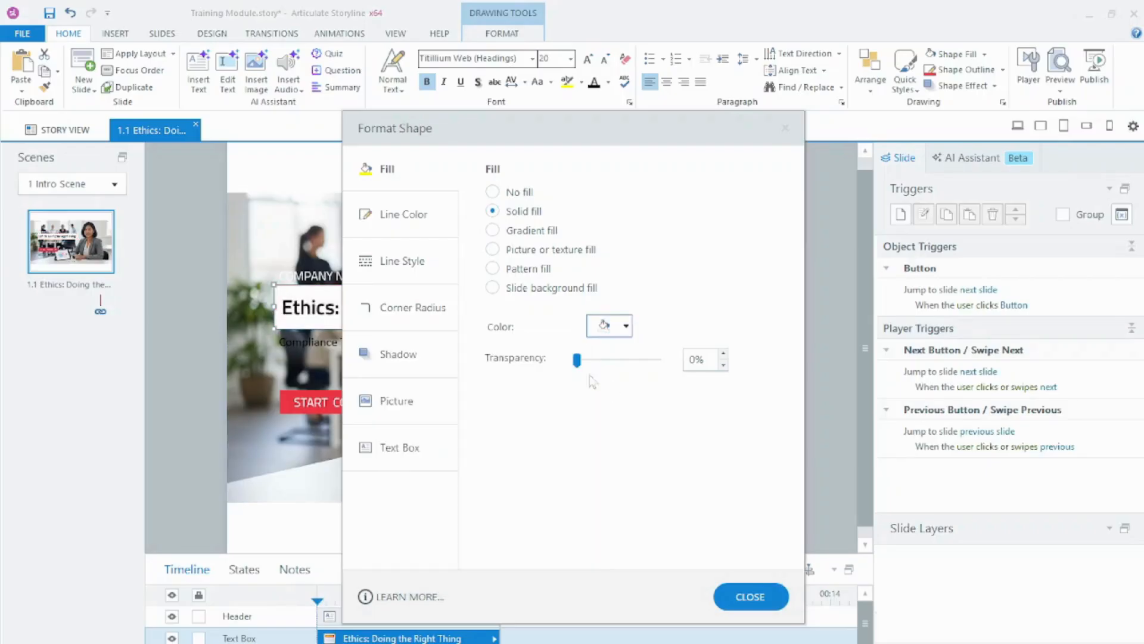
Step: Set the transparency of the title box's white fill to about 50% and close the shape formatting
{"action": "left_click_drag", "start_coordinate": [578, 361], "coordinate": [618, 363]}
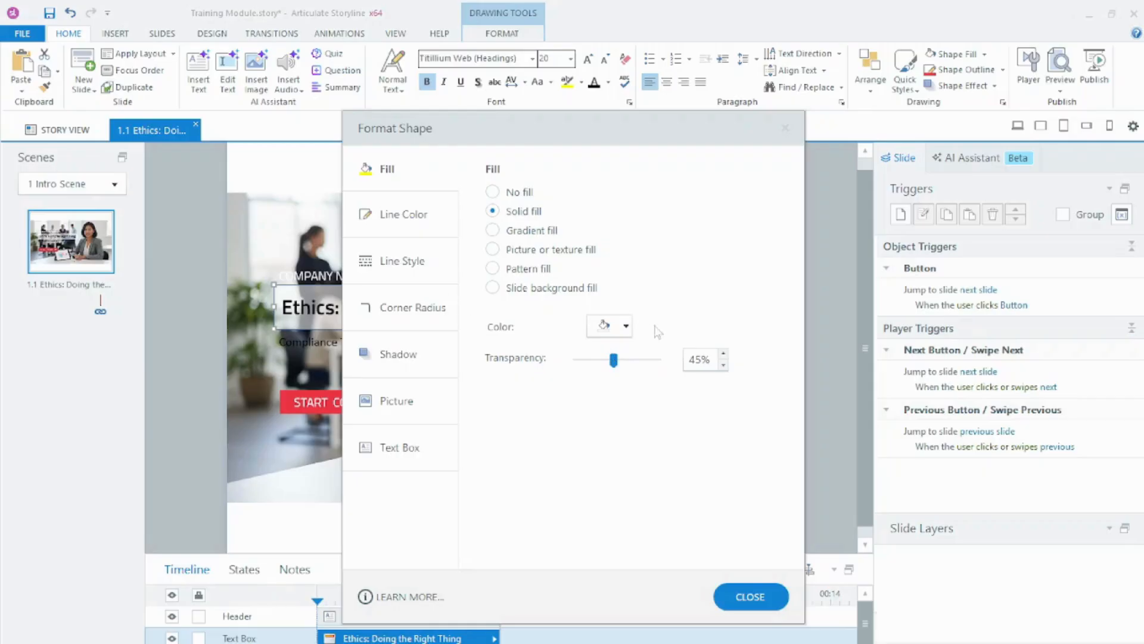
{"action": "left_click", "coordinate": [723, 355]}
{"action": "left_click", "coordinate": [724, 355]}
{"action": "left_click", "coordinate": [723, 355]}
{"action": "left_click", "coordinate": [723, 354]}
{"action": "left_click", "coordinate": [724, 354]}
{"action": "left_click", "coordinate": [741, 590]}
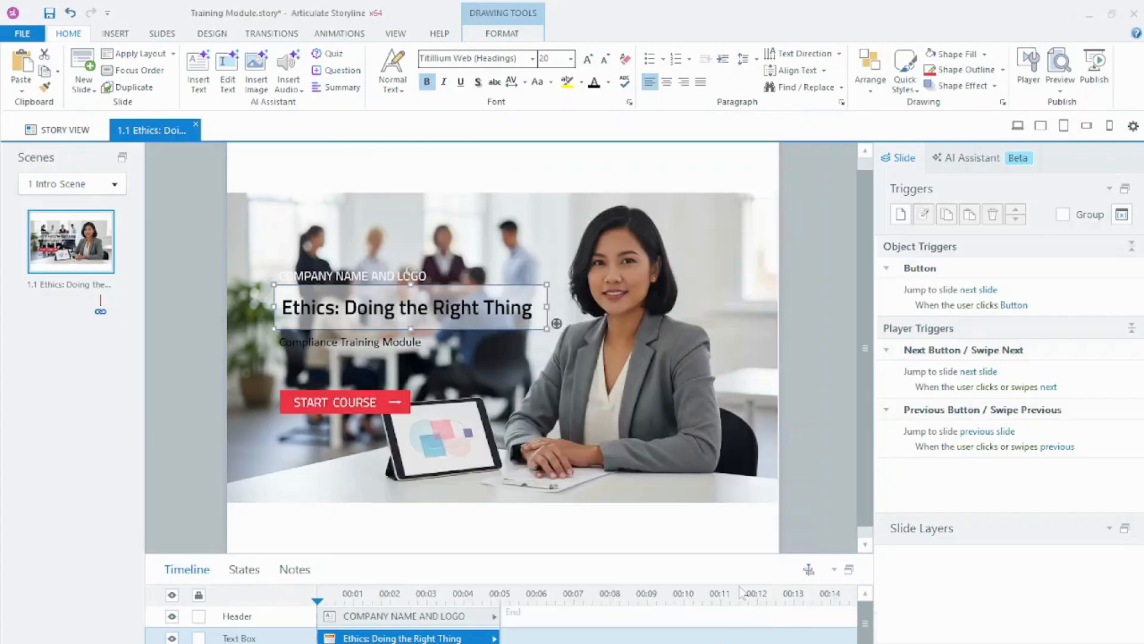
{"action": "left_click", "coordinate": [726, 447]}
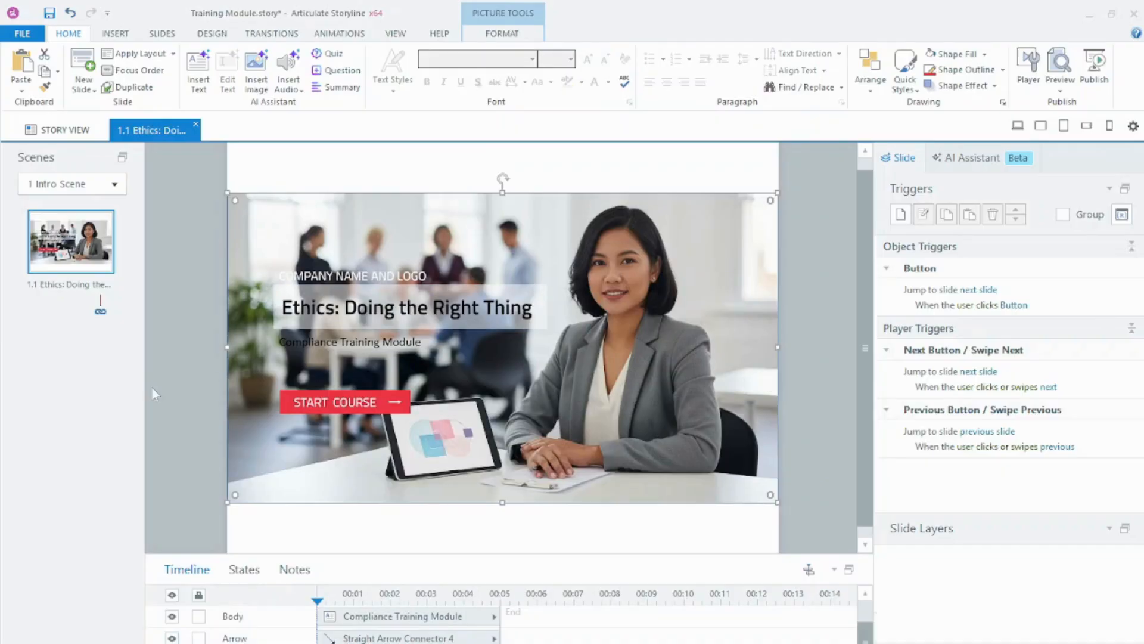
Step: Copy "Compliance Training Module" onto a new line under the title in the title's text box, and delete the separate subtitle box
{"action": "left_click", "coordinate": [379, 343]}
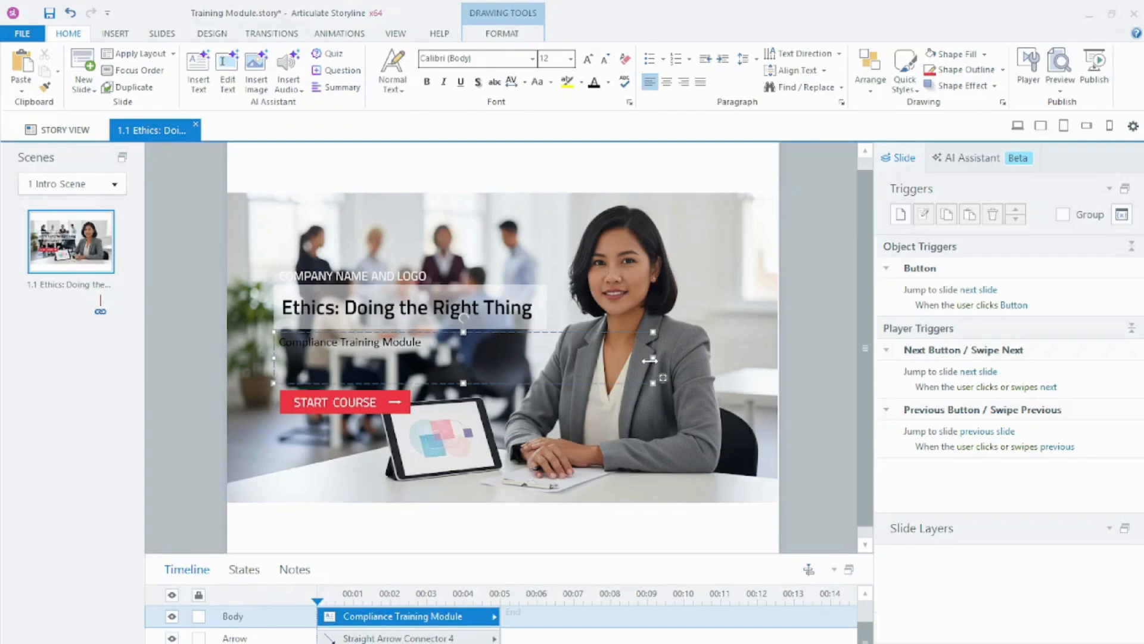
{"action": "left_click_drag", "start_coordinate": [652, 359], "coordinate": [544, 351]}
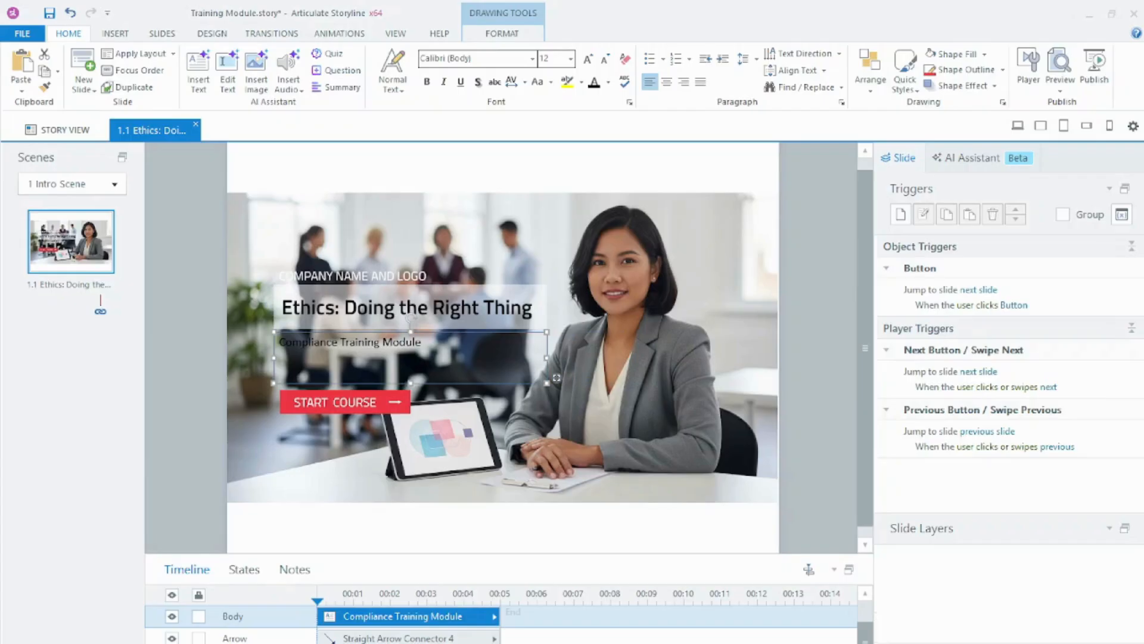
{"action": "left_click", "coordinate": [382, 342]}
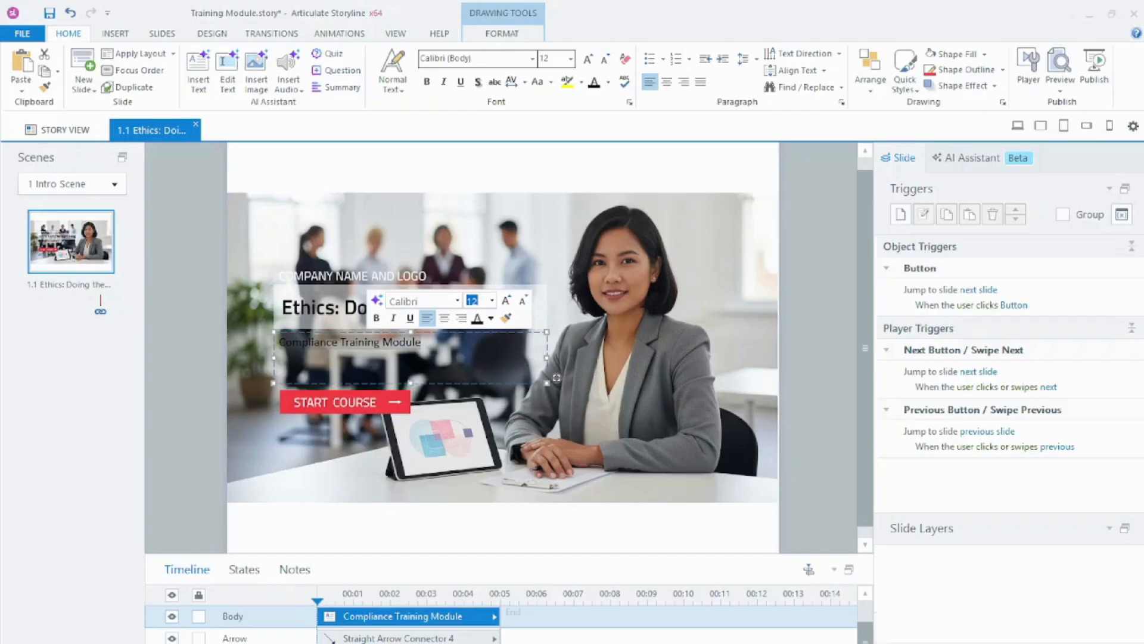
{"action": "left_click", "coordinate": [542, 316]}
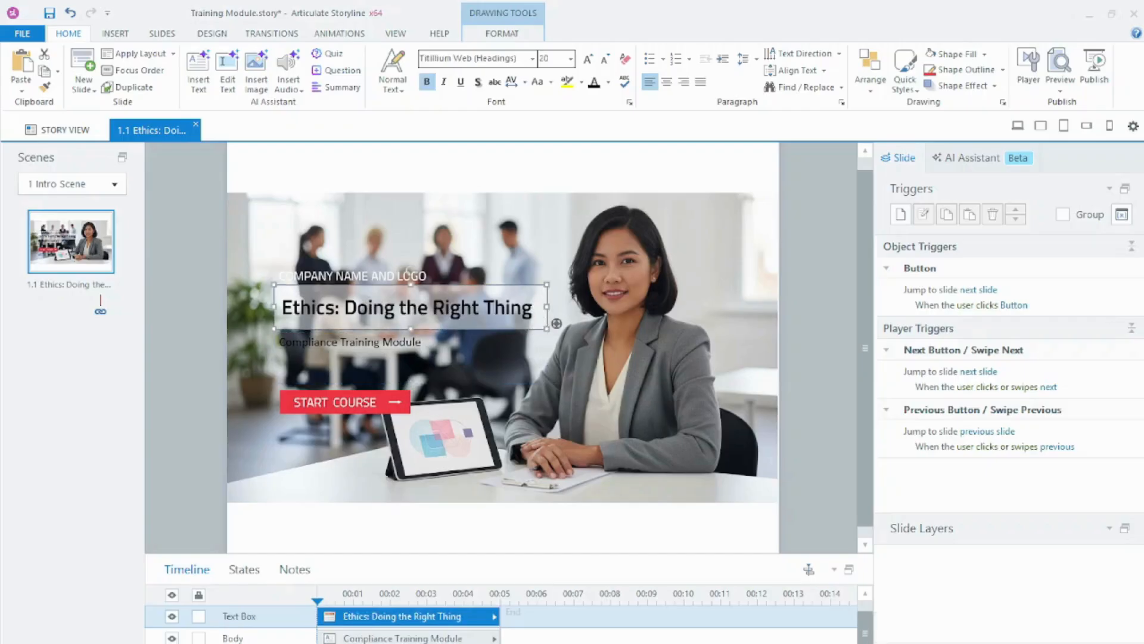
{"action": "key", "text": "Return"}
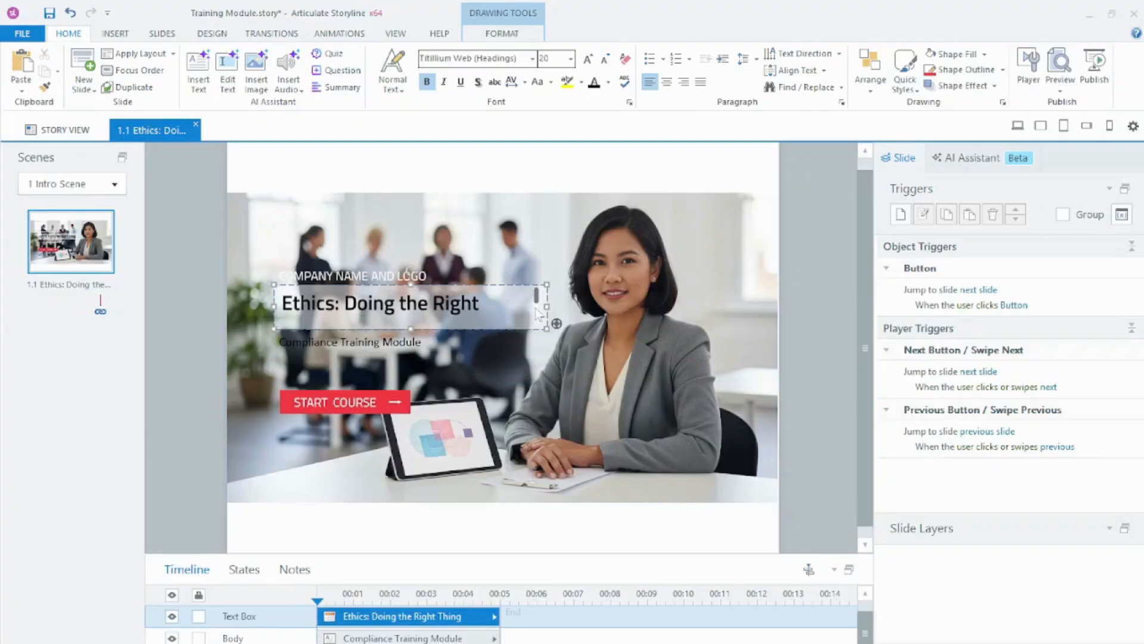
{"action": "type", "text": "Compliance Training Module"}
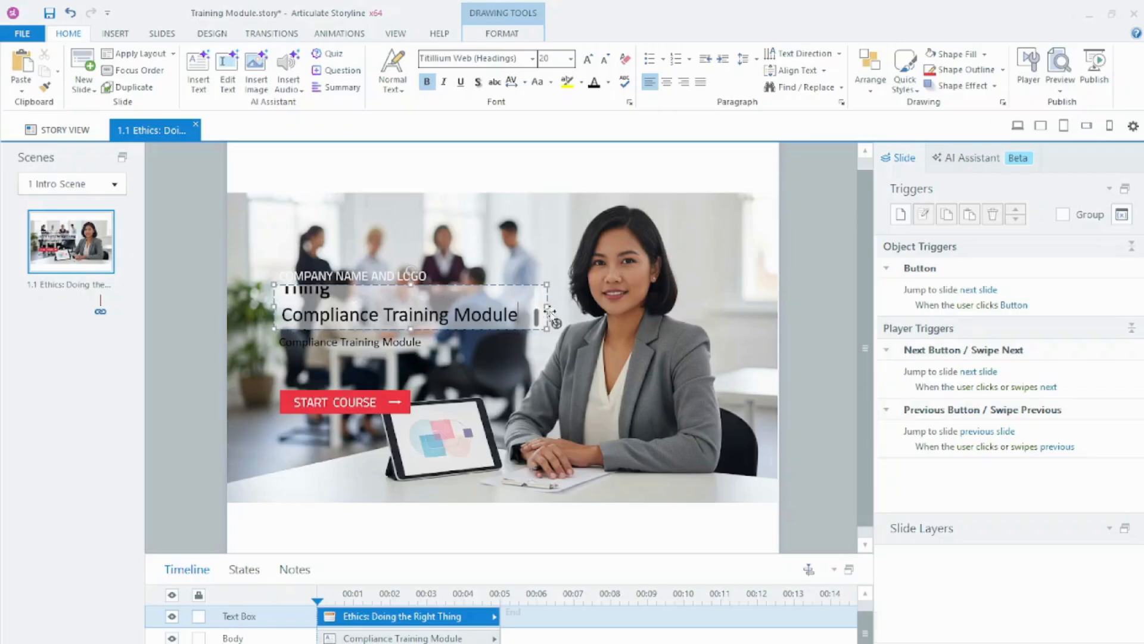
{"action": "left_click", "coordinate": [398, 352]}
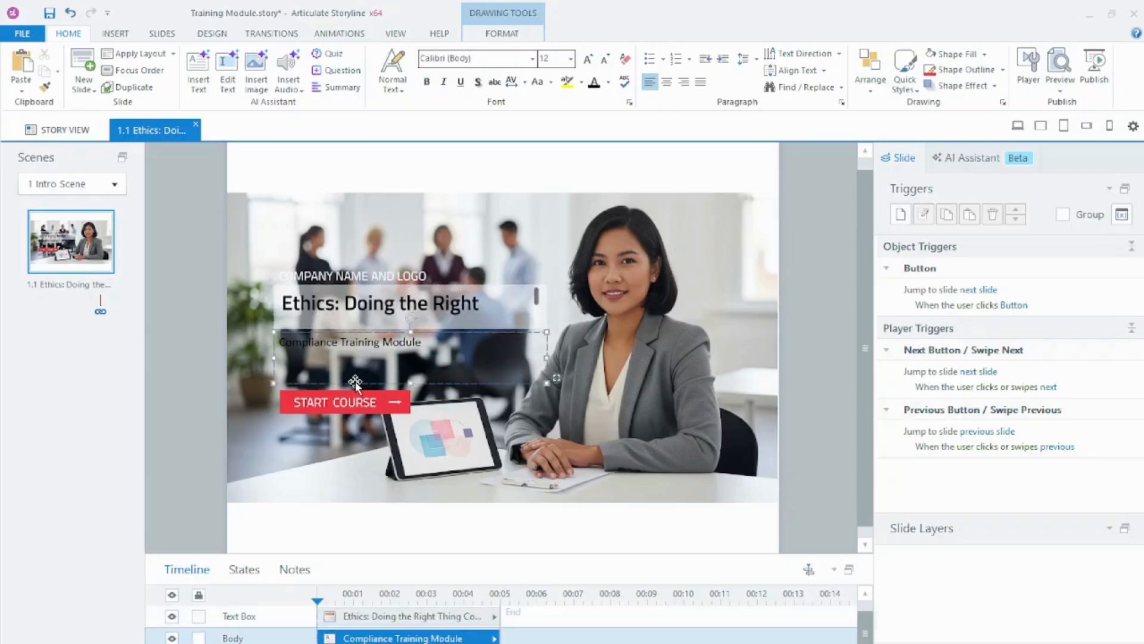
{"action": "key", "text": "Delete"}
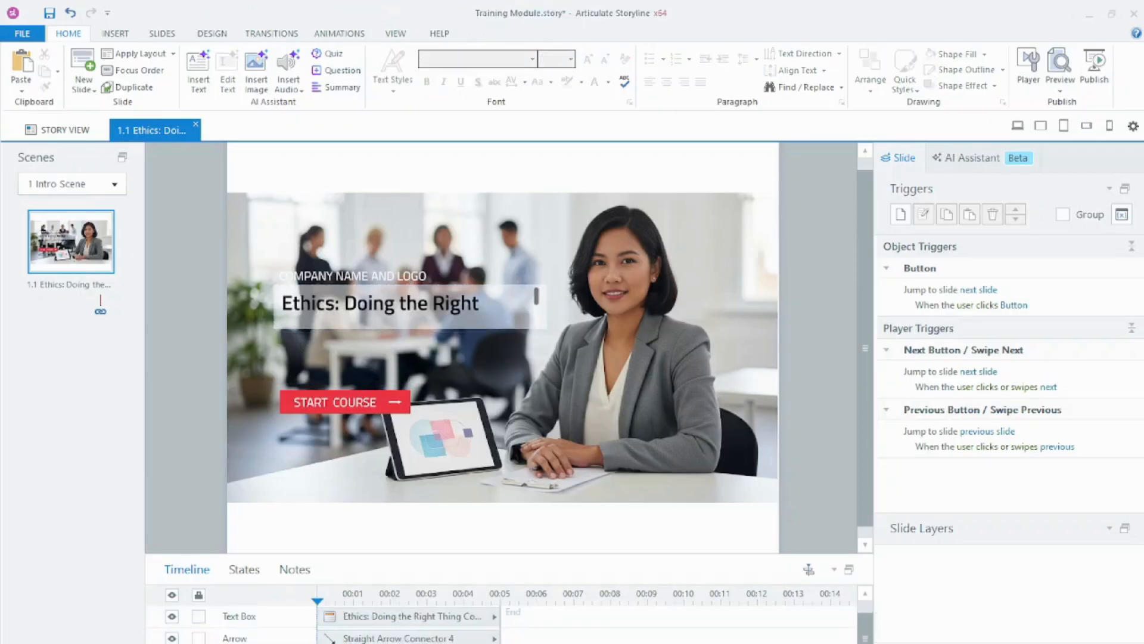
Step: Extend the title's text box downward to show both lines and set the "Compliance Training Module" line to font size 14
{"action": "left_click", "coordinate": [395, 326]}
{"action": "left_click_drag", "start_coordinate": [409, 328], "coordinate": [410, 362]}
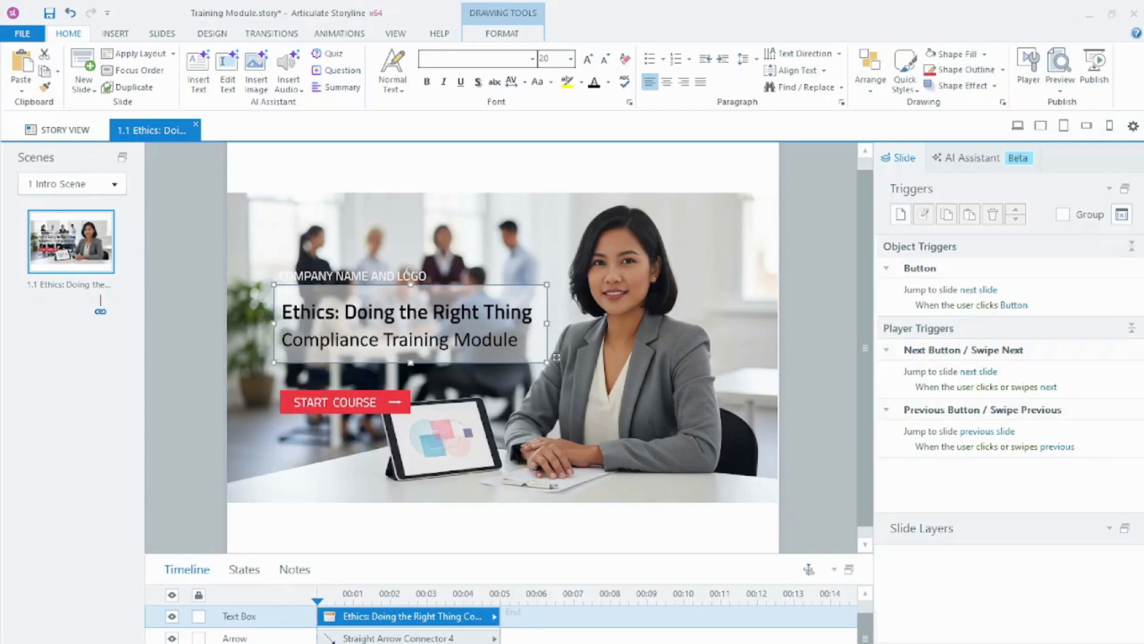
{"action": "left_click", "coordinate": [325, 340]}
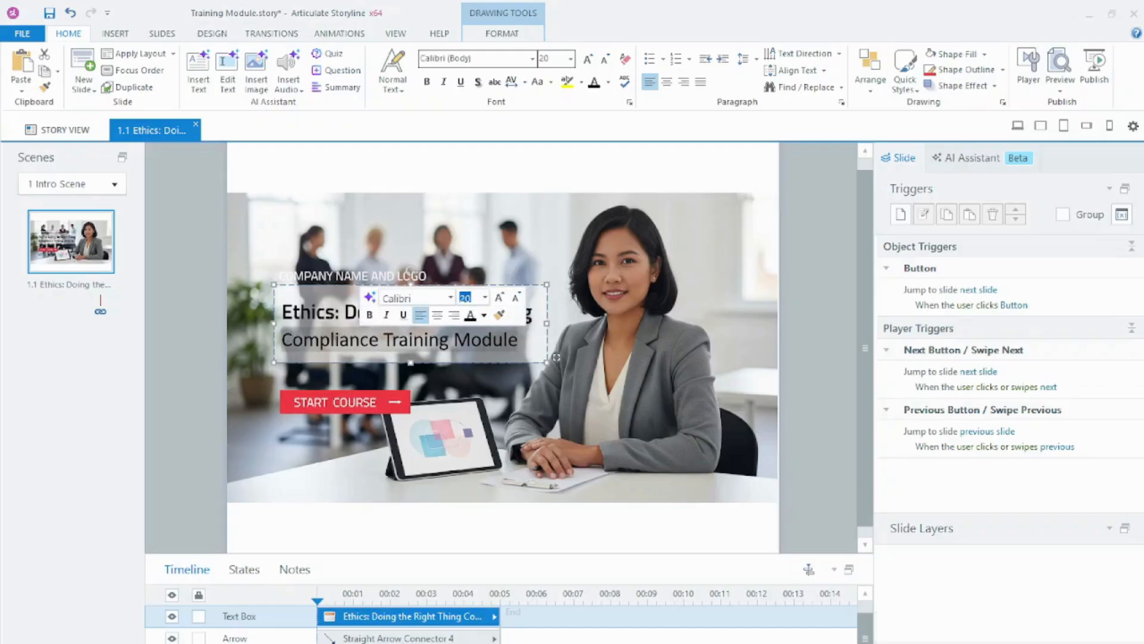
{"action": "left_click", "coordinate": [516, 298]}
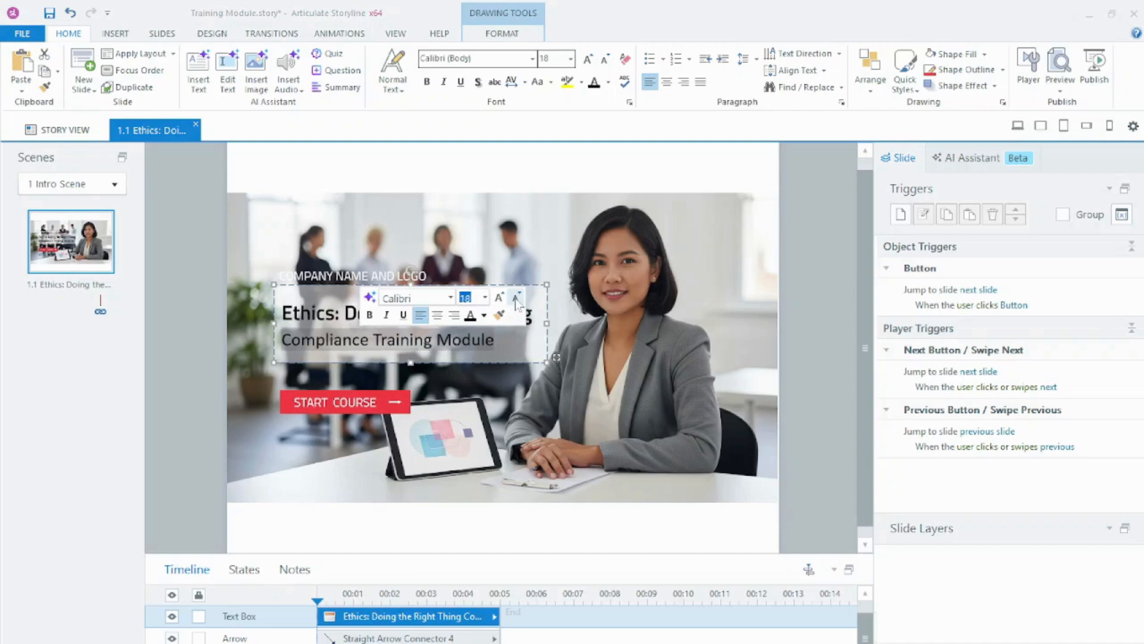
{"action": "left_click", "coordinate": [516, 298]}
{"action": "left_click", "coordinate": [516, 298]}
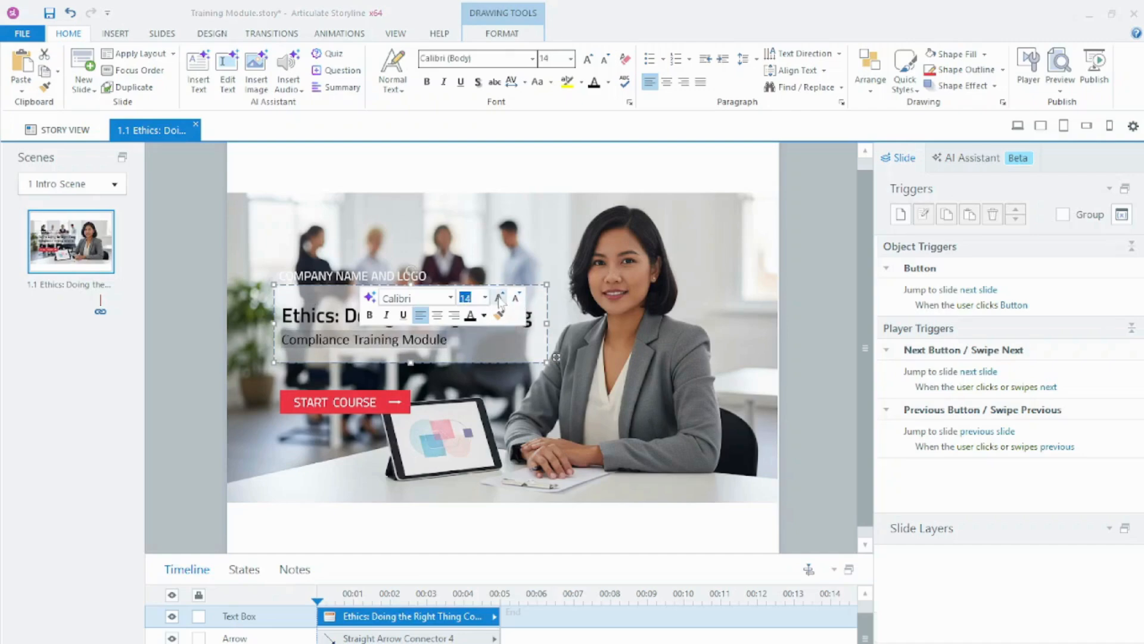
{"action": "left_click", "coordinate": [474, 398]}
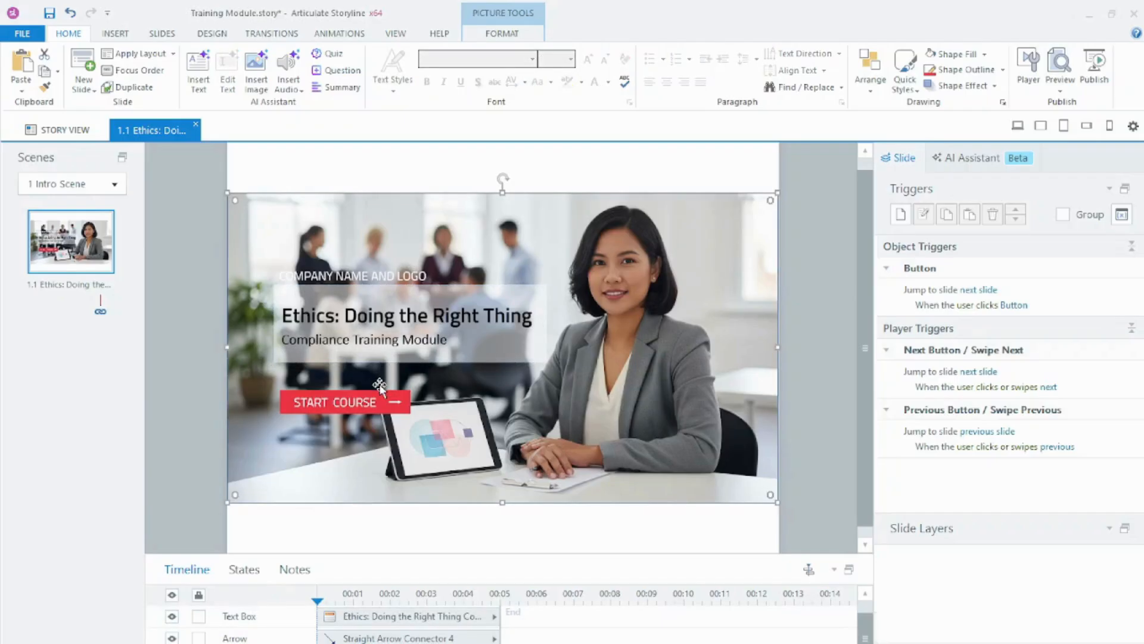
Step: Move the START COURSE button up and left so it lines up with the left edge of the title box
{"action": "left_click", "coordinate": [435, 282]}
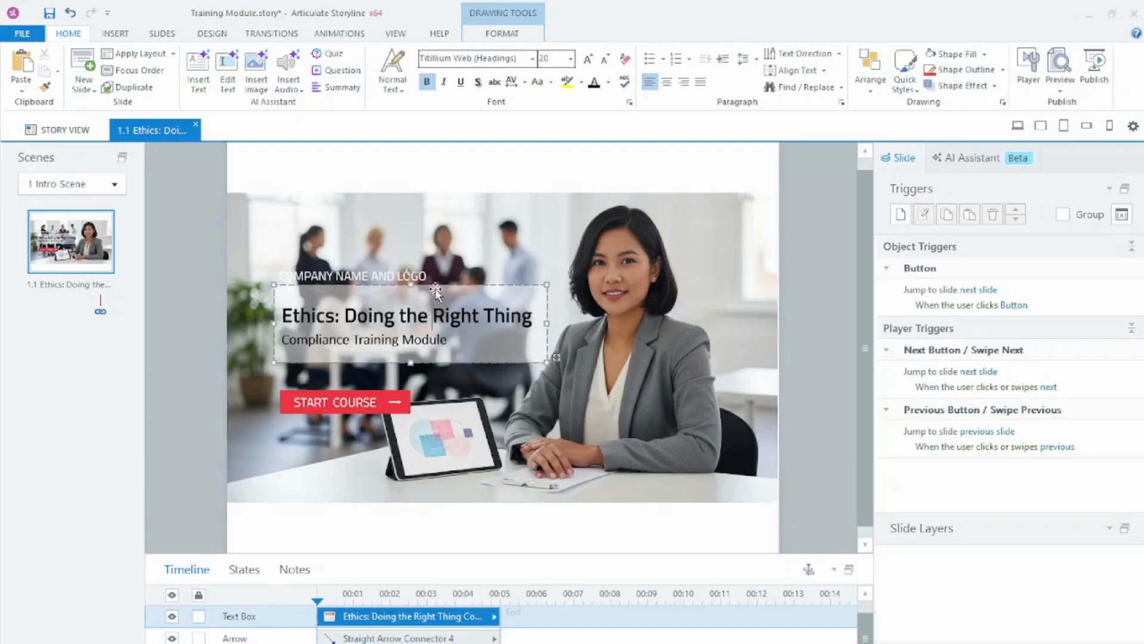
{"action": "left_click", "coordinate": [435, 283]}
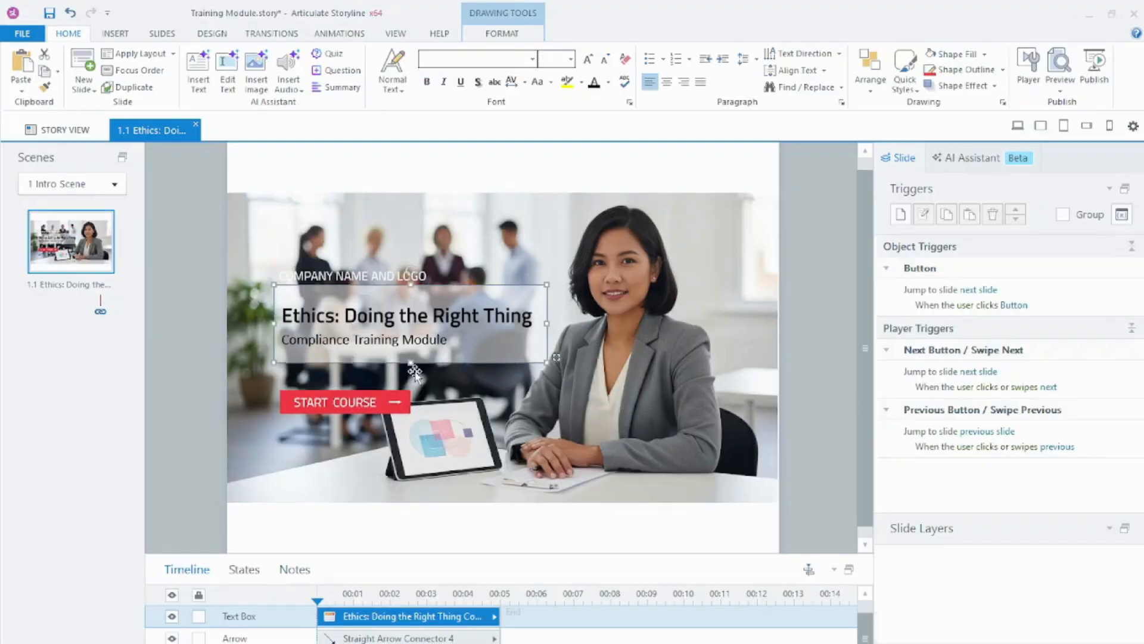
{"action": "left_click", "coordinate": [380, 416]}
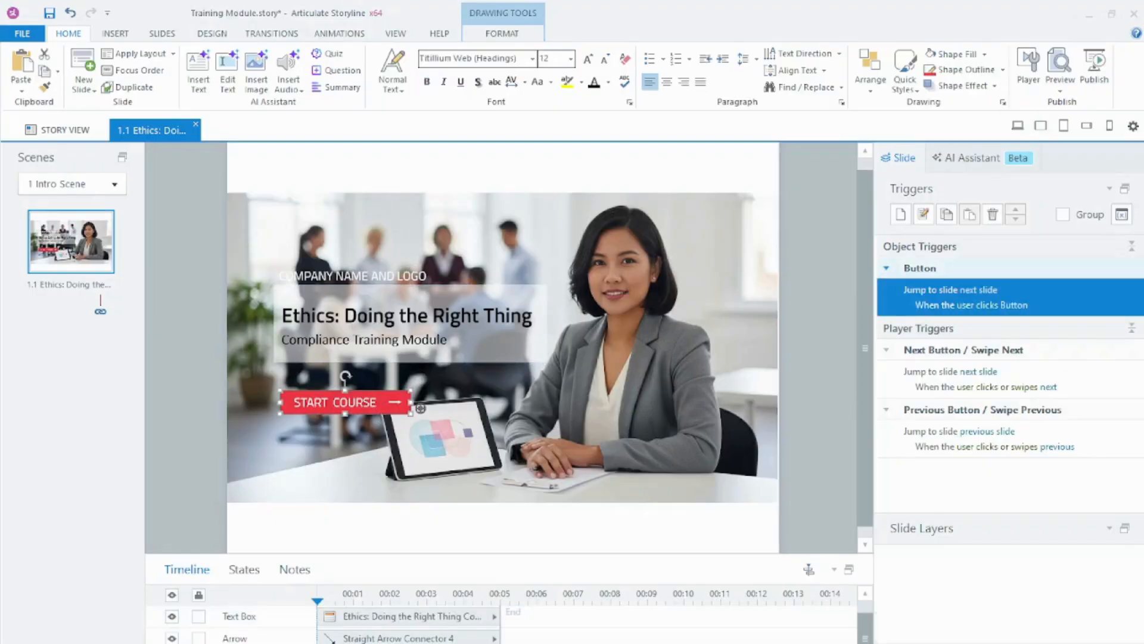
{"action": "left_click_drag", "start_coordinate": [382, 392], "coordinate": [377, 373]}
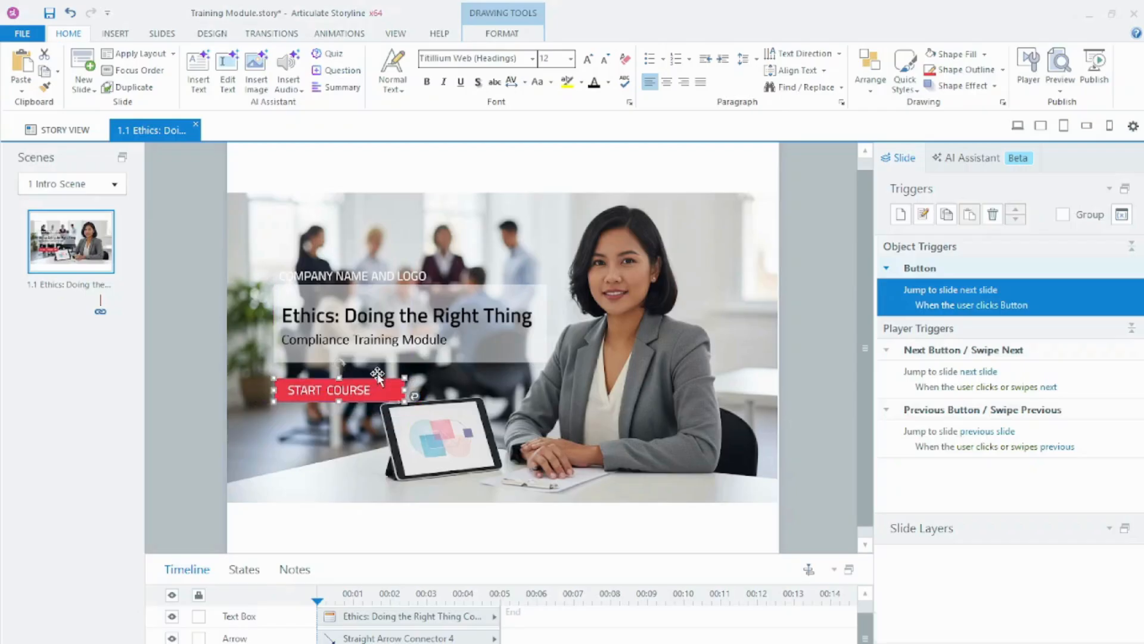
{"action": "left_click", "coordinate": [364, 458]}
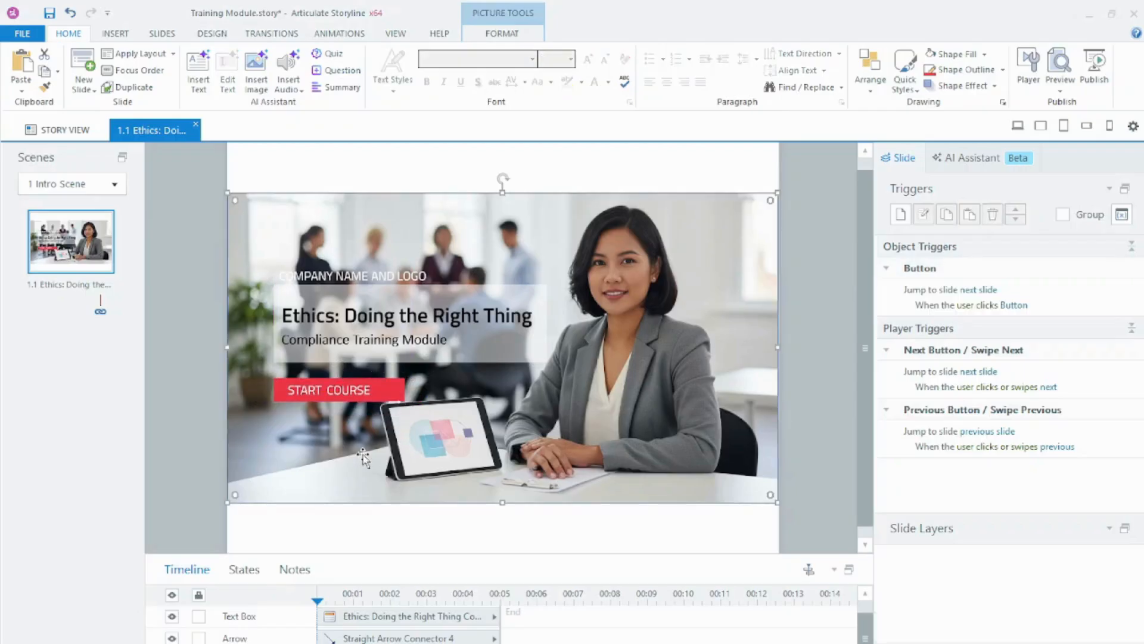
Step: Move the "COMPANY NAME AND LOGO" header slightly up to leave a gap above the title box
{"action": "left_click", "coordinate": [335, 280]}
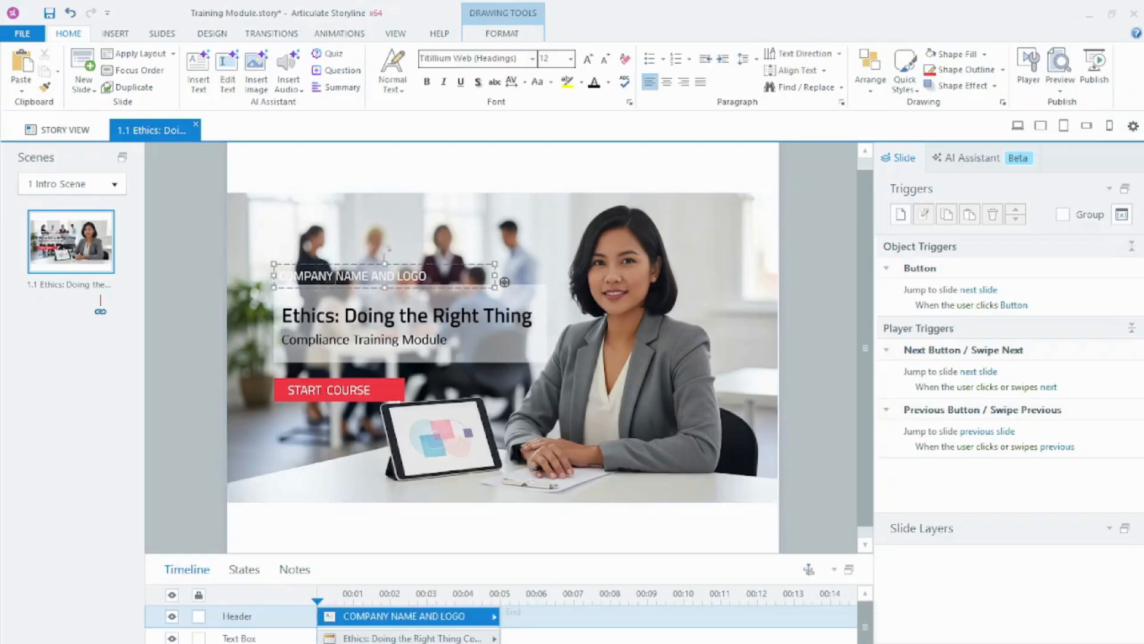
{"action": "left_click_drag", "start_coordinate": [329, 261], "coordinate": [329, 256]}
{"action": "left_click", "coordinate": [263, 343]}
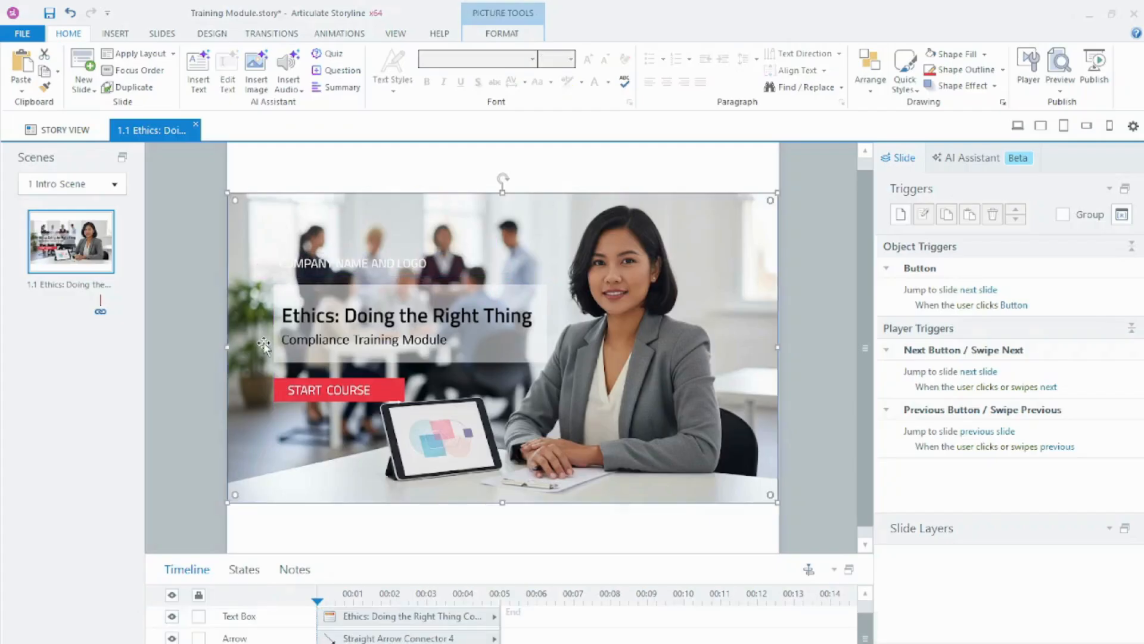
Step: Change the "COMPANY NAME AND LOGO" header text on the title slide to black and save the project
{"action": "left_click", "coordinate": [309, 264]}
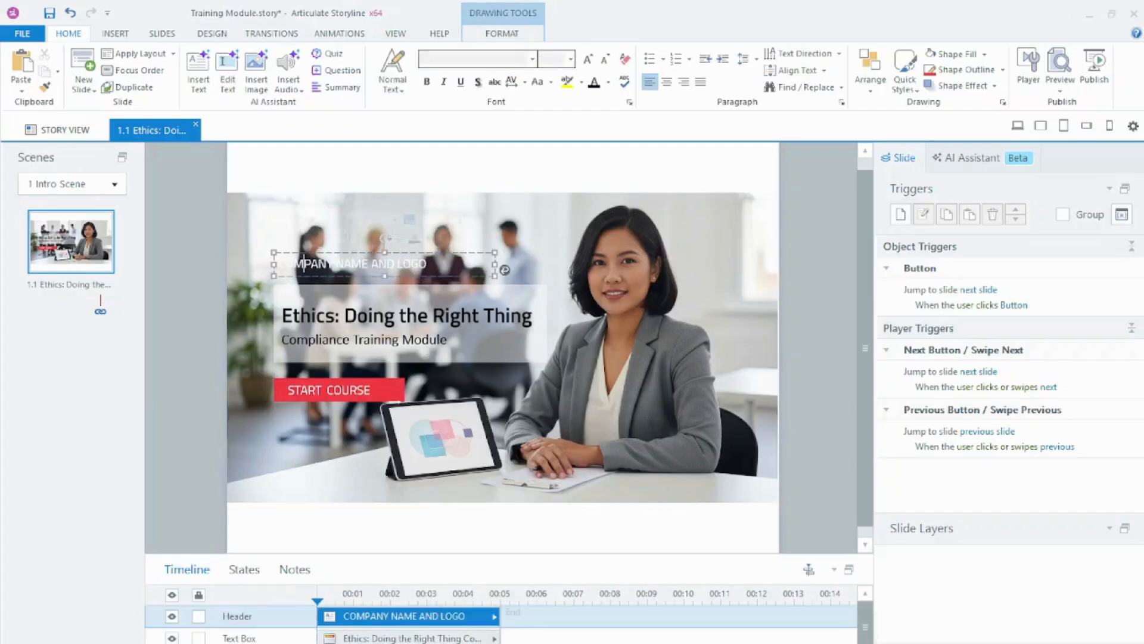
{"action": "triple_click", "coordinate": [311, 264]}
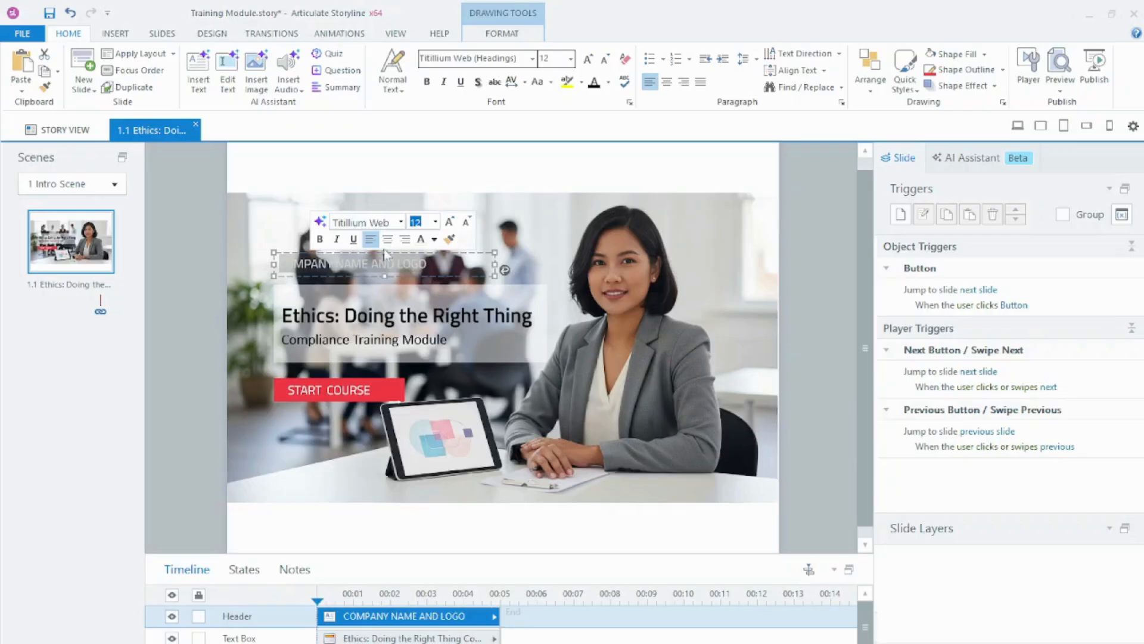
{"action": "left_click", "coordinate": [435, 239]}
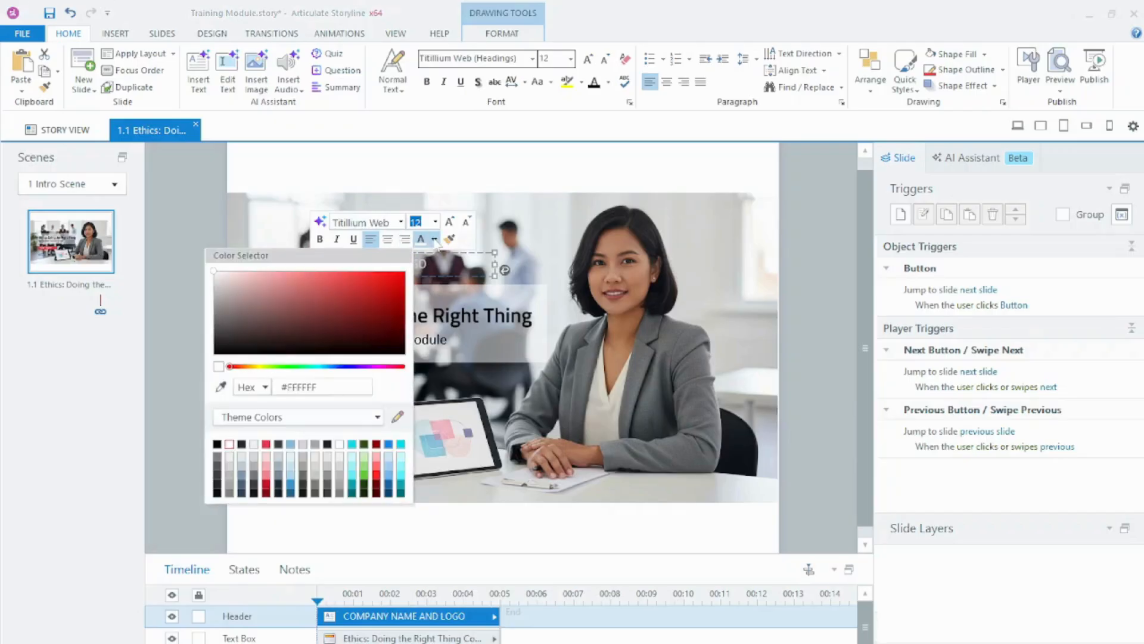
{"action": "left_click", "coordinate": [216, 446]}
{"action": "left_click", "coordinate": [482, 444]}
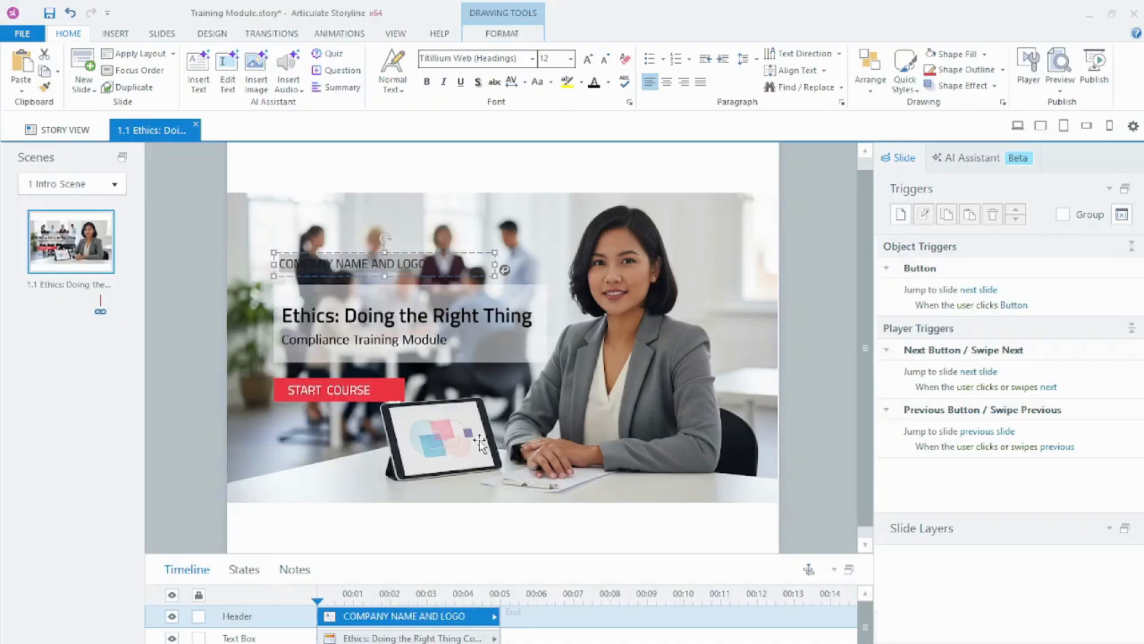
{"action": "left_click", "coordinate": [412, 436]}
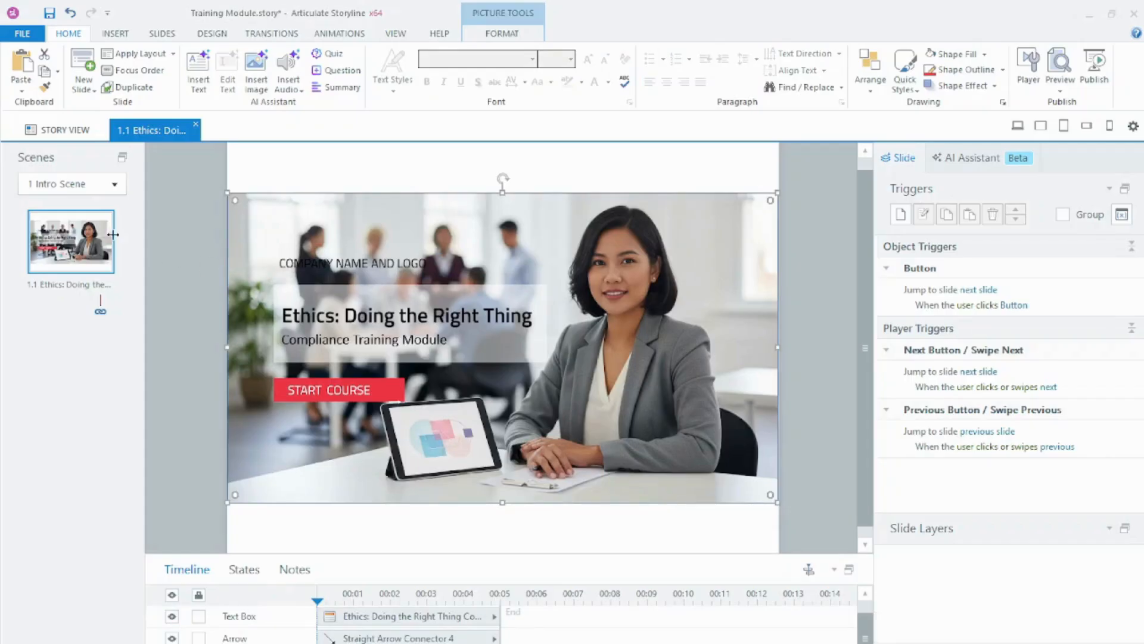
{"action": "left_click", "coordinate": [49, 14]}
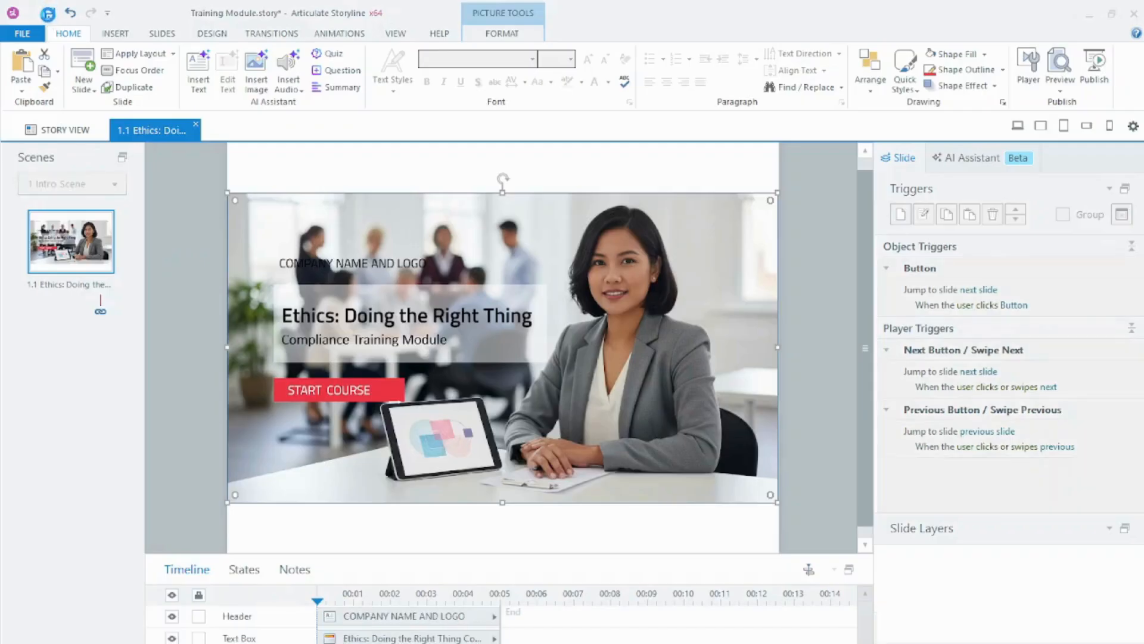
Step: Add a new slide using the Velocity template's Section Title layout from Content Library 360
{"action": "left_click", "coordinate": [82, 88]}
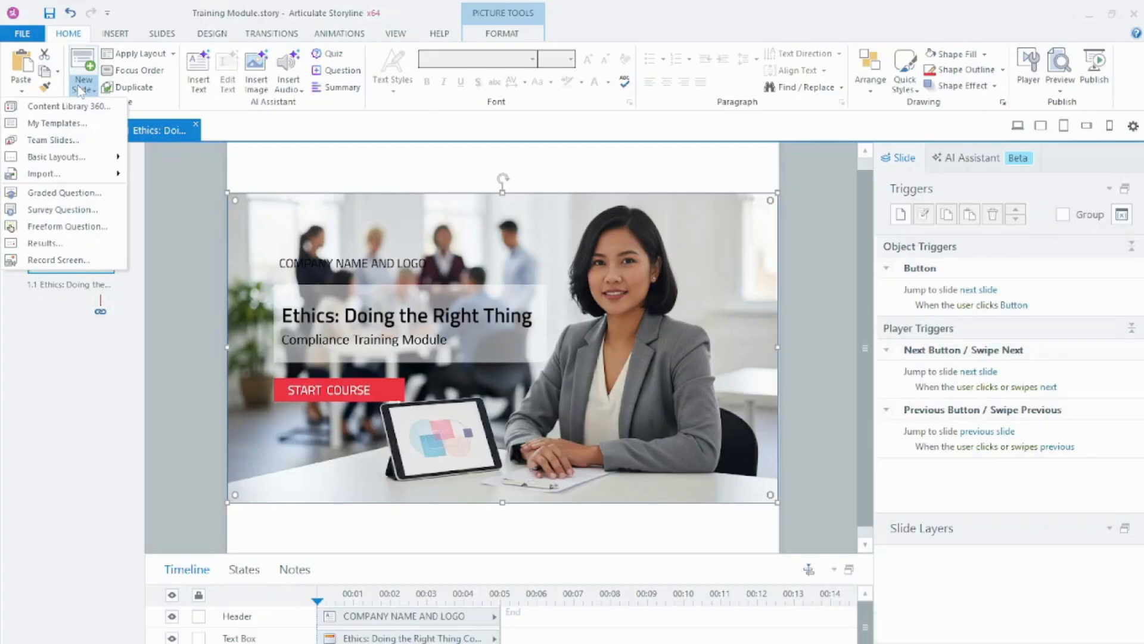
{"action": "left_click", "coordinate": [72, 108]}
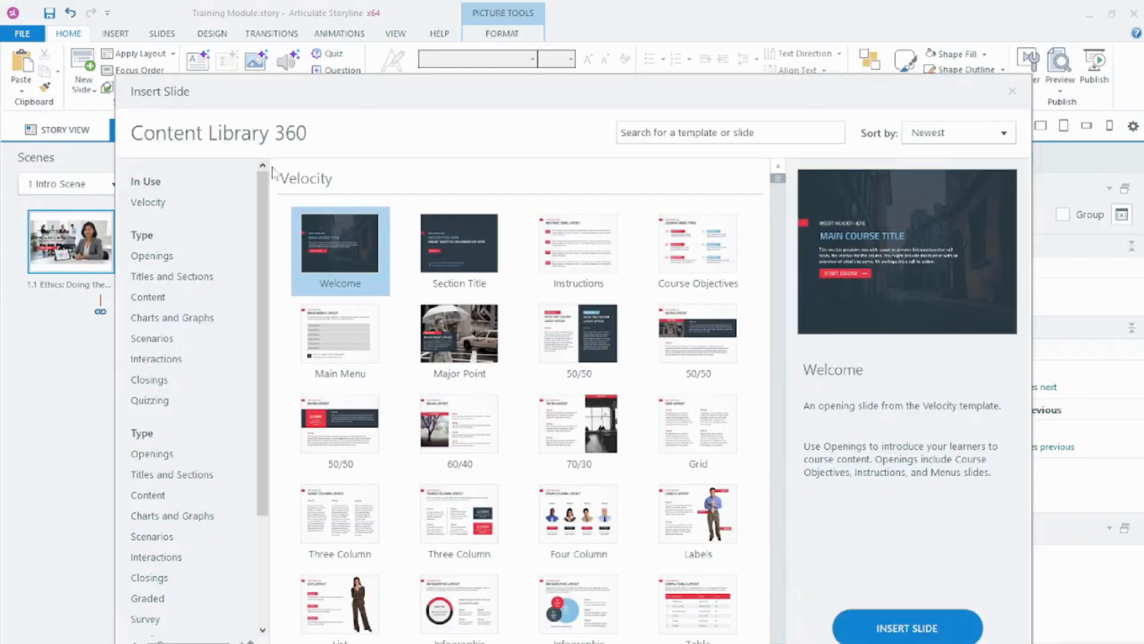
{"action": "double_click", "coordinate": [447, 238]}
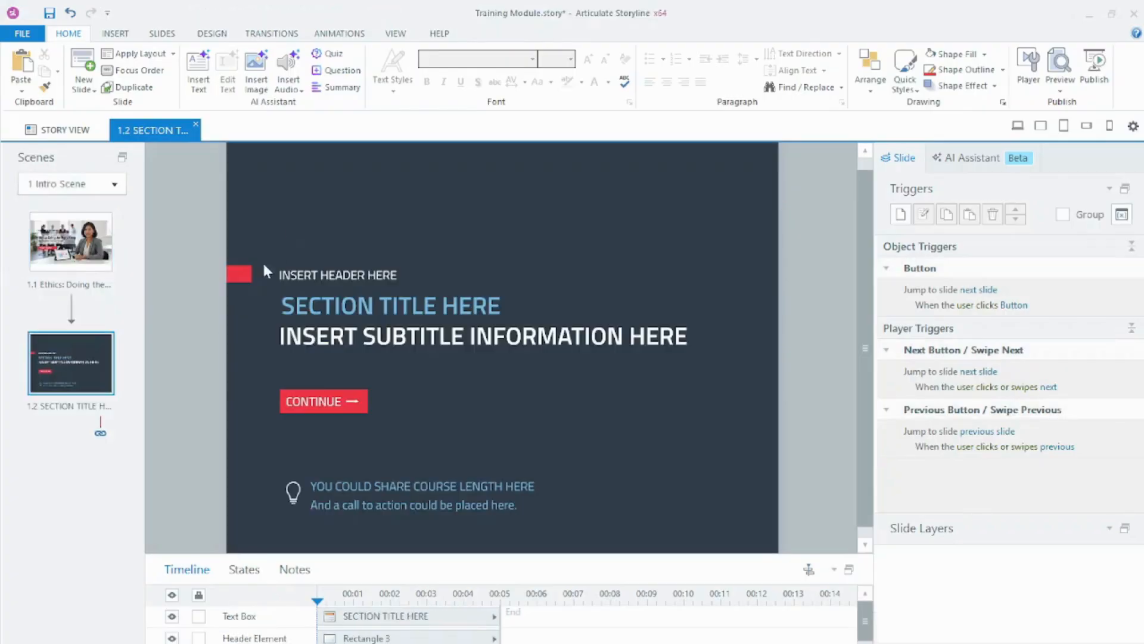
Step: Delete the red rectangle beside the new slide's header, and open the title slide 1.1 for reference
{"action": "left_click", "coordinate": [243, 278]}
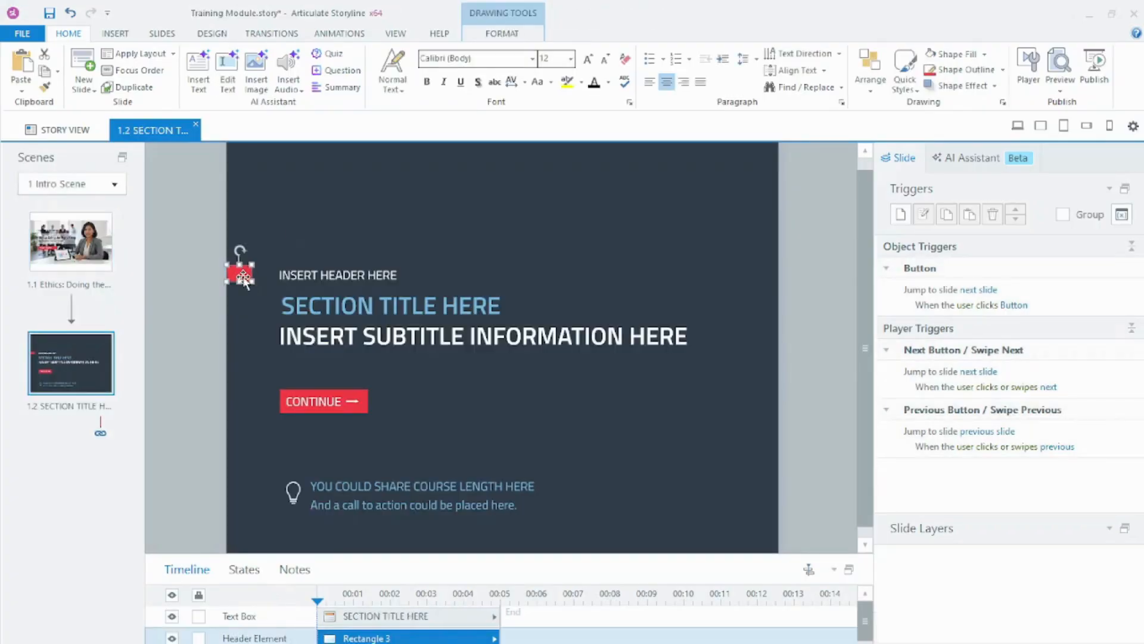
{"action": "key", "text": "Delete"}
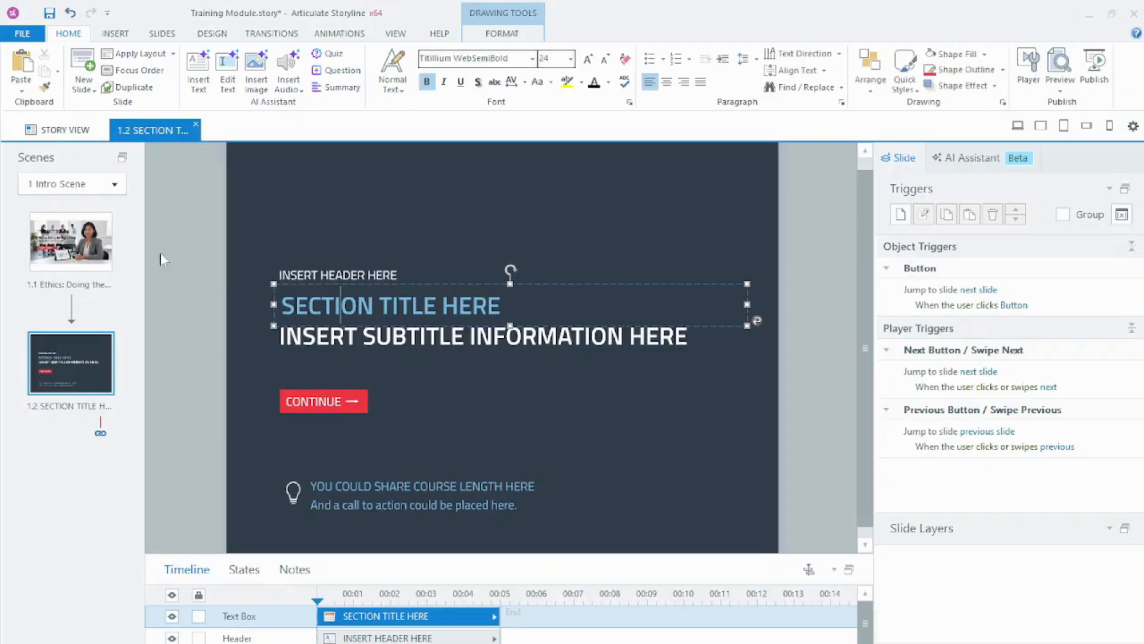
{"action": "left_click", "coordinate": [97, 244]}
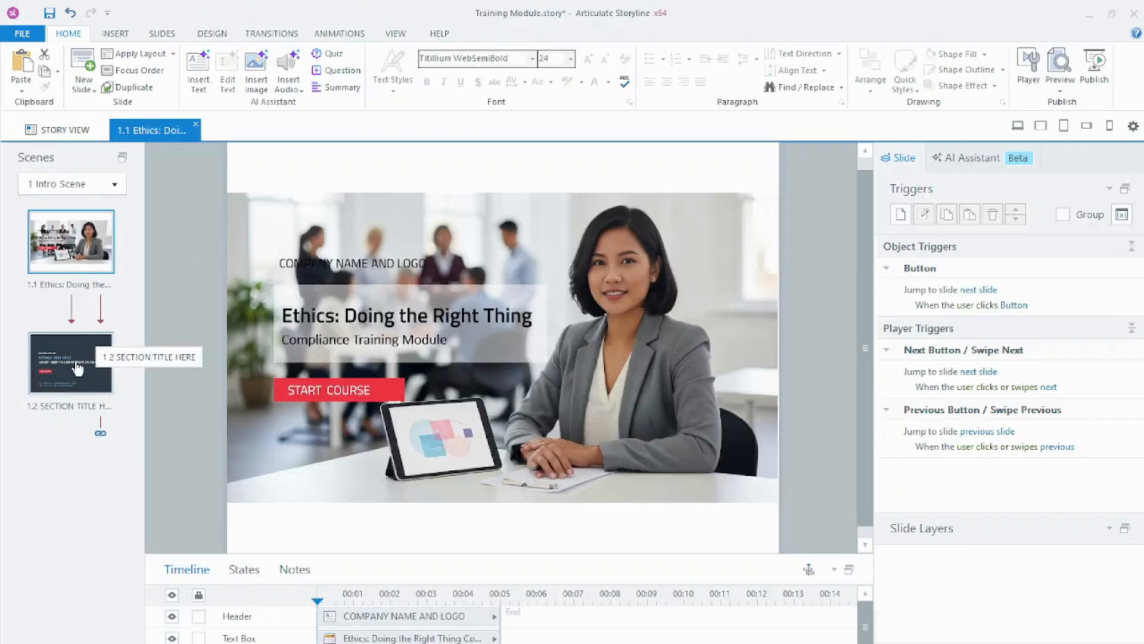
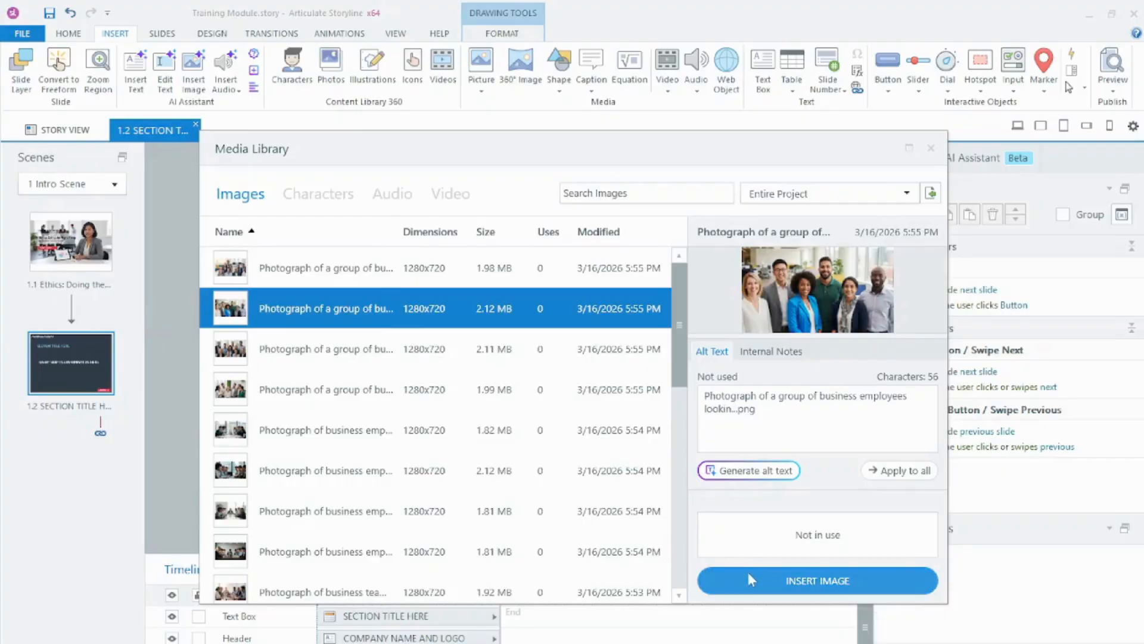
Step: Insert the selected business group photograph into the section slide, shrink it to about half width and place it centred below the subtitle
{"action": "left_click", "coordinate": [750, 579]}
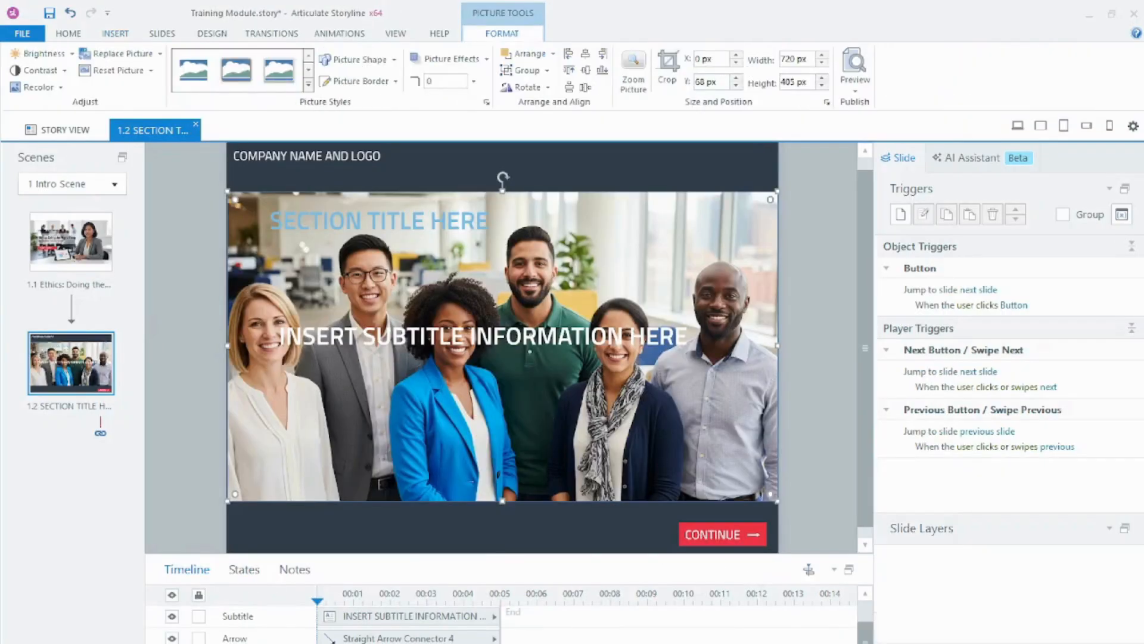
{"action": "left_click", "coordinate": [659, 243]}
{"action": "left_click", "coordinate": [761, 268]}
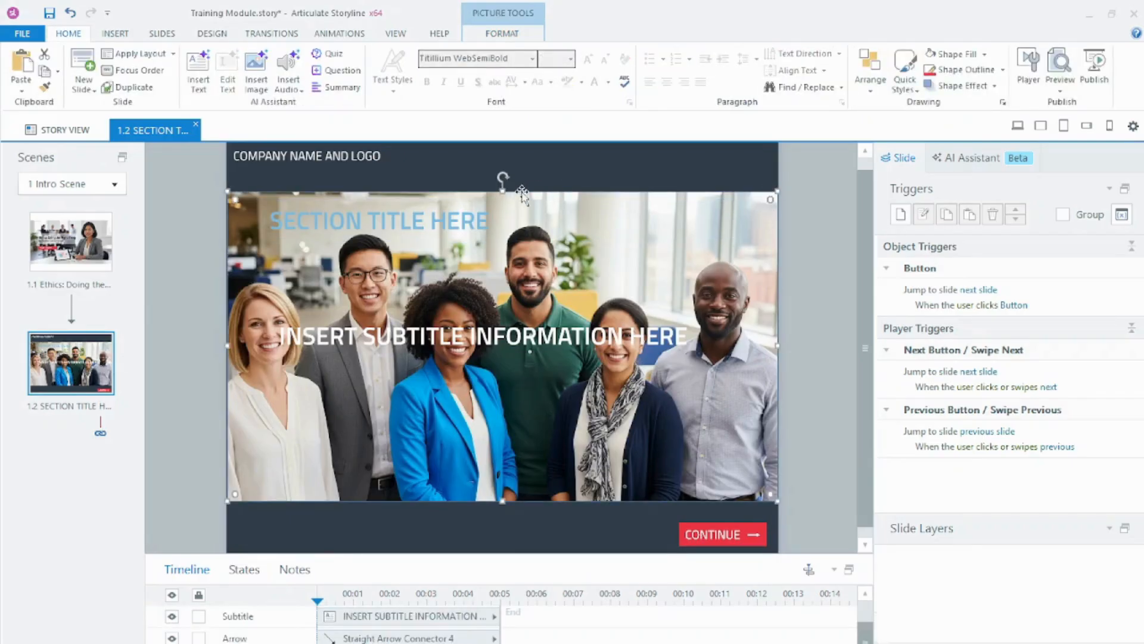
{"action": "left_click_drag", "start_coordinate": [777, 191], "coordinate": [519, 337]}
{"action": "left_click_drag", "start_coordinate": [413, 371], "coordinate": [534, 405]}
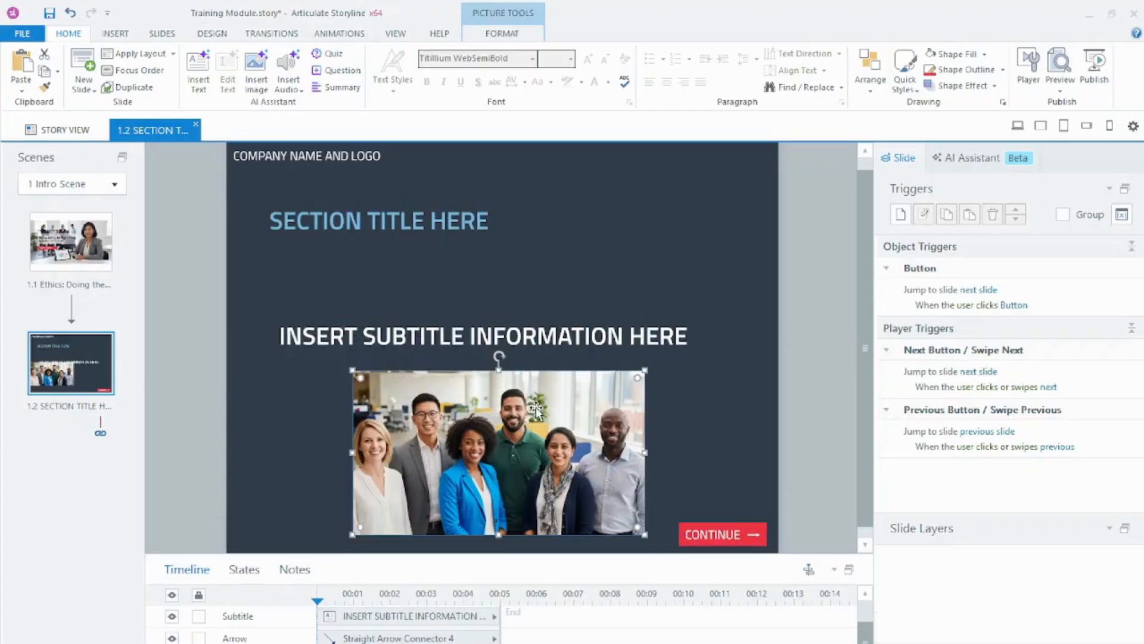
Step: Fill the section slide's dark background rectangle with white and remove its outline
{"action": "left_click", "coordinate": [420, 335]}
{"action": "left_click", "coordinate": [539, 218]}
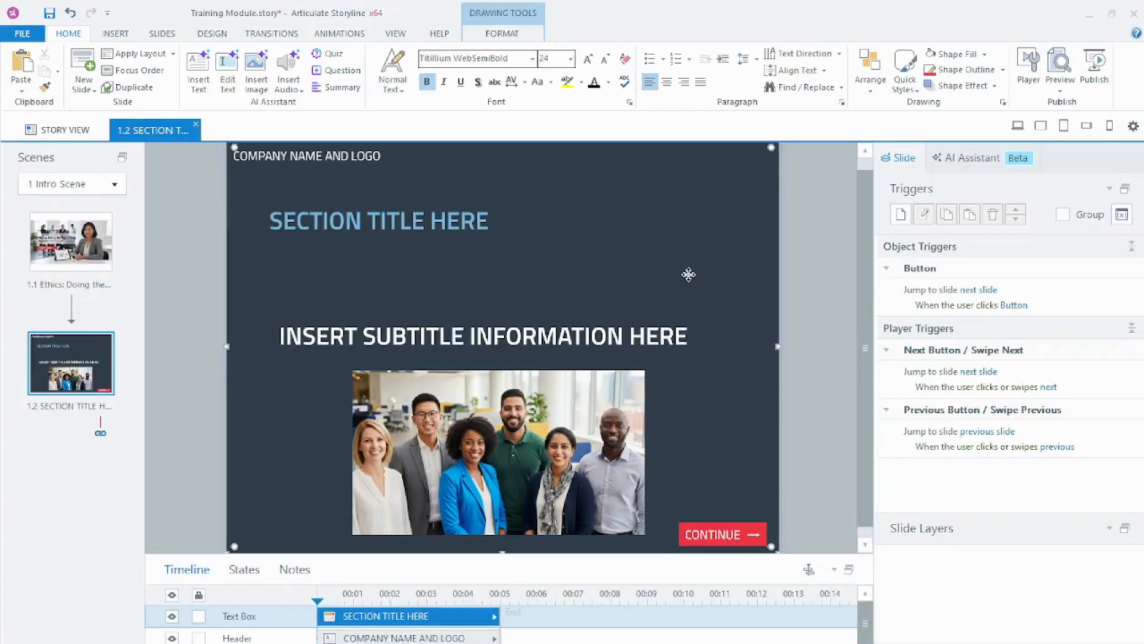
{"action": "double_click", "coordinate": [688, 276]}
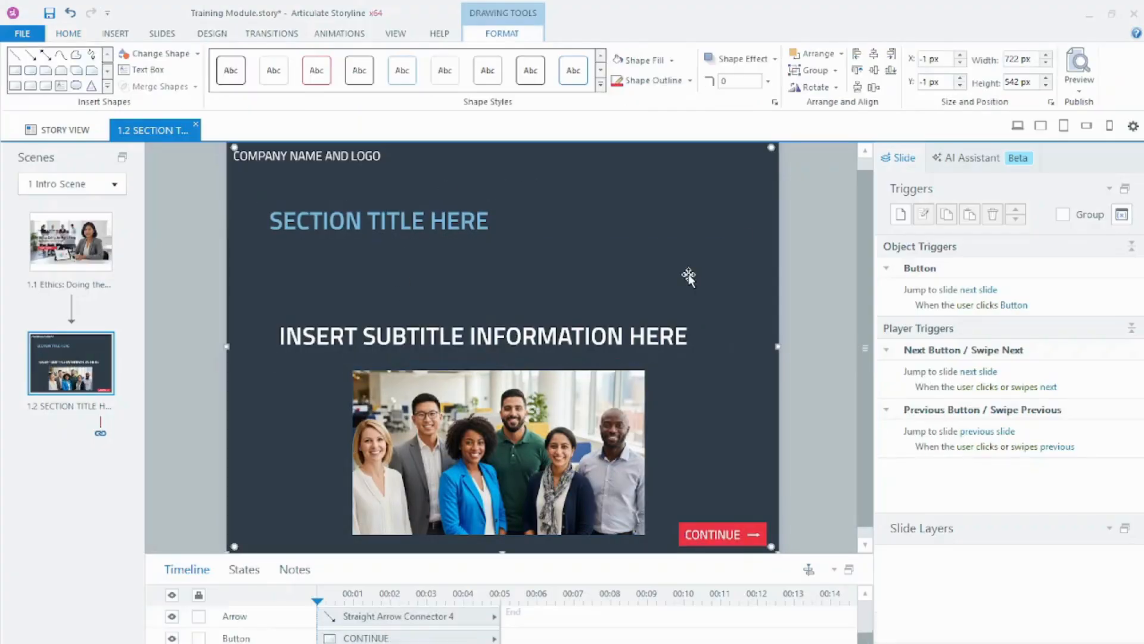
{"action": "left_click", "coordinate": [619, 61]}
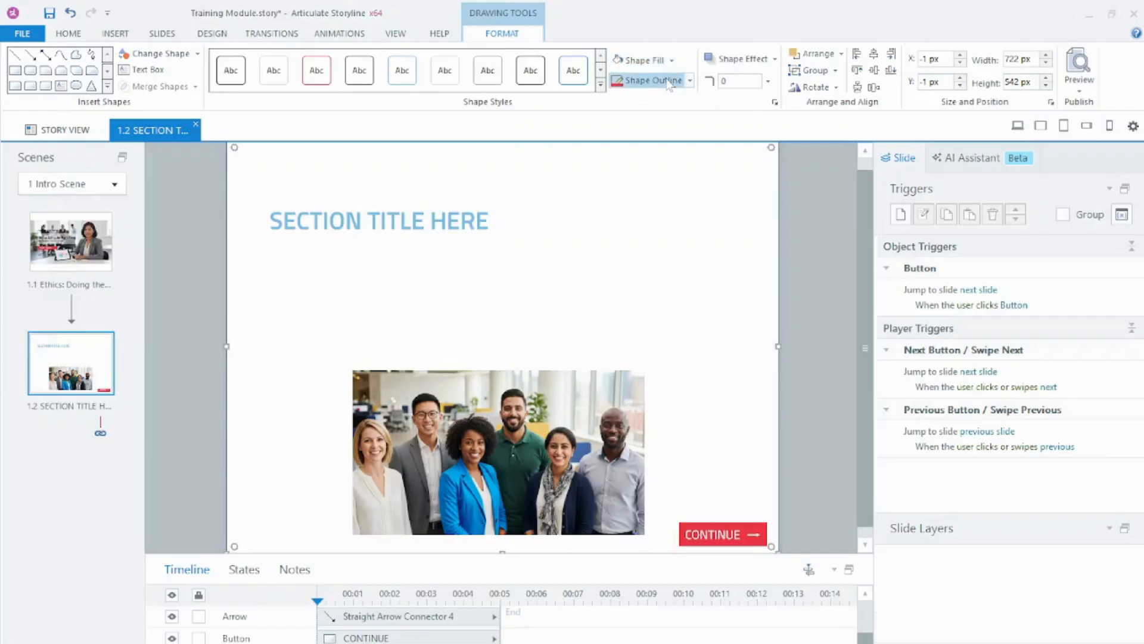
{"action": "left_click", "coordinate": [690, 80]}
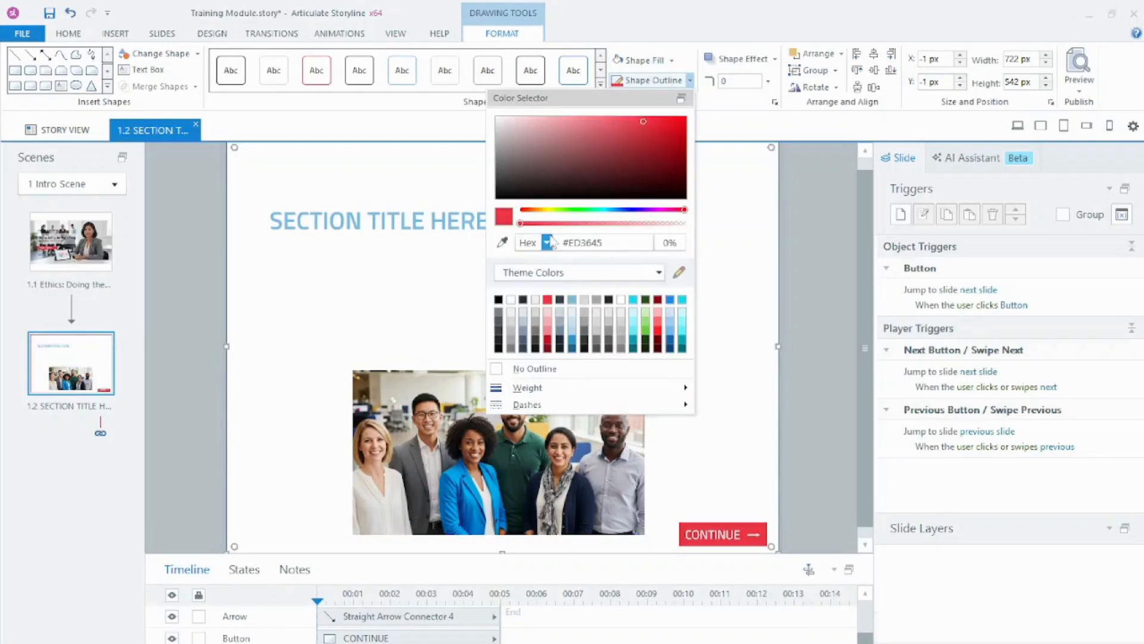
{"action": "left_click", "coordinate": [530, 371]}
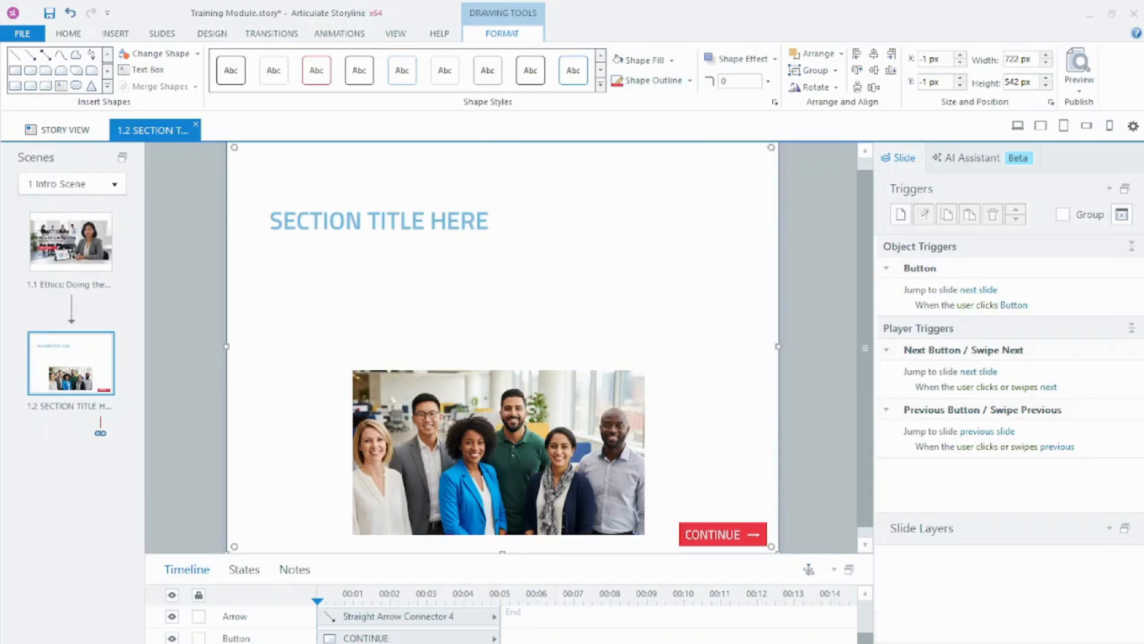
Step: Replace the "SECTION TITLE HERE" placeholder with "Introduction"
{"action": "double_click", "coordinate": [397, 221]}
{"action": "key", "text": "ctrl+a"}
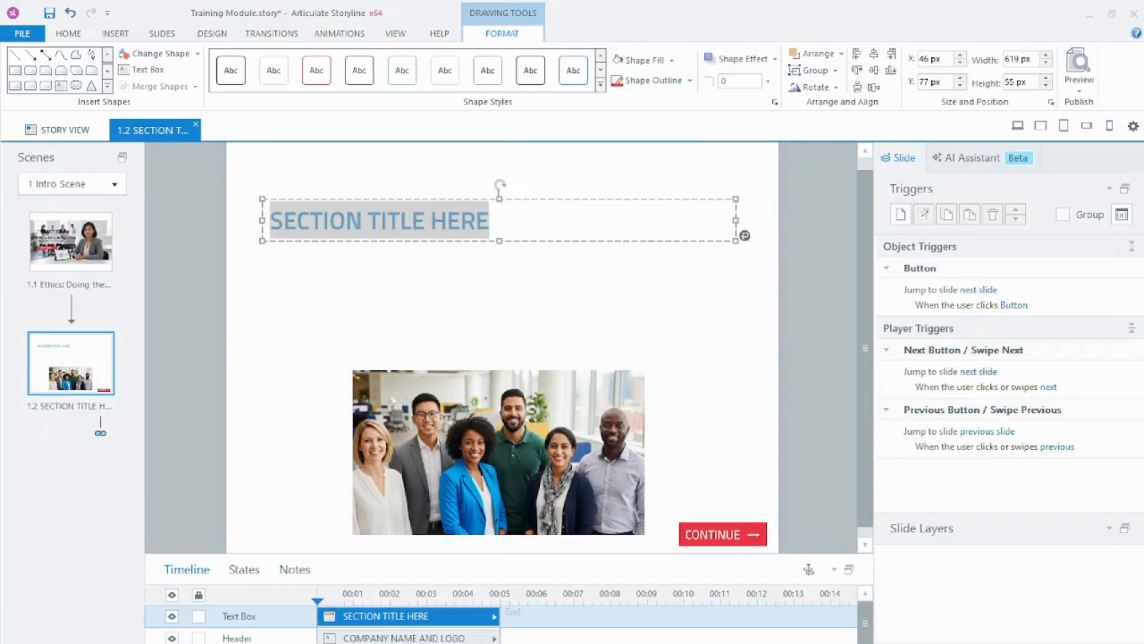
{"action": "type", "text": "iNTRO"}
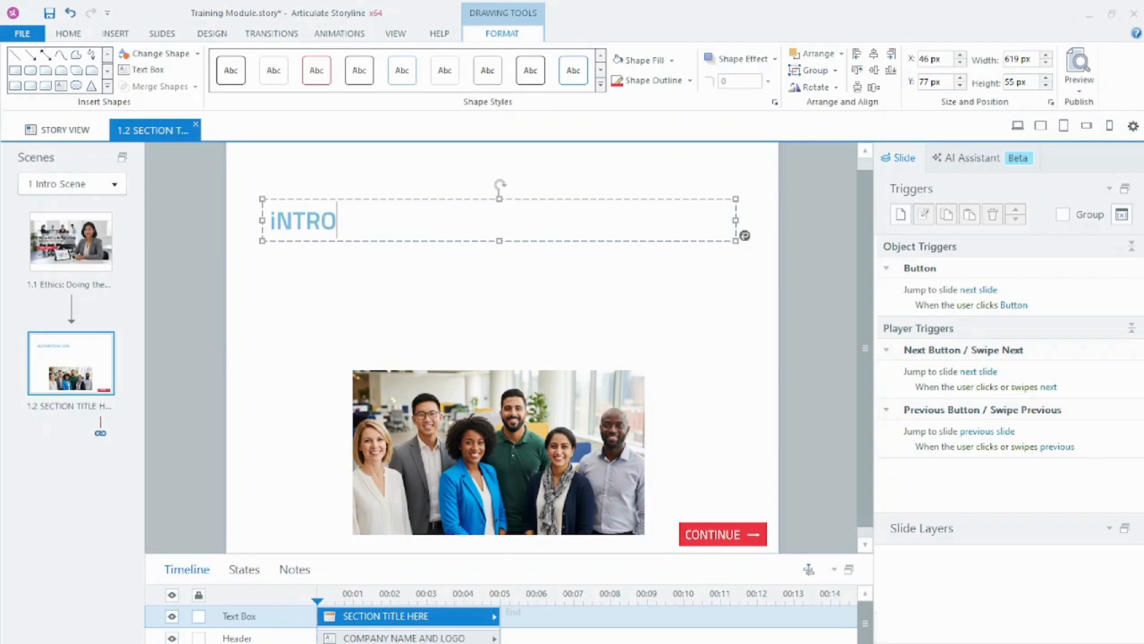
{"action": "key", "text": "ctrl+a"}
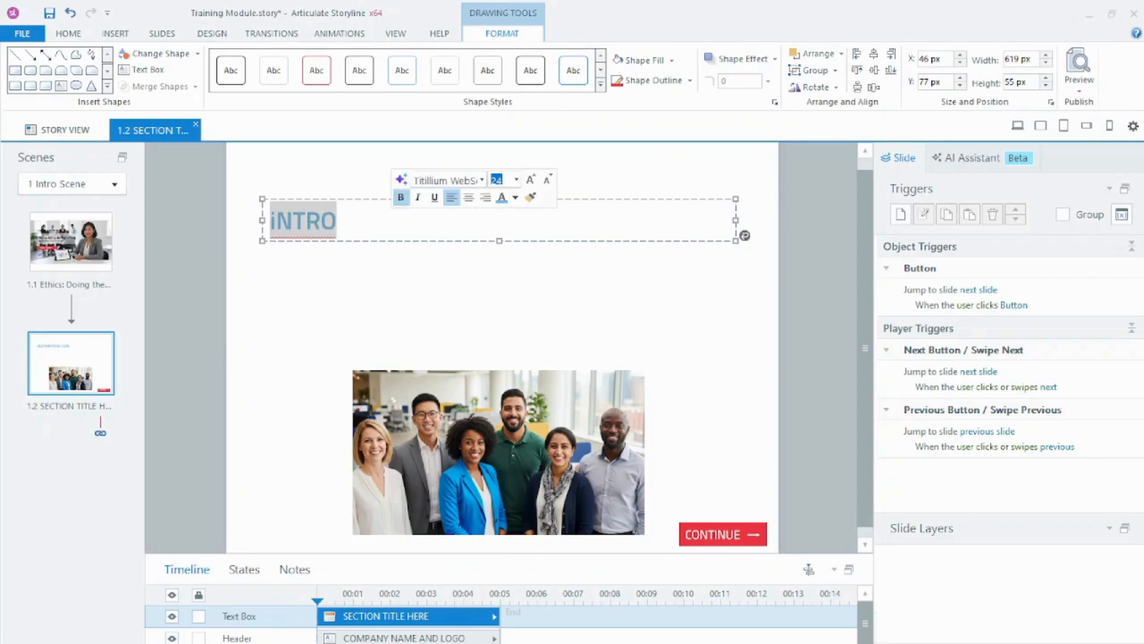
{"action": "key", "text": "BackSpace"}
{"action": "type", "text": "Introdu"}
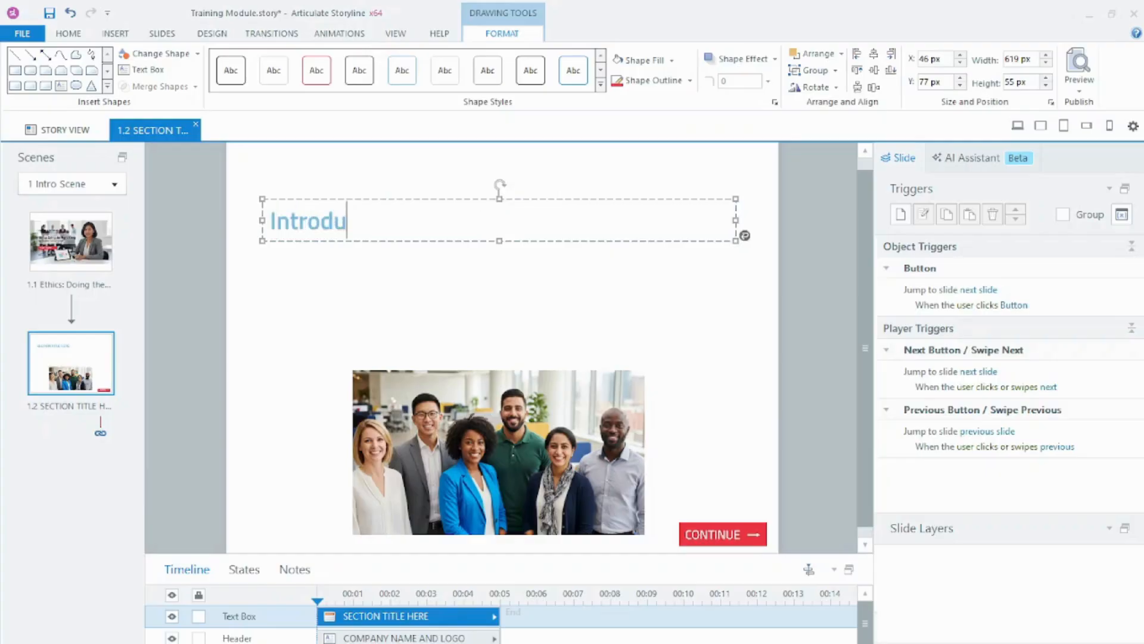
{"action": "type", "text": "ction"}
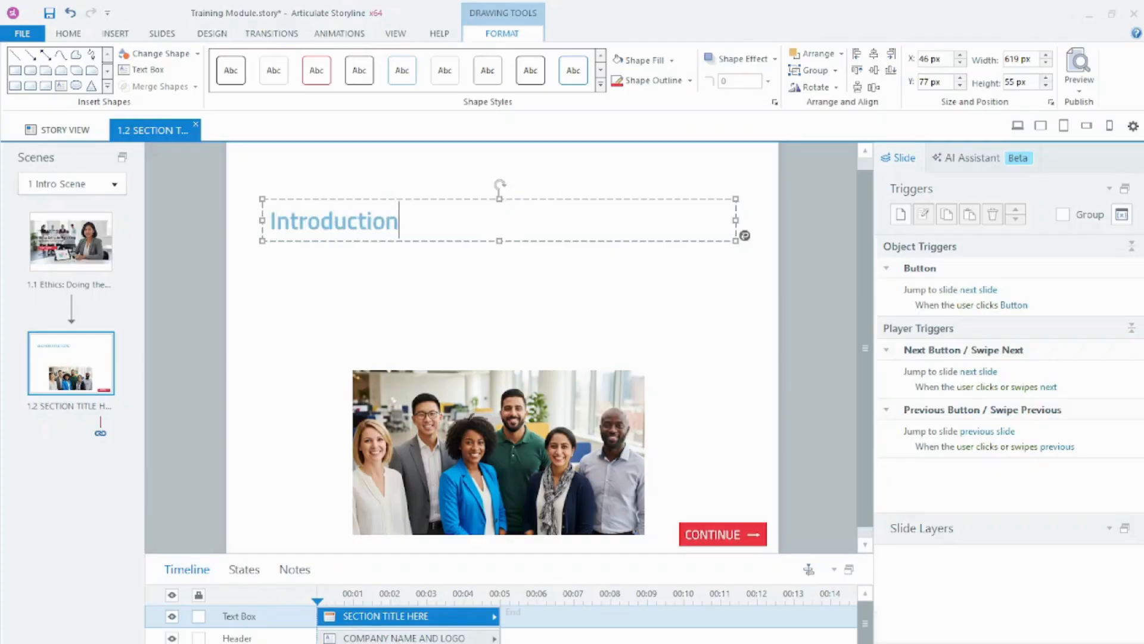
Step: Change the subtitle placeholder text to black and move its box up directly beneath the "Introduction" title
{"action": "left_click", "coordinate": [350, 254]}
{"action": "key", "text": "ctrl+a"}
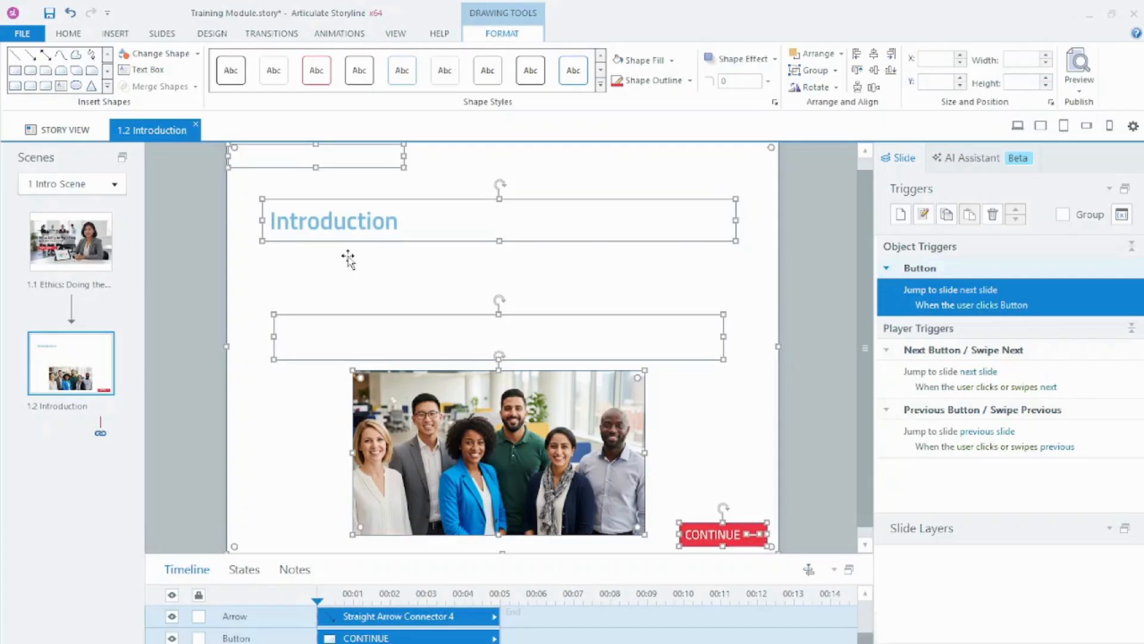
{"action": "left_click", "coordinate": [358, 336]}
{"action": "key", "text": "ctrl+a"}
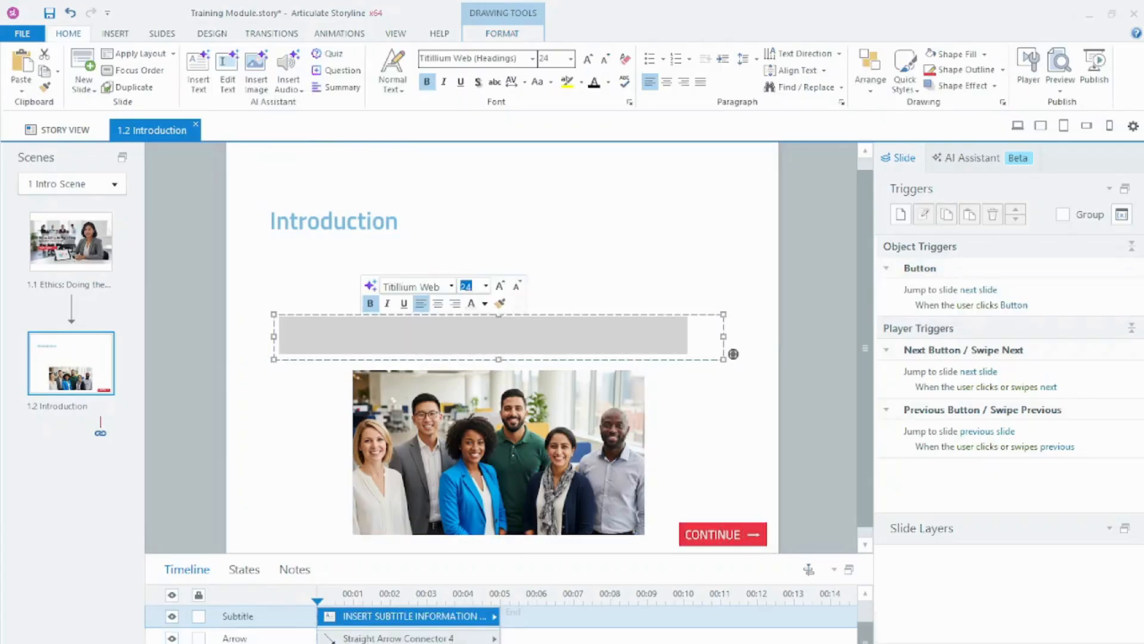
{"action": "left_click", "coordinate": [485, 304]}
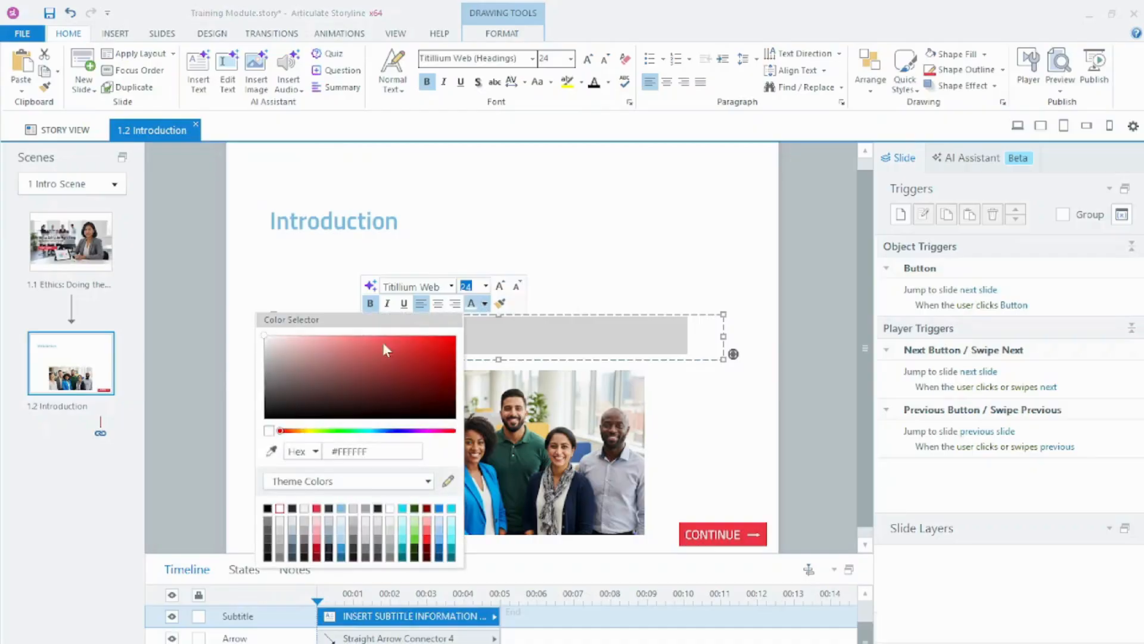
{"action": "left_click", "coordinate": [267, 508]}
{"action": "left_click", "coordinate": [277, 292]}
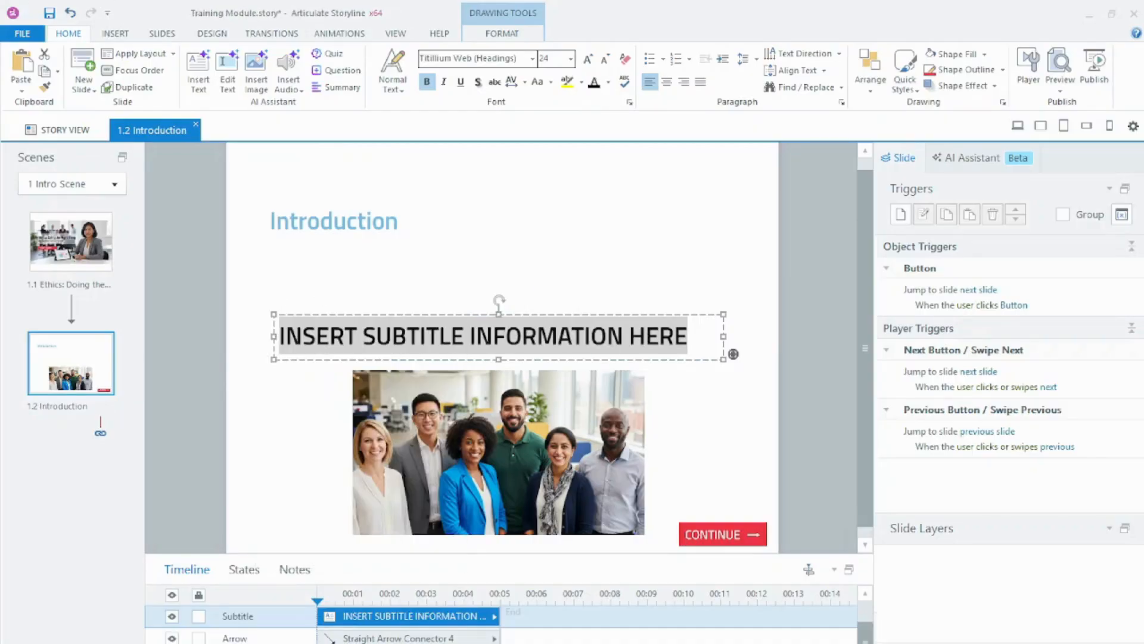
{"action": "left_click_drag", "start_coordinate": [434, 314], "coordinate": [439, 239]}
Step: Change the "COMPANY NAME AND LOGO" header text on the Introduction slide to black
{"action": "left_click", "coordinate": [287, 155]}
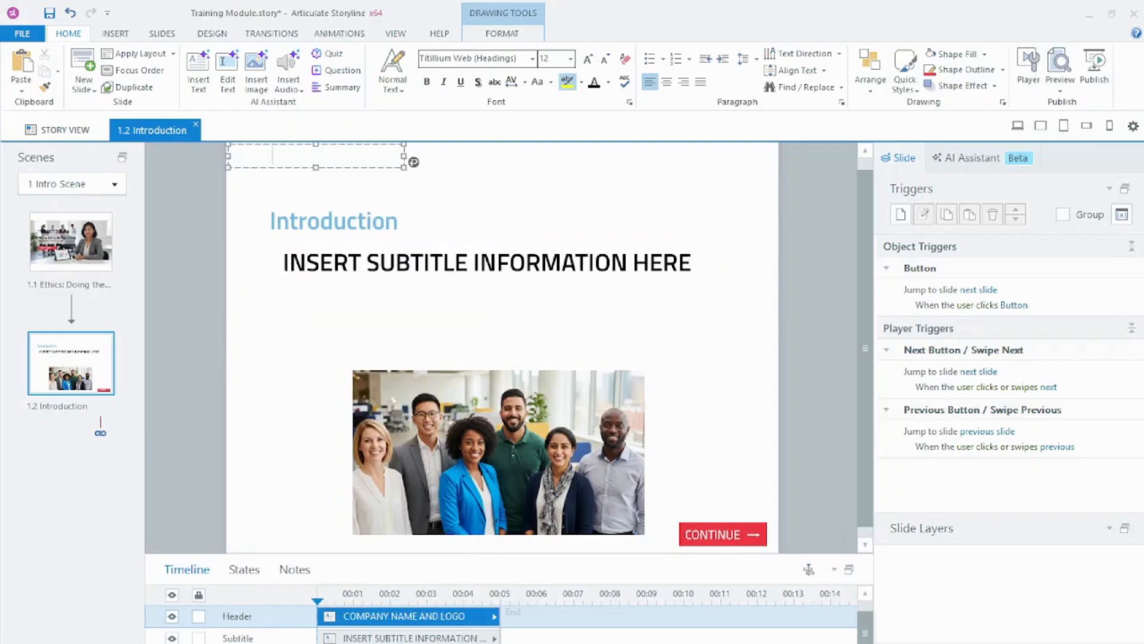
{"action": "triple_click", "coordinate": [274, 155]}
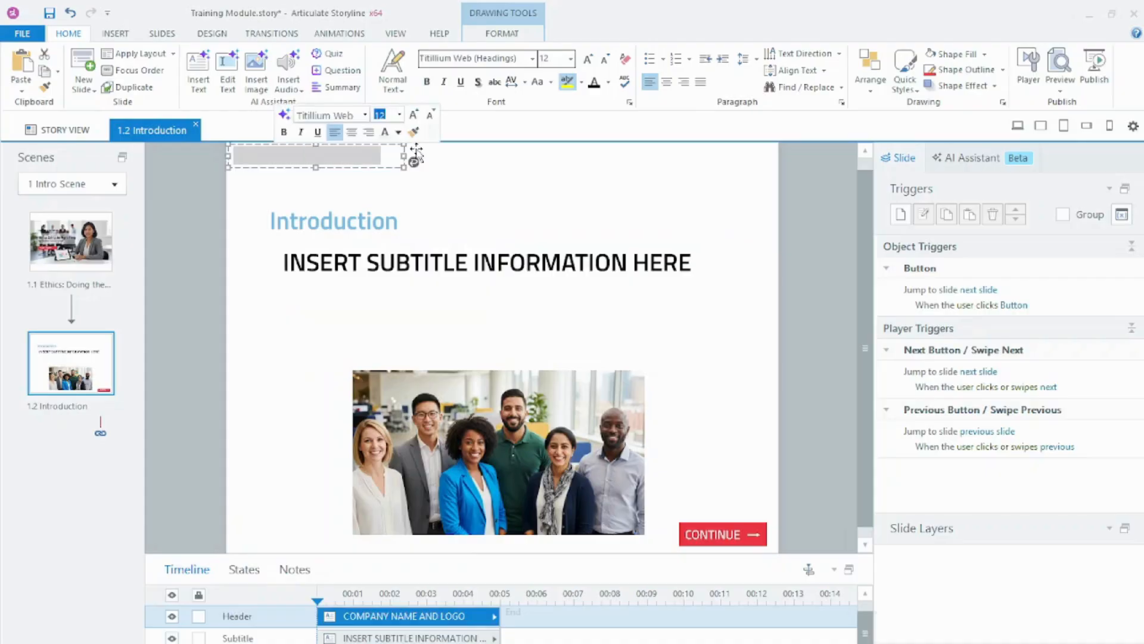
{"action": "left_click", "coordinate": [399, 132]}
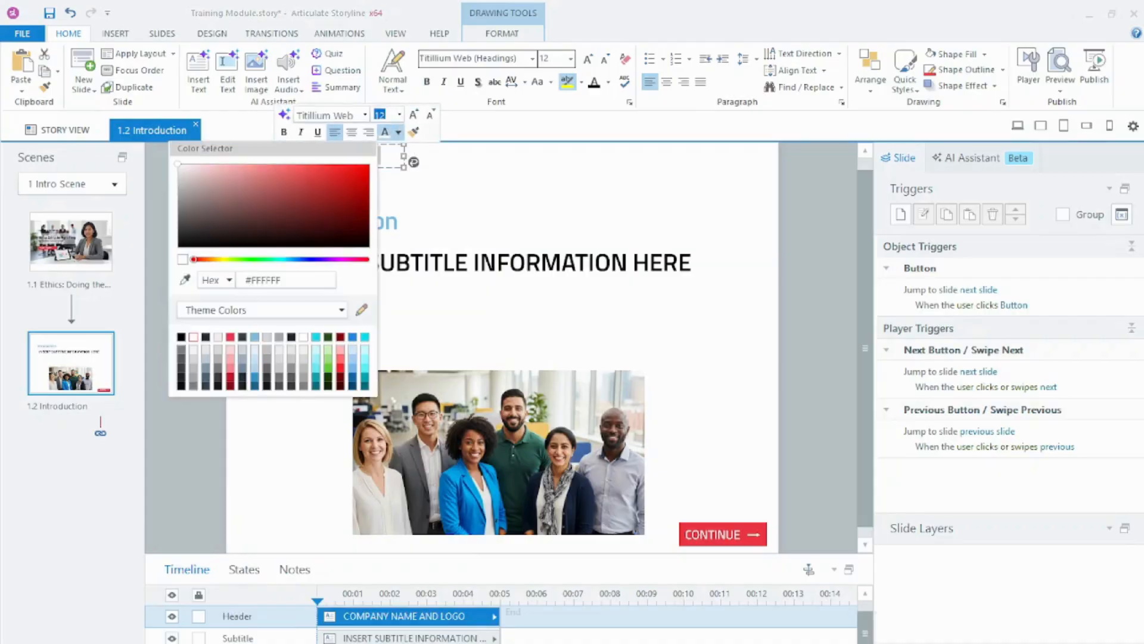
{"action": "left_click", "coordinate": [181, 338]}
{"action": "left_click", "coordinate": [449, 327]}
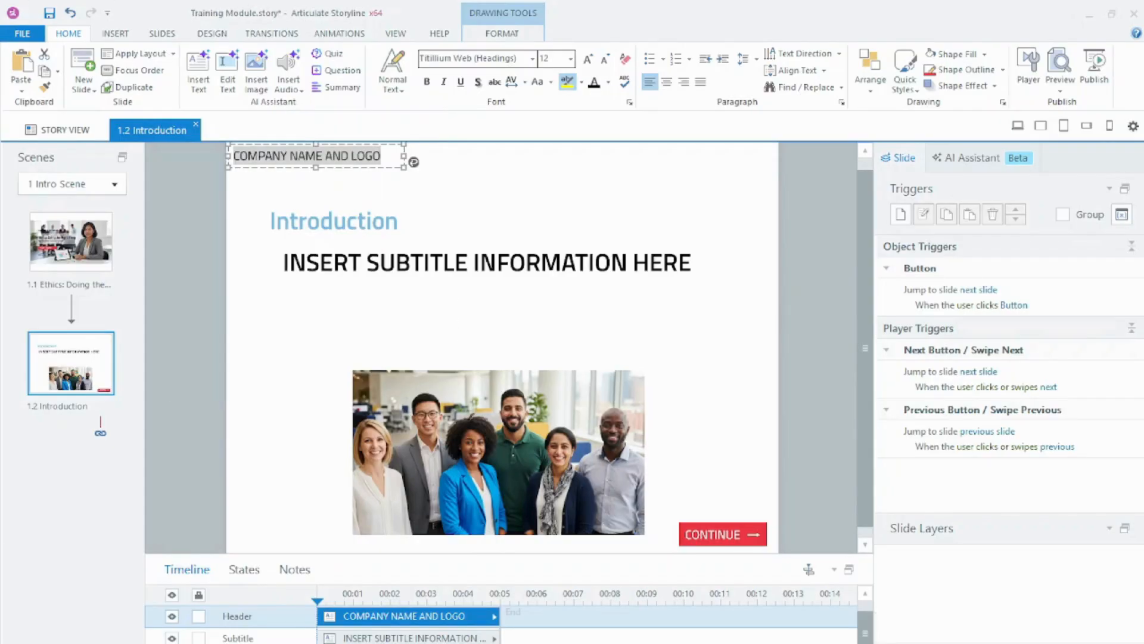
Step: Compare the title slide's heading size and reduce the "Introduction" title on the Introduction slide to font size 20
{"action": "double_click", "coordinate": [440, 263]}
{"action": "key", "text": "ctrl+a"}
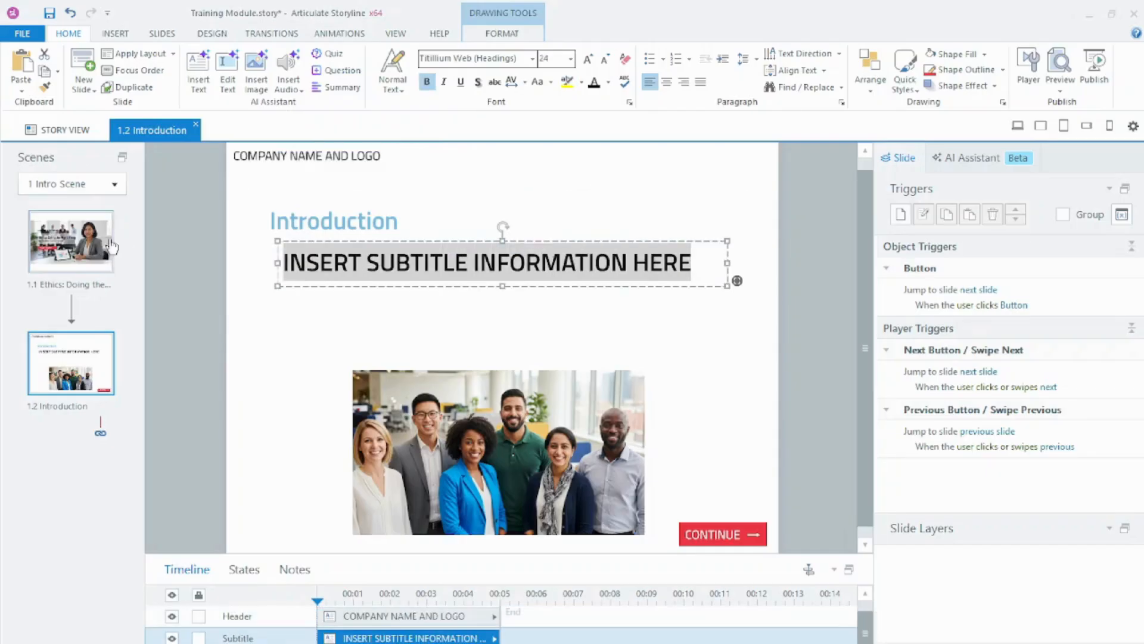
{"action": "left_click", "coordinate": [71, 241]}
{"action": "left_click", "coordinate": [356, 340]}
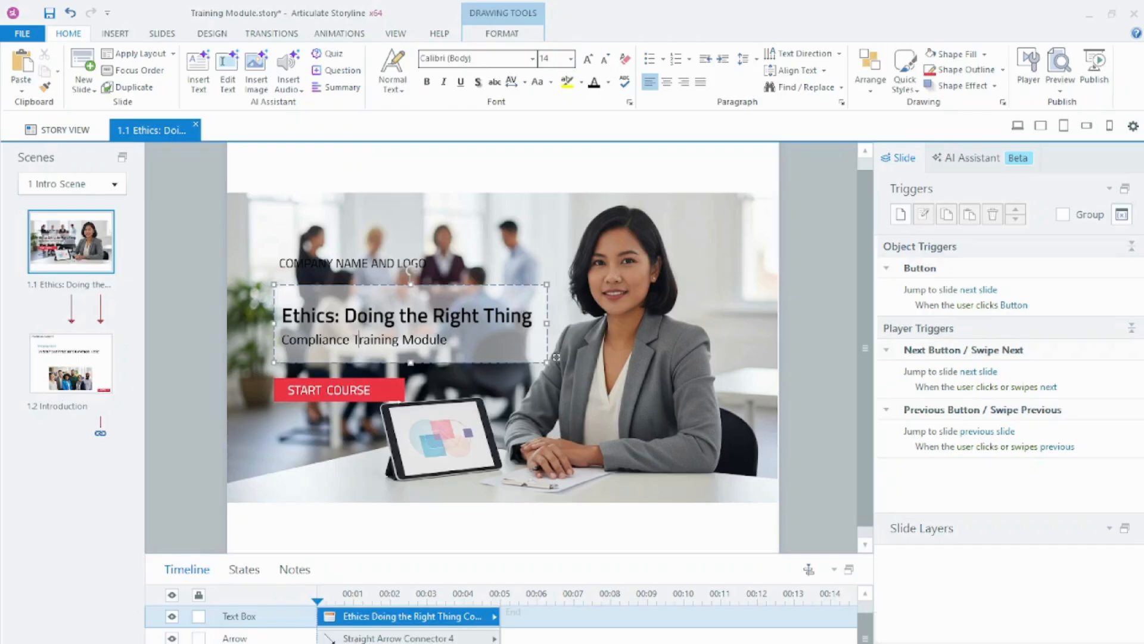
{"action": "left_click", "coordinate": [384, 315]}
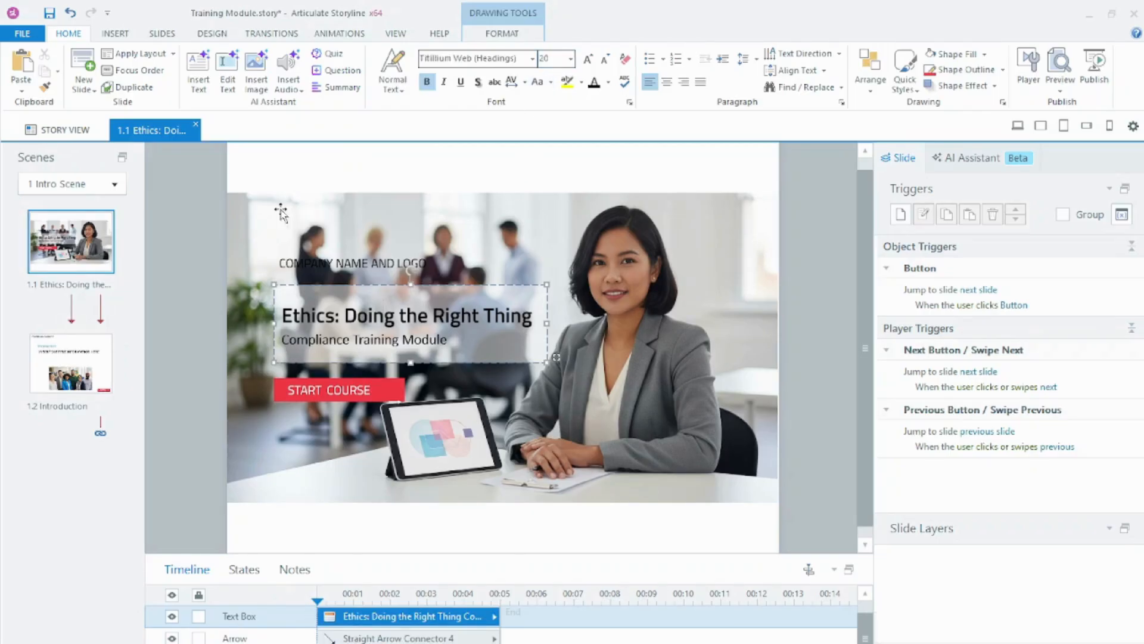
{"action": "left_click", "coordinate": [84, 346]}
{"action": "left_click", "coordinate": [304, 225]}
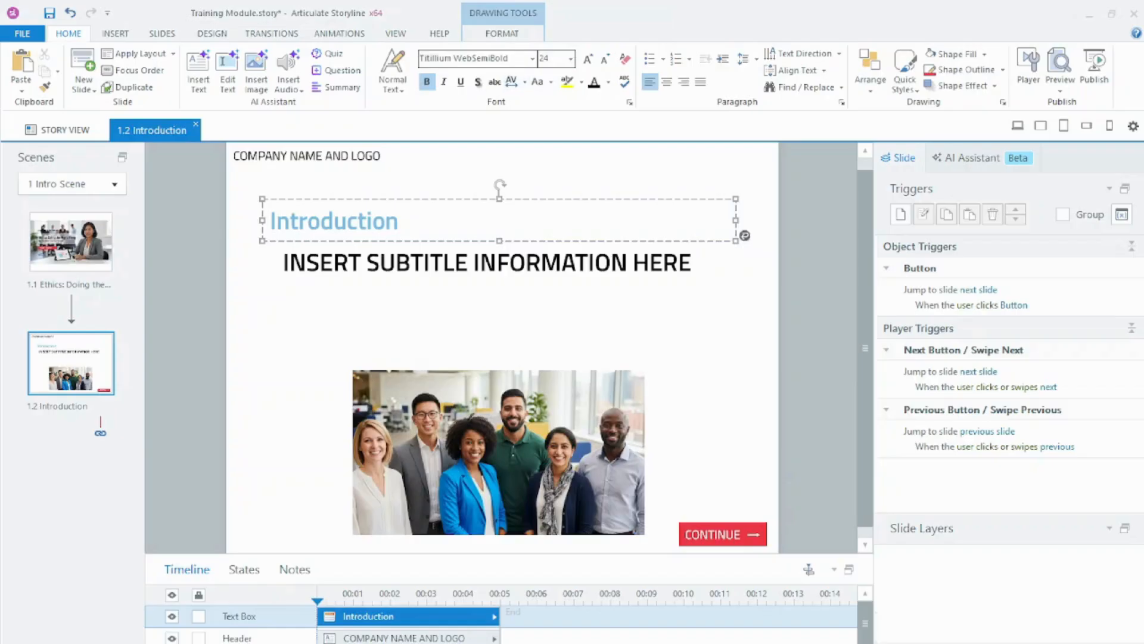
{"action": "left_click", "coordinate": [323, 198]}
{"action": "left_click", "coordinate": [606, 58]}
Step: Reduce the Introduction slide's subtitle placeholder to font size 14, checking it against the title slide's text
{"action": "left_click", "coordinate": [351, 259]}
{"action": "key", "text": "Escape"}
{"action": "left_click", "coordinate": [606, 58]}
{"action": "left_click", "coordinate": [606, 57]}
{"action": "left_click", "coordinate": [606, 57]}
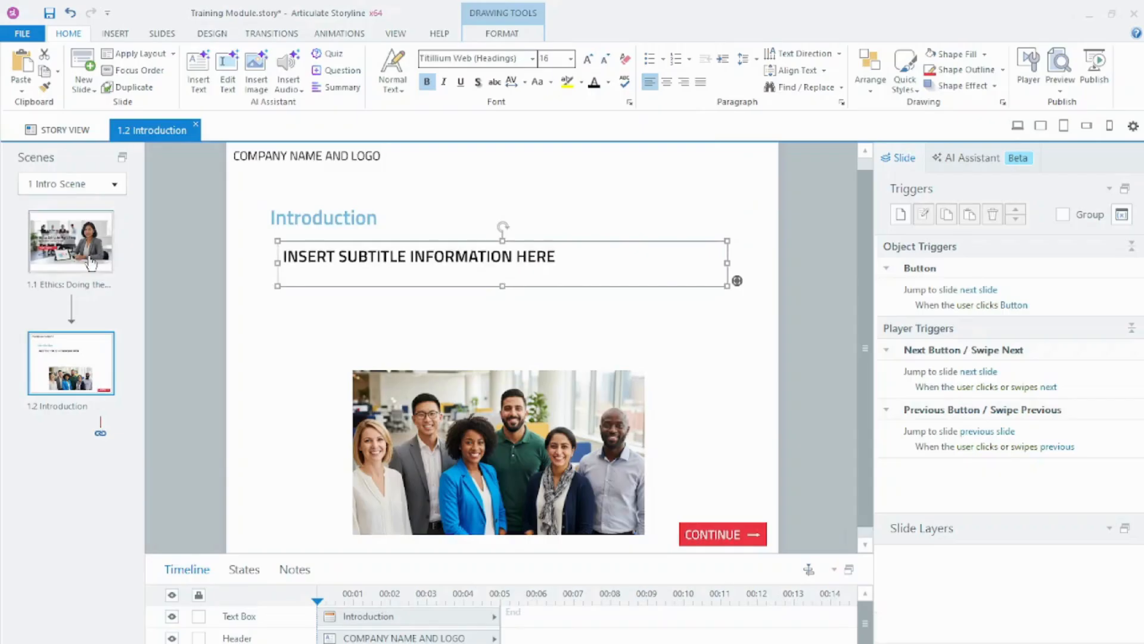
{"action": "left_click", "coordinate": [91, 263]}
{"action": "left_click", "coordinate": [49, 391]}
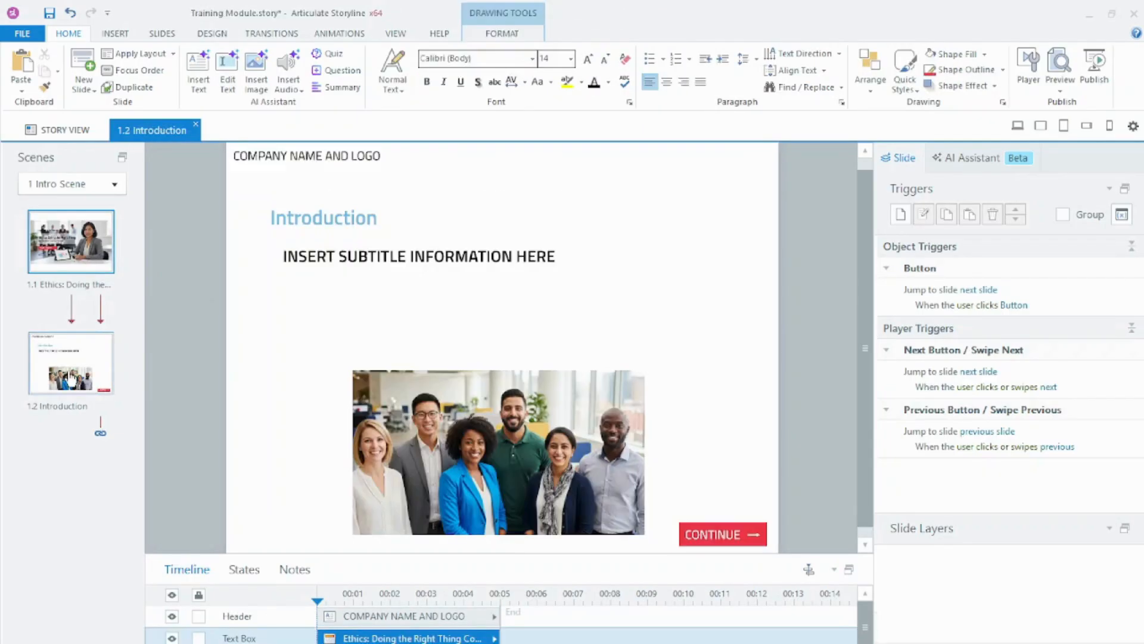
{"action": "left_click", "coordinate": [343, 264]}
{"action": "left_click", "coordinate": [339, 241]}
{"action": "left_click", "coordinate": [606, 58]}
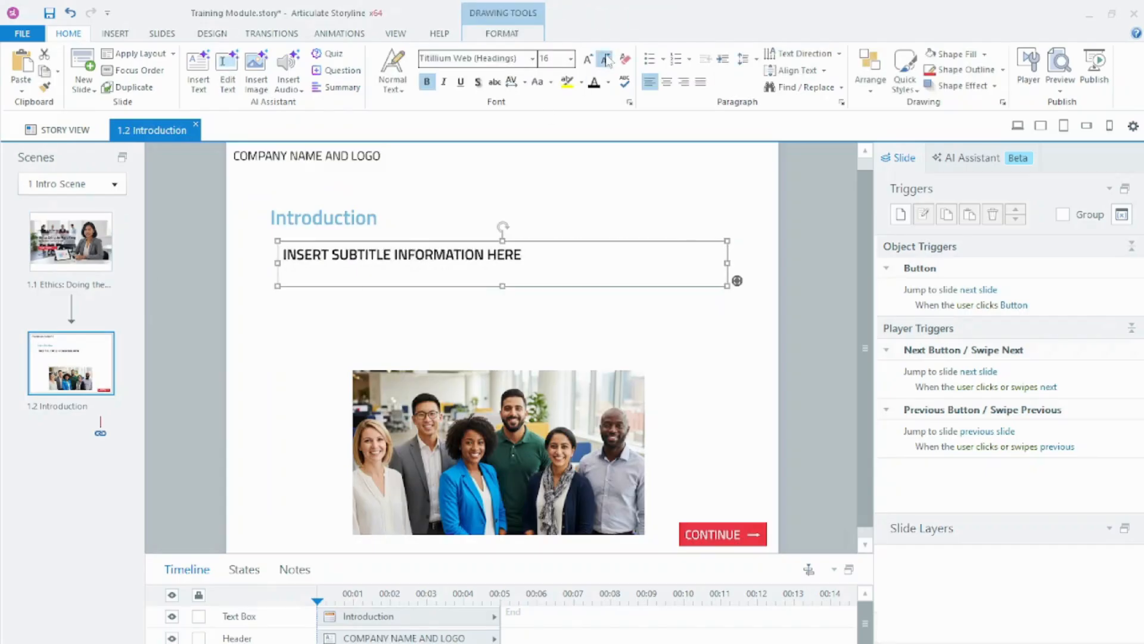
{"action": "left_click", "coordinate": [329, 256]}
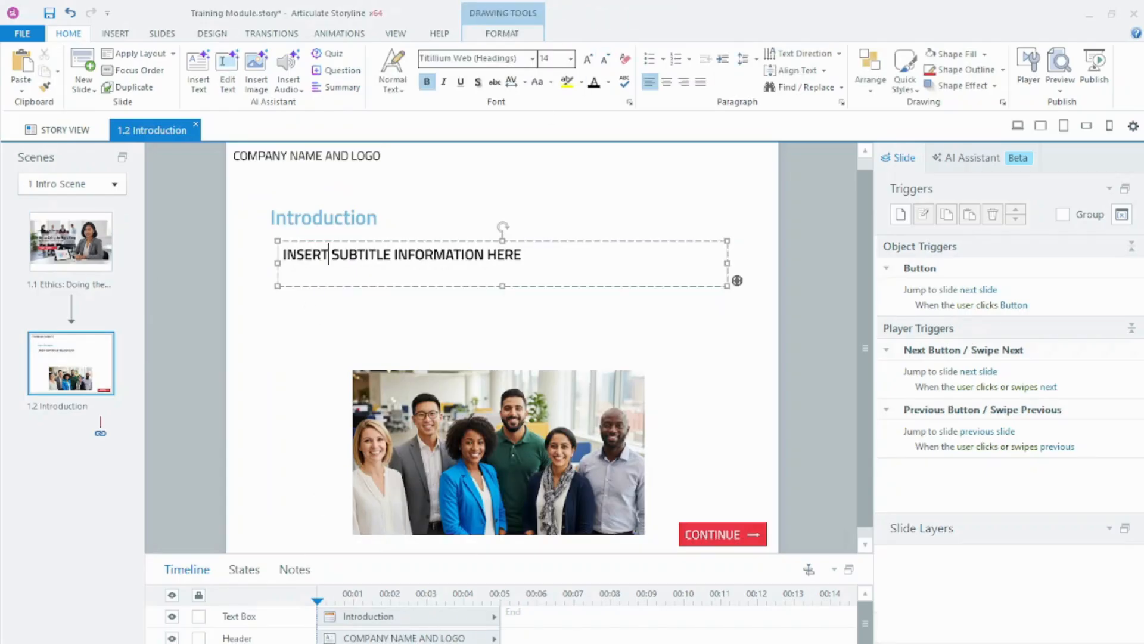
Step: Switch to M365 Copilot and copy the first two Introduction sentences, from "Ethics are the foundation" through "who we are as an organization."
{"action": "key", "text": "alt+Tab"}
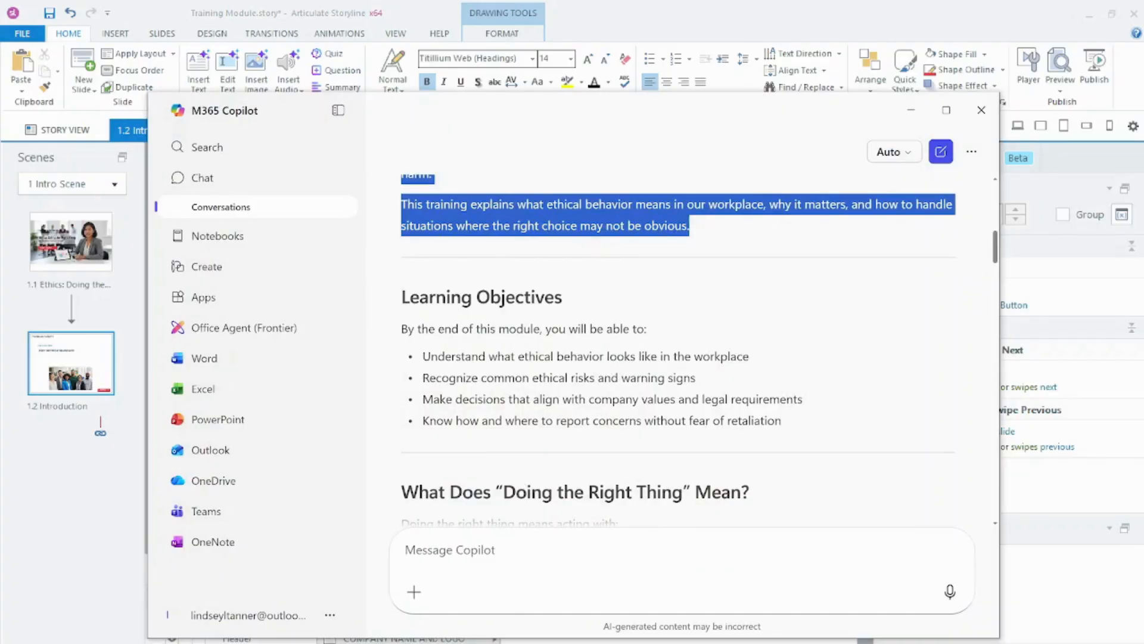
{"action": "left_click", "coordinate": [402, 298]}
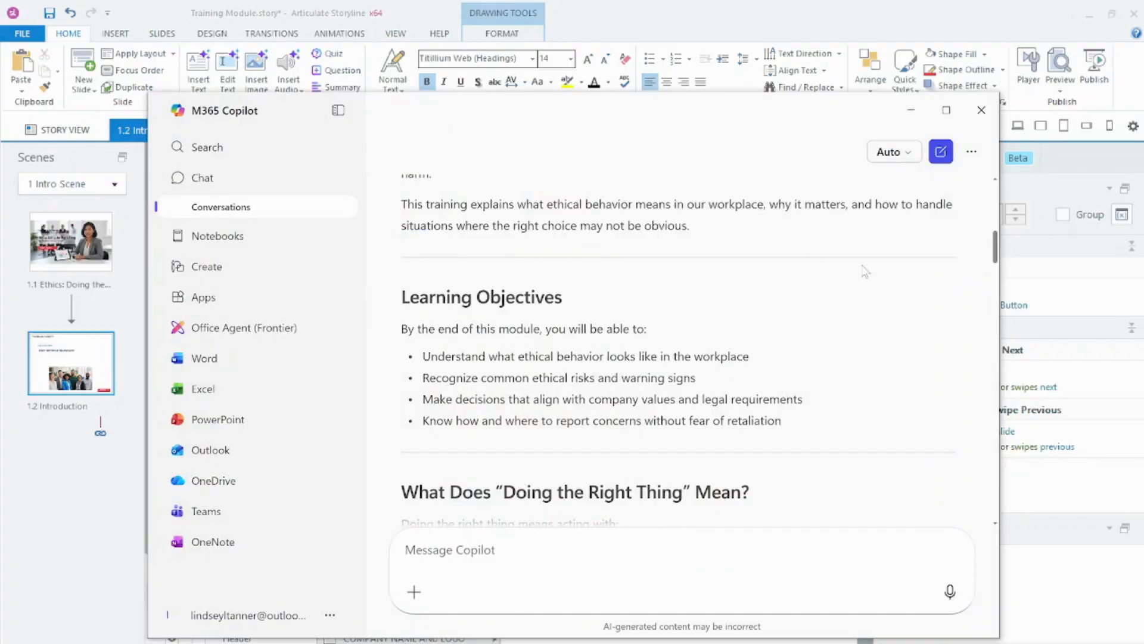
{"action": "left_click_drag", "start_coordinate": [996, 244], "coordinate": [996, 228]}
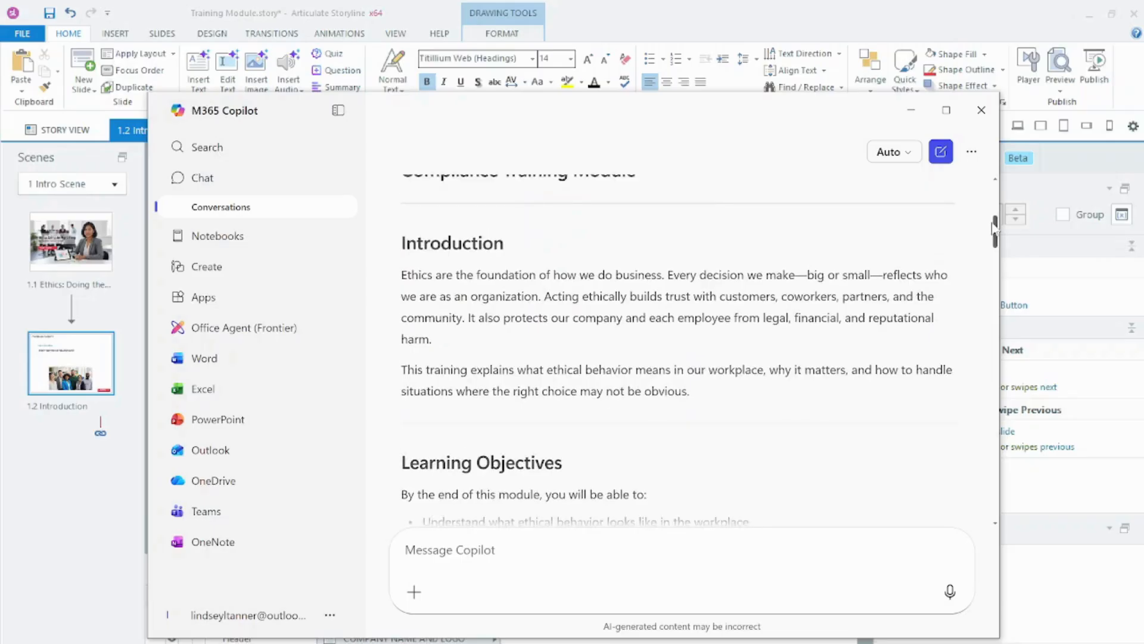
{"action": "left_click_drag", "start_coordinate": [401, 274], "coordinate": [539, 296]}
{"action": "key", "text": "ctrl+c"}
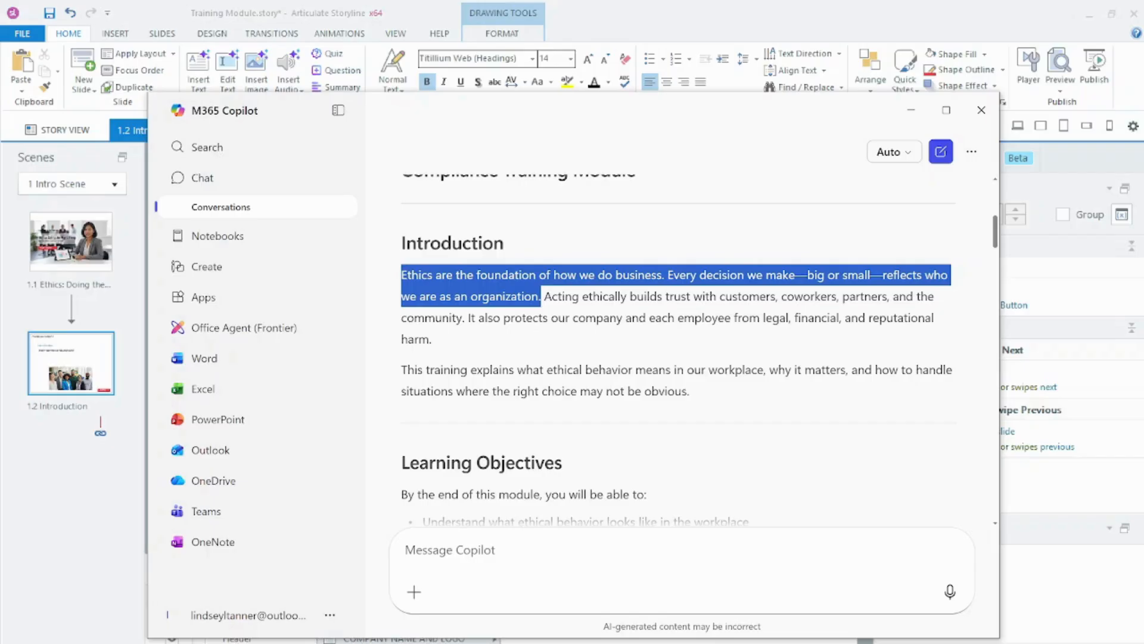
Step: Return to Storyline and replace the "INSERT SUBTITLE INFORMATION HERE" placeholder with the copied sentences
{"action": "key", "text": "alt+Tab"}
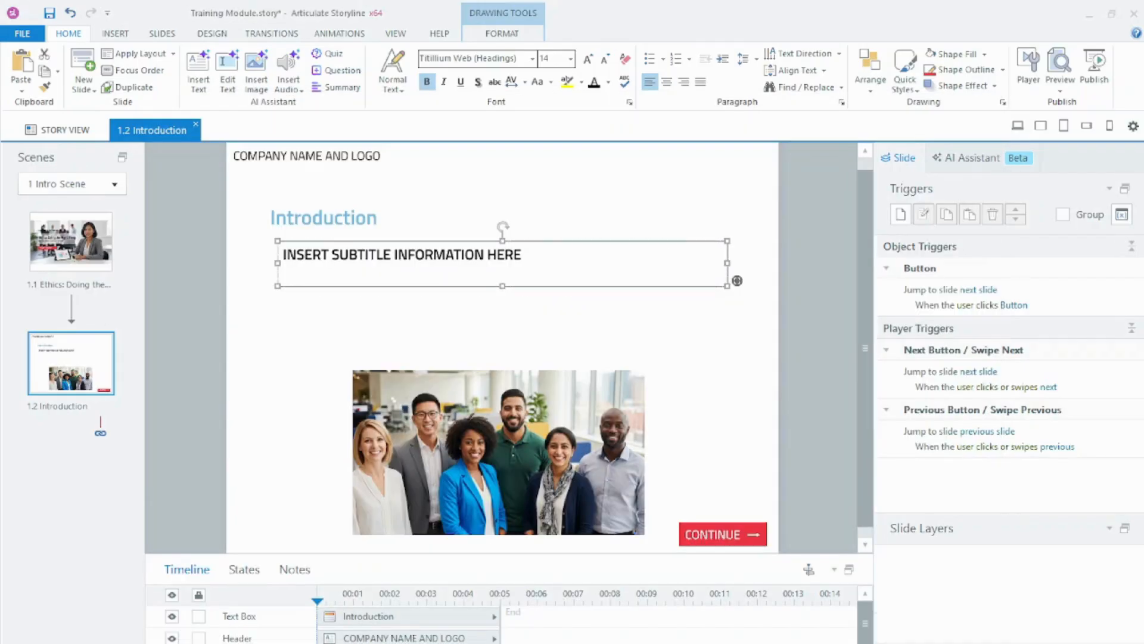
{"action": "left_click", "coordinate": [376, 253]}
{"action": "triple_click", "coordinate": [376, 254]}
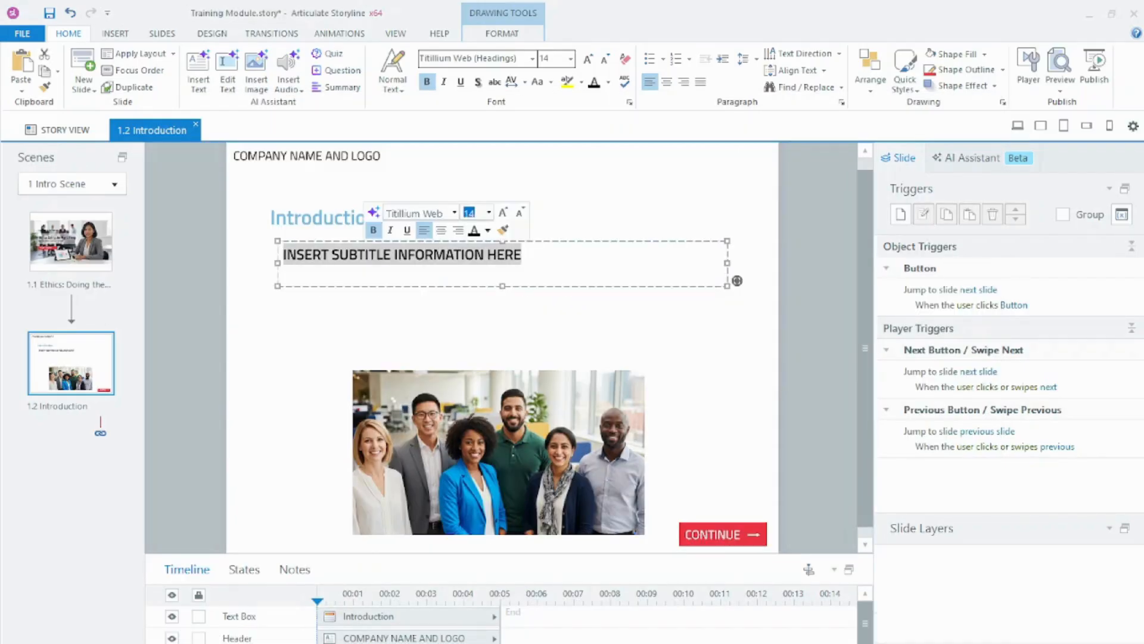
{"action": "key", "text": "ctrl+v"}
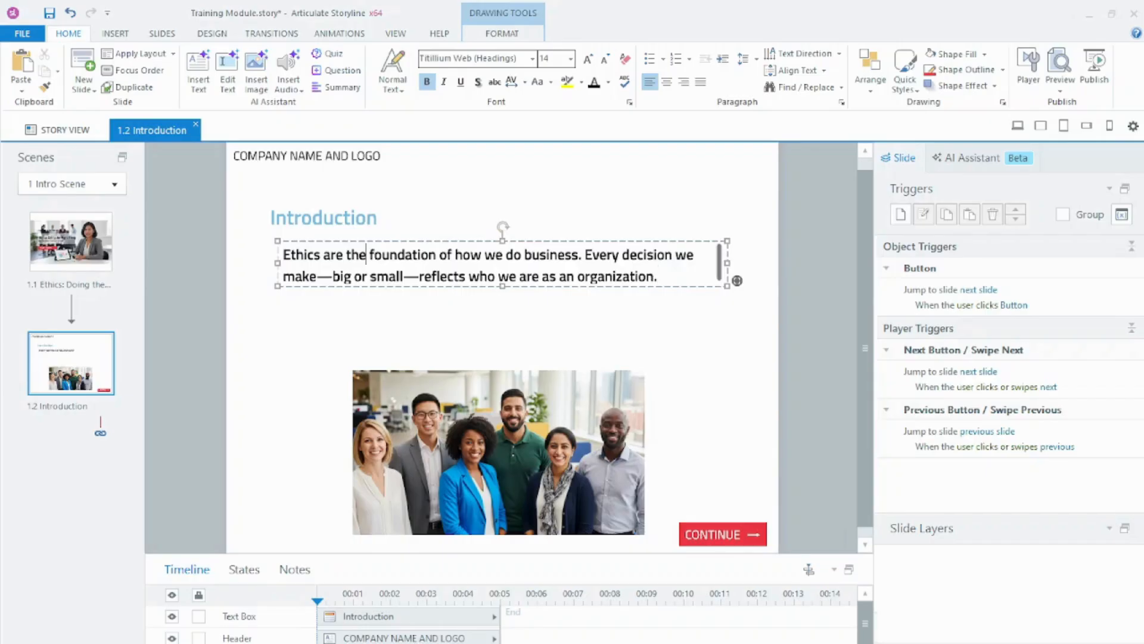
Step: Remove the bold from the introduction paragraph and extend its box slightly downward to fit both lines
{"action": "triple_click", "coordinate": [367, 254]}
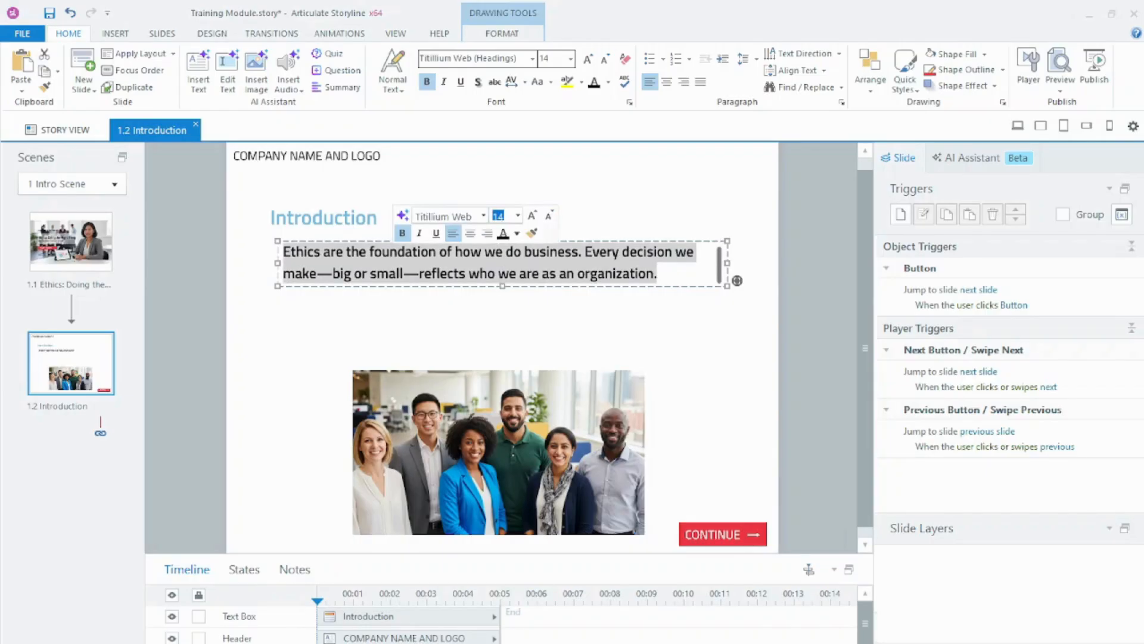
{"action": "left_click", "coordinate": [403, 233]}
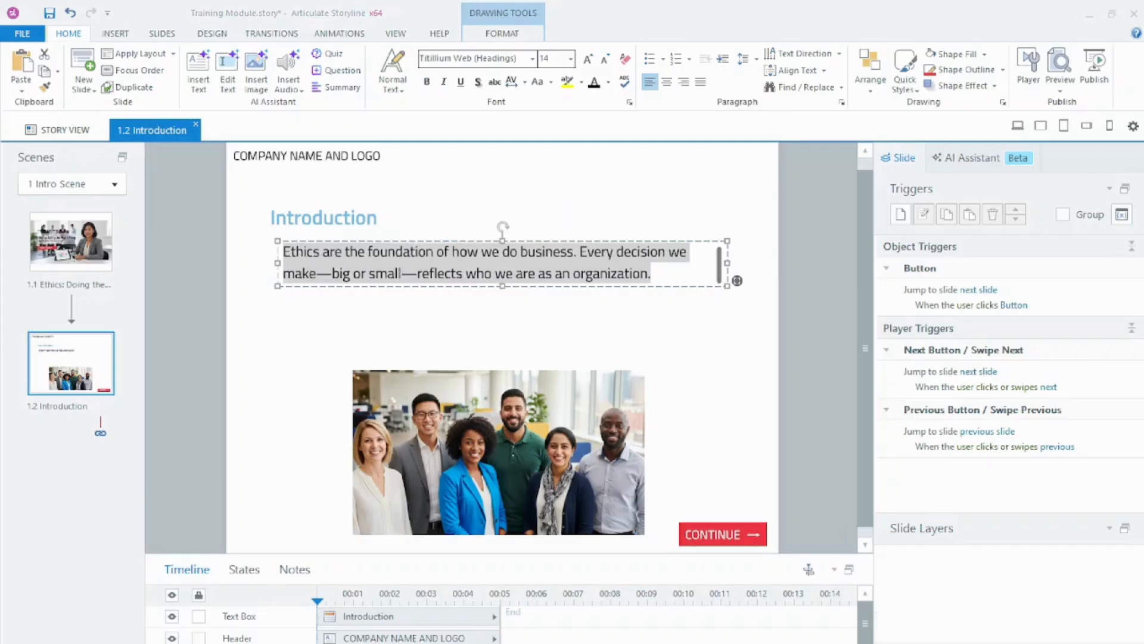
{"action": "mouse_move", "coordinate": [503, 286]}
{"action": "left_mouse_down"}
{"action": "mouse_move", "coordinate": [498, 338]}
{"action": "mouse_move", "coordinate": [501, 304]}
{"action": "left_mouse_up"}
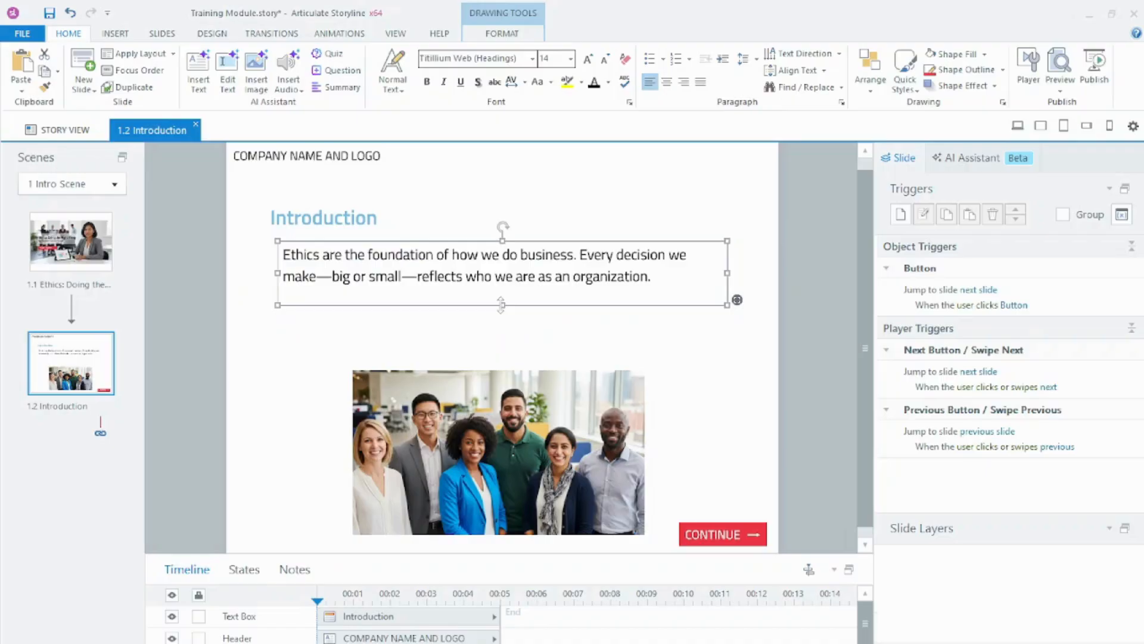
{"action": "left_click_drag", "start_coordinate": [502, 304], "coordinate": [502, 297]}
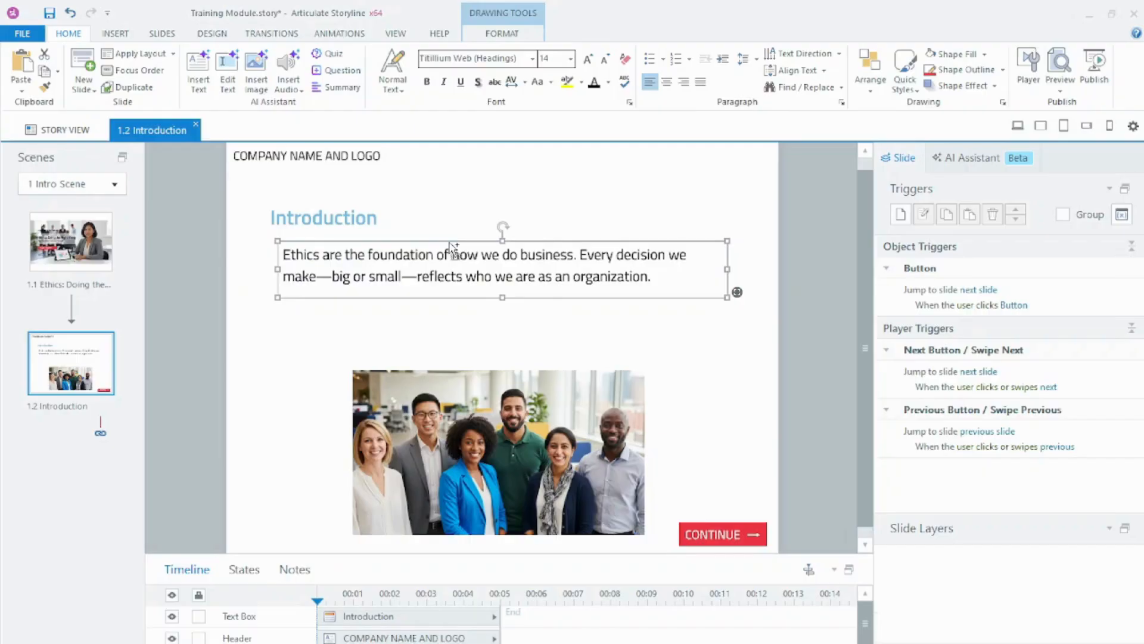
Step: Center the introduction paragraph's text and keep its box aligned beneath the "Introduction" title
{"action": "key", "text": "ctrl+e"}
{"action": "left_click_drag", "start_coordinate": [447, 246], "coordinate": [447, 242]}
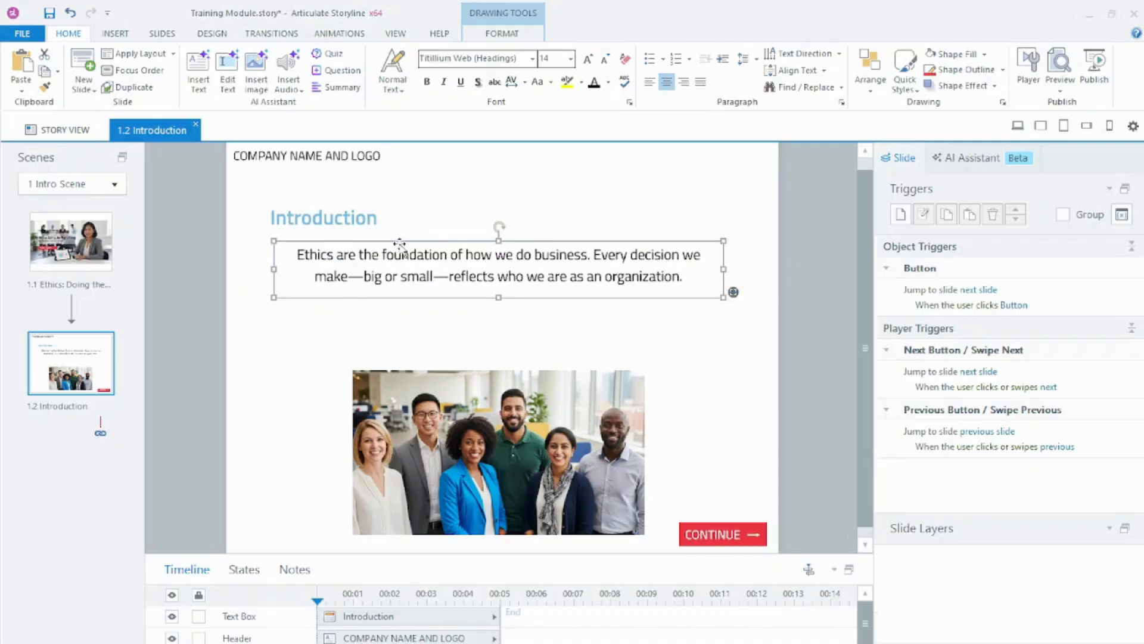
{"action": "left_click_drag", "start_coordinate": [400, 241], "coordinate": [404, 241]}
{"action": "left_click", "coordinate": [416, 317]}
Step: Duplicate the introduction paragraph's text box and place the copy exactly over the original
{"action": "left_click", "coordinate": [398, 254]}
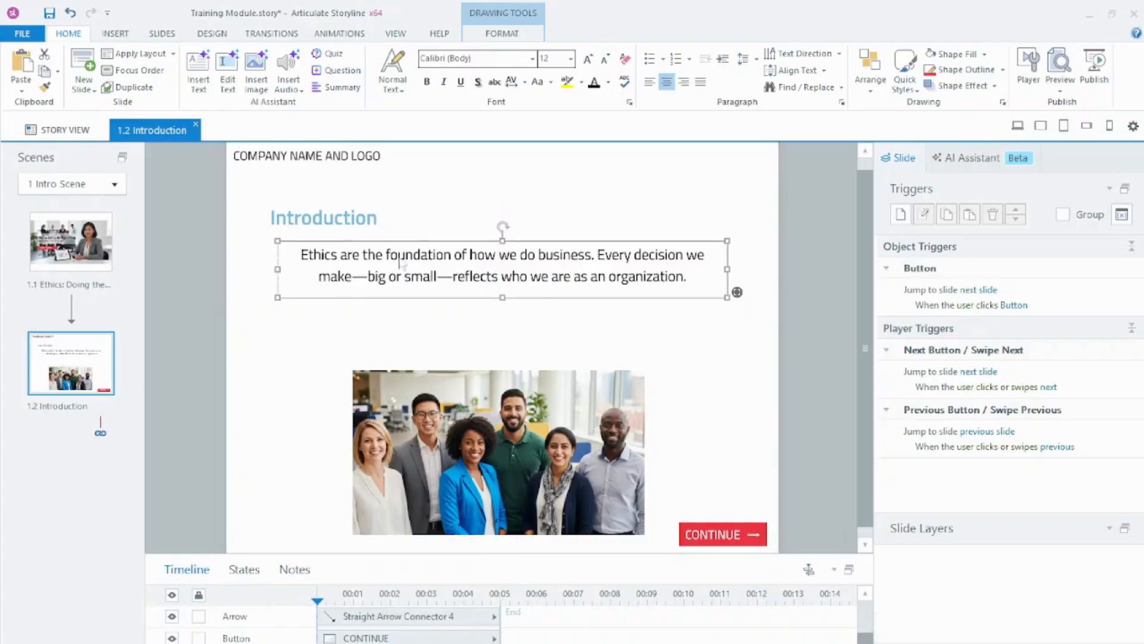
{"action": "left_click", "coordinate": [398, 254]}
{"action": "left_click", "coordinate": [396, 241]}
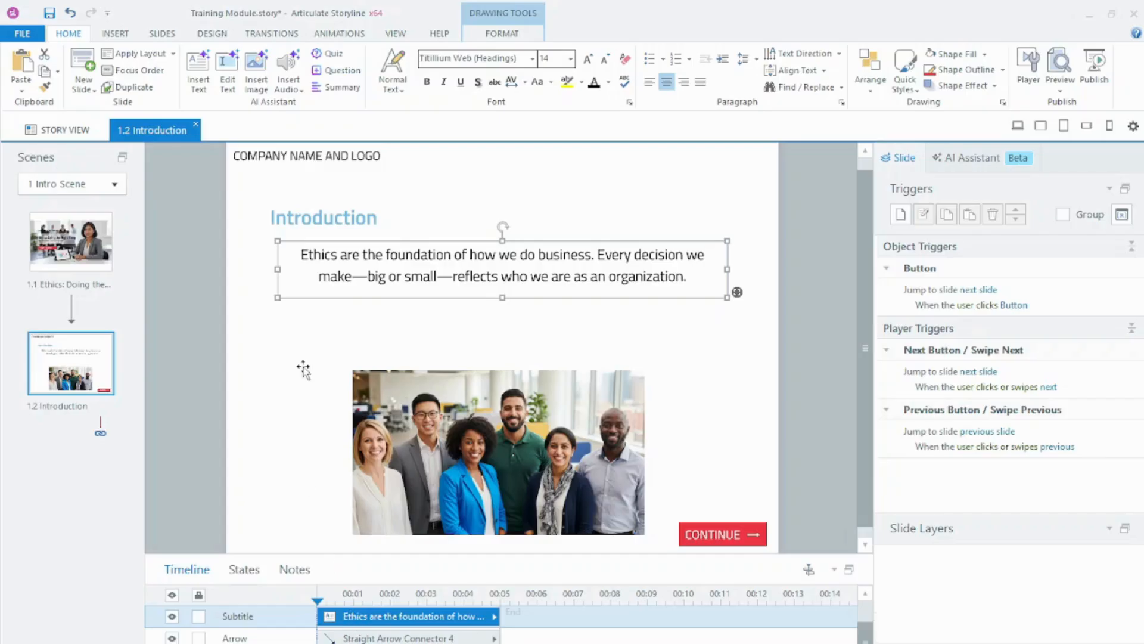
{"action": "key", "text": "ctrl+d"}
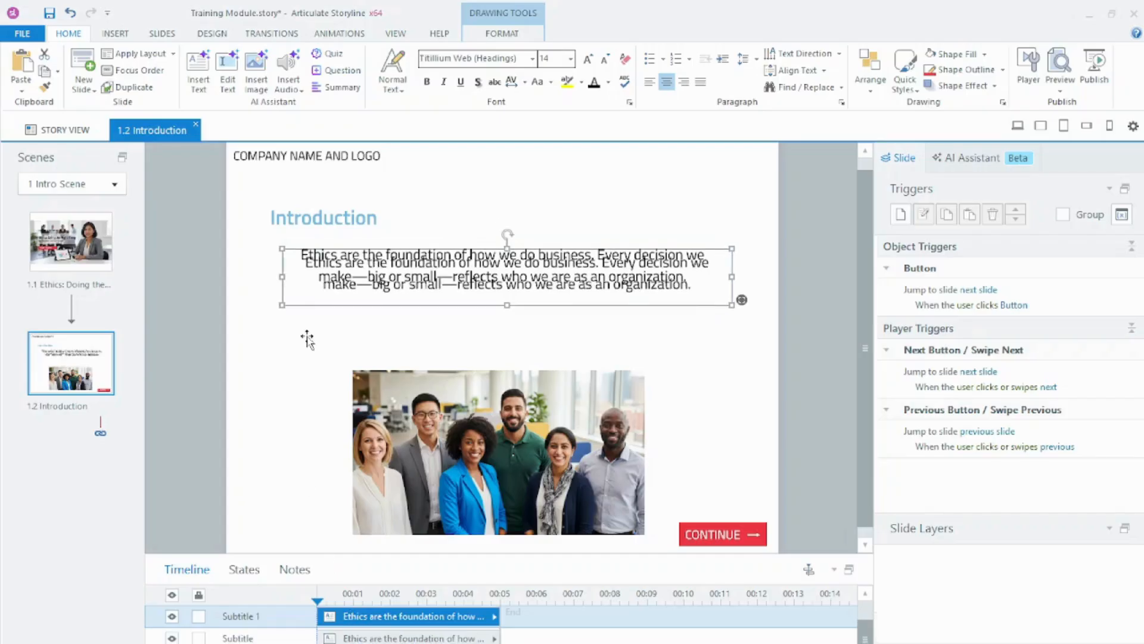
{"action": "left_click_drag", "start_coordinate": [307, 309], "coordinate": [303, 297]}
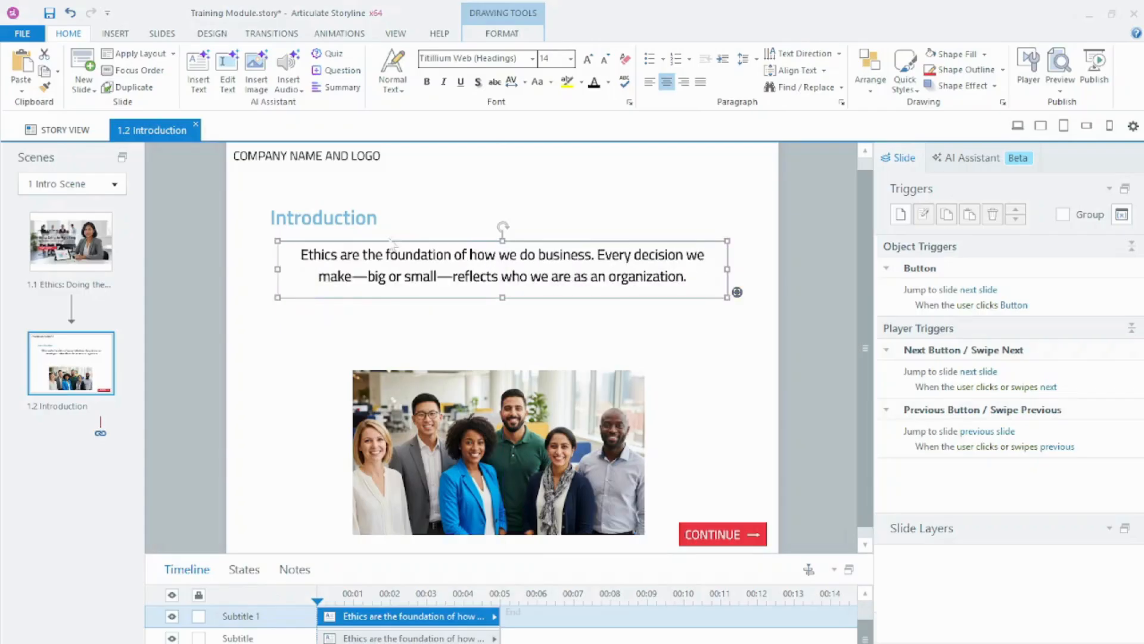
Step: Switch to M365 Copilot and copy the Introduction text from "Acting ethically builds trust" through "reputational harm."
{"action": "double_click", "coordinate": [367, 255]}
{"action": "left_click", "coordinate": [368, 254]}
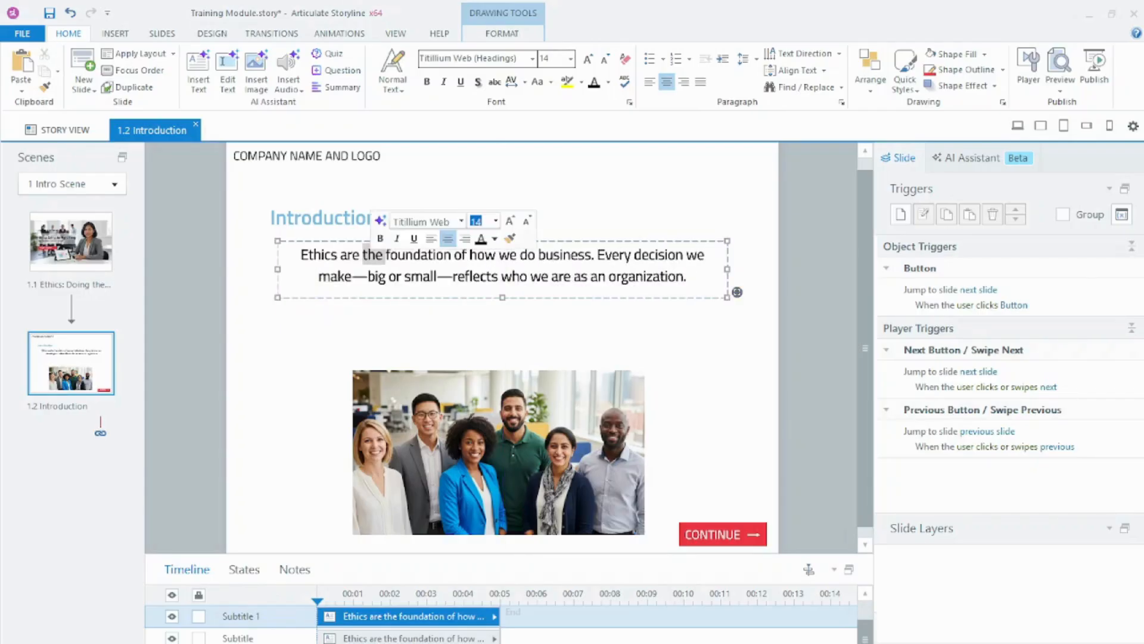
{"action": "key", "text": "ctrl+a"}
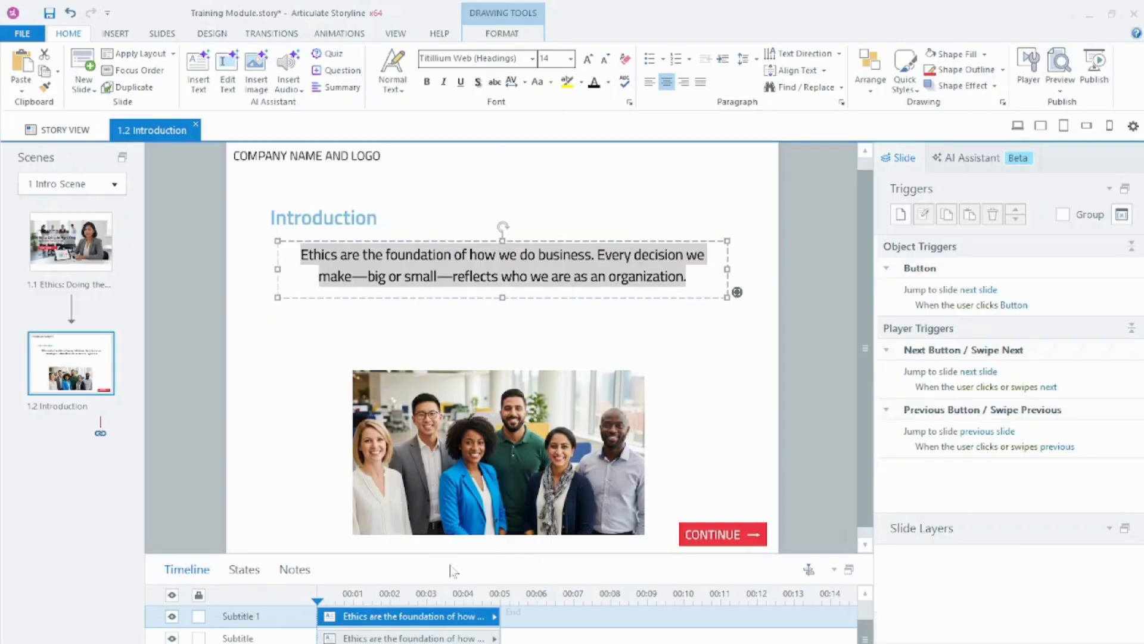
{"action": "key", "text": "alt+Tab"}
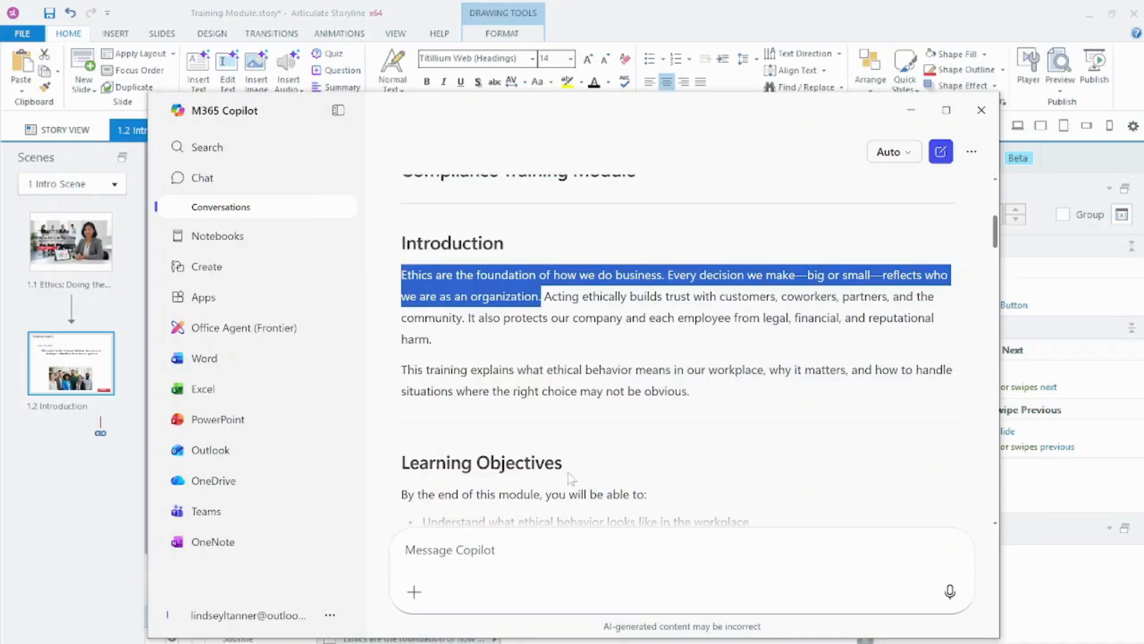
{"action": "left_click", "coordinate": [559, 338]}
{"action": "left_click_drag", "start_coordinate": [543, 297], "coordinate": [444, 340]}
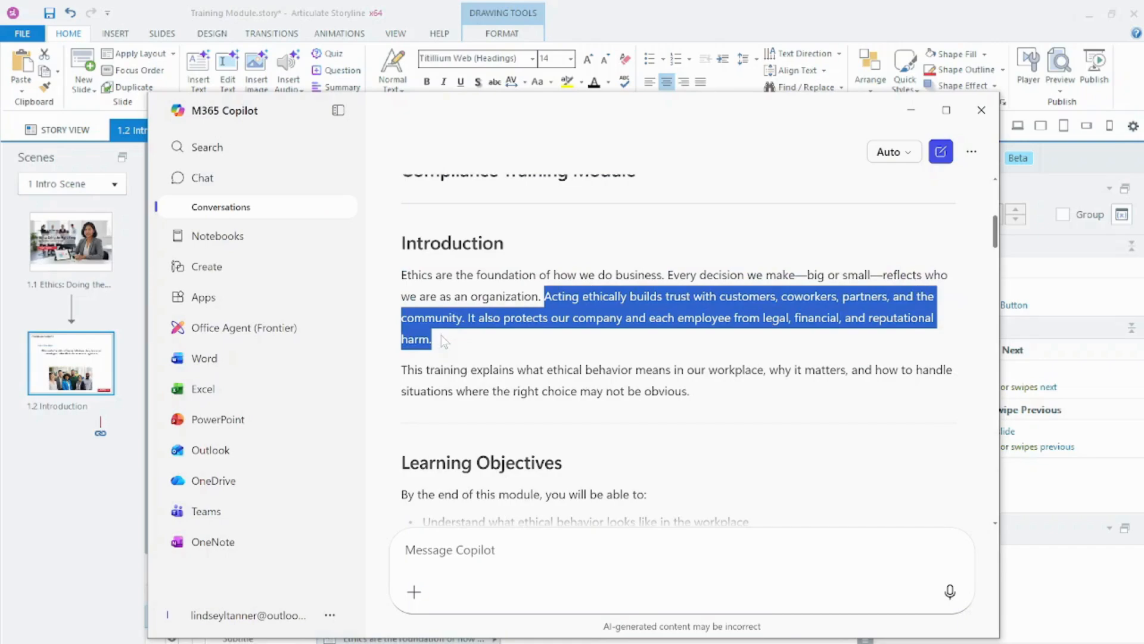
Step: Return to Storyline, replace the duplicated box's text with the copied "Acting ethically" passage, and extend the box downward to fit three lines
{"action": "key", "text": "alt+Tab"}
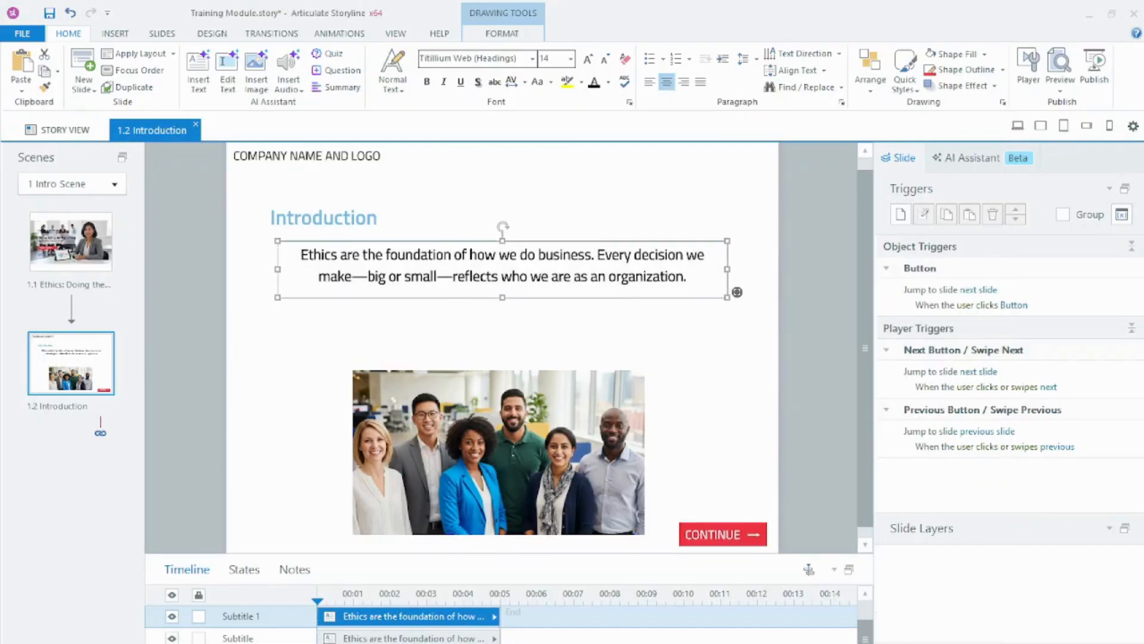
{"action": "double_click", "coordinate": [373, 255]}
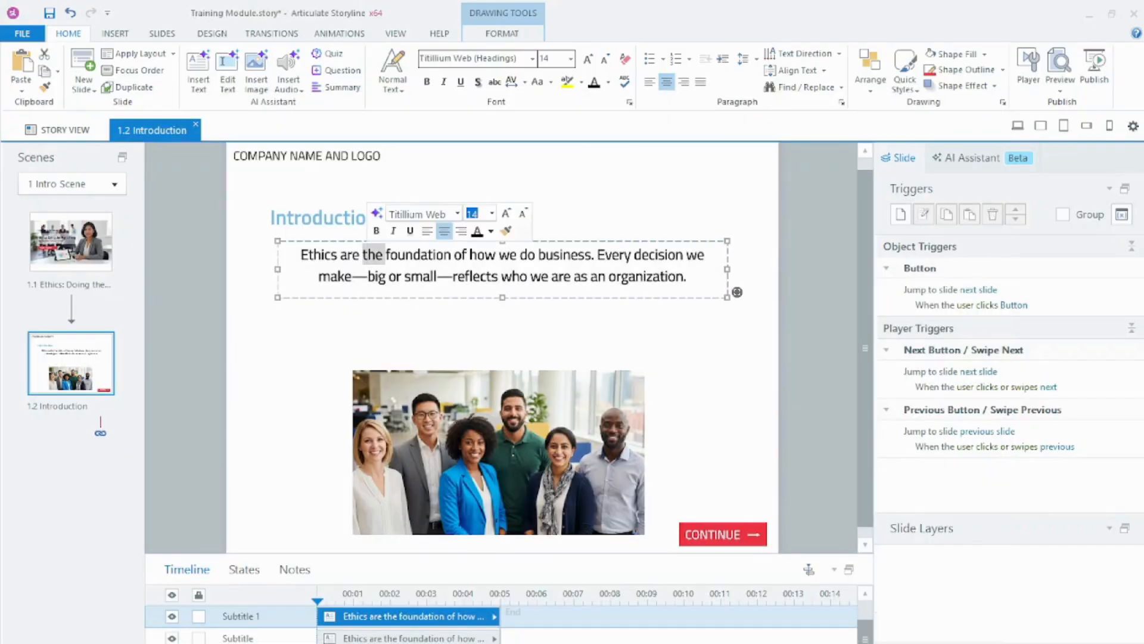
{"action": "key", "text": "ctrl+a"}
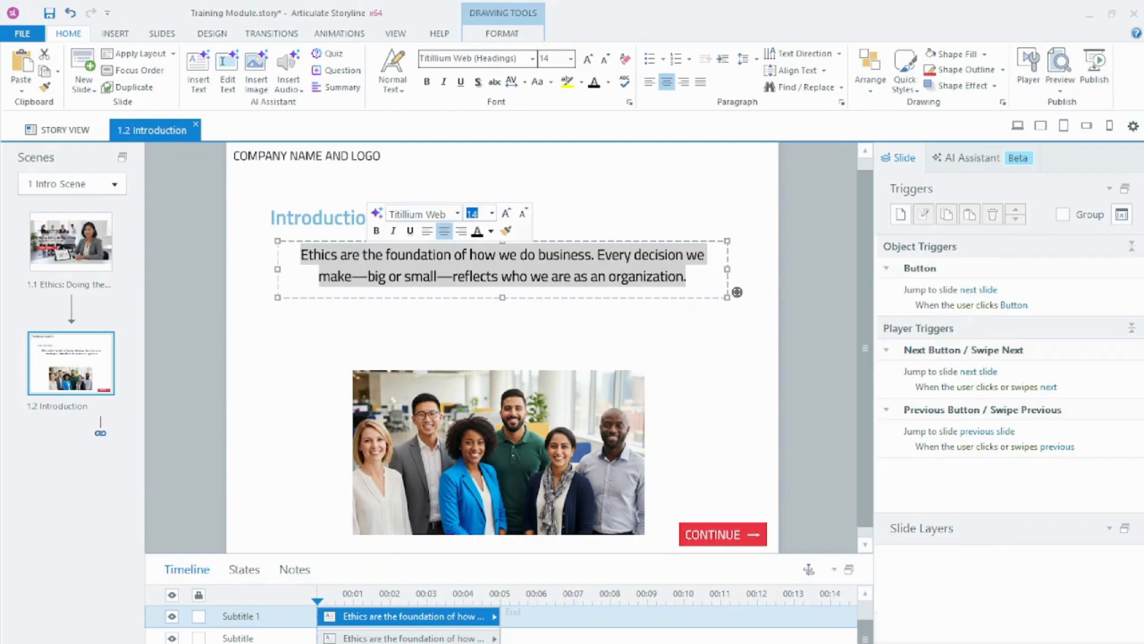
{"action": "right_click", "coordinate": [201, 249]}
{"action": "left_click", "coordinate": [210, 317]}
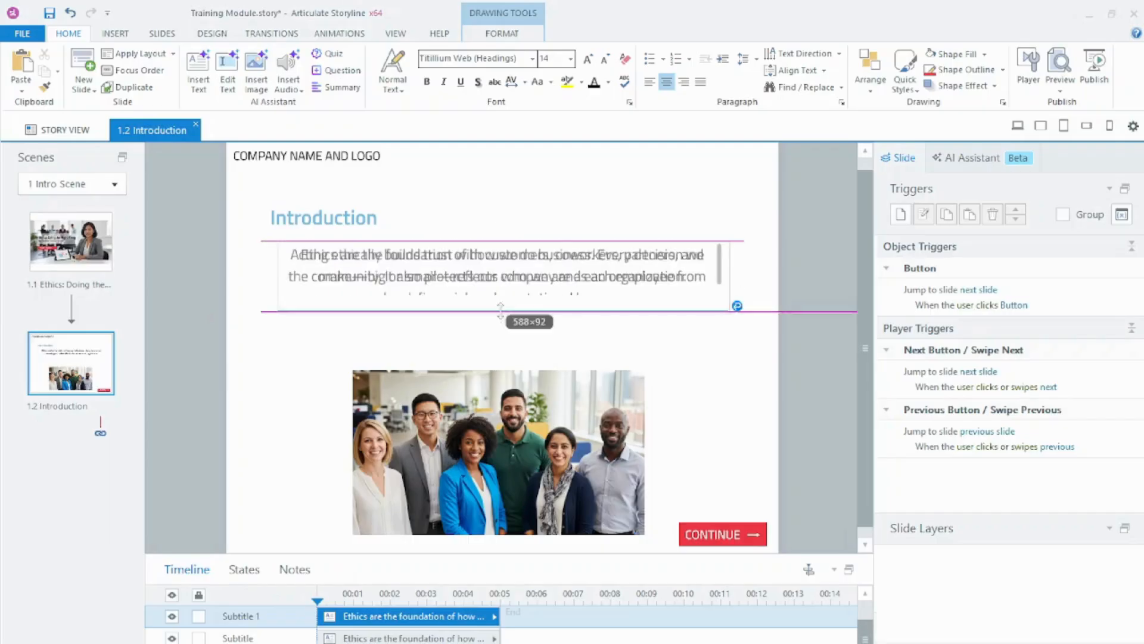
{"action": "left_click_drag", "start_coordinate": [502, 297], "coordinate": [501, 318]}
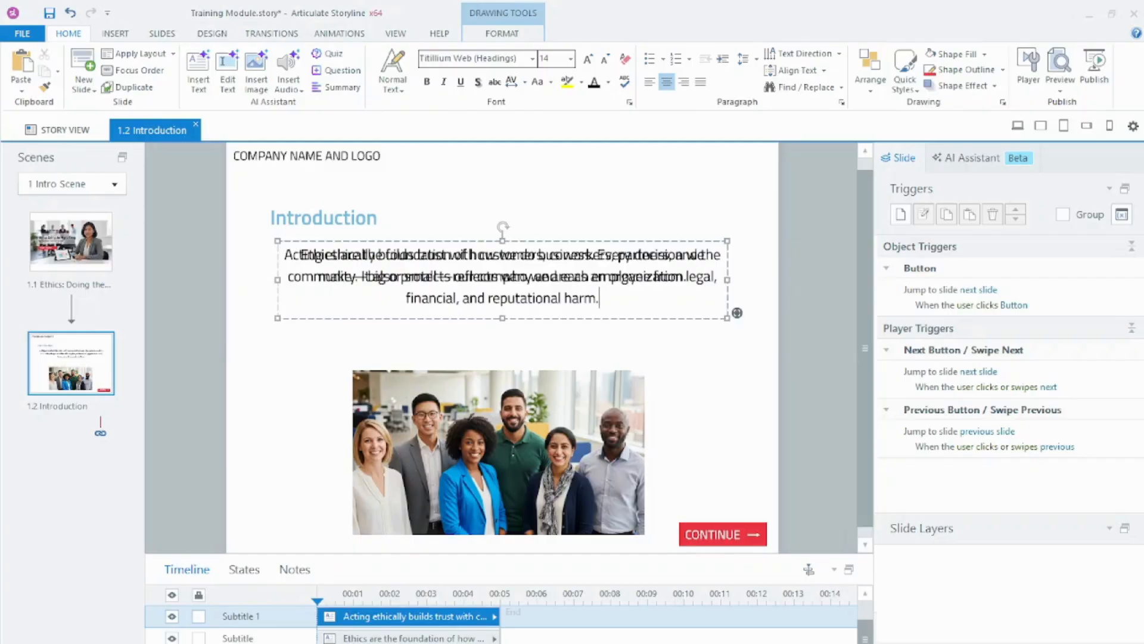
Step: Copy and paste the "Acting ethically" text box, placing the new copy exactly over it
{"action": "key", "text": "Escape"}
{"action": "key", "text": "ctrl+c"}
{"action": "key", "text": "ctrl+v"}
{"action": "left_click_drag", "start_coordinate": [353, 327], "coordinate": [348, 314]}
{"action": "left_click_drag", "start_coordinate": [349, 316], "coordinate": [353, 318]}
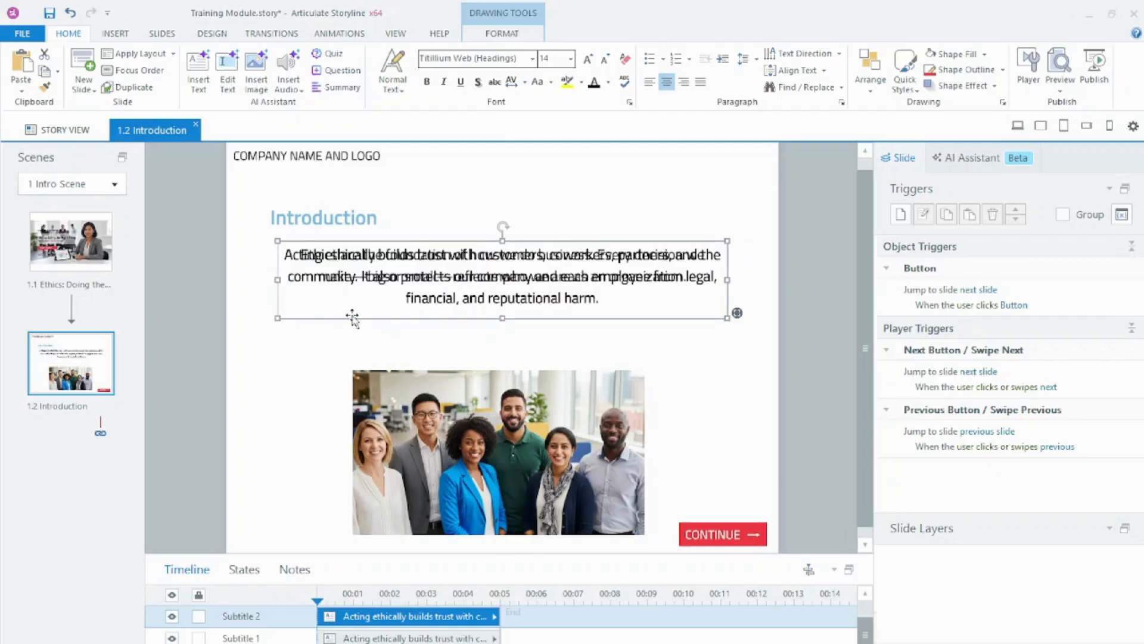
Step: Select the topmost text box's text, then switch to M365 Copilot and copy the Introduction paragraph beginning "This training explains what ethical behavior means."
{"action": "left_click", "coordinate": [405, 298]}
{"action": "key", "text": "ctrl+a"}
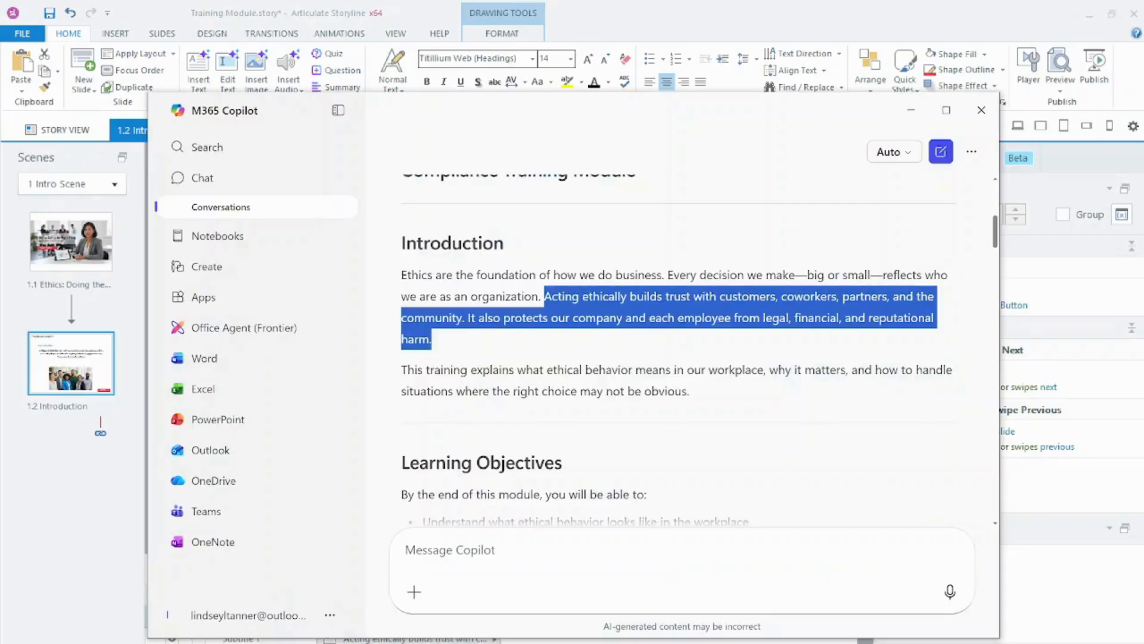
{"action": "left_click_drag", "start_coordinate": [401, 369], "coordinate": [690, 403]}
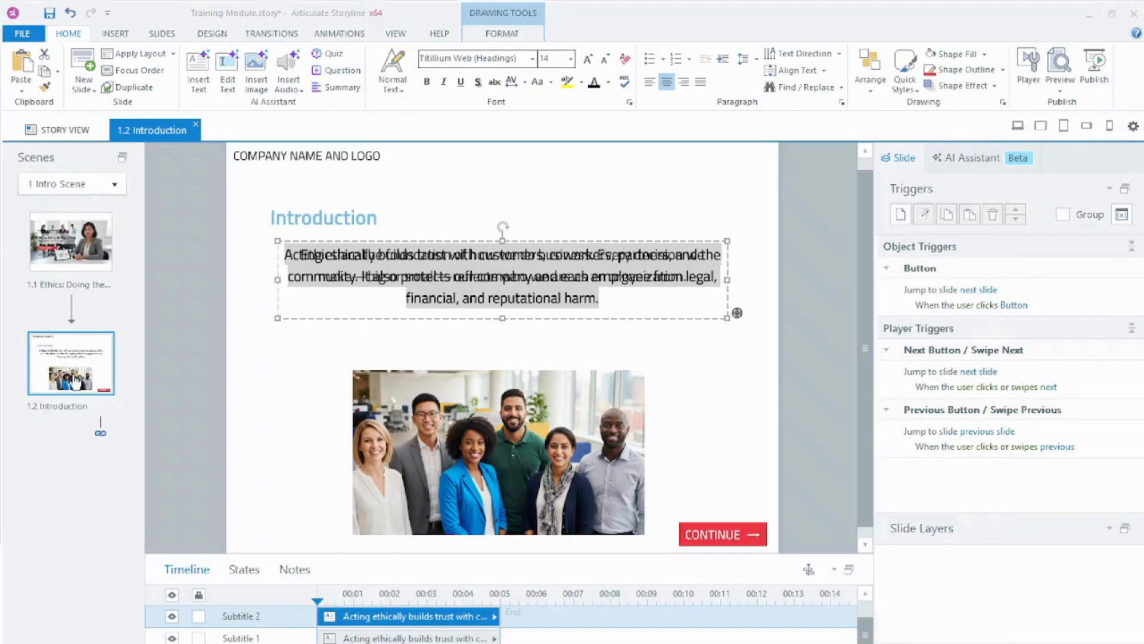
Step: Return to Storyline, replace the topmost text box's text with the copied "This training explains" passage, and save the project
{"action": "double_click", "coordinate": [451, 276]}
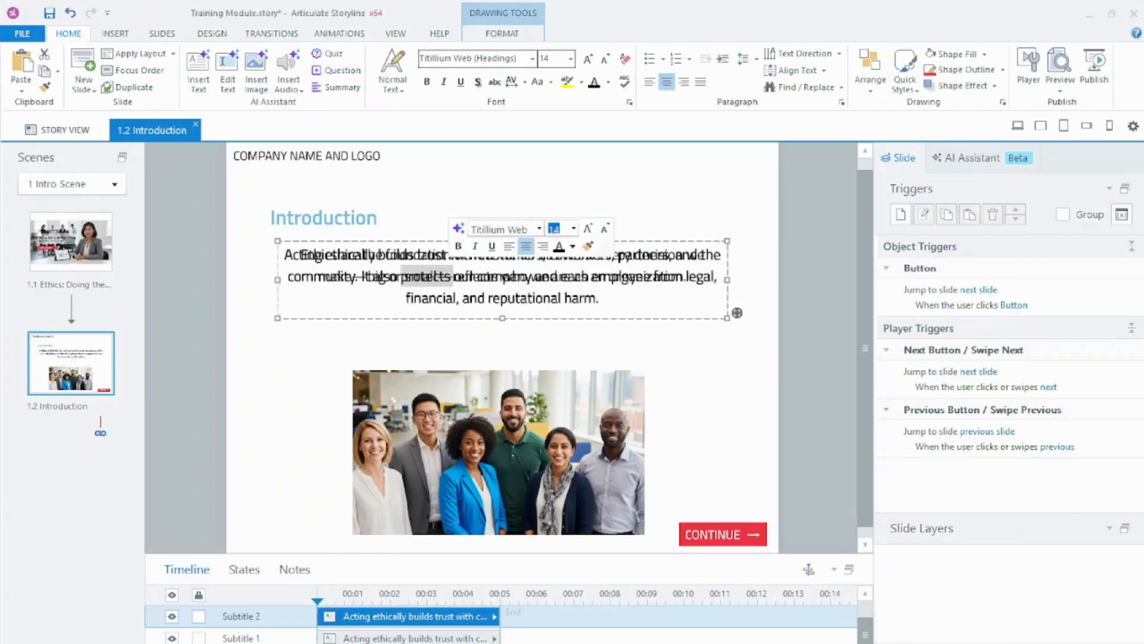
{"action": "key", "text": "ctrl+a"}
{"action": "right_click", "coordinate": [266, 270]}
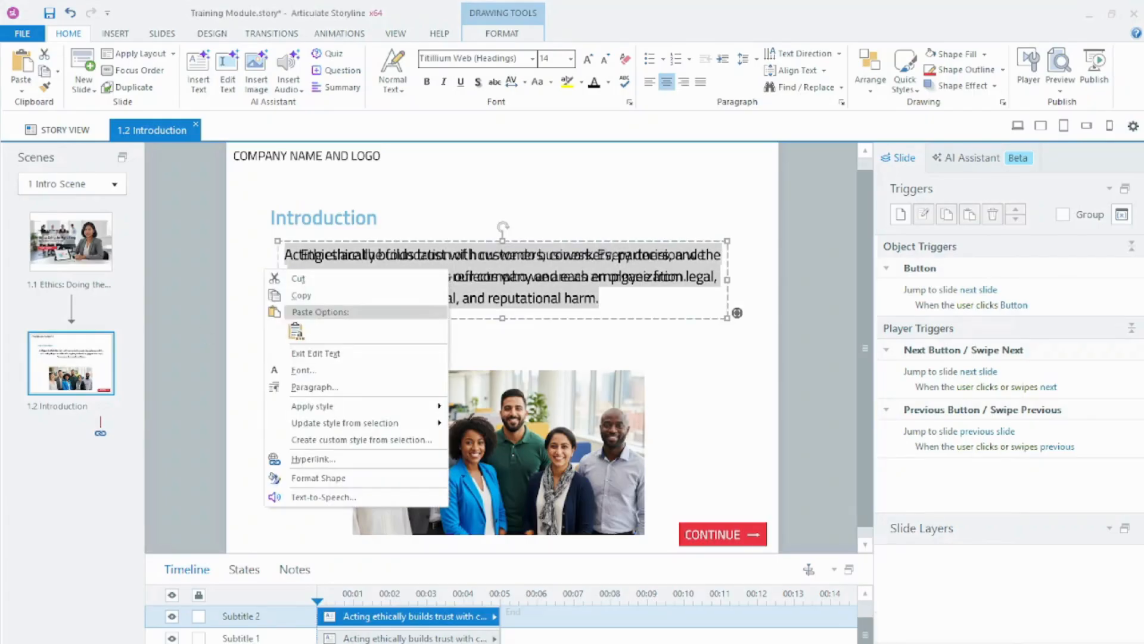
{"action": "left_click", "coordinate": [296, 331]}
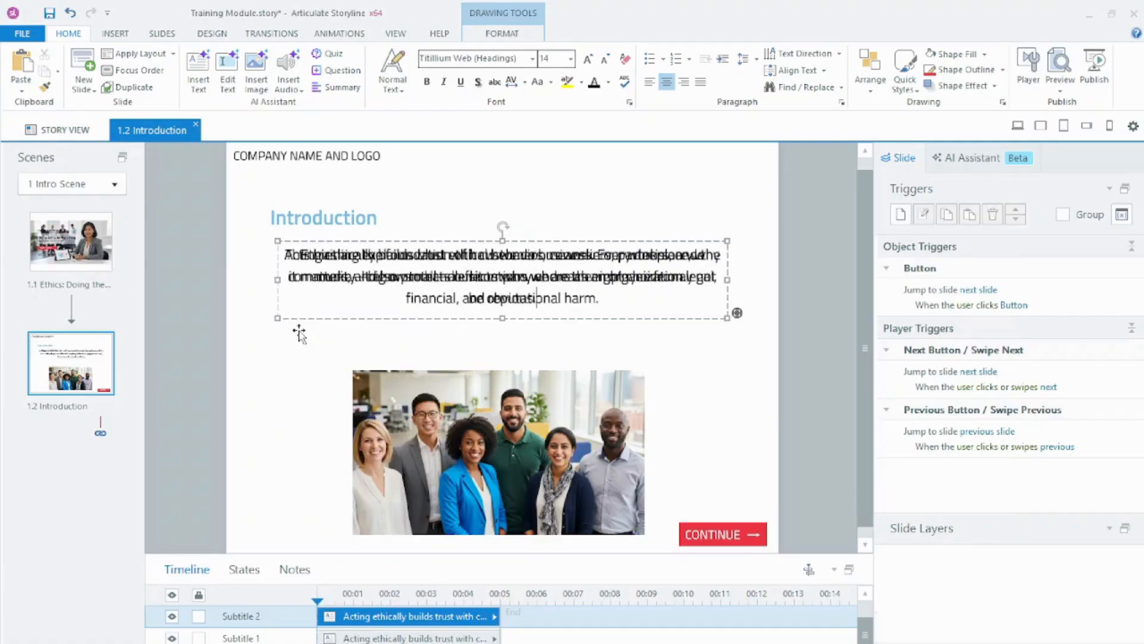
{"action": "left_click", "coordinate": [50, 10]}
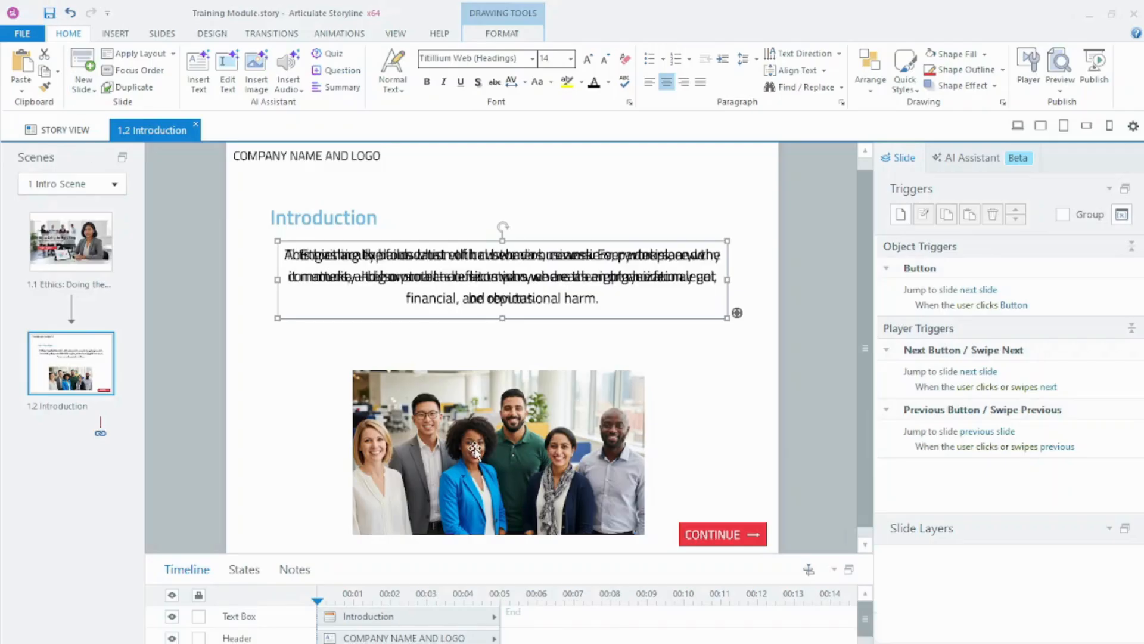
Step: Enlarge the timeline area to show all the slide's objects and extend the Introduction slide's timeline to 10 seconds
{"action": "left_click_drag", "start_coordinate": [524, 557], "coordinate": [523, 340]}
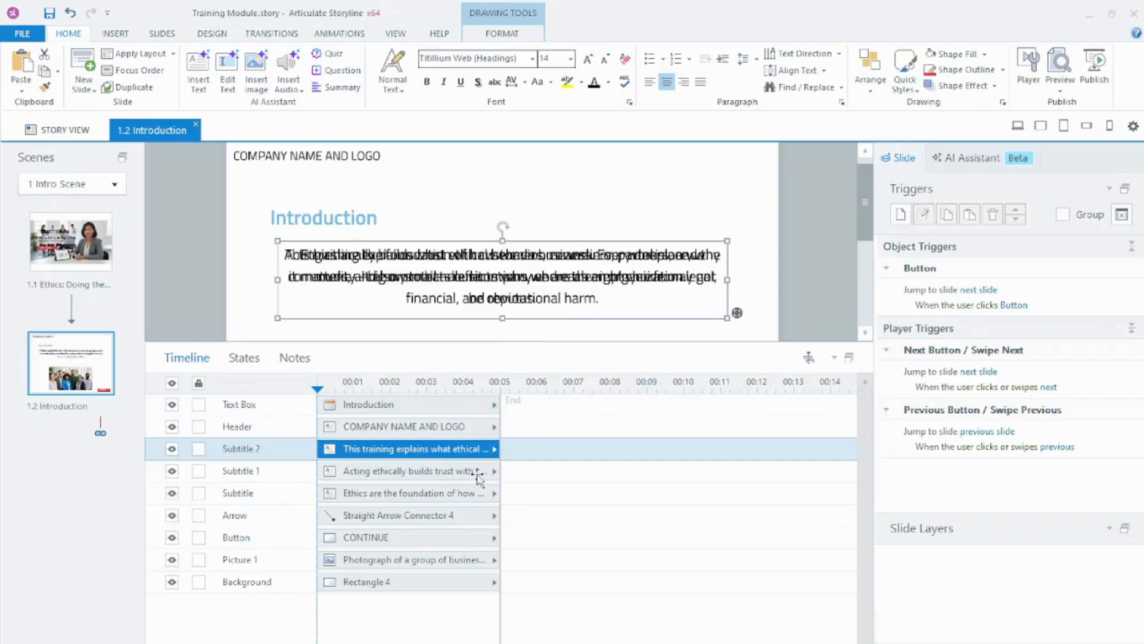
{"action": "left_click", "coordinate": [390, 492]}
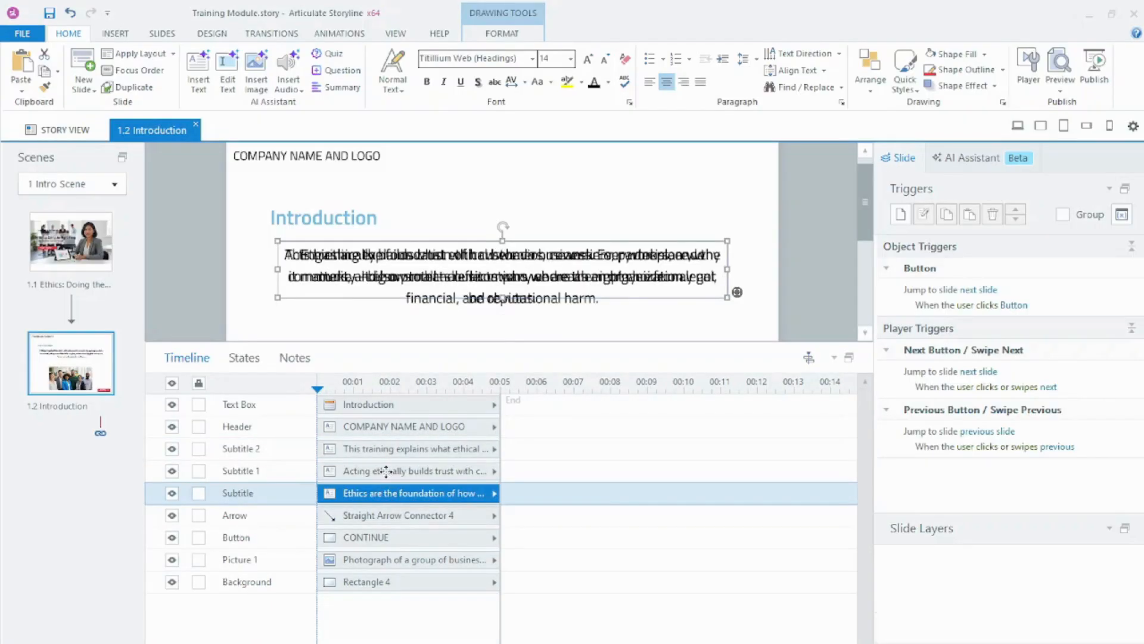
{"action": "left_click", "coordinate": [384, 471]}
{"action": "left_click", "coordinate": [380, 453]}
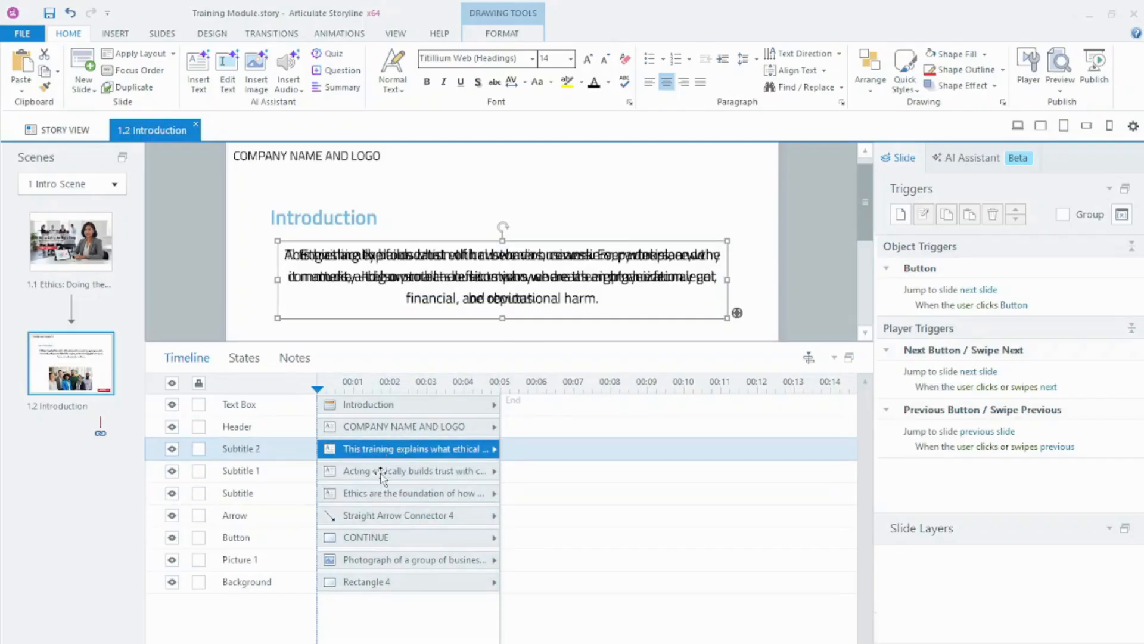
{"action": "left_click", "coordinate": [376, 493]}
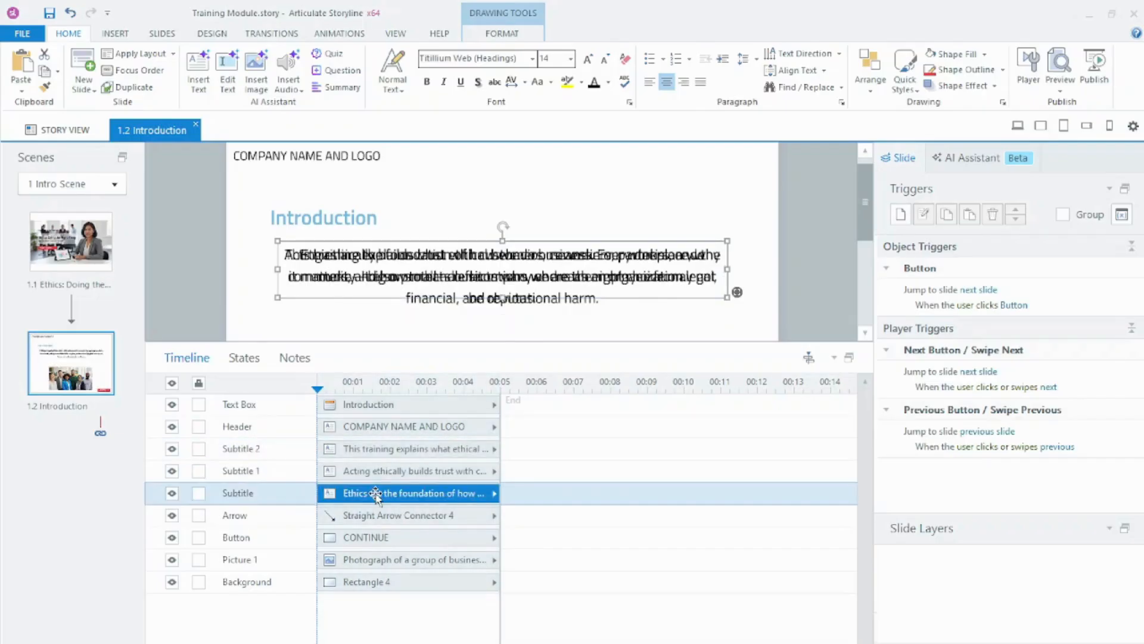
{"action": "left_click", "coordinate": [380, 471]}
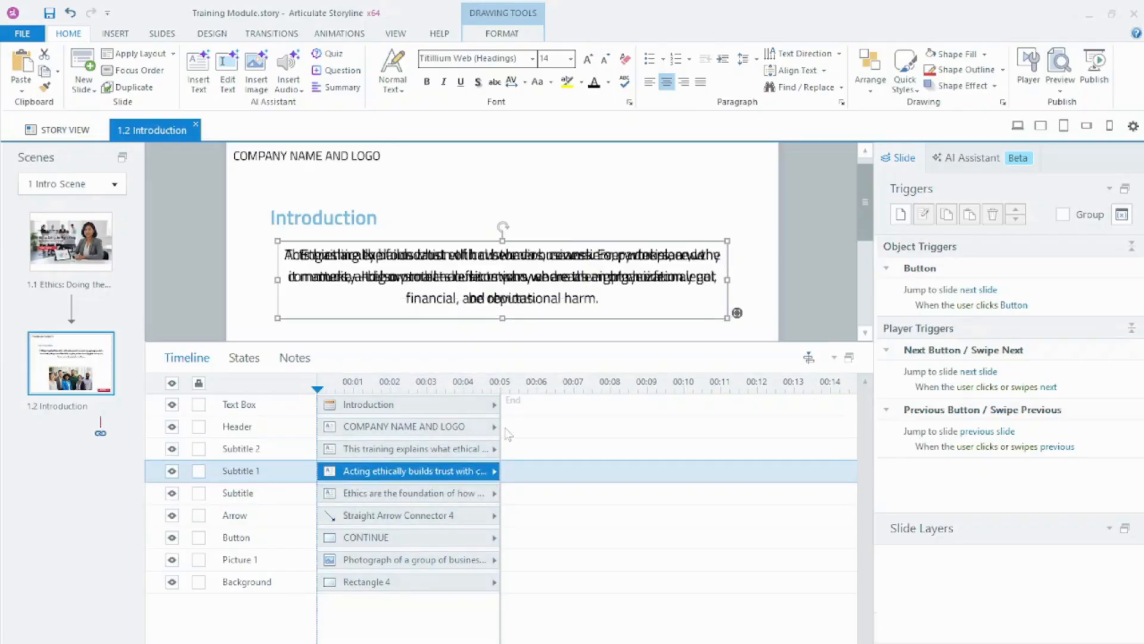
{"action": "left_click", "coordinate": [475, 492]}
{"action": "left_click_drag", "start_coordinate": [499, 493], "coordinate": [682, 473]}
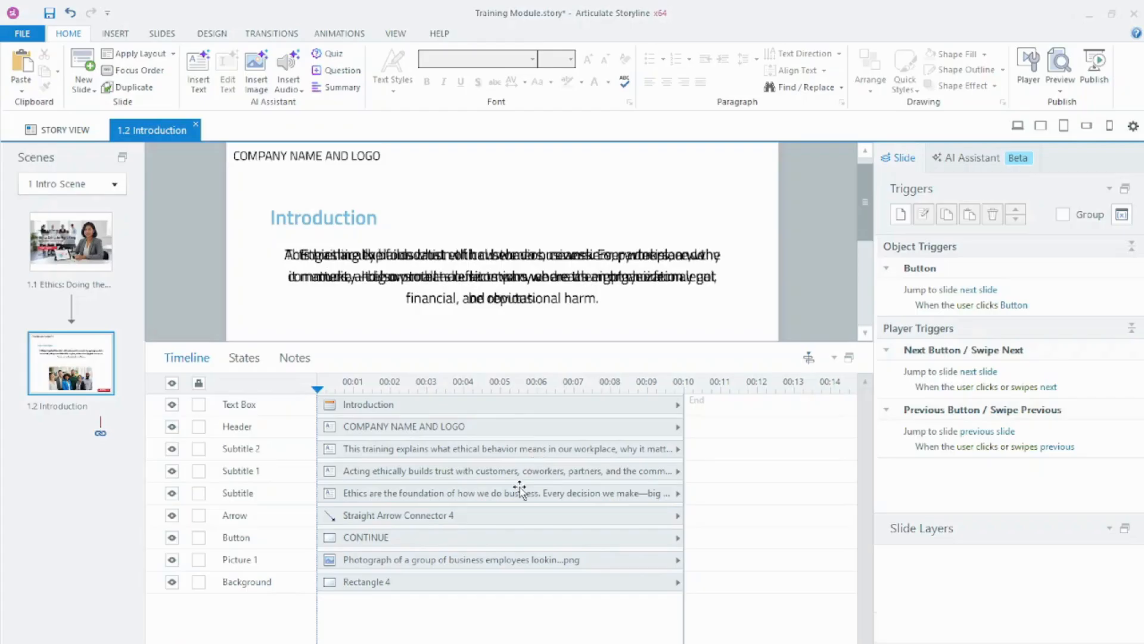
Step: Add a state named Hidden to the "Ethics are the foundation" text box and finish editing its states
{"action": "left_click", "coordinate": [486, 494]}
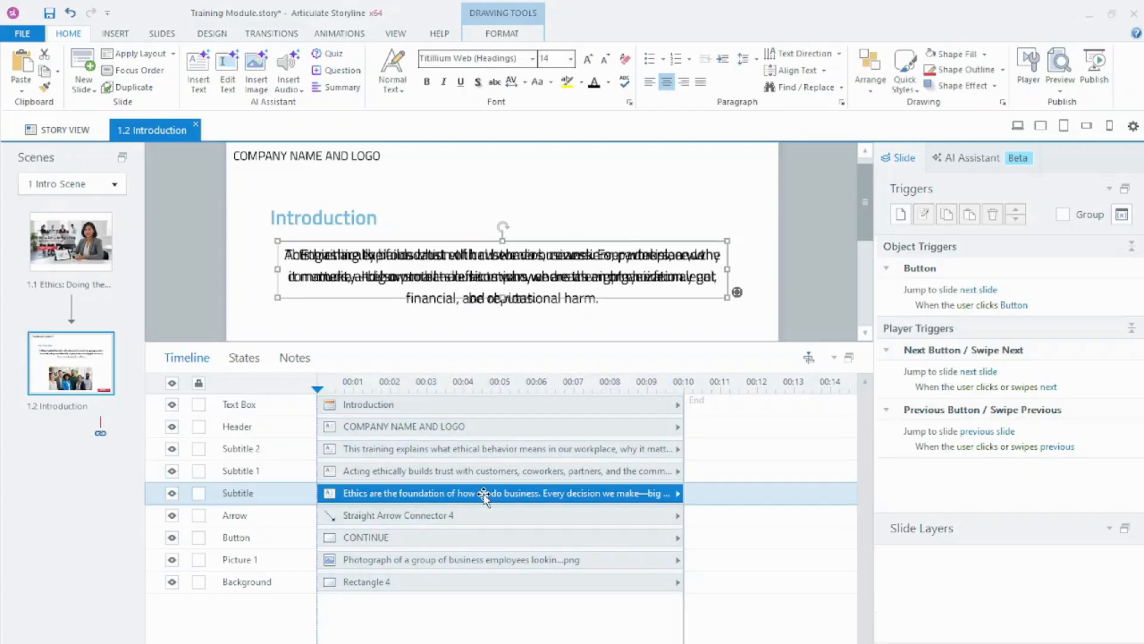
{"action": "left_click", "coordinate": [244, 358]}
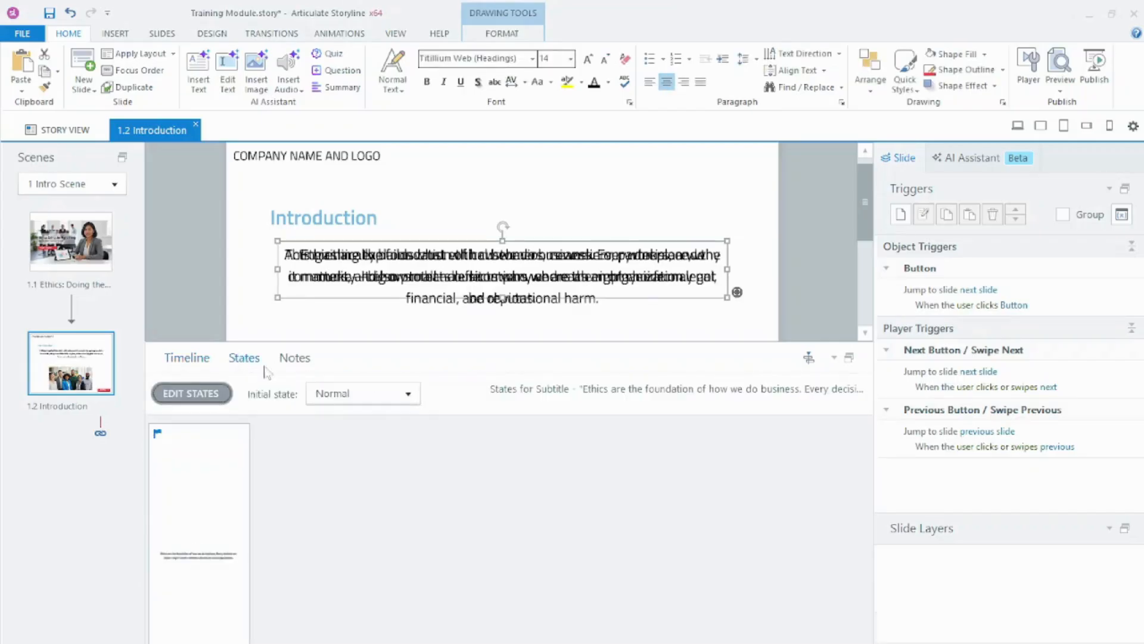
{"action": "left_click", "coordinate": [214, 394]}
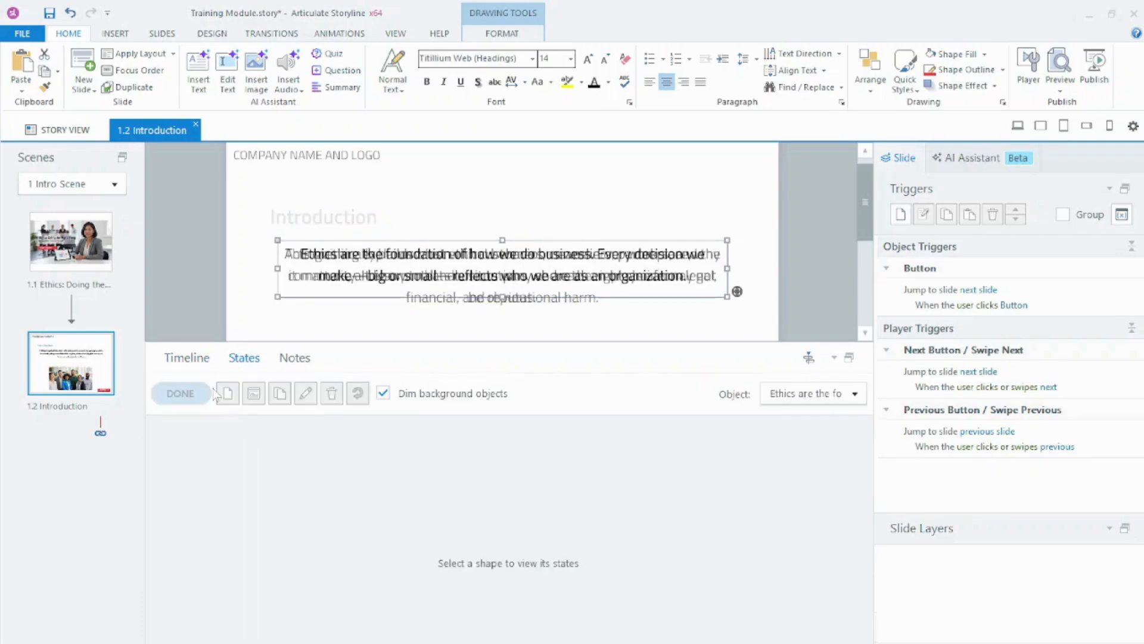
{"action": "left_click", "coordinate": [227, 394]}
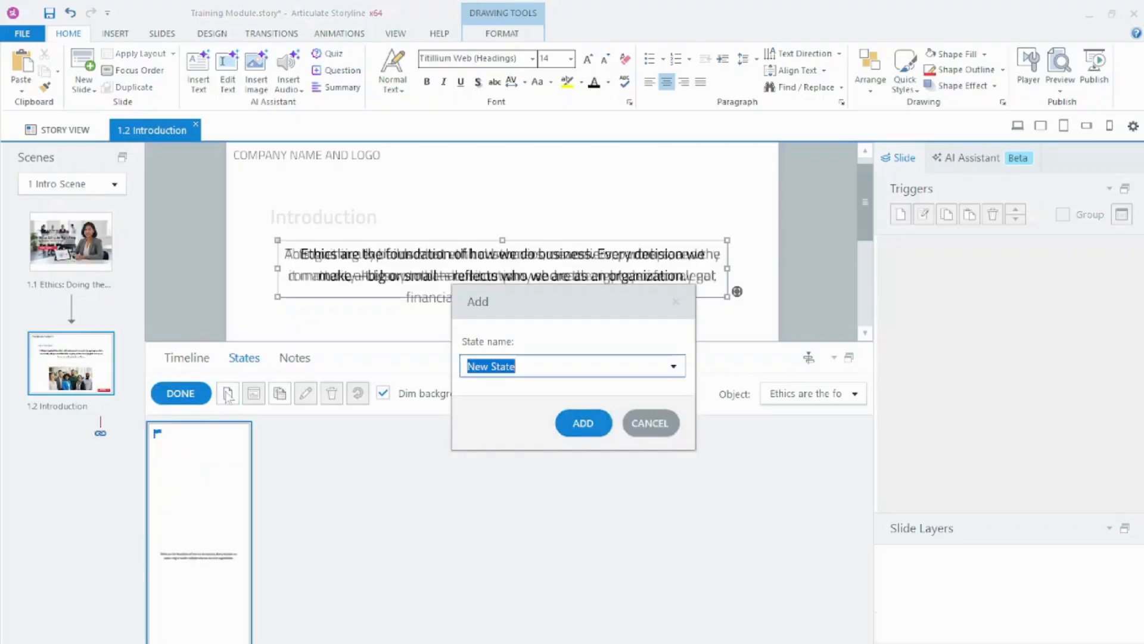
{"action": "left_click", "coordinate": [491, 366]}
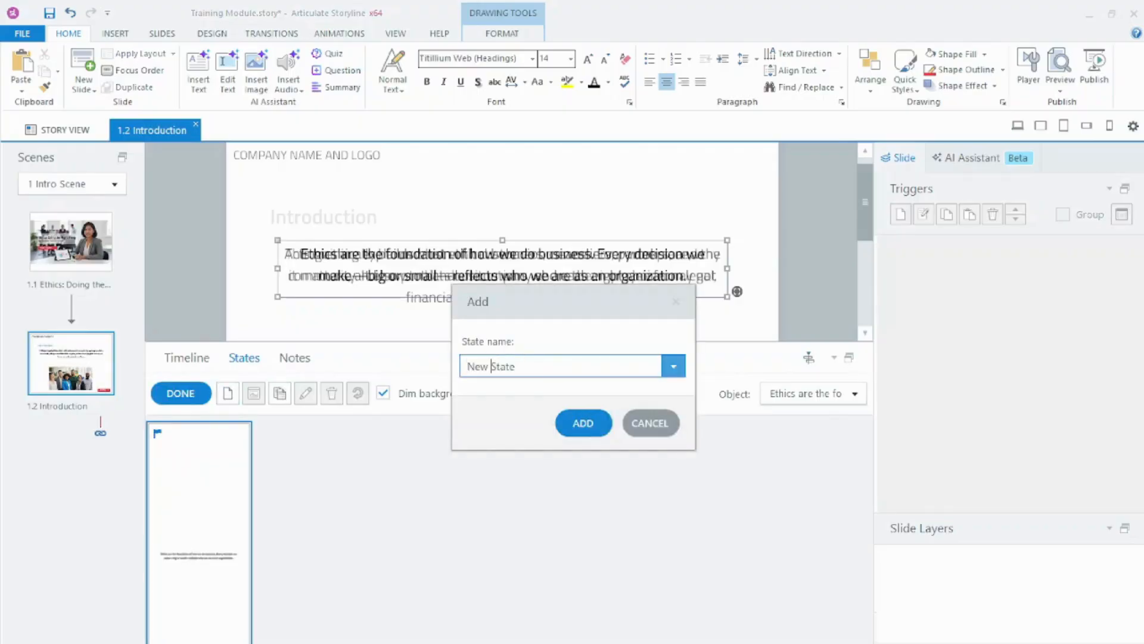
{"action": "left_click", "coordinate": [673, 367]}
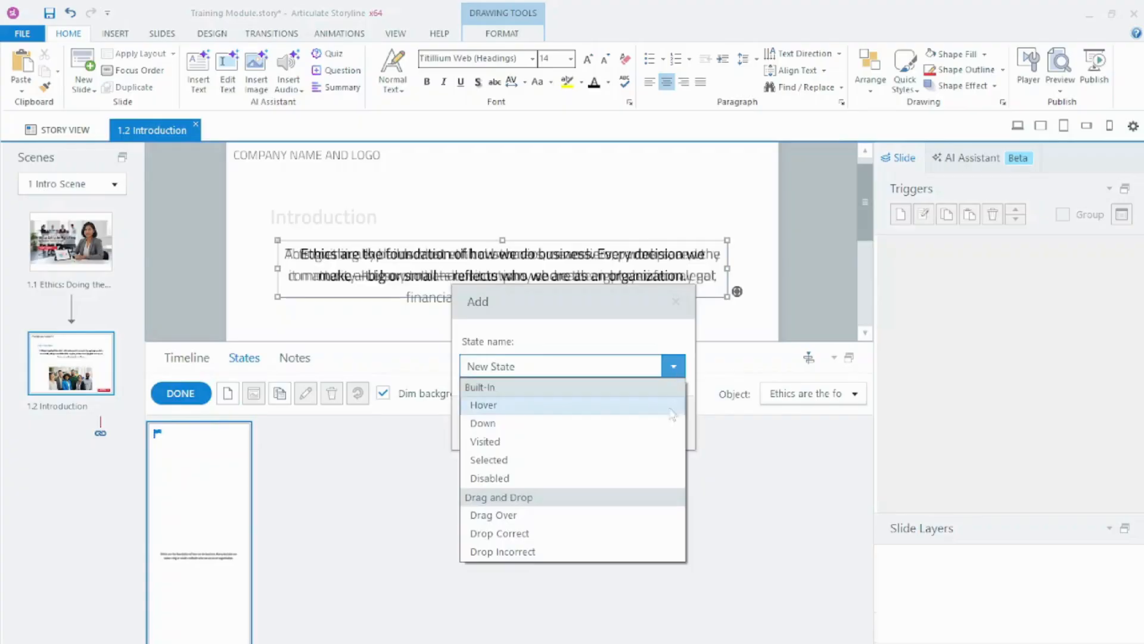
{"action": "left_click", "coordinate": [556, 365]}
{"action": "double_click", "coordinate": [492, 366]}
{"action": "key", "text": "ctrl+a"}
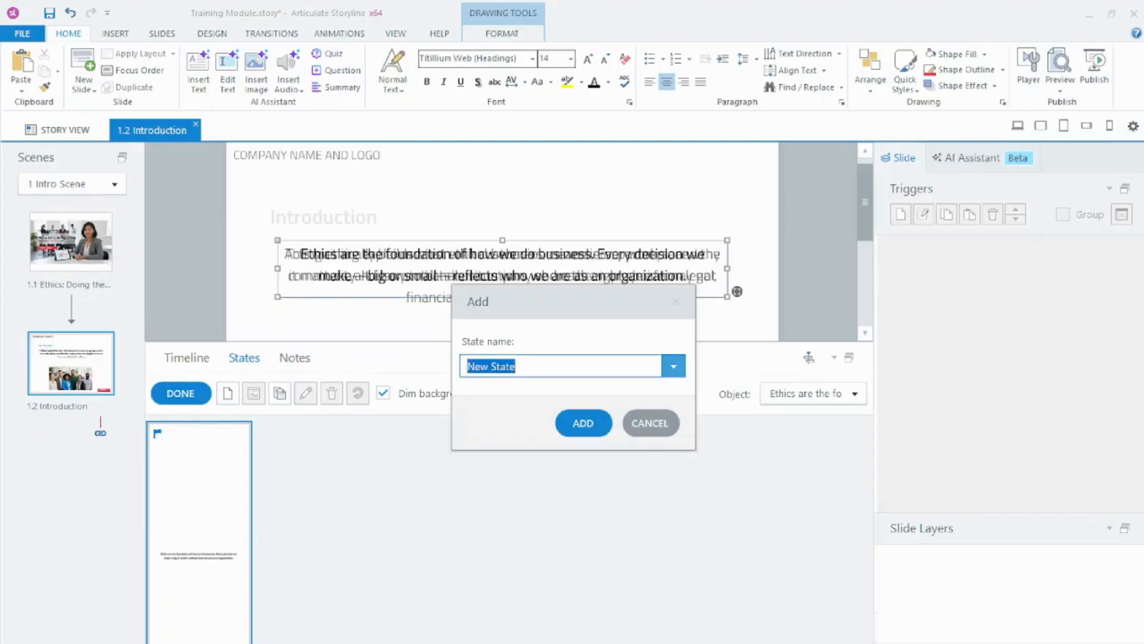
{"action": "type", "text": "Hidden"}
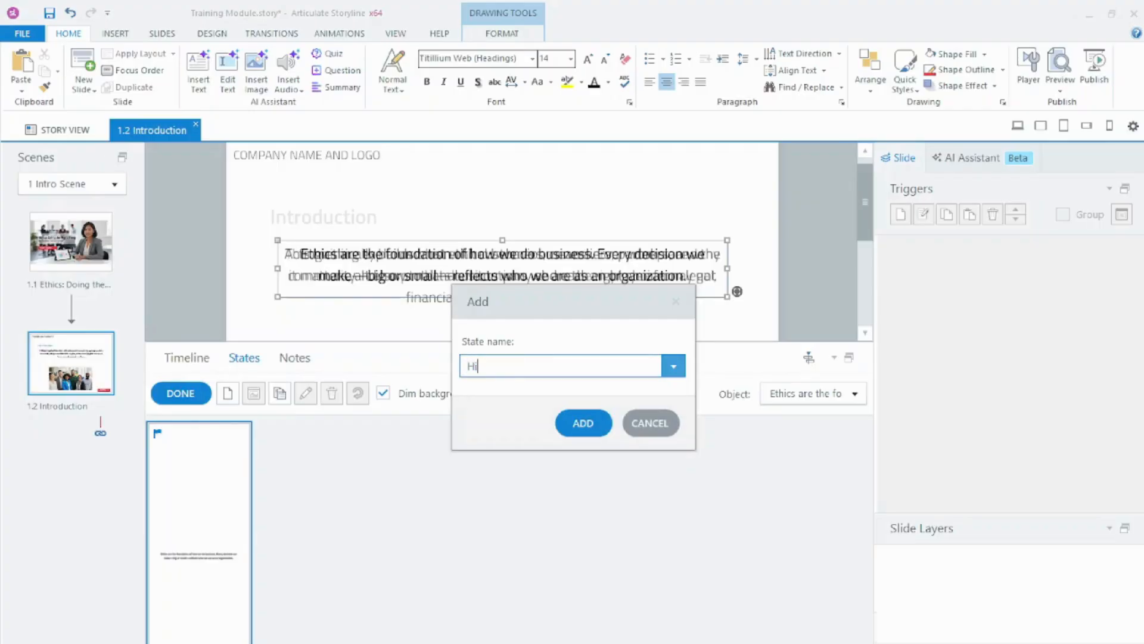
{"action": "left_click", "coordinate": [586, 430]}
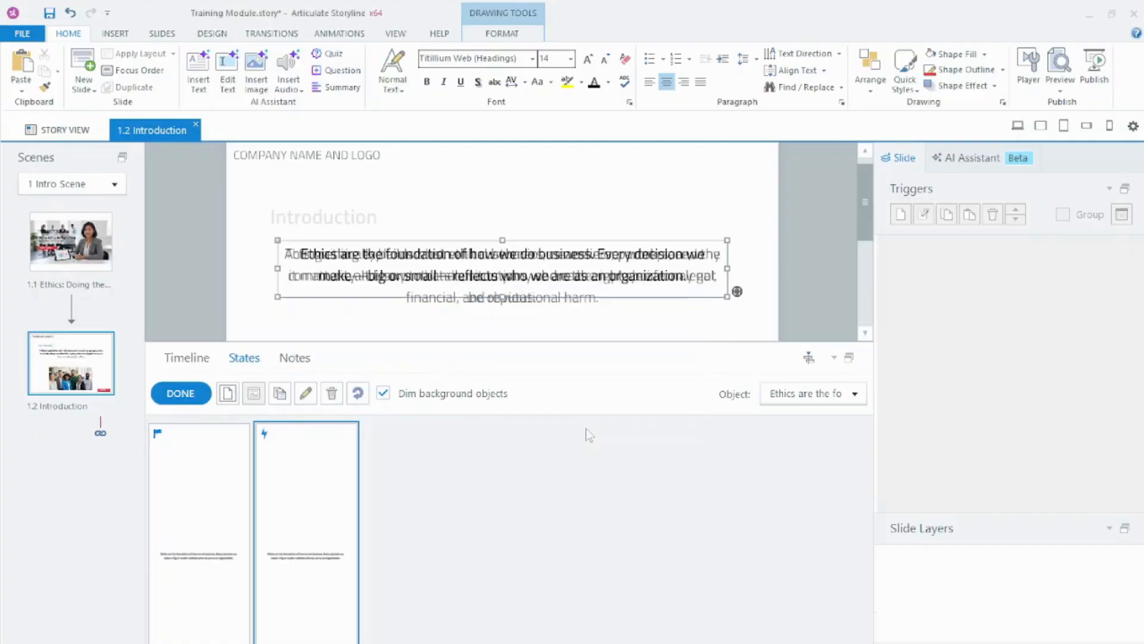
{"action": "left_click", "coordinate": [197, 396]}
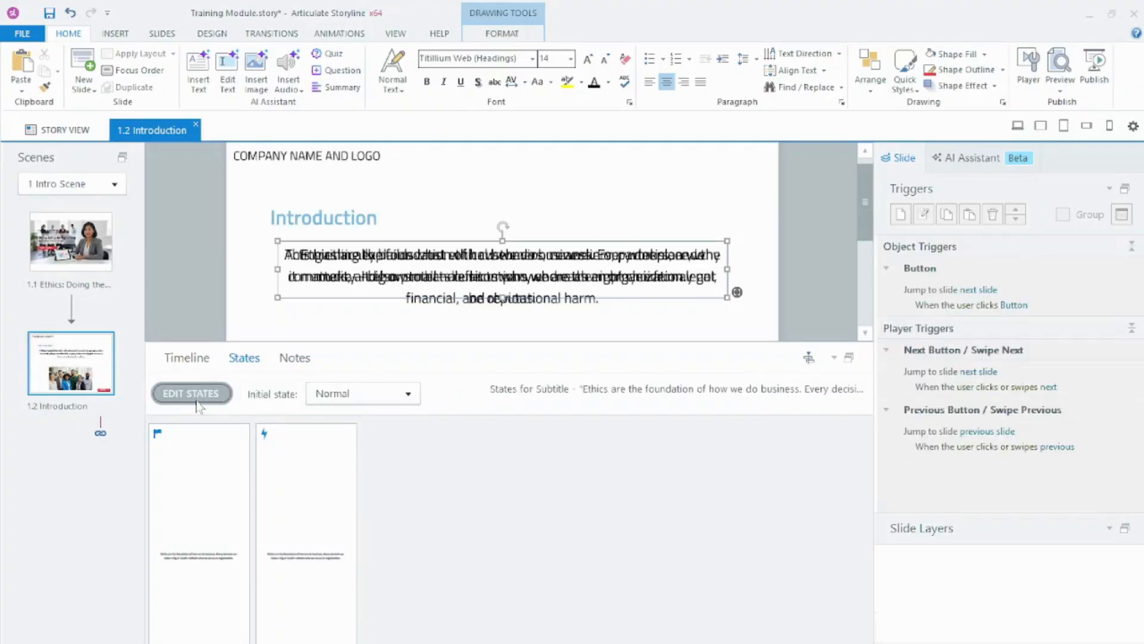
Step: Add a state named Hidden to the "Acting ethically builds trust" text box and return to the timeline
{"action": "left_click", "coordinate": [202, 361]}
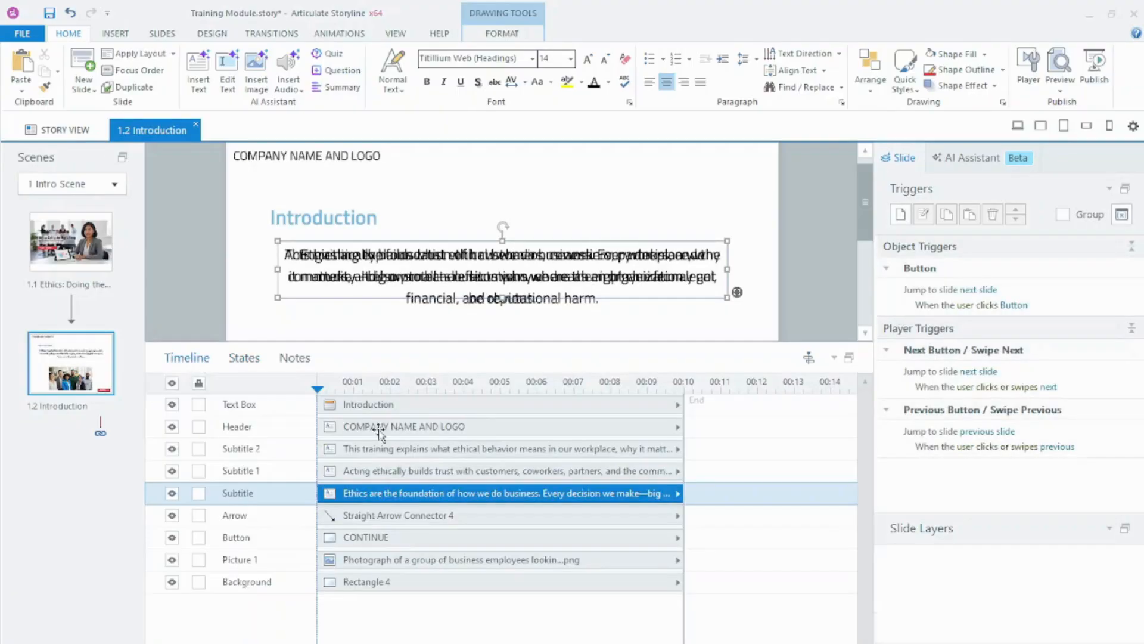
{"action": "left_click", "coordinate": [365, 475]}
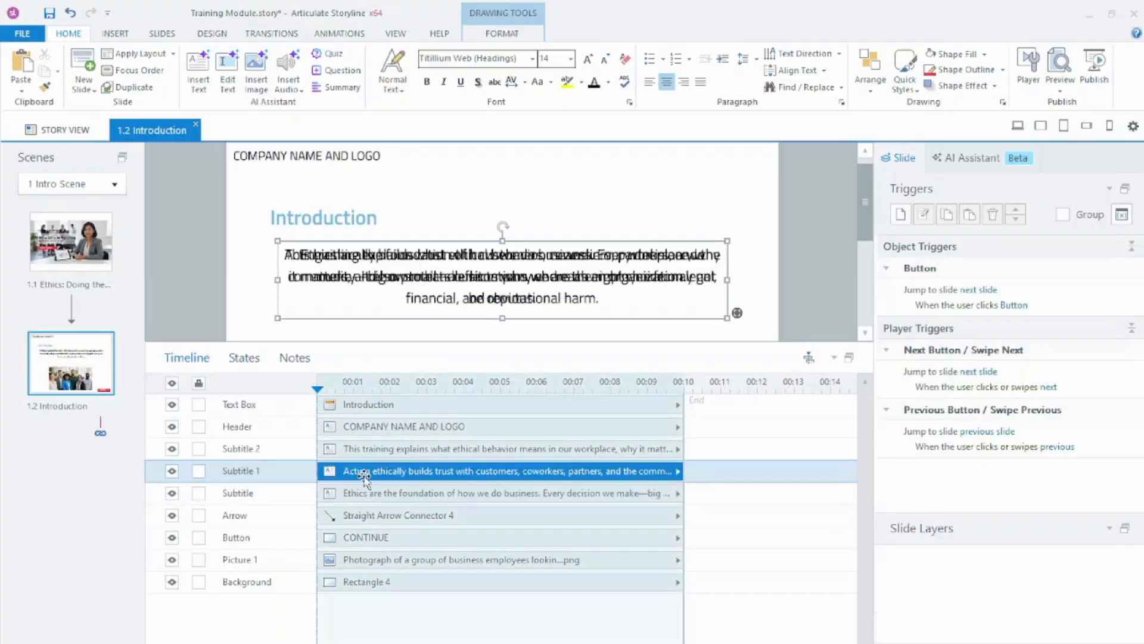
{"action": "left_click", "coordinate": [244, 358]}
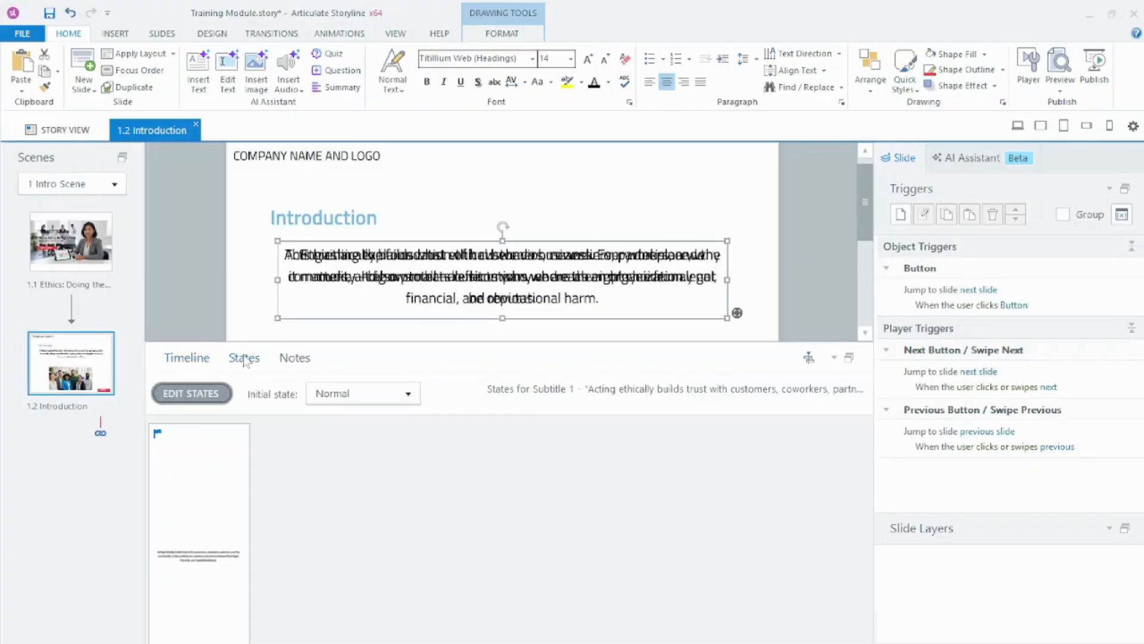
{"action": "left_click", "coordinate": [203, 394]}
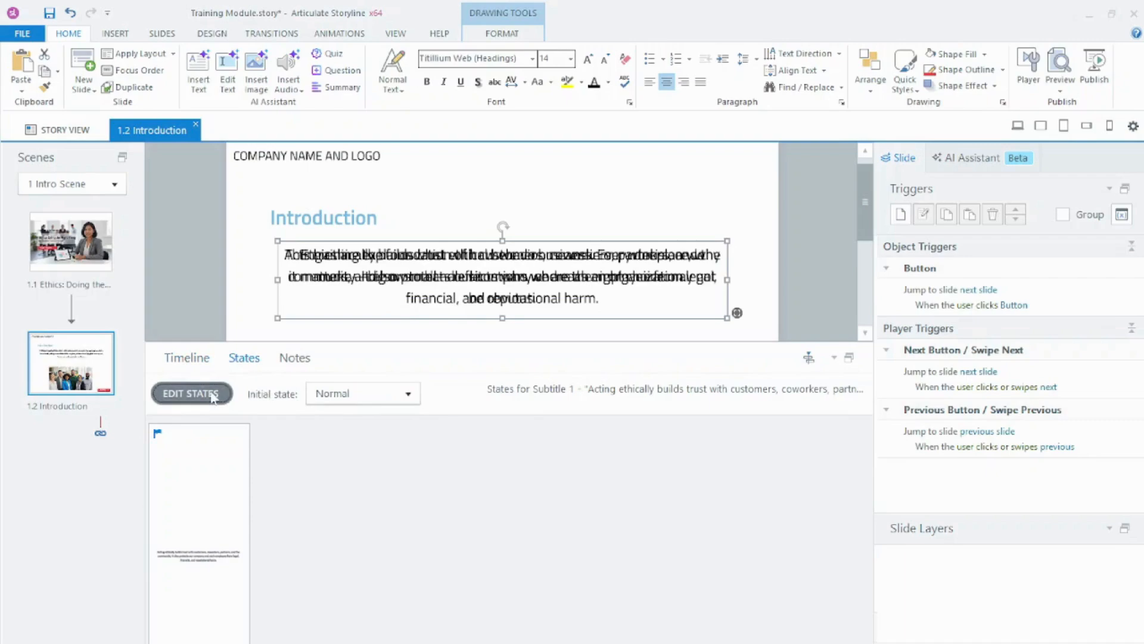
{"action": "left_click", "coordinate": [228, 393]}
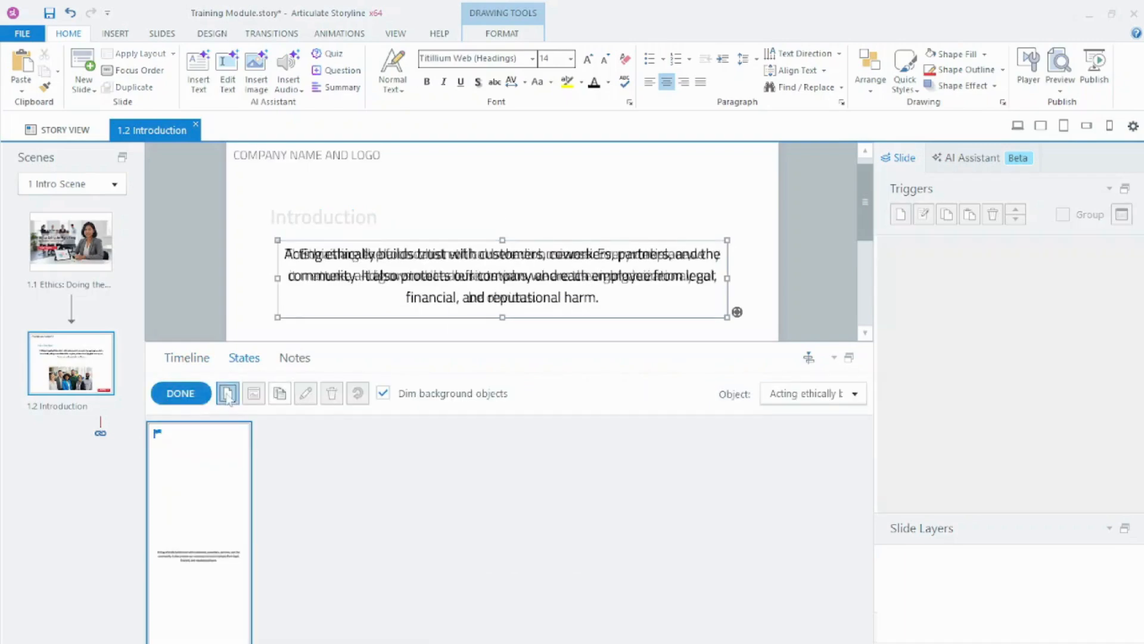
{"action": "type", "text": "Hidden"}
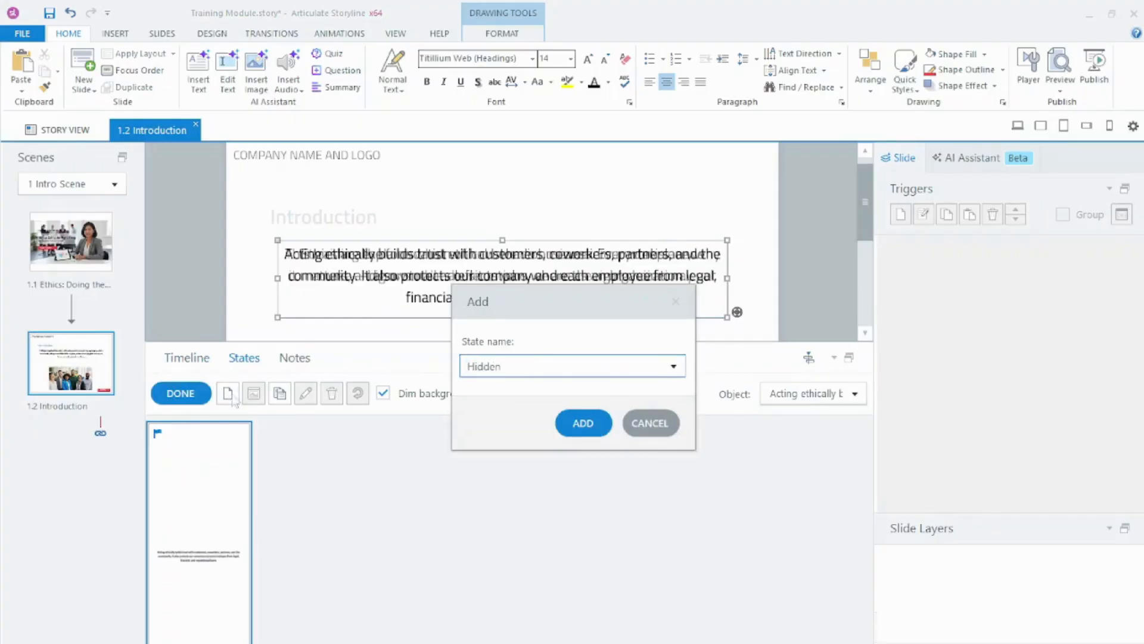
{"action": "left_click", "coordinate": [583, 422]}
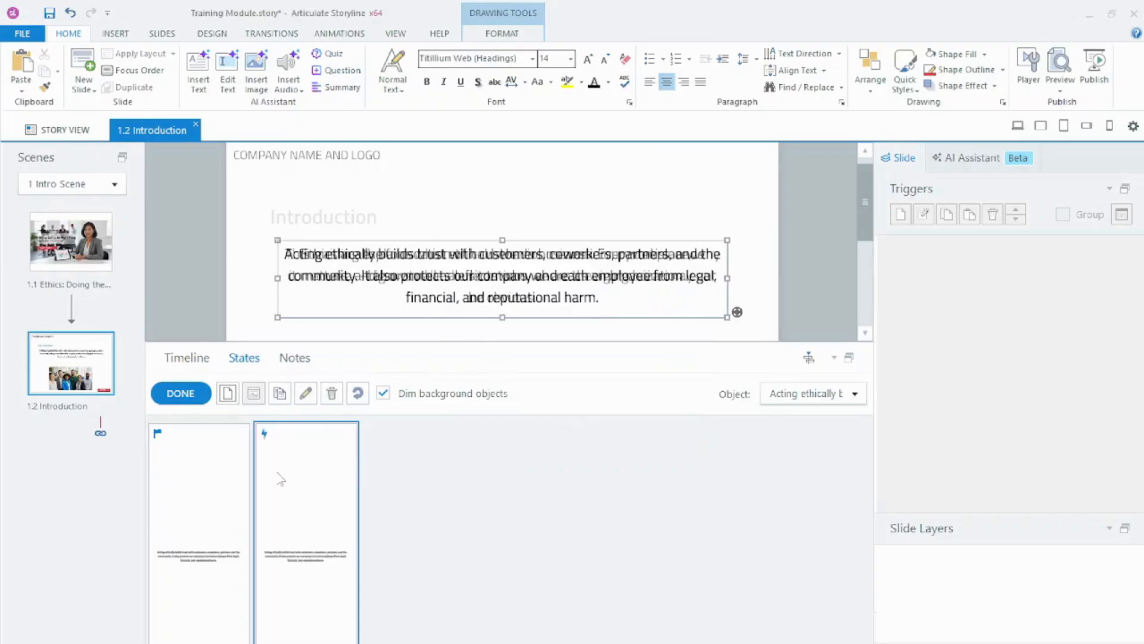
{"action": "left_click", "coordinate": [187, 357]}
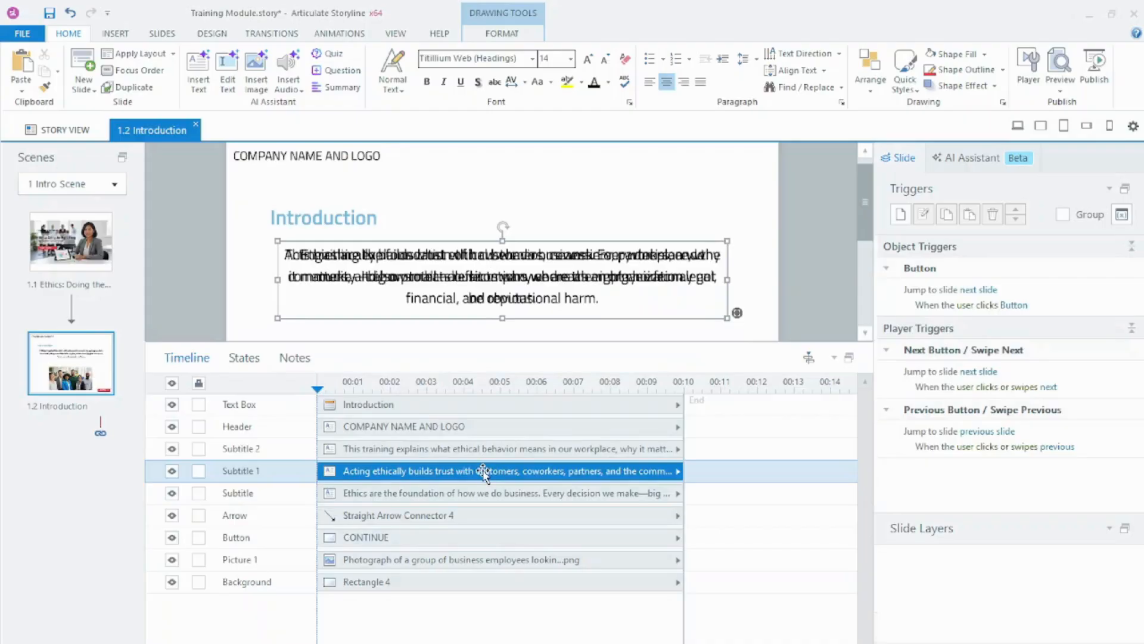
Step: Set the initial state of the "Acting ethically builds trust" text box to Hidden
{"action": "left_click", "coordinate": [244, 357]}
{"action": "left_click", "coordinate": [407, 394]}
{"action": "left_click", "coordinate": [342, 435]}
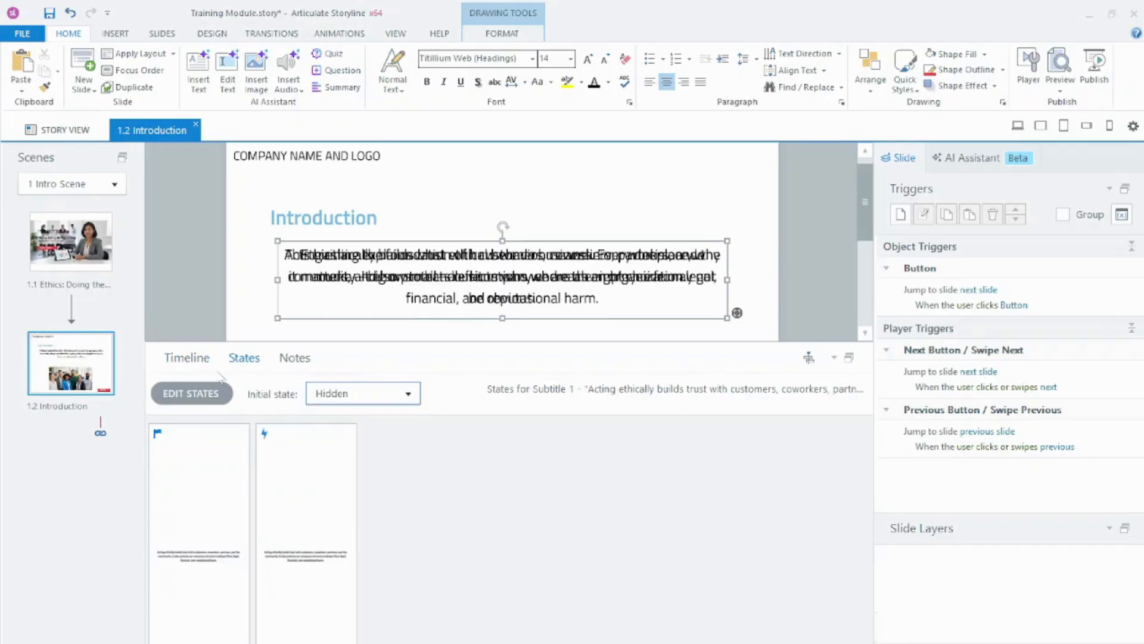
Step: Add a state named Hidden to the "This training explains" text box and finish editing its states
{"action": "left_click", "coordinate": [191, 357]}
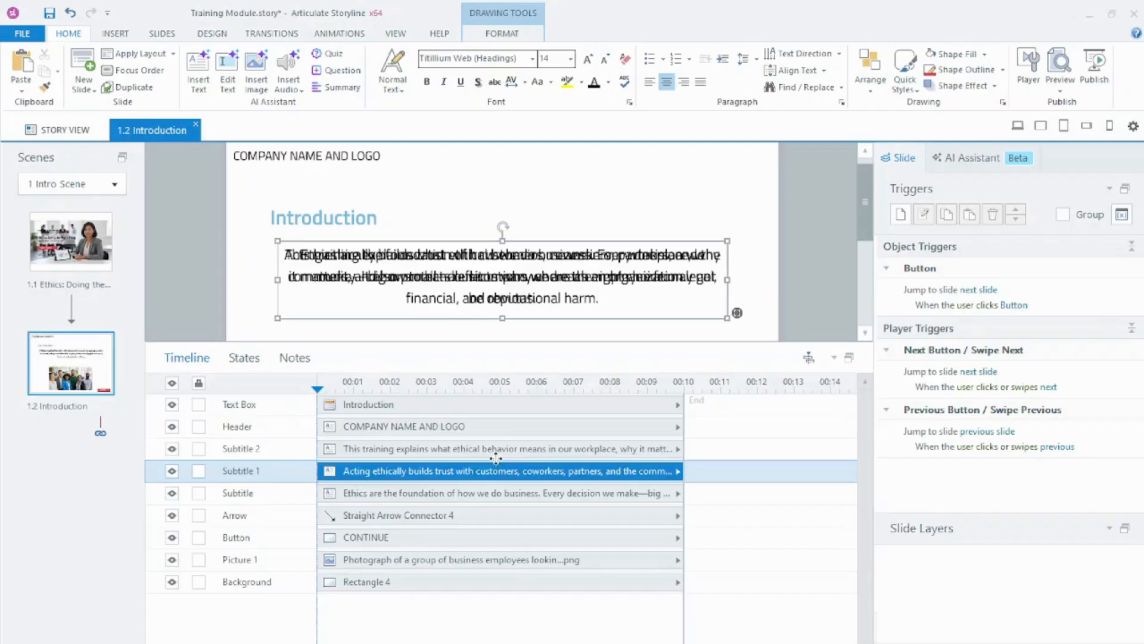
{"action": "left_click", "coordinate": [472, 448]}
{"action": "left_click", "coordinate": [242, 361]}
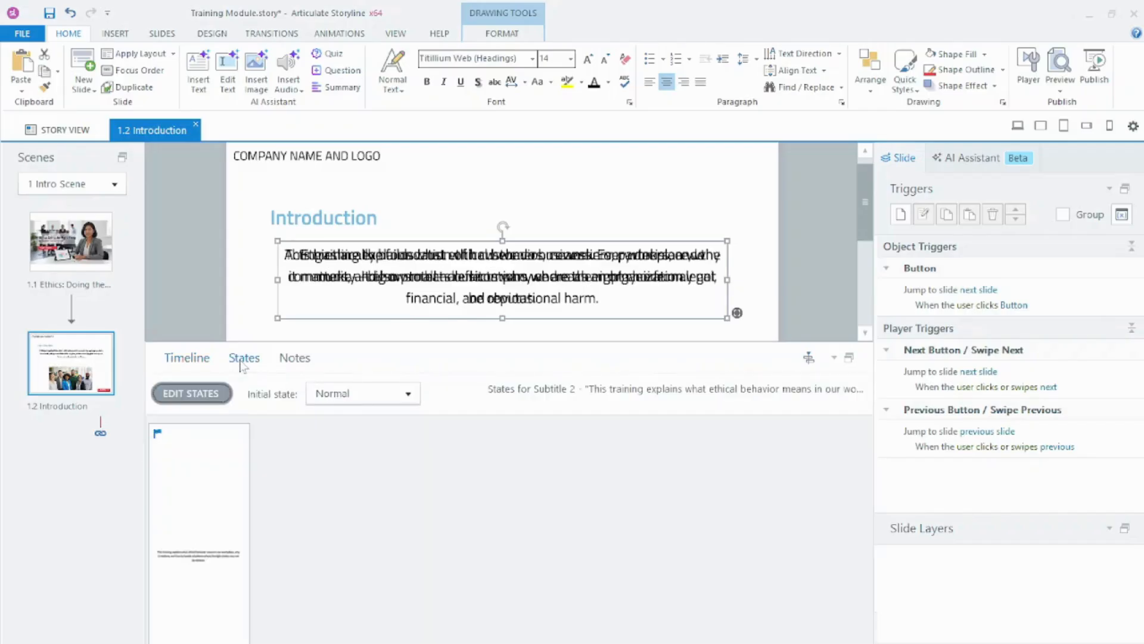
{"action": "left_click", "coordinate": [205, 394]}
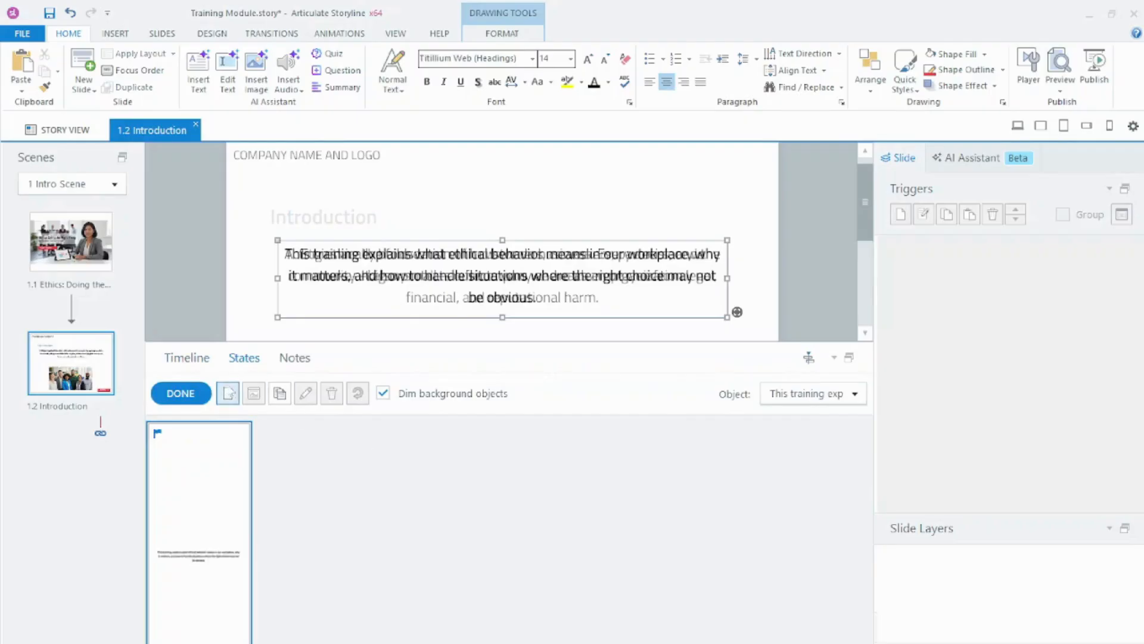
{"action": "left_click", "coordinate": [227, 393]}
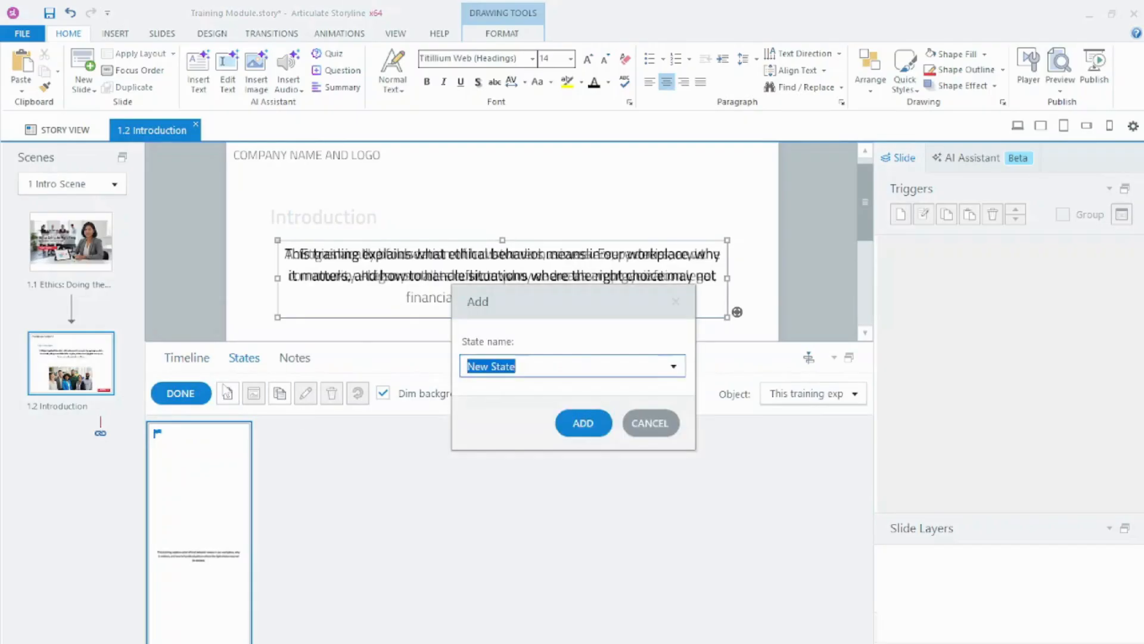
{"action": "type", "text": "Hidden"}
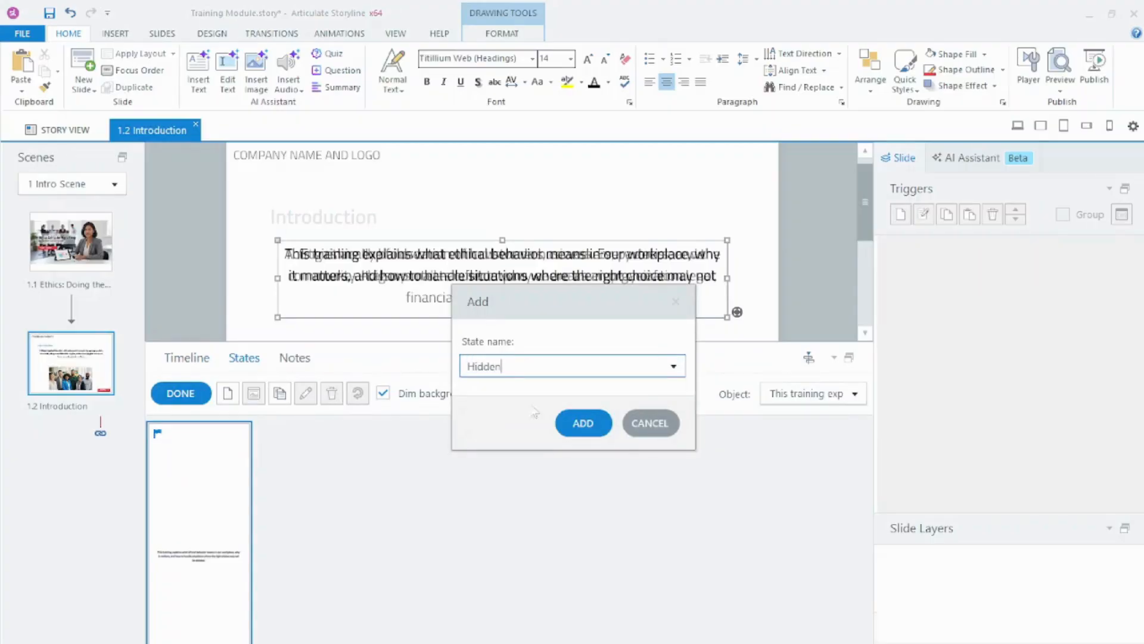
{"action": "left_click", "coordinate": [599, 424]}
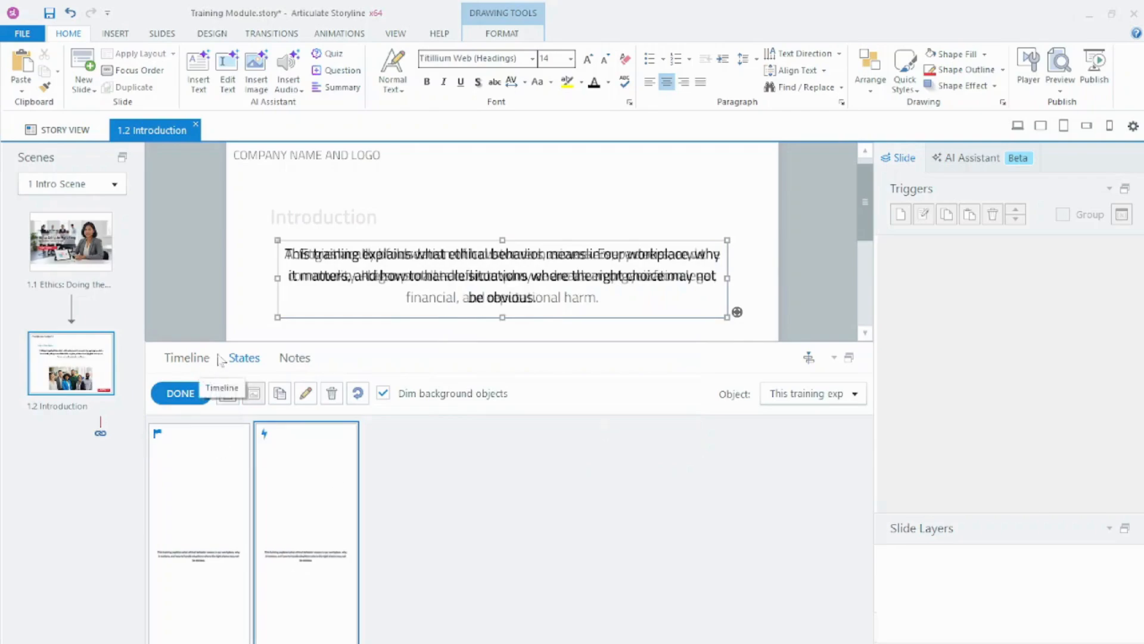
{"action": "left_click", "coordinate": [179, 394]}
Step: Set the initial state of the "This training explains" text box to Hidden and return to the timeline
{"action": "left_click", "coordinate": [361, 394]}
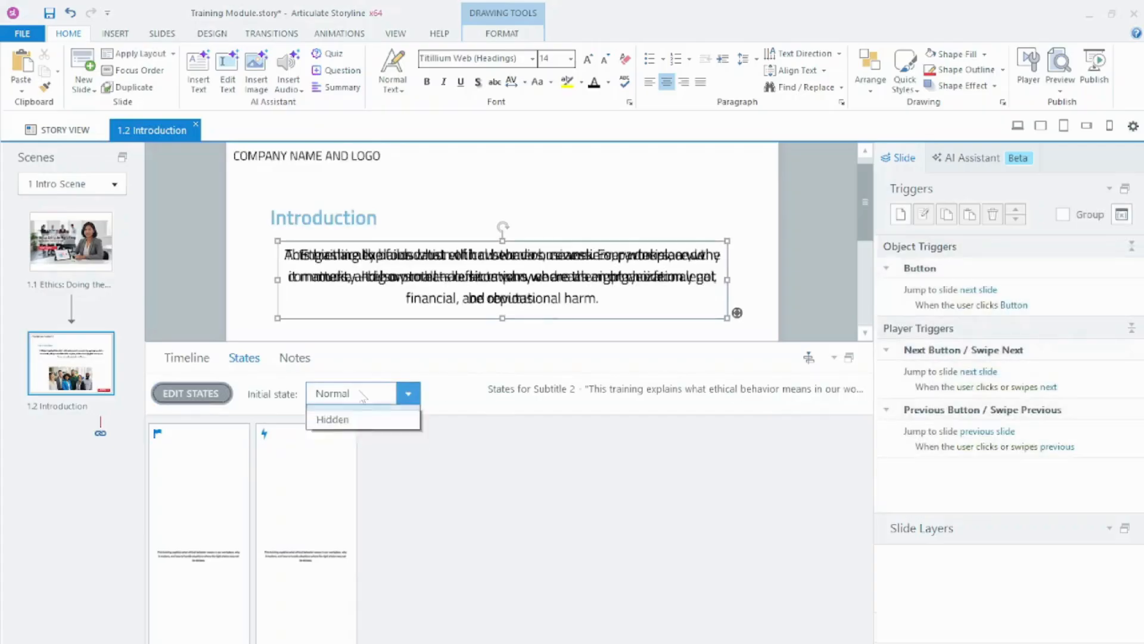
{"action": "left_click", "coordinate": [331, 430]}
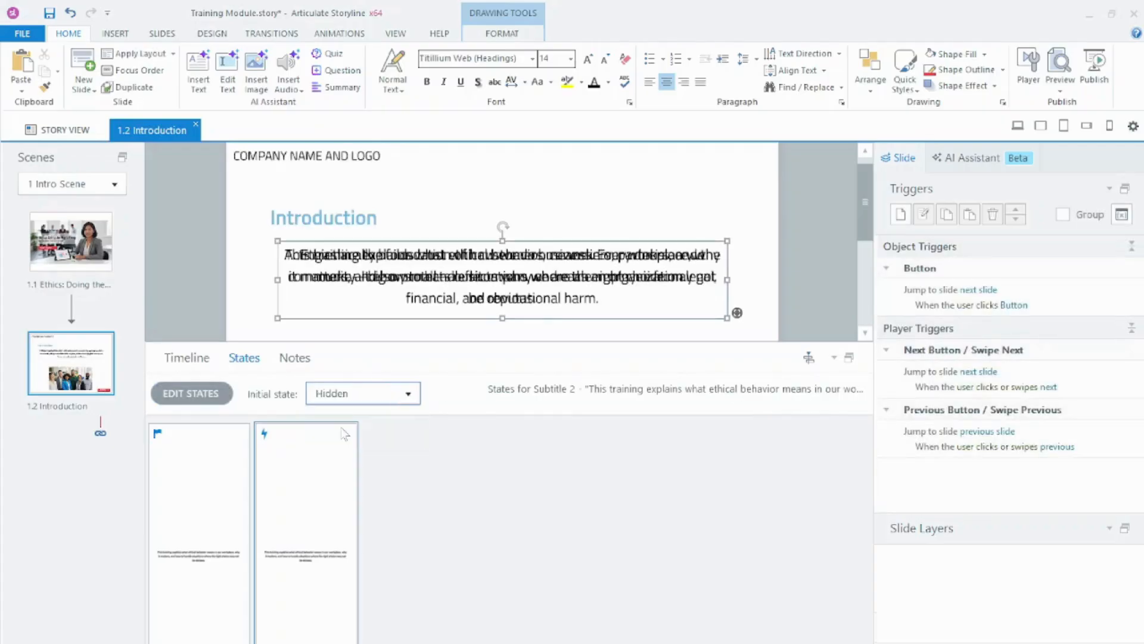
{"action": "left_click", "coordinate": [199, 361]}
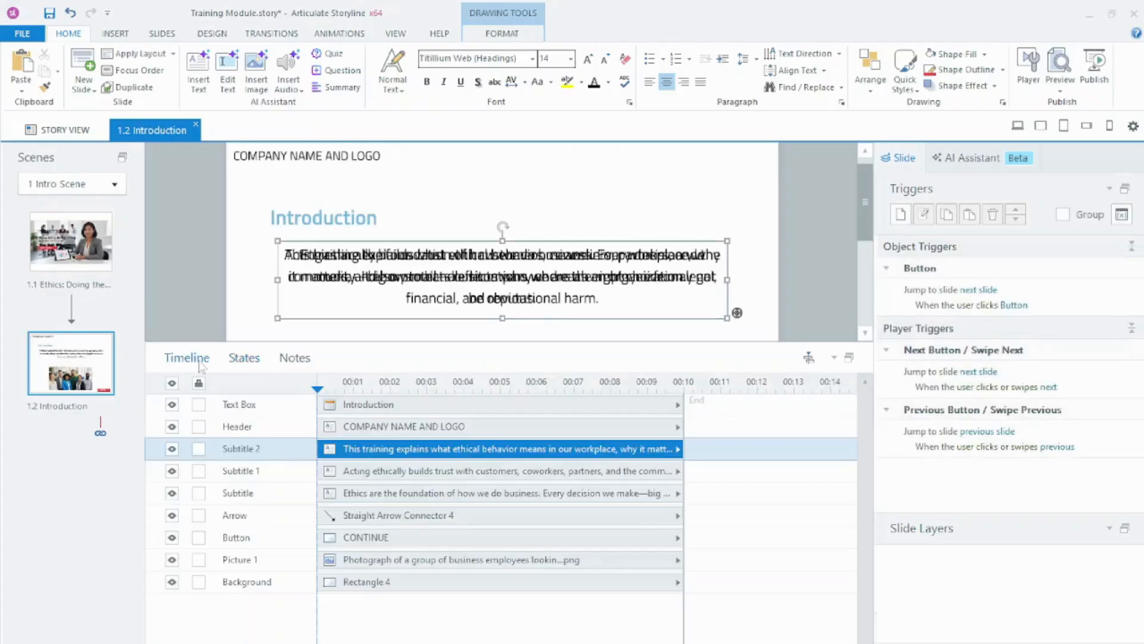
Step: Extend the Introduction slide's timeline to 30 seconds and save the project with the "Ethics are the foundation" text box selected
{"action": "left_click", "coordinate": [596, 472]}
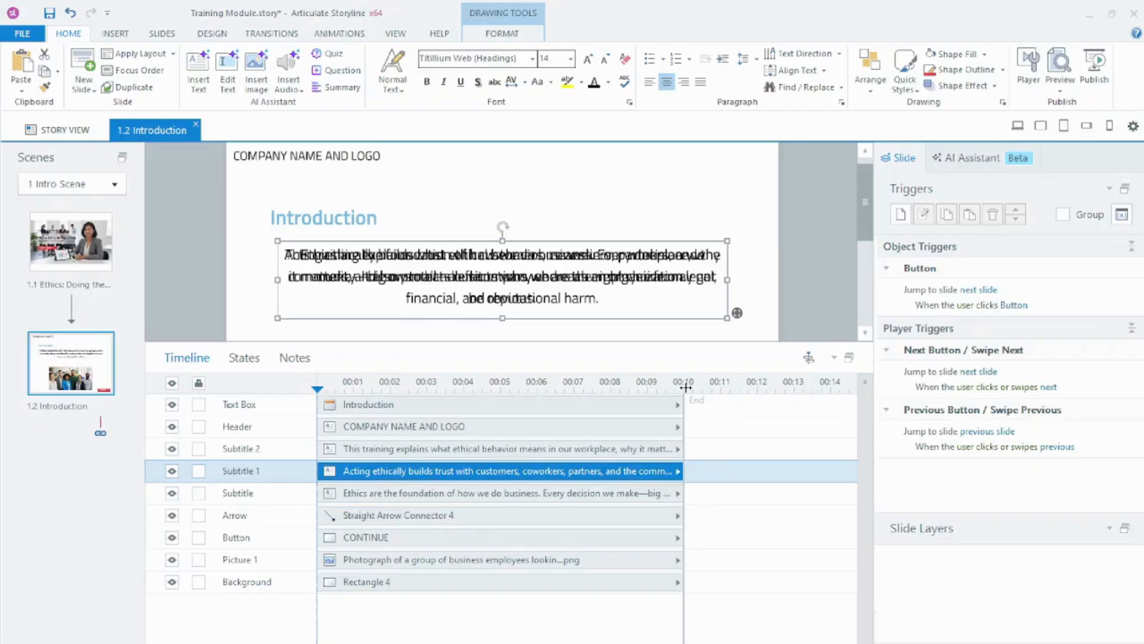
{"action": "left_click_drag", "start_coordinate": [683, 384], "coordinate": [847, 385]}
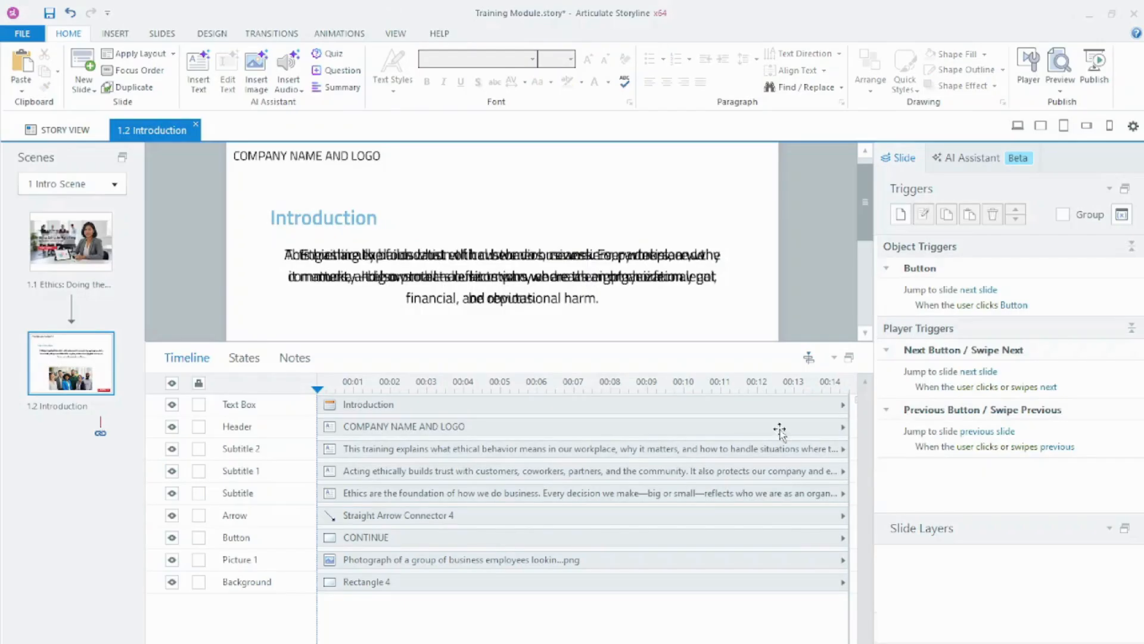
{"action": "mouse_move", "coordinate": [849, 391]}
{"action": "left_mouse_down"}
{"action": "mouse_move", "coordinate": [1059, 384]}
{"action": "mouse_move", "coordinate": [629, 381]}
{"action": "left_mouse_up"}
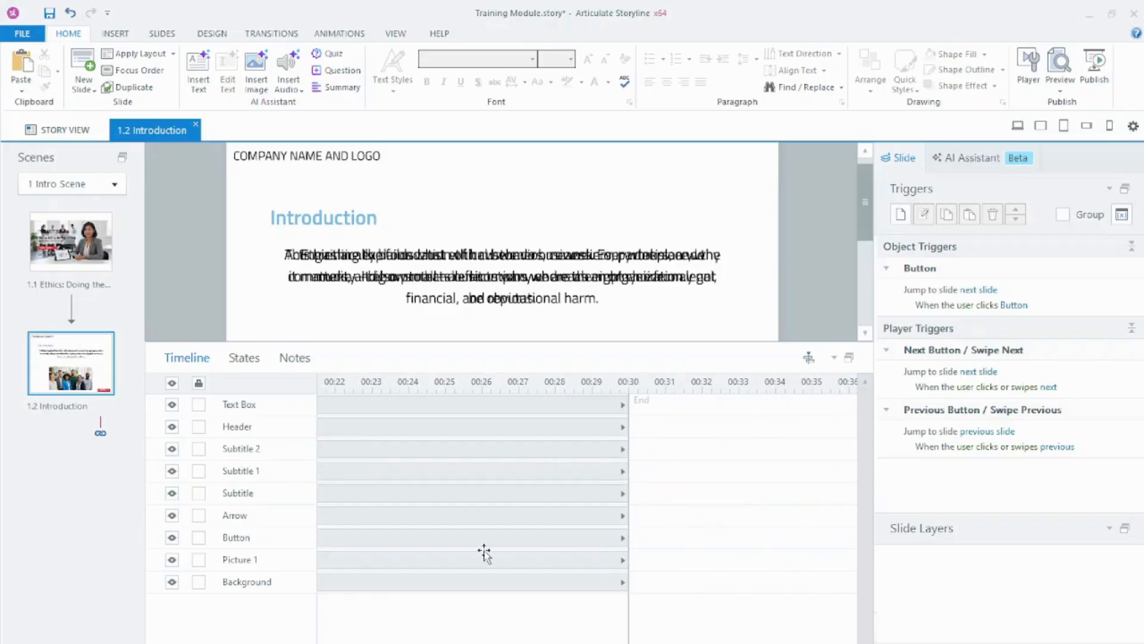
{"action": "scroll", "coordinate": [587, 506], "scroll_direction": "left", "scroll_amount": 10}
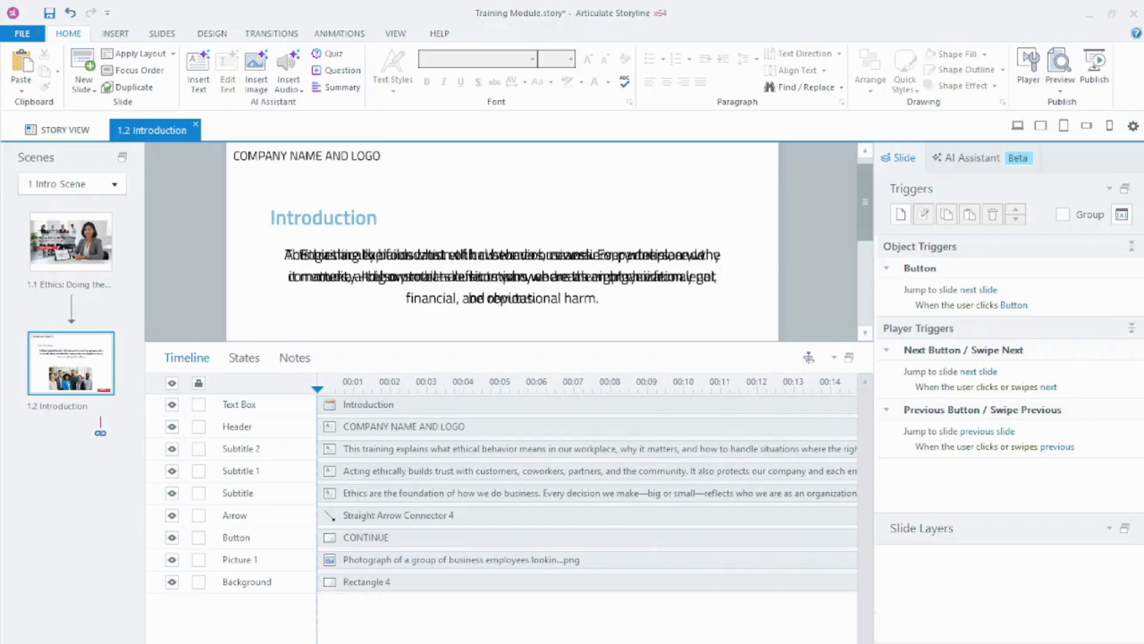
{"action": "left_click", "coordinate": [392, 492]}
{"action": "left_click", "coordinate": [49, 13]}
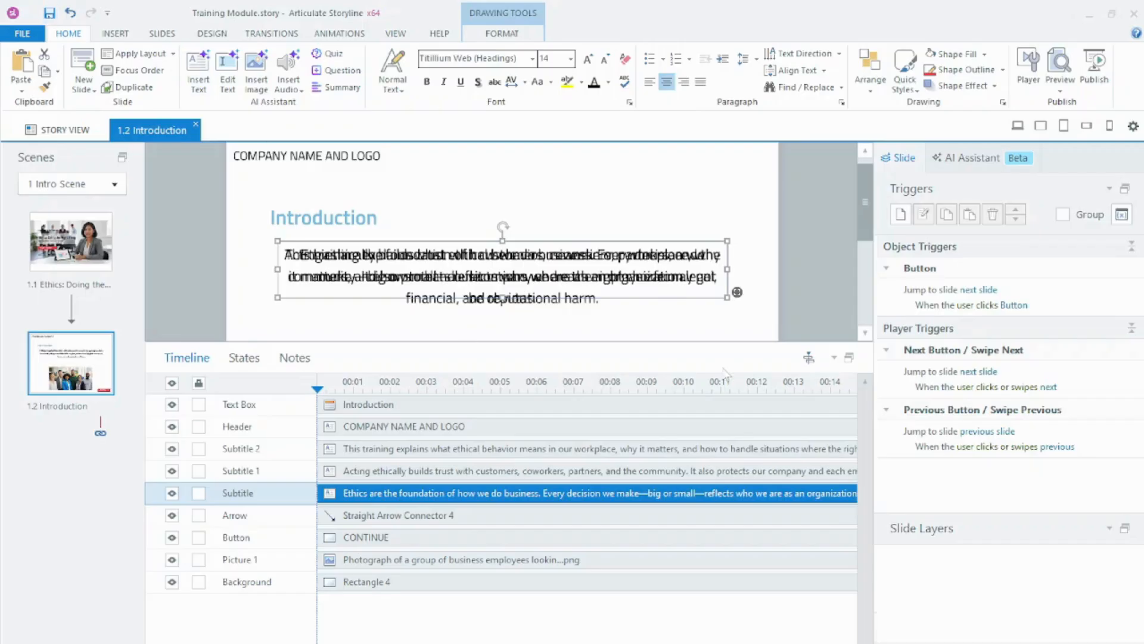
Step: Start a new trigger that changes the state of the "Ethics are the foundation" text box to Hidden
{"action": "left_click", "coordinate": [900, 216]}
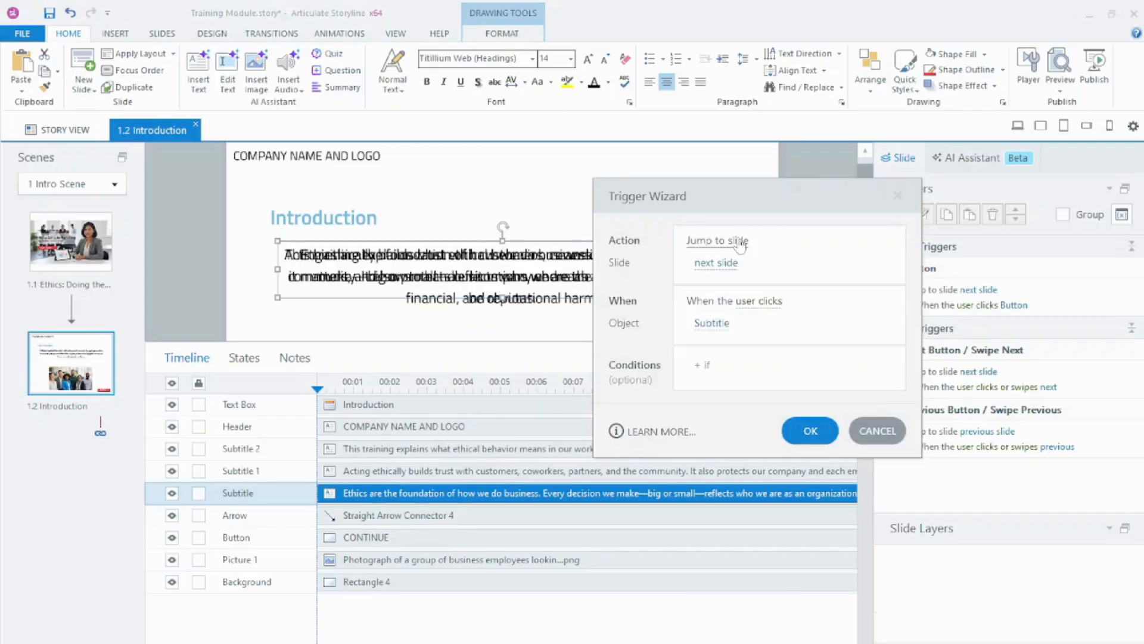
{"action": "left_click", "coordinate": [739, 244]}
{"action": "left_click", "coordinate": [749, 307]}
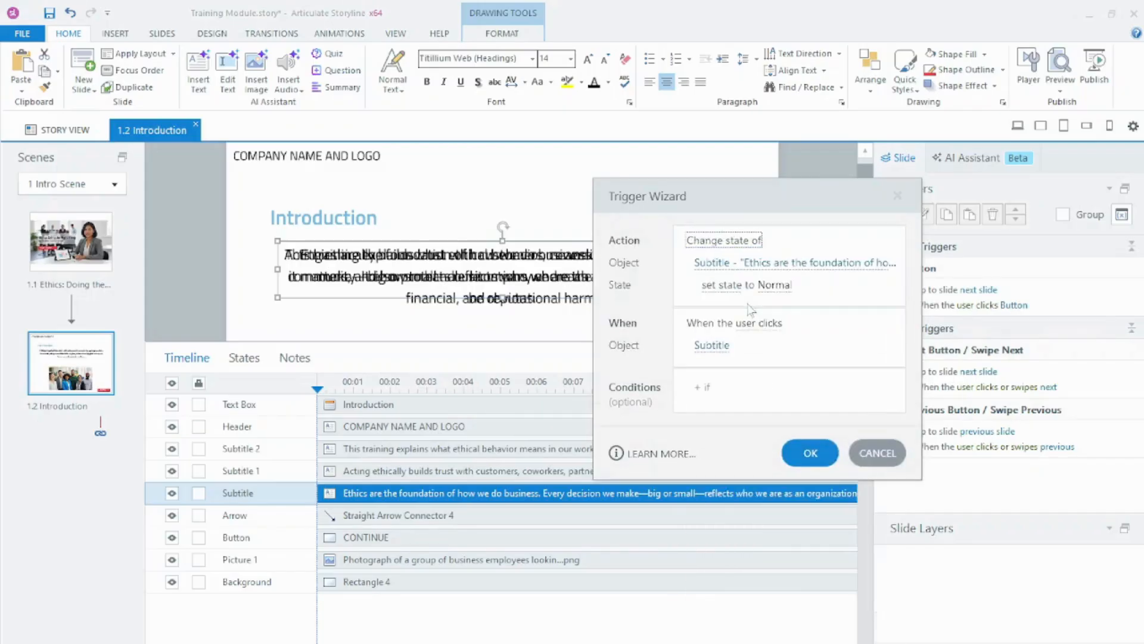
{"action": "left_click", "coordinate": [774, 286]}
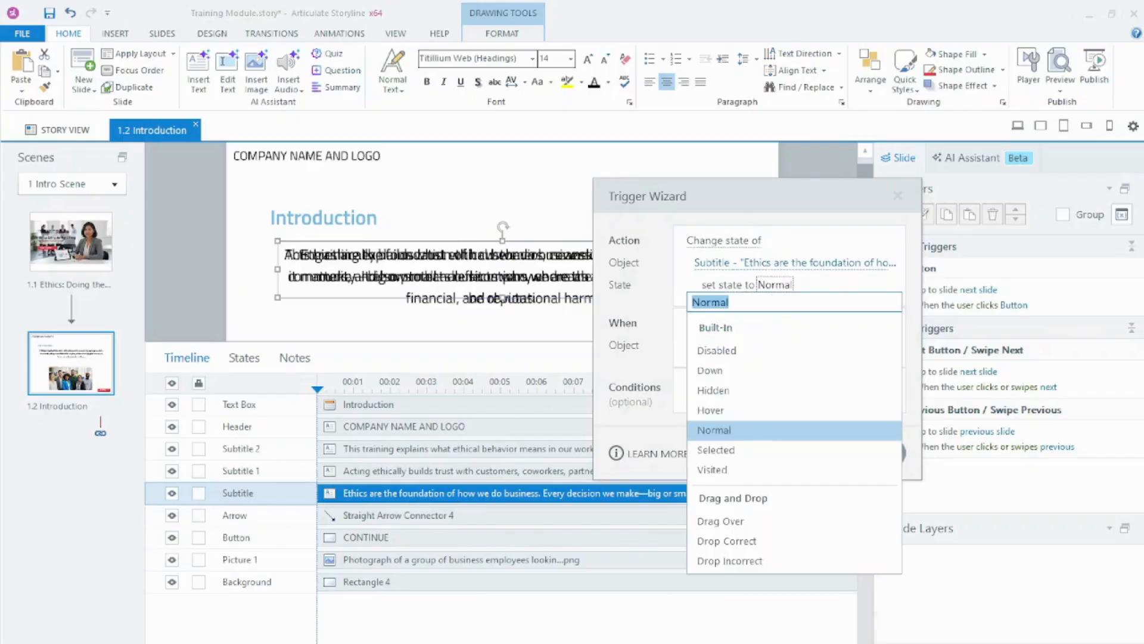
{"action": "left_click", "coordinate": [726, 392]}
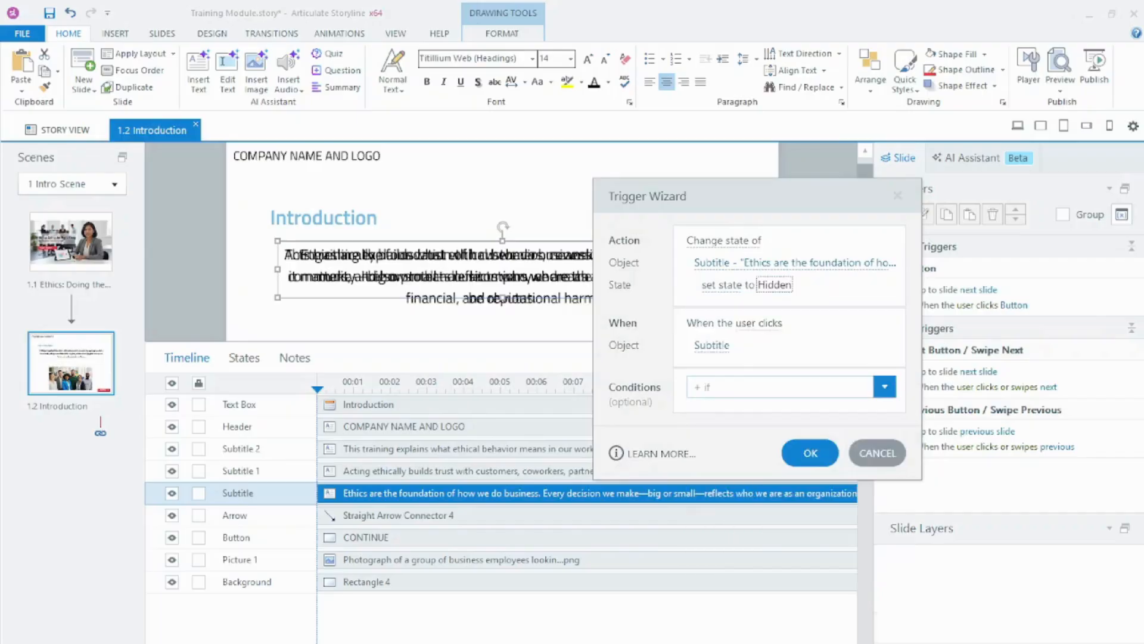
Step: Make the Hidden trigger run when the timeline reaches 0m 10s and create it
{"action": "left_click", "coordinate": [763, 323]}
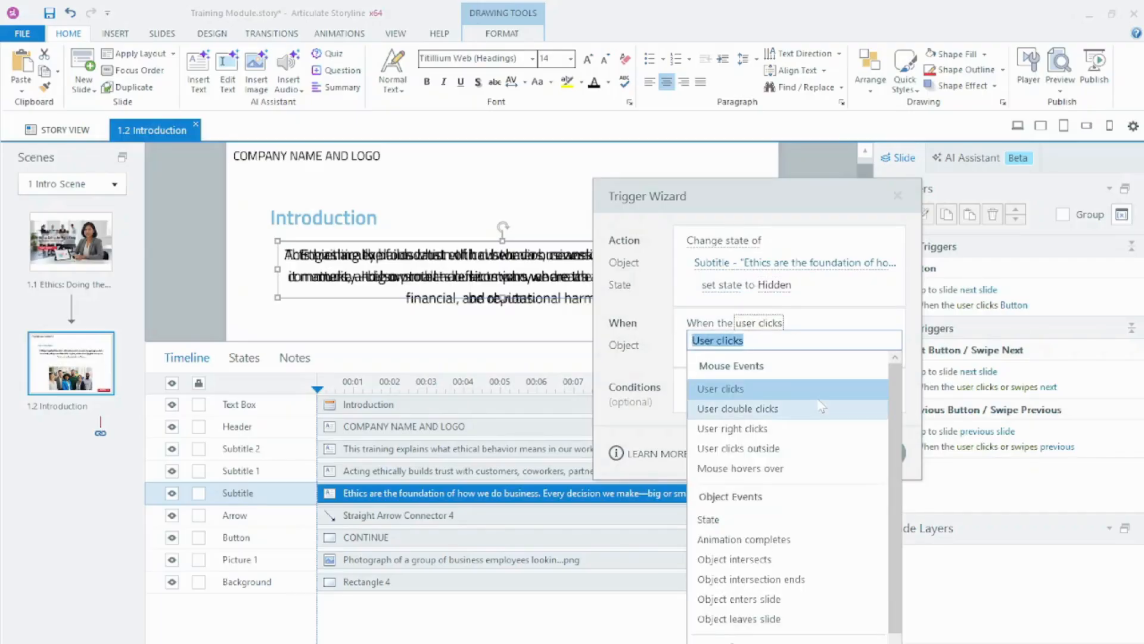
{"action": "left_click_drag", "start_coordinate": [892, 443], "coordinate": [877, 594]}
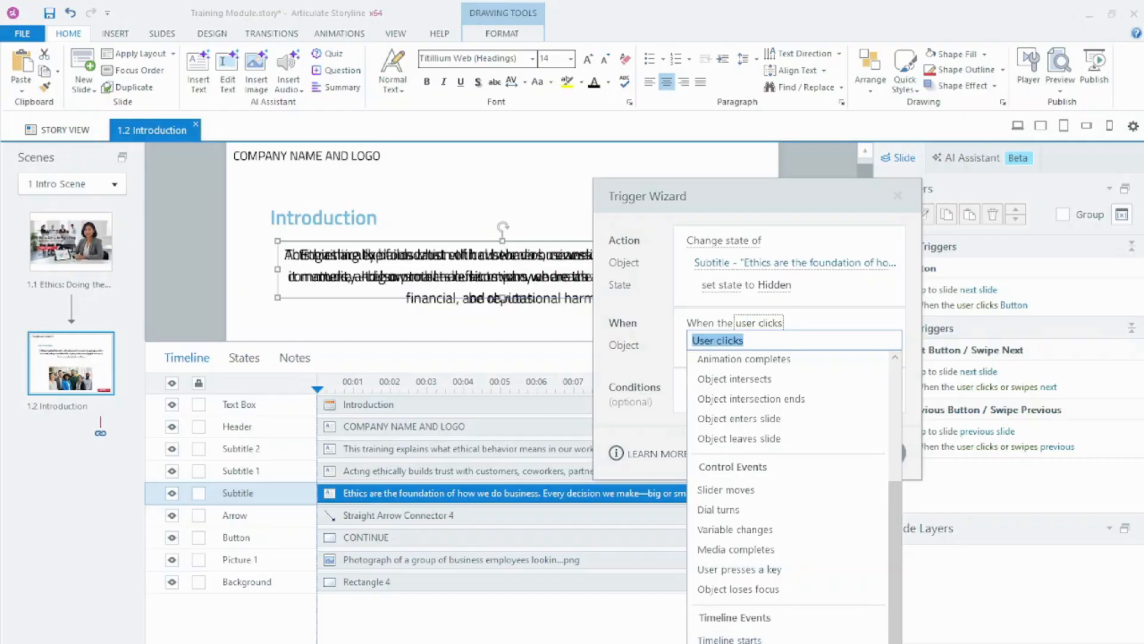
{"action": "left_click", "coordinate": [739, 642]}
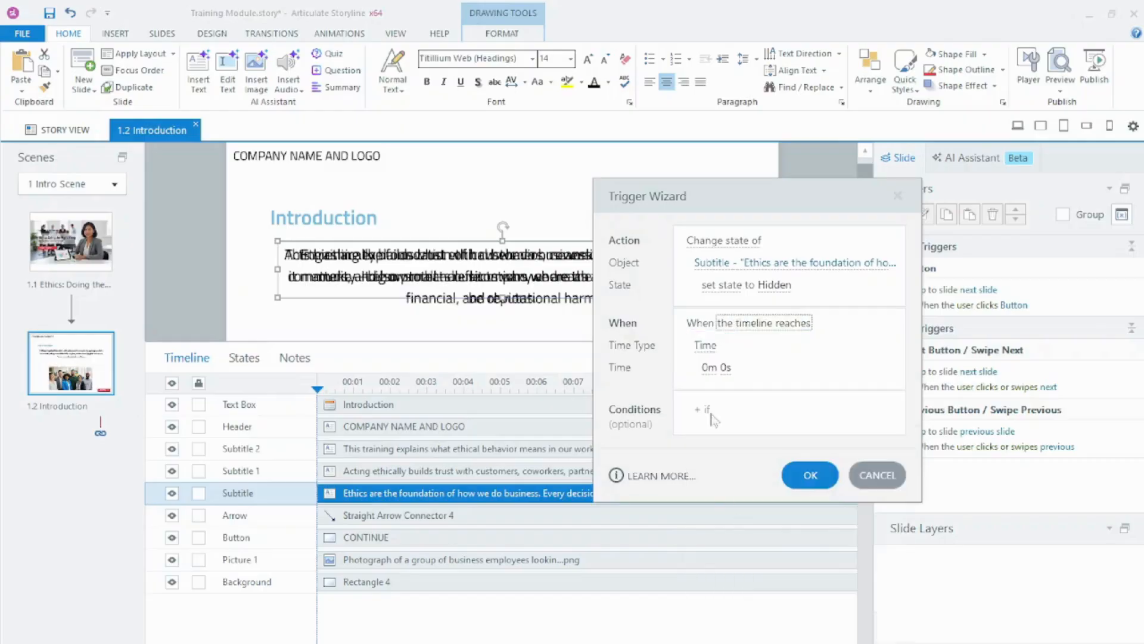
{"action": "left_click", "coordinate": [724, 369]}
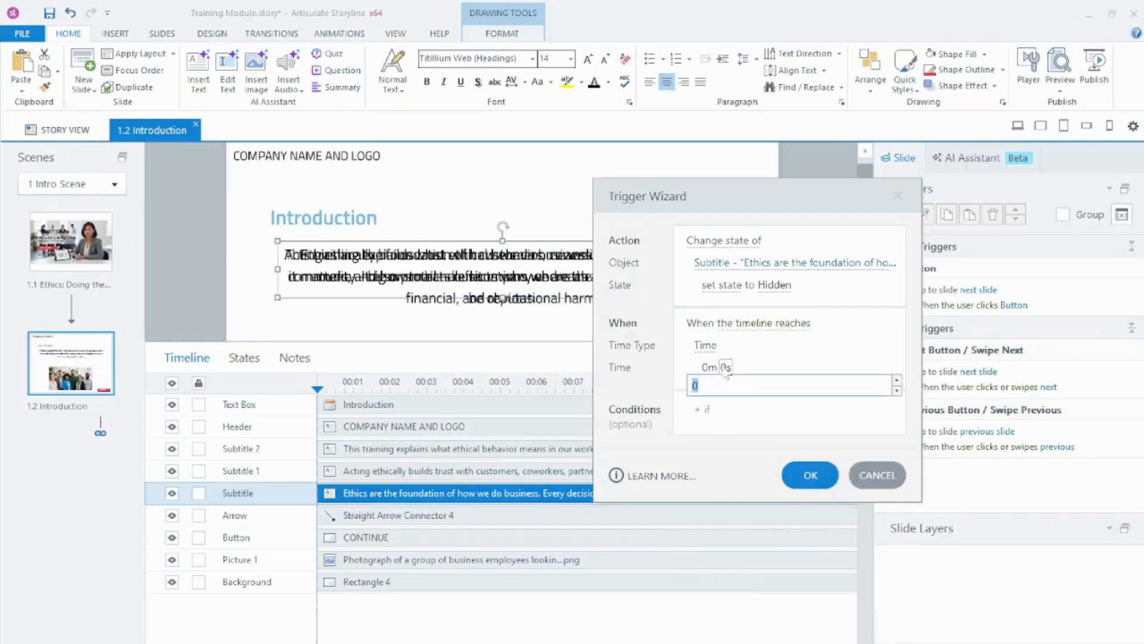
{"action": "type", "text": "10"}
{"action": "left_click", "coordinate": [797, 436]}
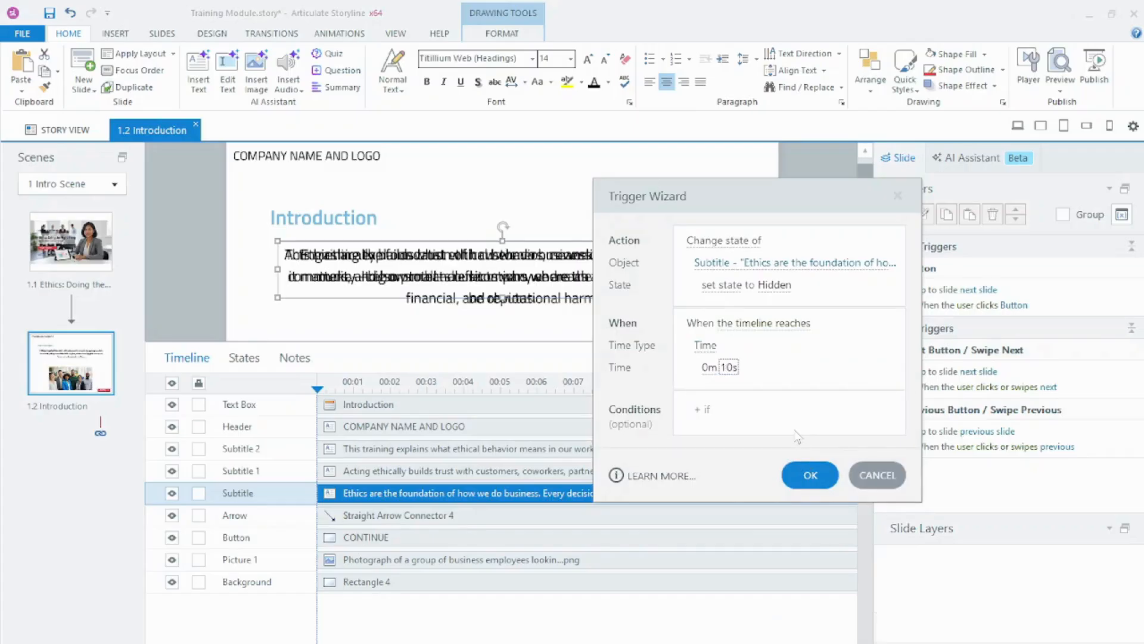
{"action": "left_click", "coordinate": [805, 475]}
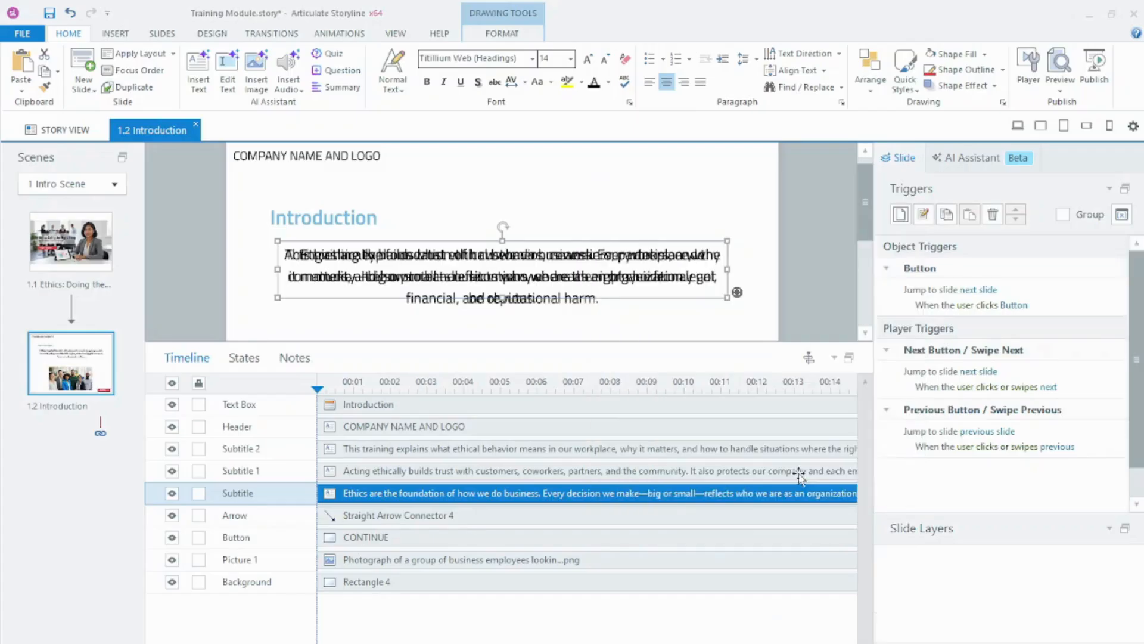
Step: Start another trigger that changes the state of Subtitle 1, the "Acting ethically builds trust" text box, to Normal
{"action": "left_click", "coordinate": [901, 216]}
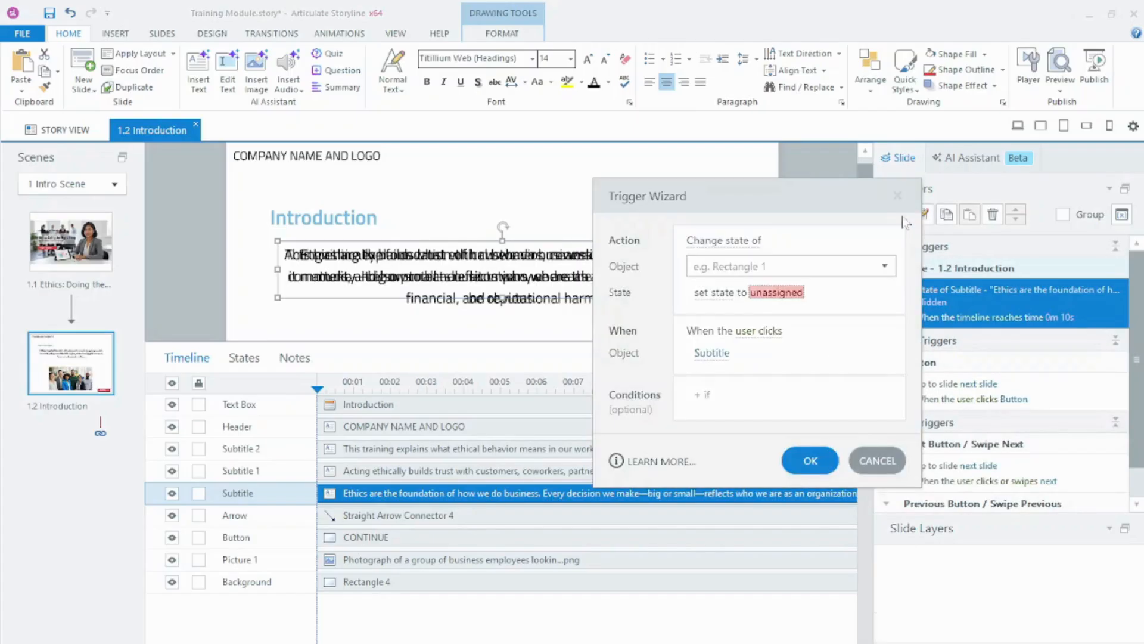
{"action": "left_click", "coordinate": [745, 244]}
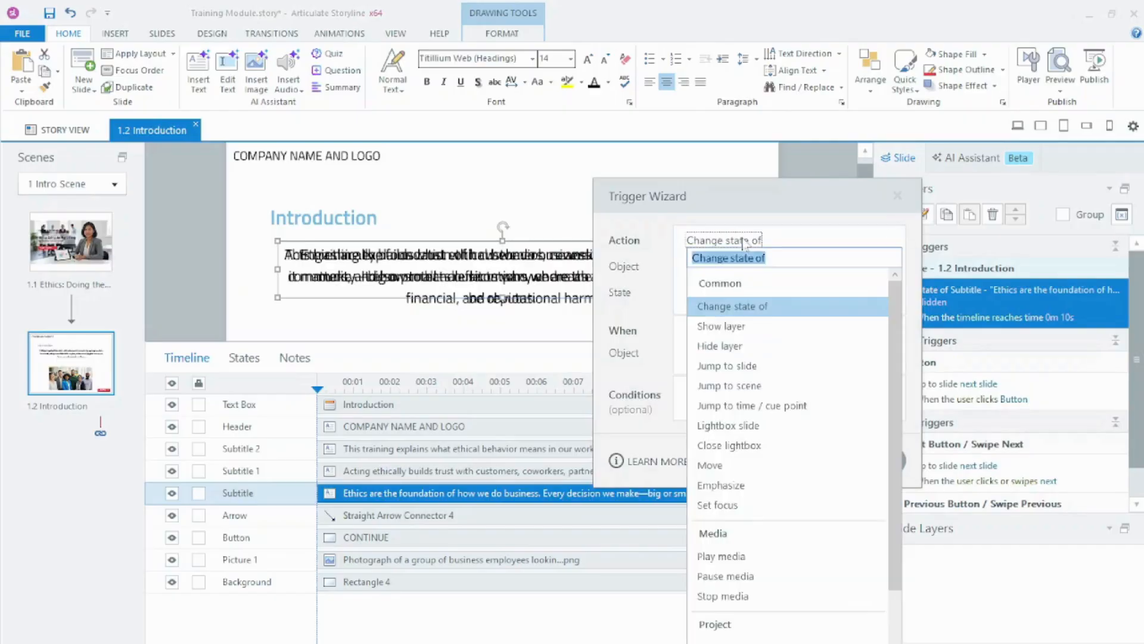
{"action": "left_click", "coordinate": [749, 311]}
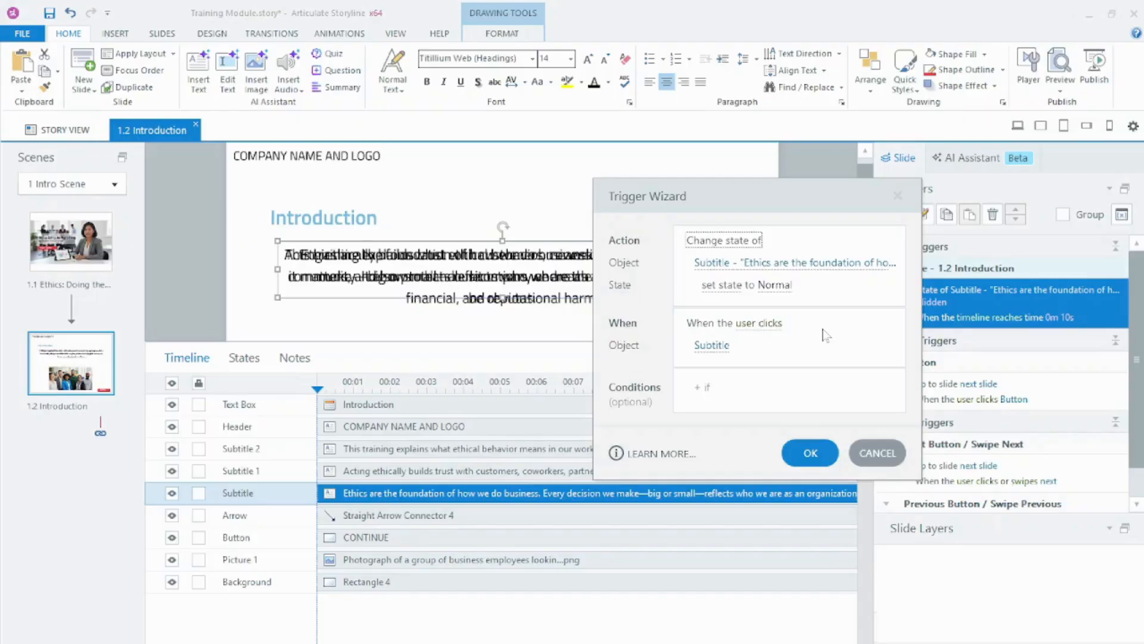
{"action": "left_click", "coordinate": [821, 270]}
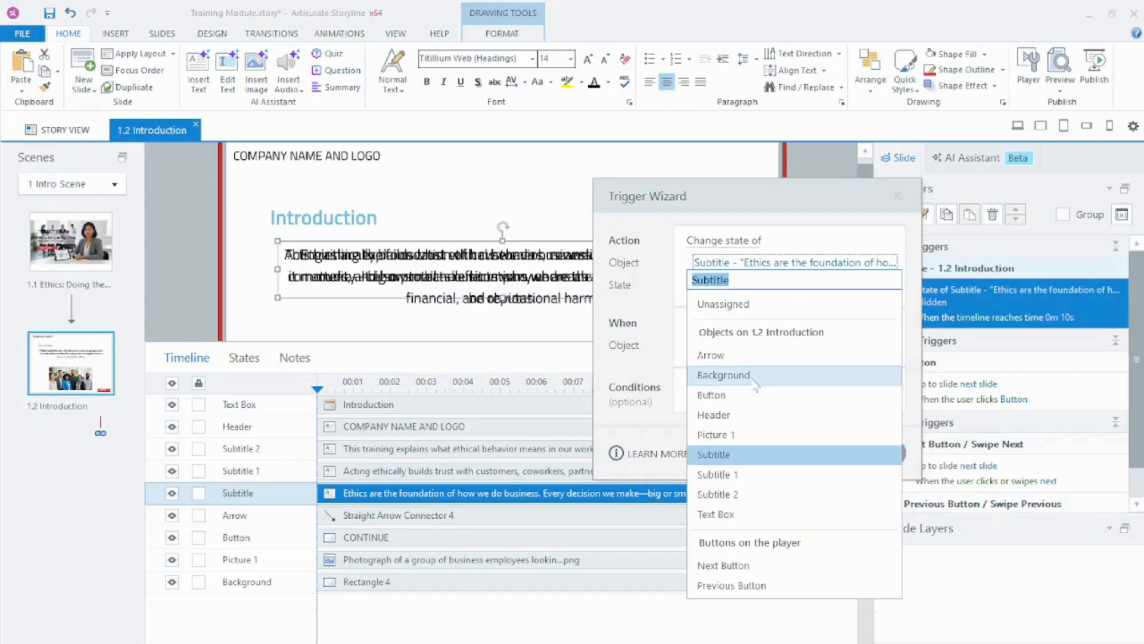
{"action": "left_click", "coordinate": [735, 475]}
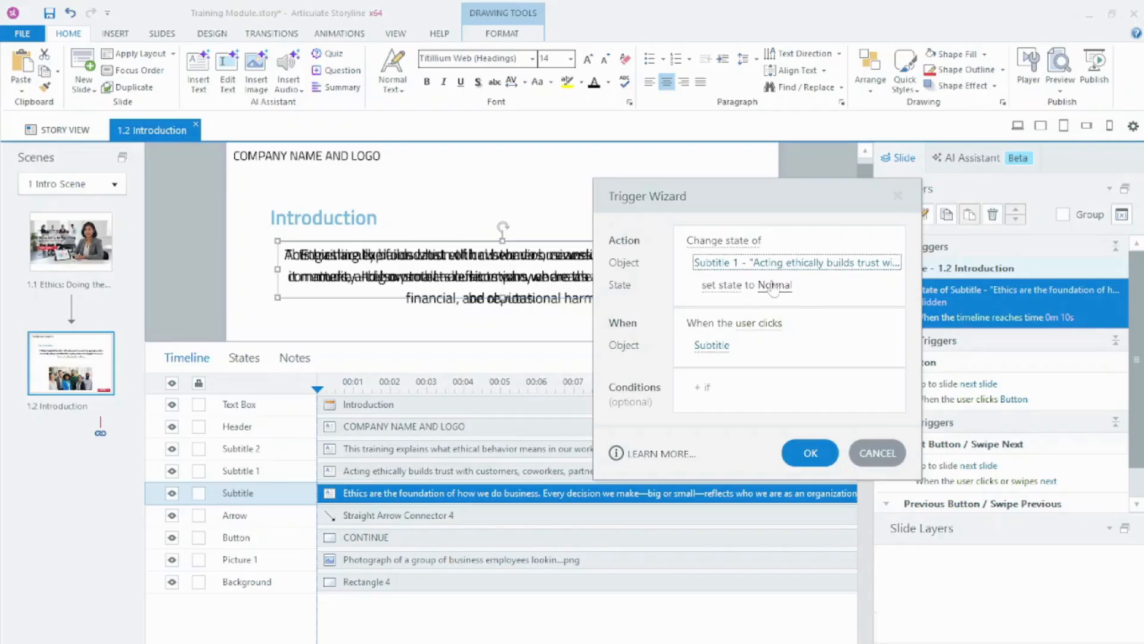
Step: Make the Subtitle 1 trigger run when the timeline reaches 0m 10s and create it
{"action": "left_click", "coordinate": [754, 324]}
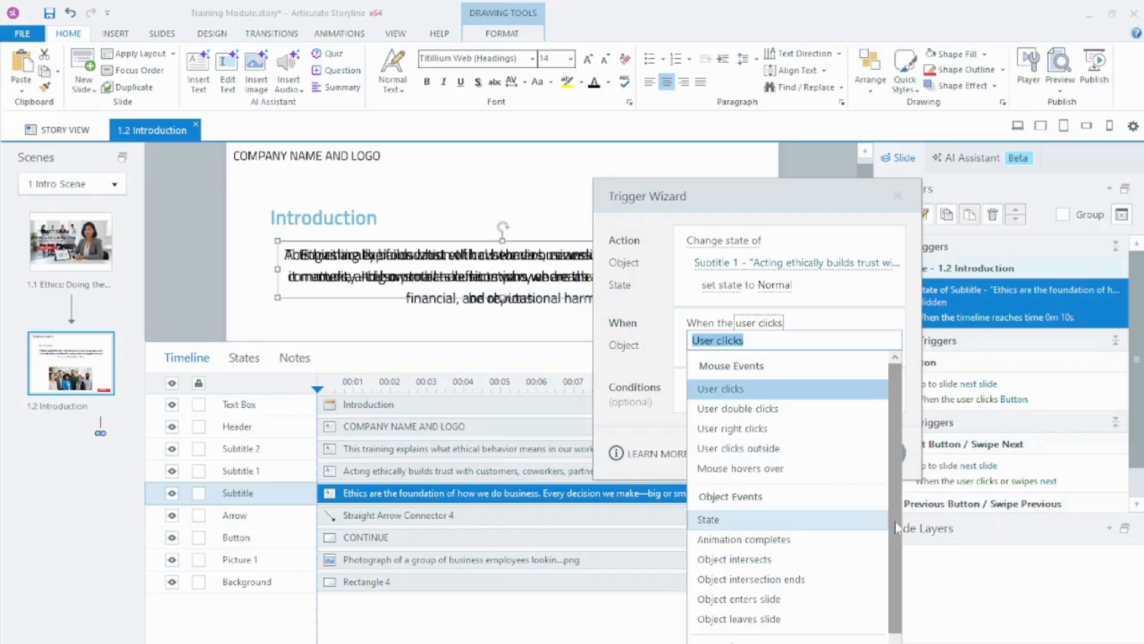
{"action": "scroll", "coordinate": [896, 528], "scroll_direction": "down", "scroll_amount": 3}
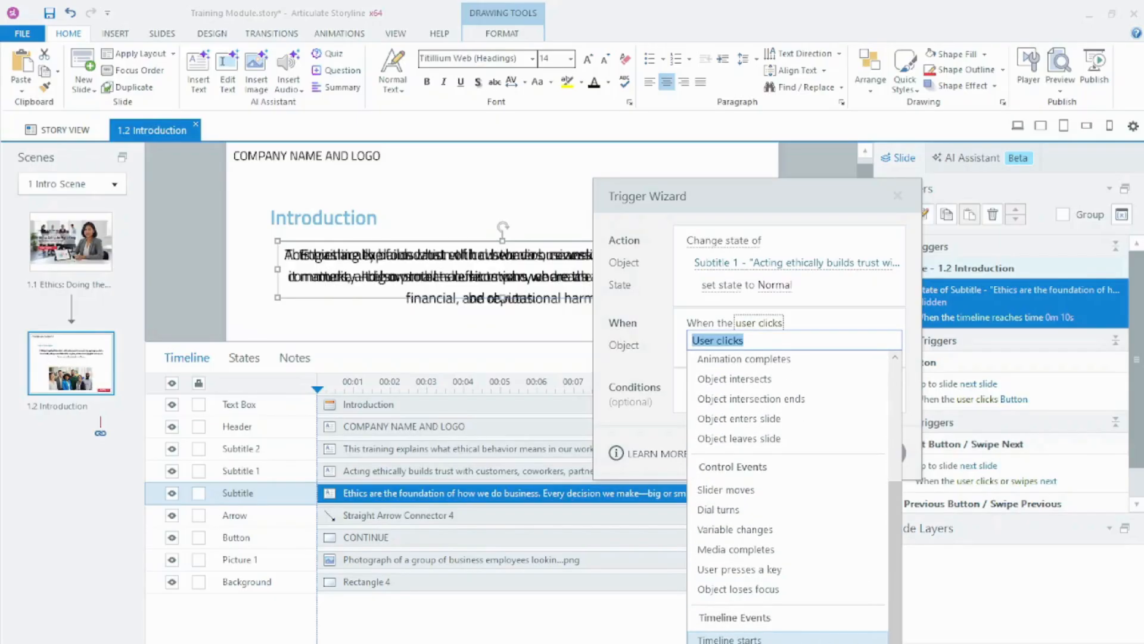
{"action": "left_click", "coordinate": [739, 643]}
{"action": "left_click", "coordinate": [724, 372]}
{"action": "type", "text": "10"}
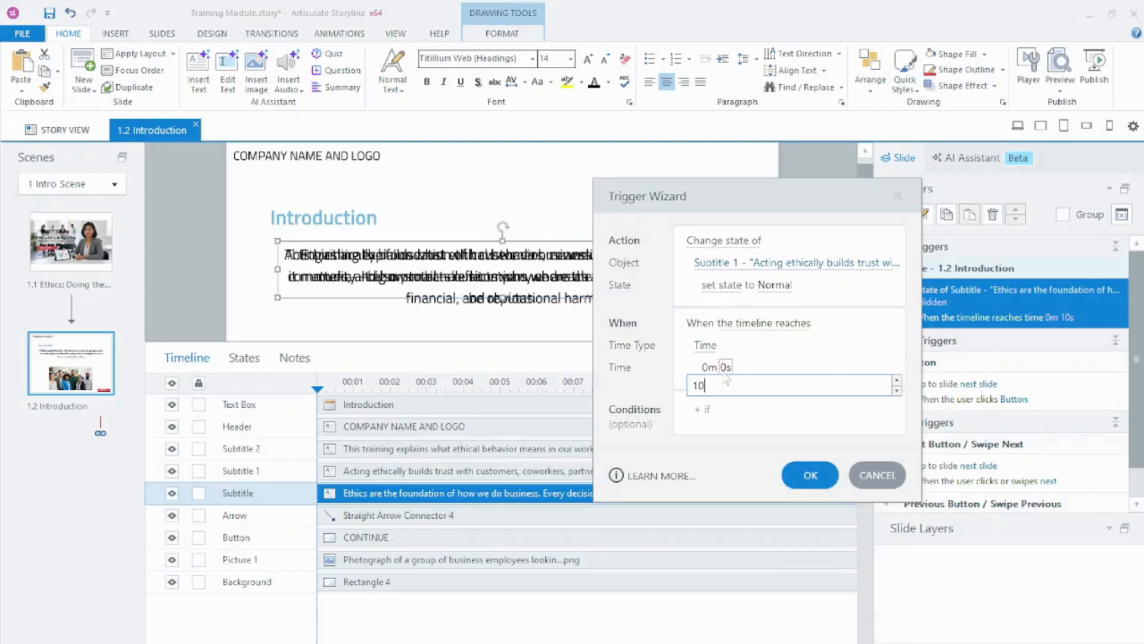
{"action": "left_click", "coordinate": [809, 472]}
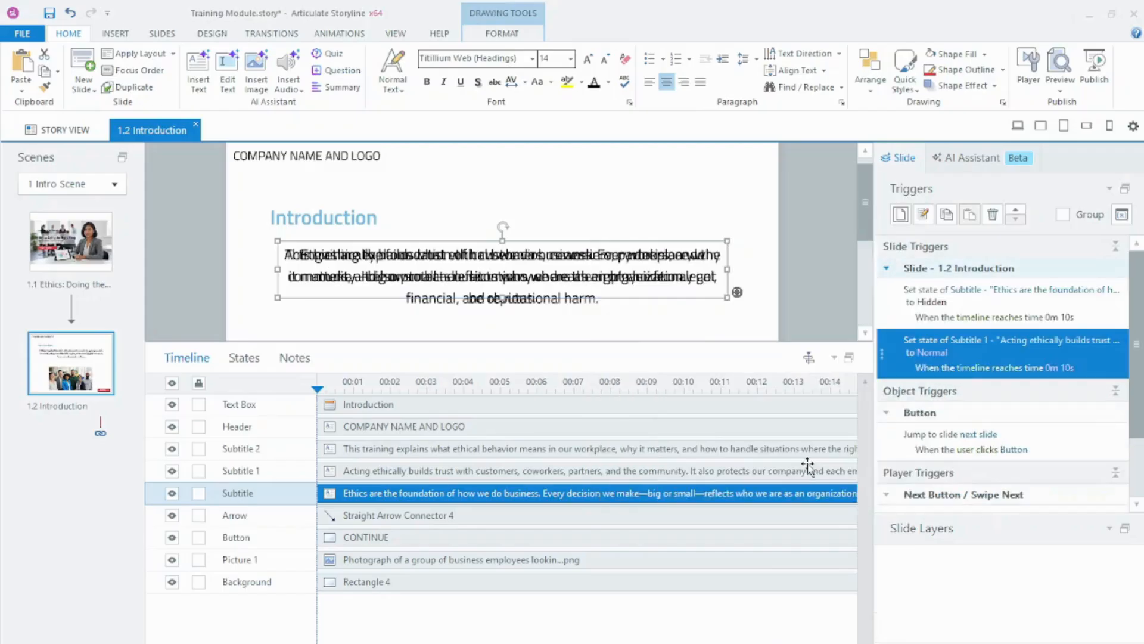
Step: Start a new trigger that changes the state of Subtitle 1, the "Acting ethically builds trust" text box, to Hidden
{"action": "left_click", "coordinate": [899, 215]}
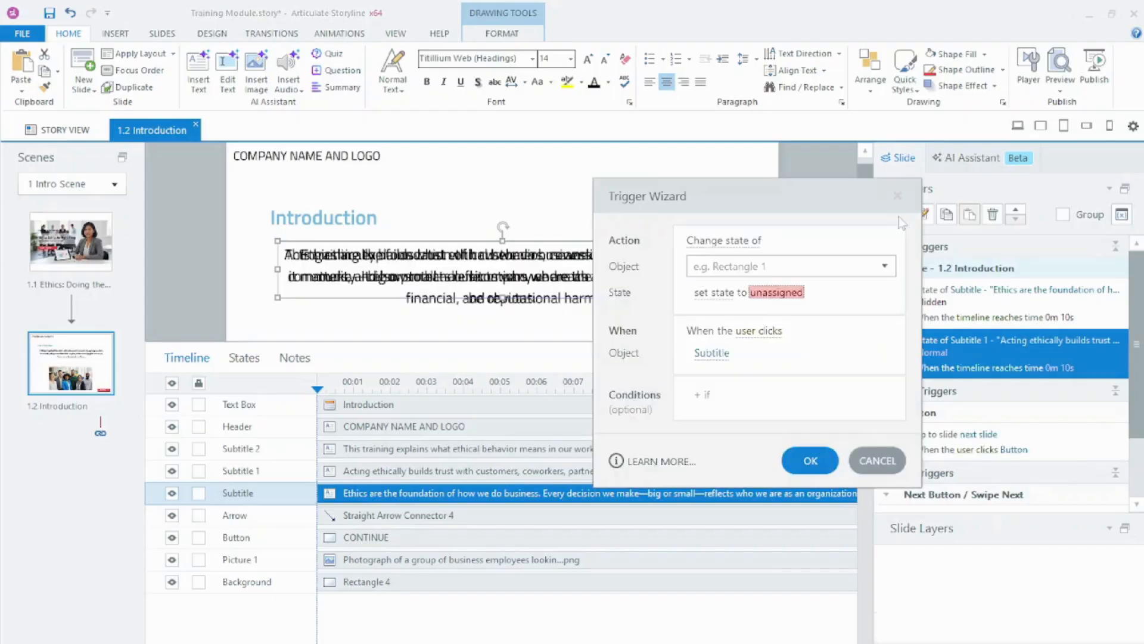
{"action": "left_click", "coordinate": [763, 241]}
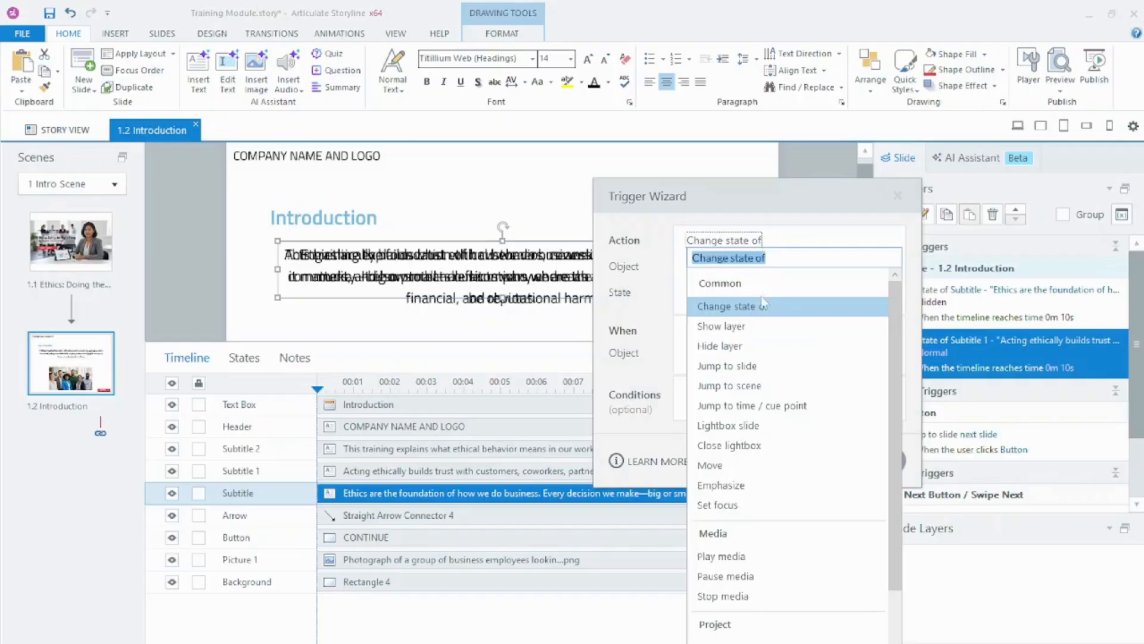
{"action": "left_click", "coordinate": [741, 306]}
{"action": "left_click", "coordinate": [782, 264]}
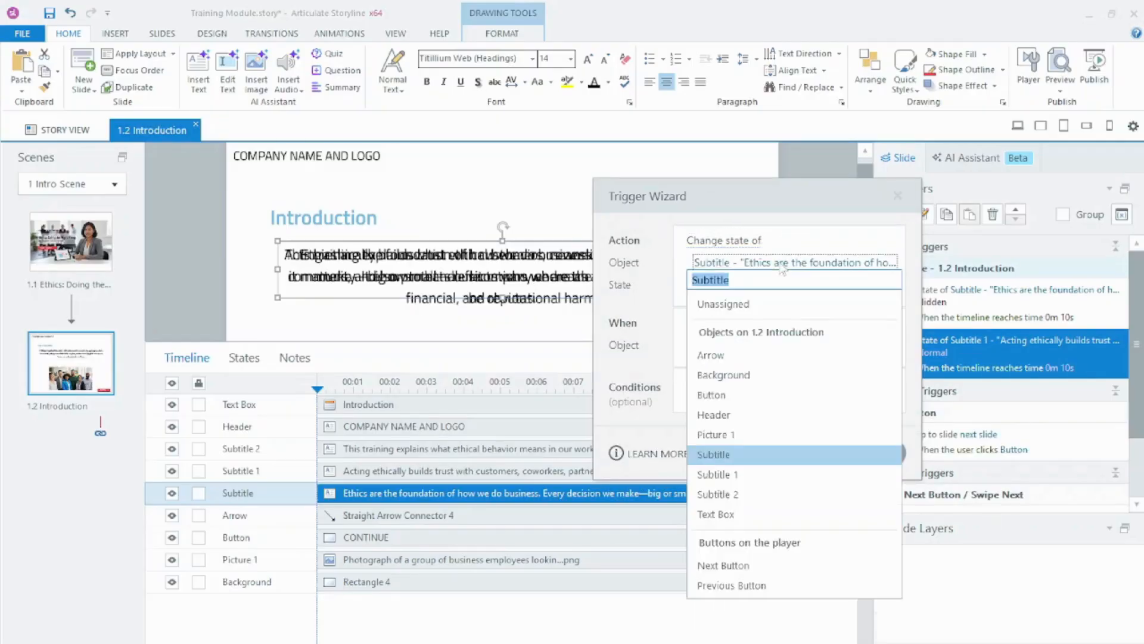
{"action": "left_click", "coordinate": [723, 475]}
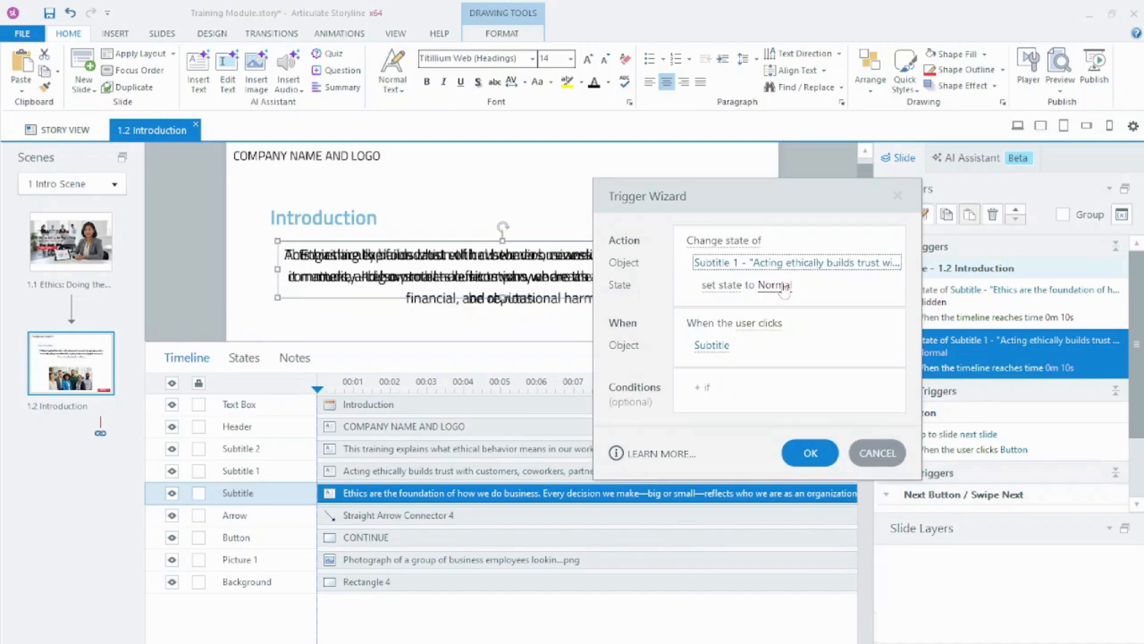
{"action": "left_click", "coordinate": [782, 287]}
{"action": "left_click", "coordinate": [738, 389]}
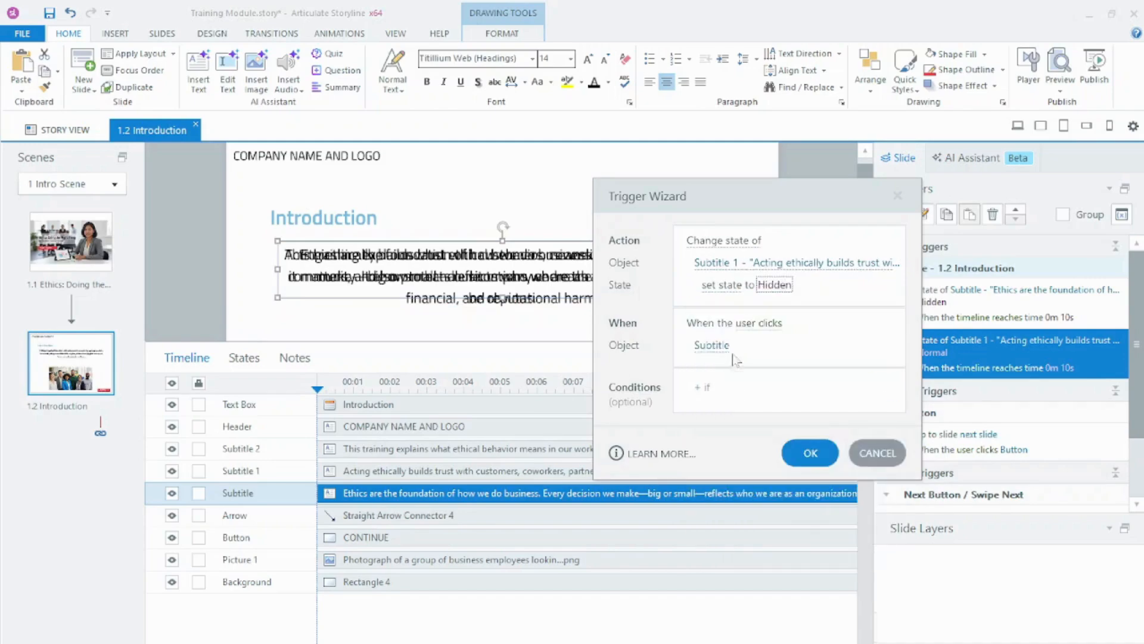
Step: Make the Subtitle 1 Hidden trigger run when the timeline reaches 0m 20s and create it
{"action": "left_click", "coordinate": [760, 323]}
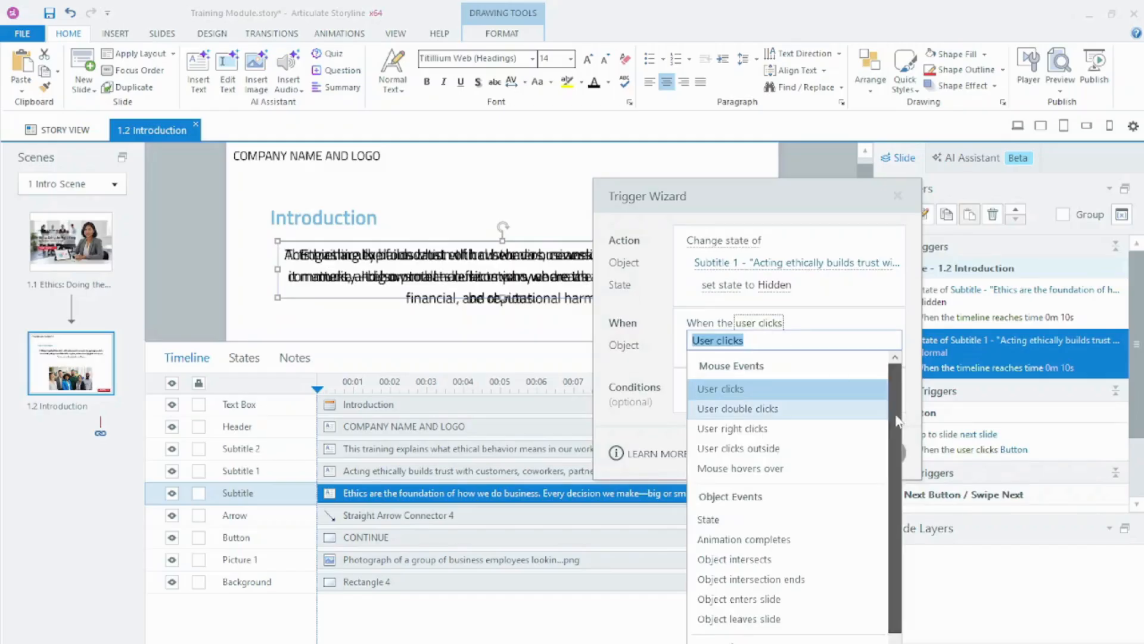
{"action": "scroll", "coordinate": [898, 421], "scroll_direction": "down", "scroll_amount": 3}
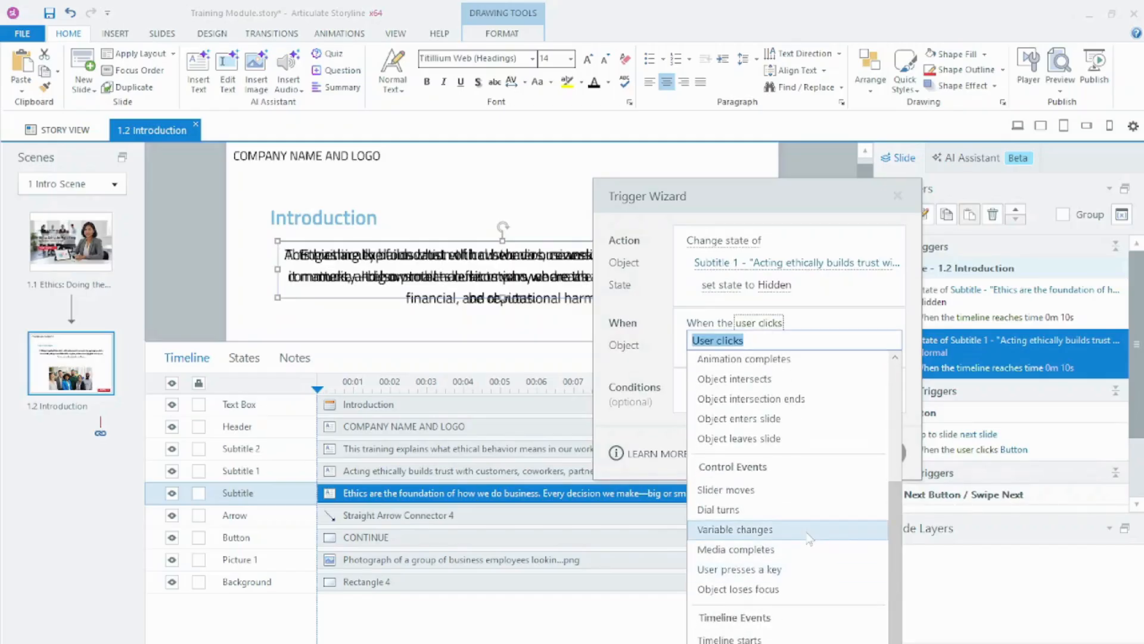
{"action": "left_click", "coordinate": [736, 640]}
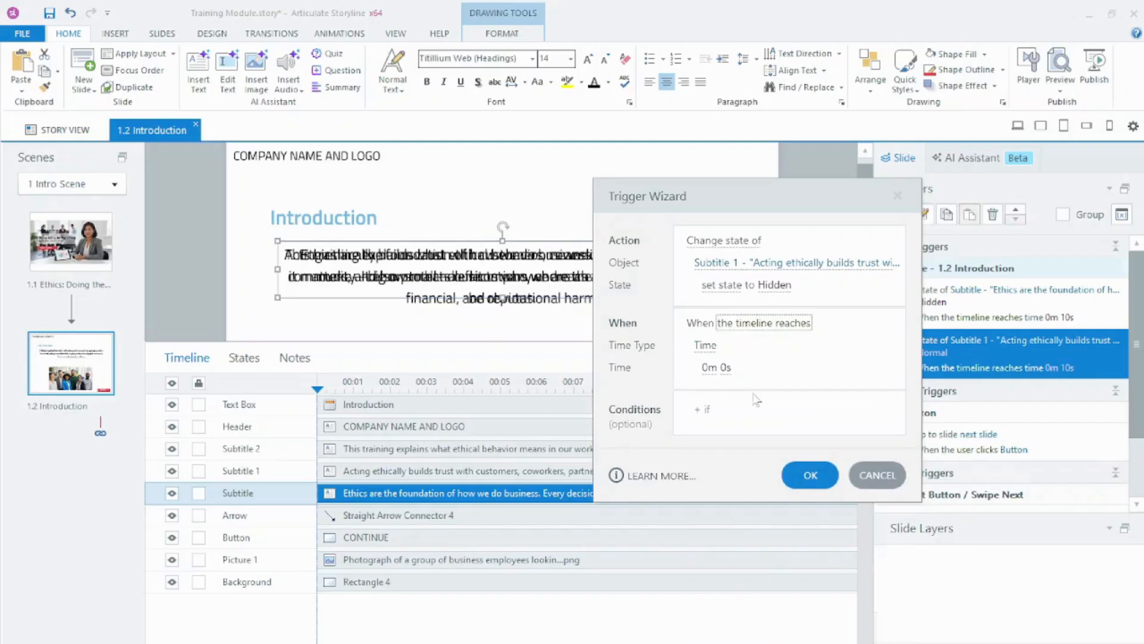
{"action": "left_click", "coordinate": [726, 367]}
{"action": "type", "text": "2"}
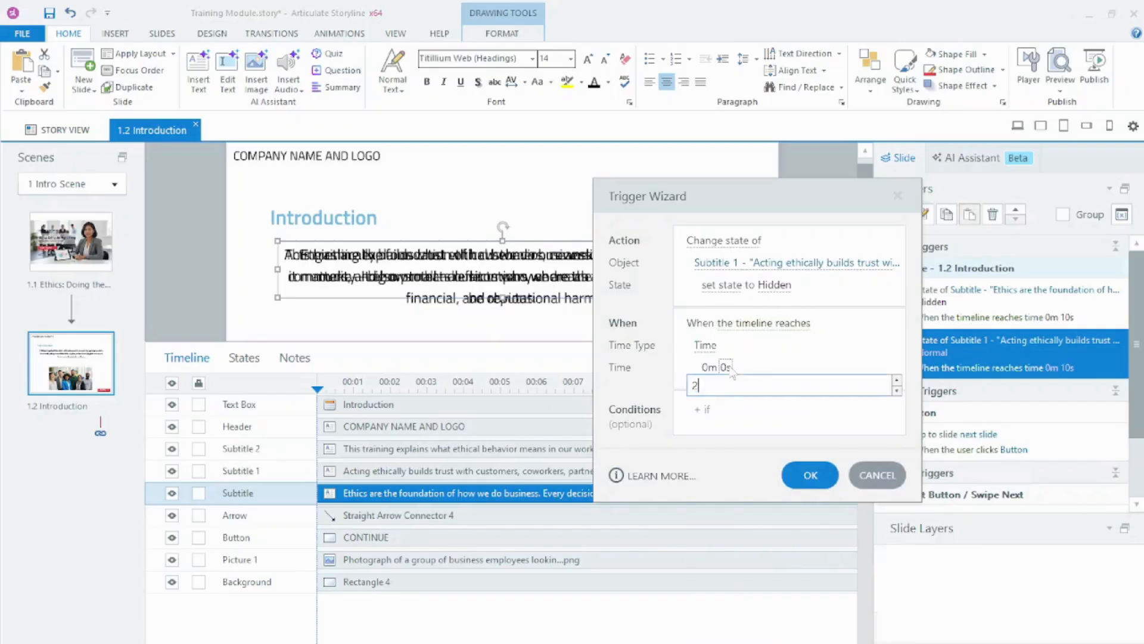
{"action": "type", "text": "0"}
{"action": "left_click", "coordinate": [700, 424]}
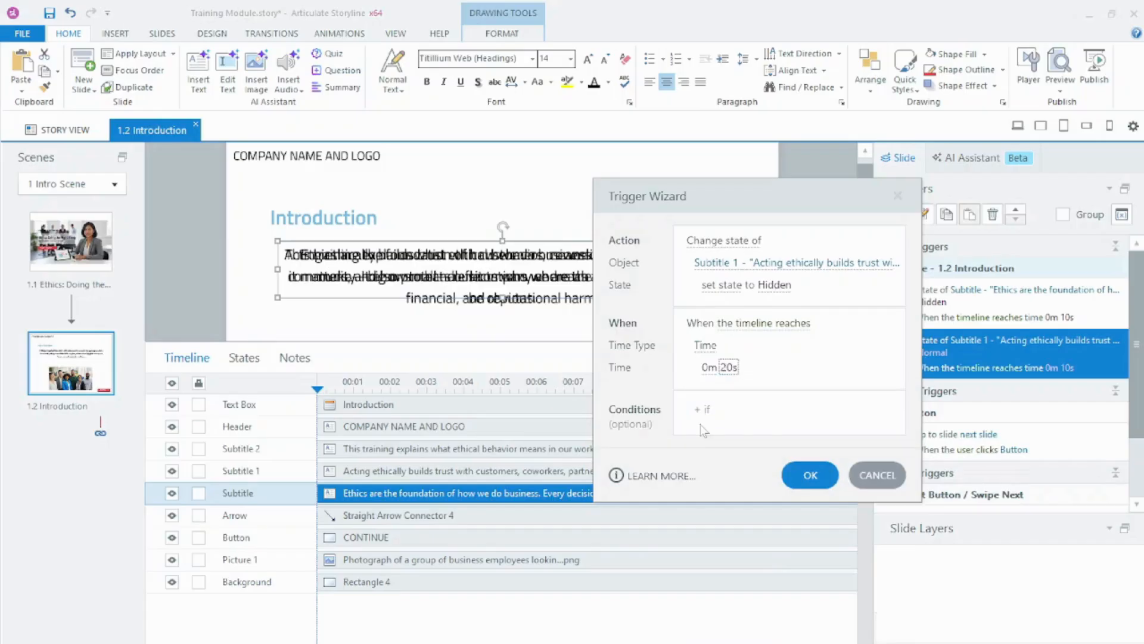
{"action": "left_click", "coordinate": [809, 475]}
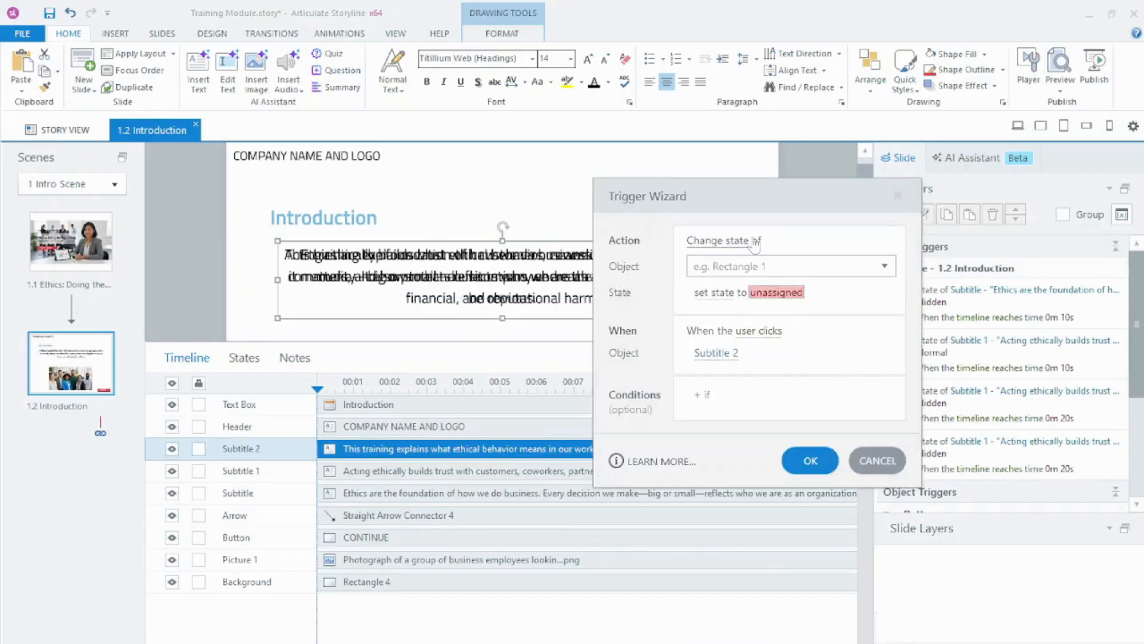
Step: Create a trigger that sets Subtitle 2, the "This training explains" text box, to Normal when the timeline reaches 0m 20s
{"action": "left_click", "coordinate": [756, 242]}
{"action": "left_click", "coordinate": [755, 307]}
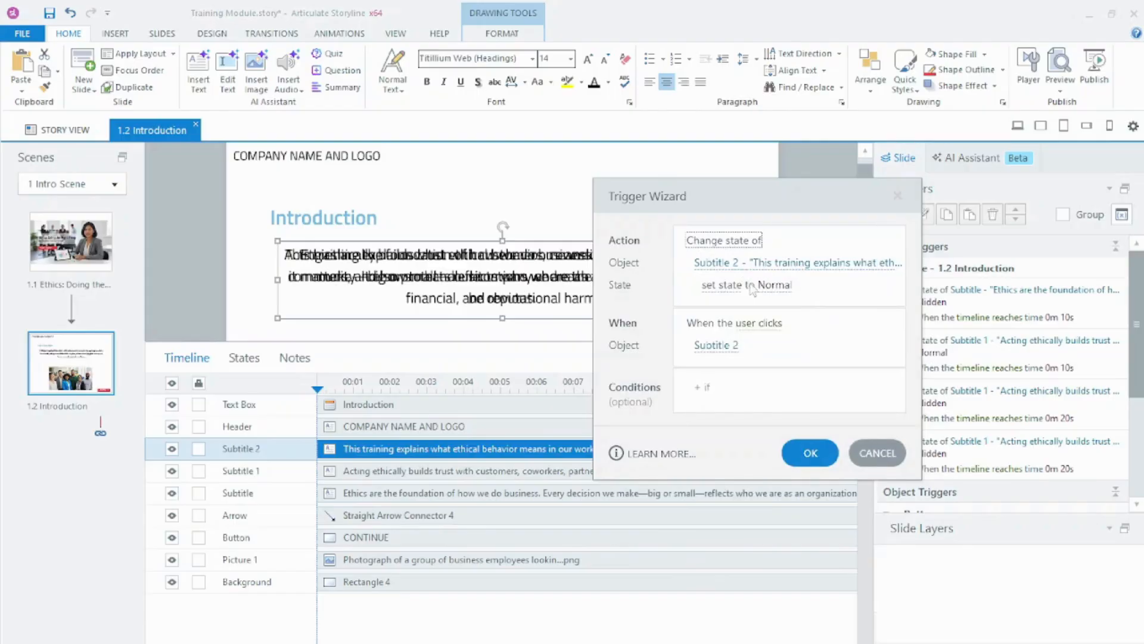
{"action": "left_click", "coordinate": [762, 324]}
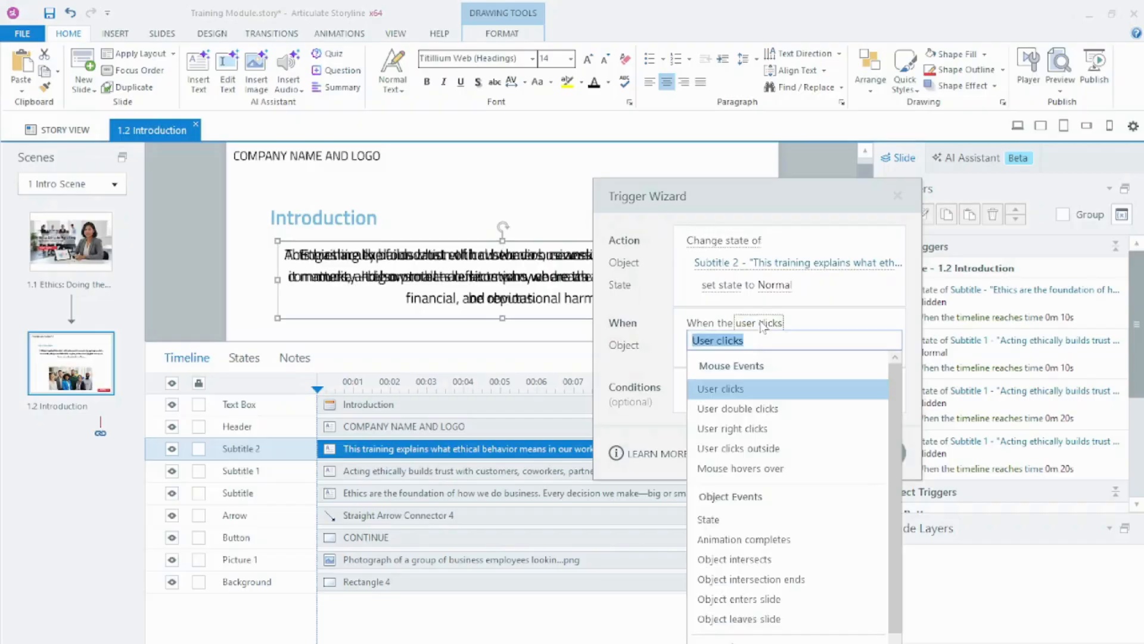
{"action": "scroll", "coordinate": [900, 486], "scroll_direction": "down", "scroll_amount": 3}
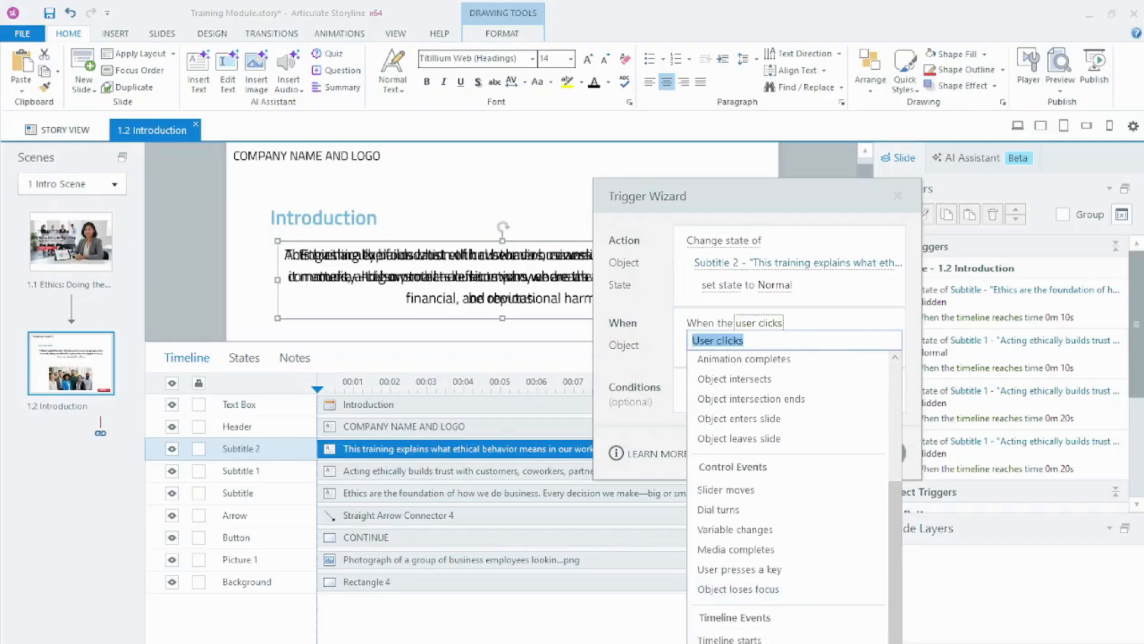
{"action": "left_click", "coordinate": [745, 641]}
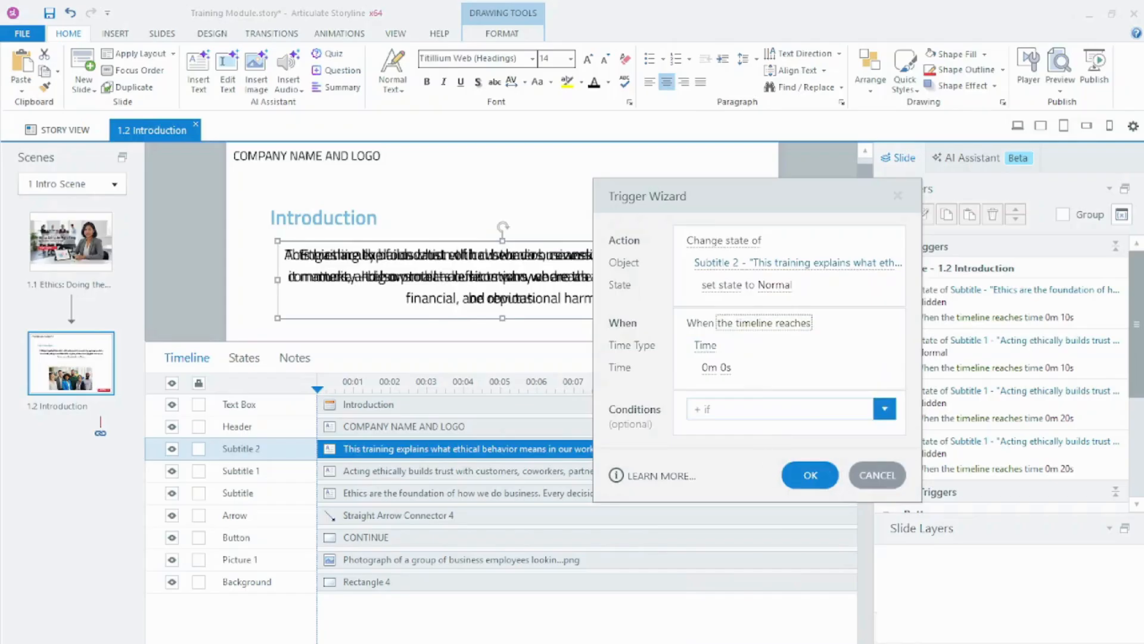
{"action": "left_click", "coordinate": [725, 367]}
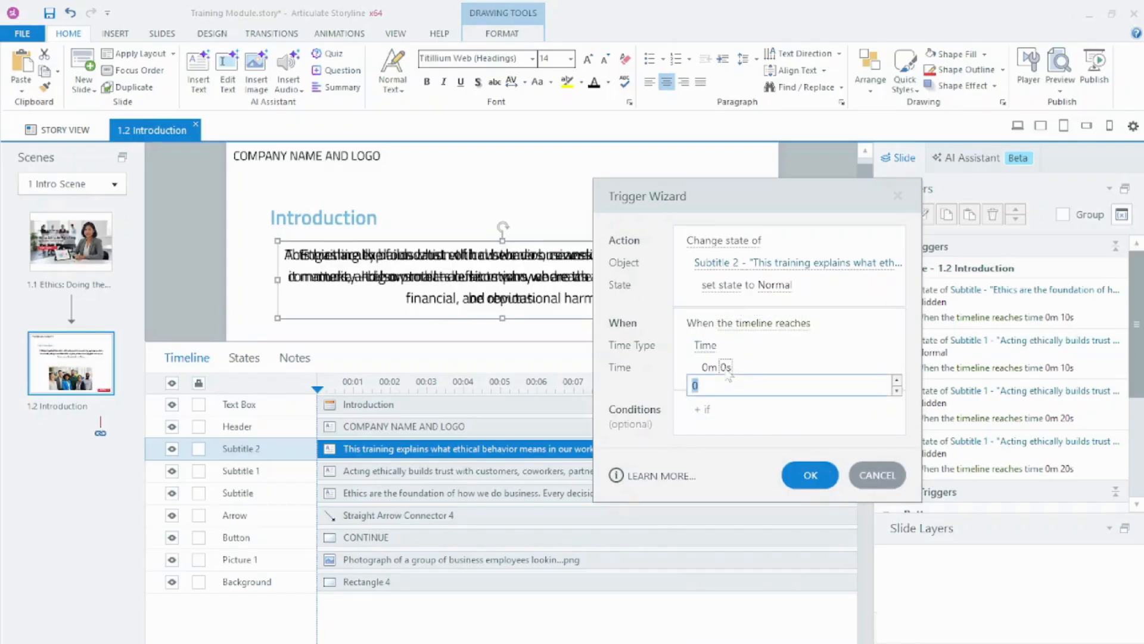
{"action": "type", "text": "20"}
{"action": "key", "text": "Return"}
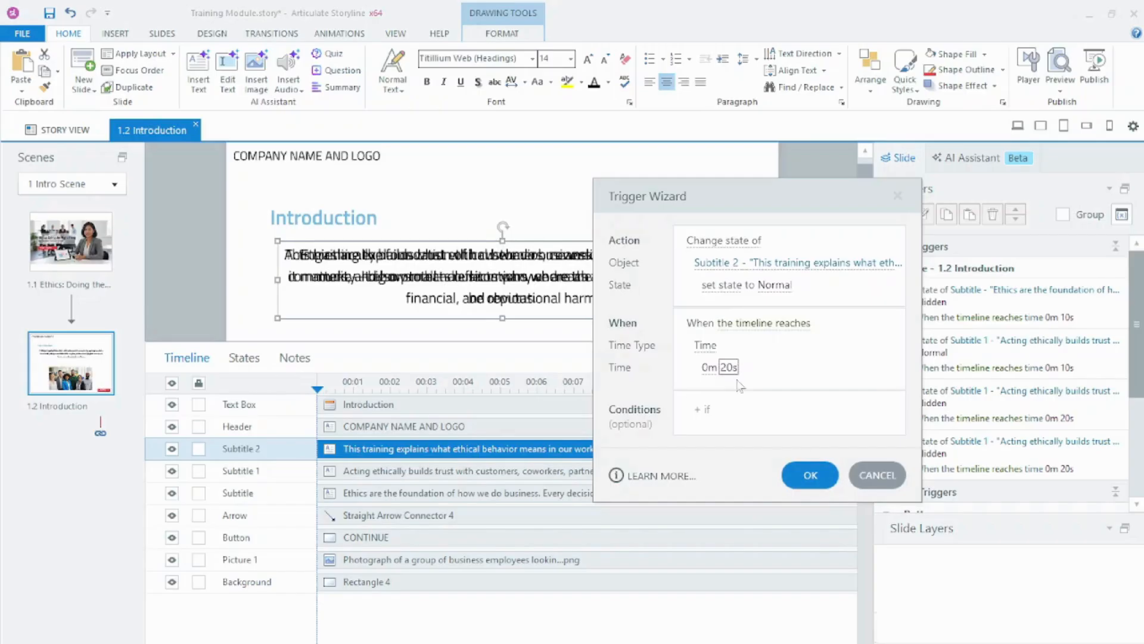
{"action": "left_click", "coordinate": [810, 475]}
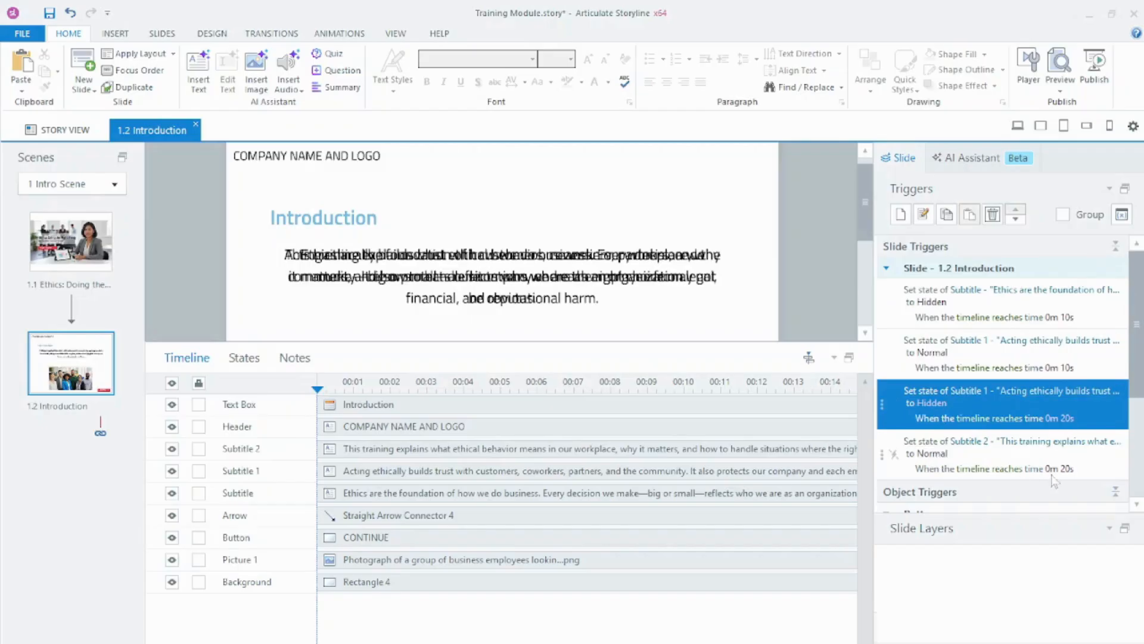
Step: Add a Hidden state to the CONTINUE button on the Introduction slide and finish editing its states
{"action": "scroll", "coordinate": [1096, 453], "scroll_direction": "down", "scroll_amount": 3}
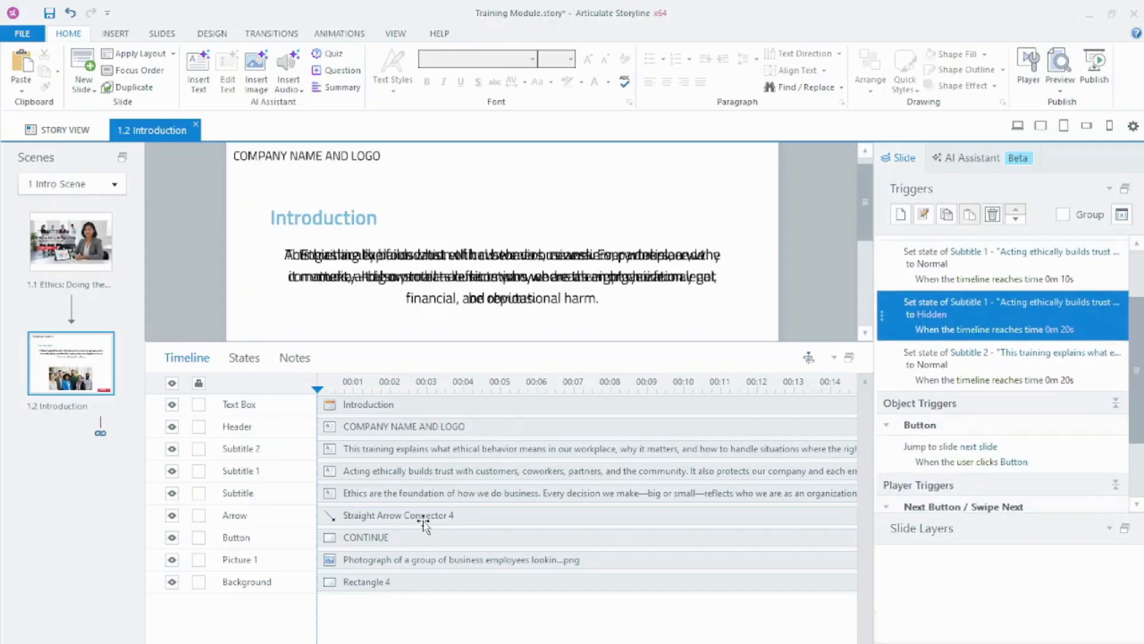
{"action": "left_click", "coordinate": [362, 536]}
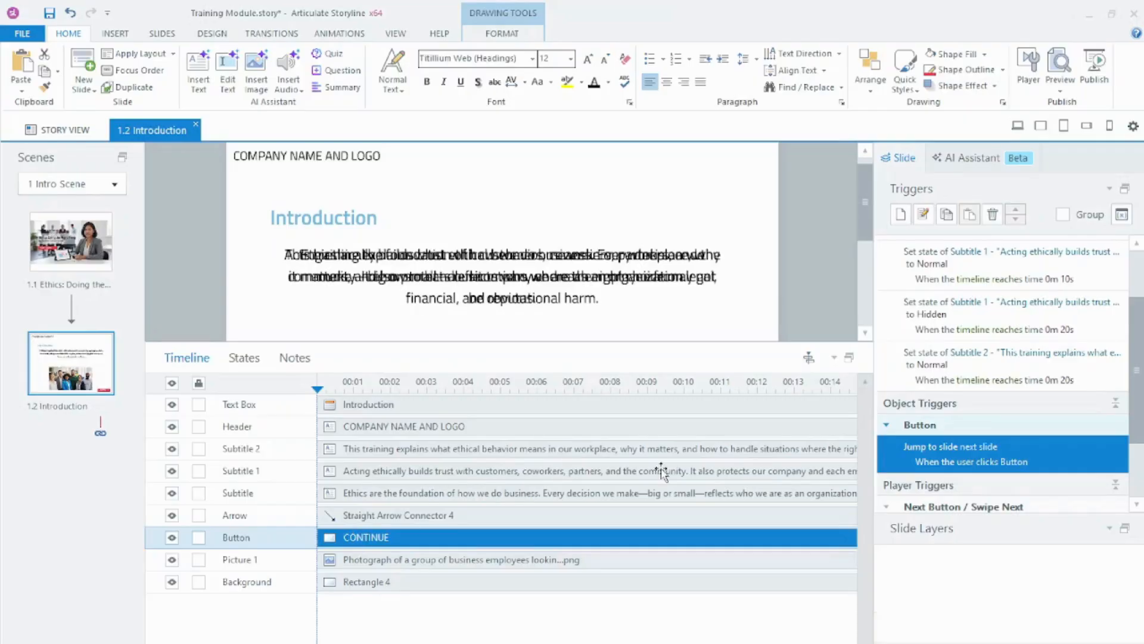
{"action": "left_click", "coordinate": [899, 216]}
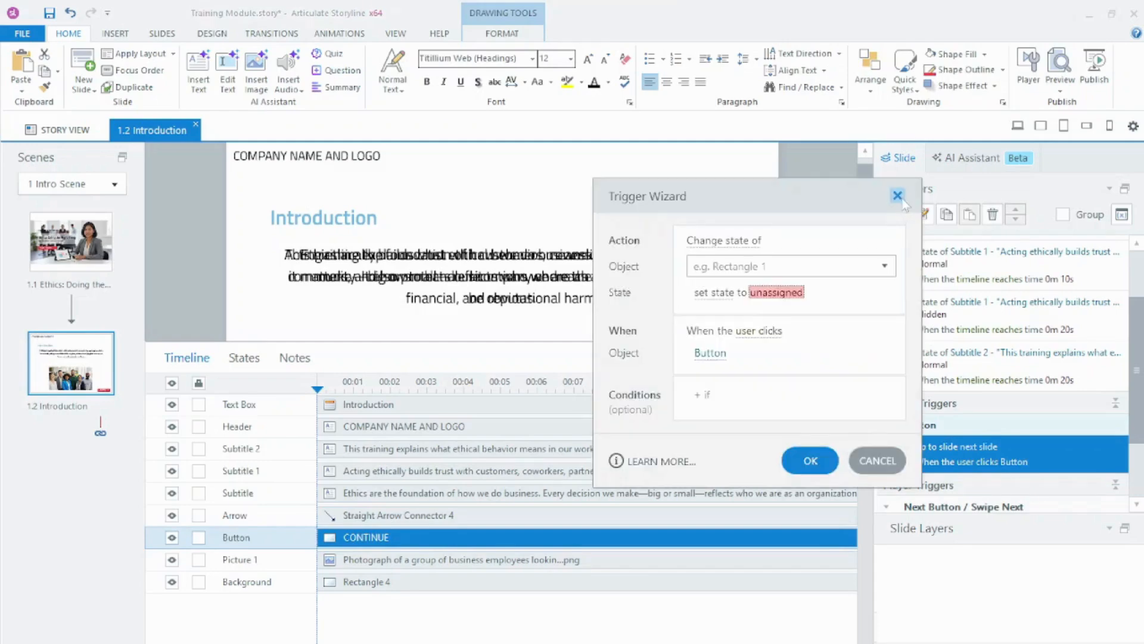
{"action": "left_click", "coordinate": [898, 196]}
{"action": "left_click", "coordinate": [241, 363]}
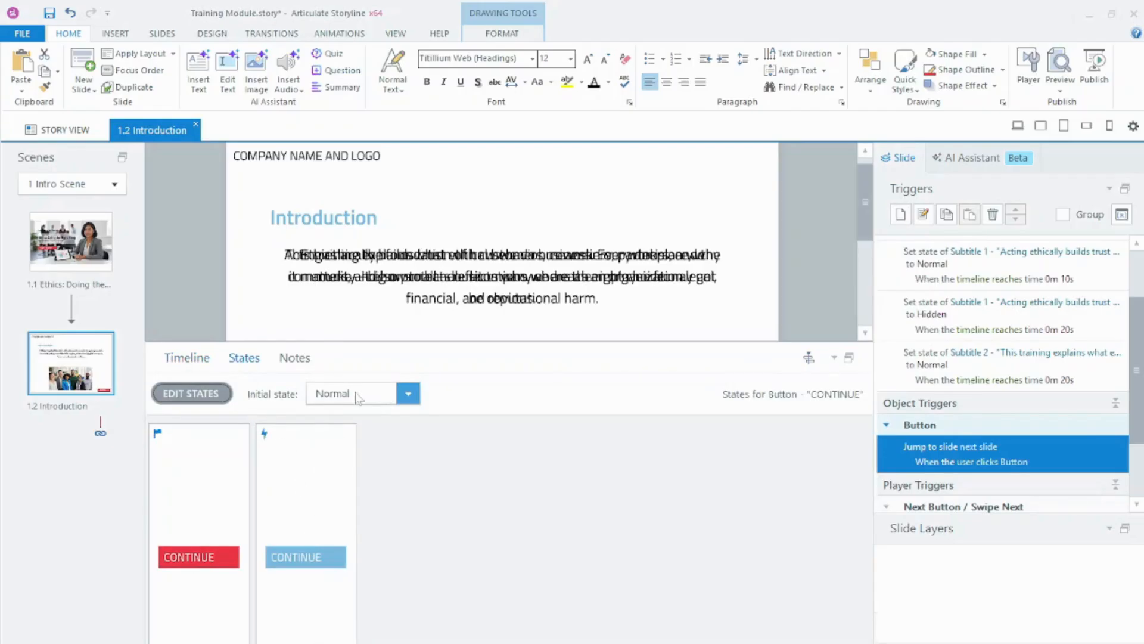
{"action": "left_click", "coordinate": [198, 396]}
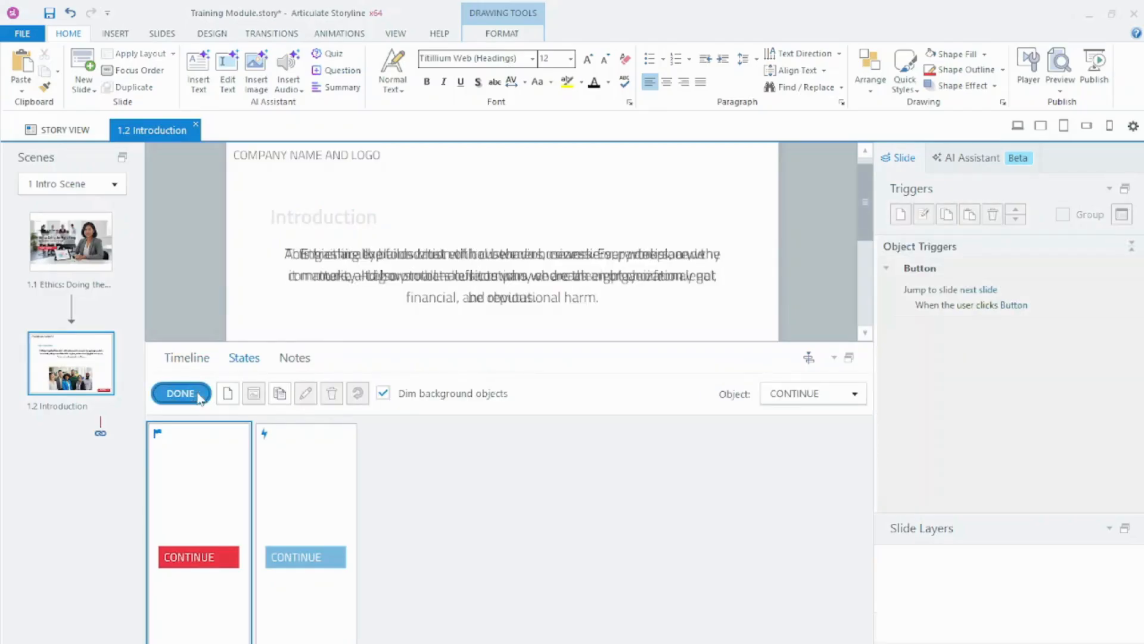
{"action": "left_click", "coordinate": [228, 393]}
{"action": "type", "text": "Hidden"}
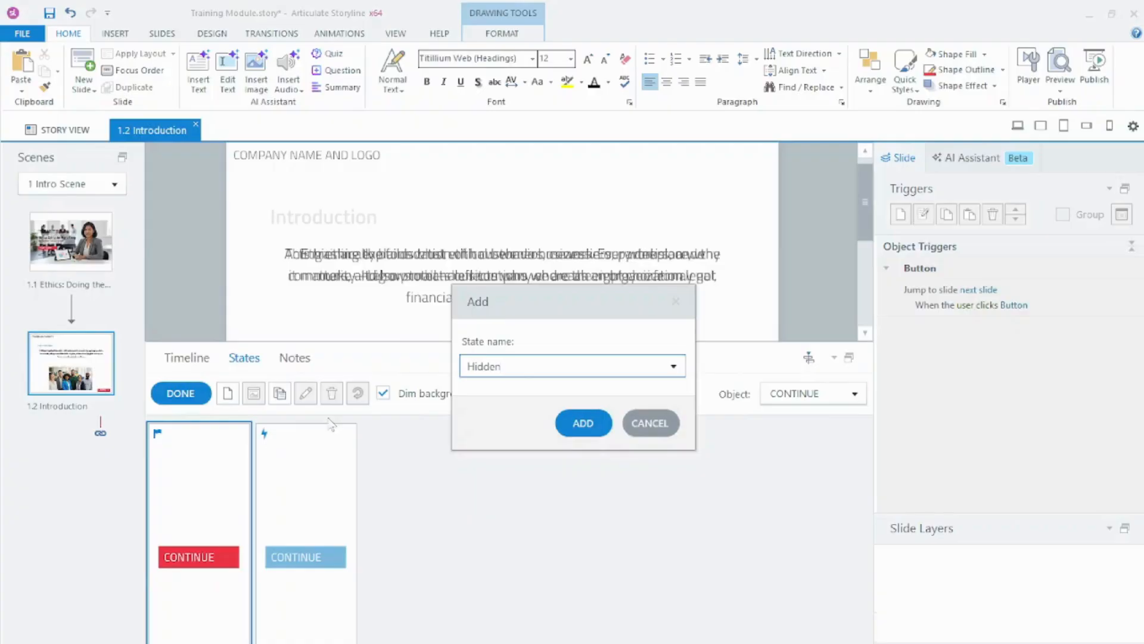
{"action": "left_click", "coordinate": [582, 423]}
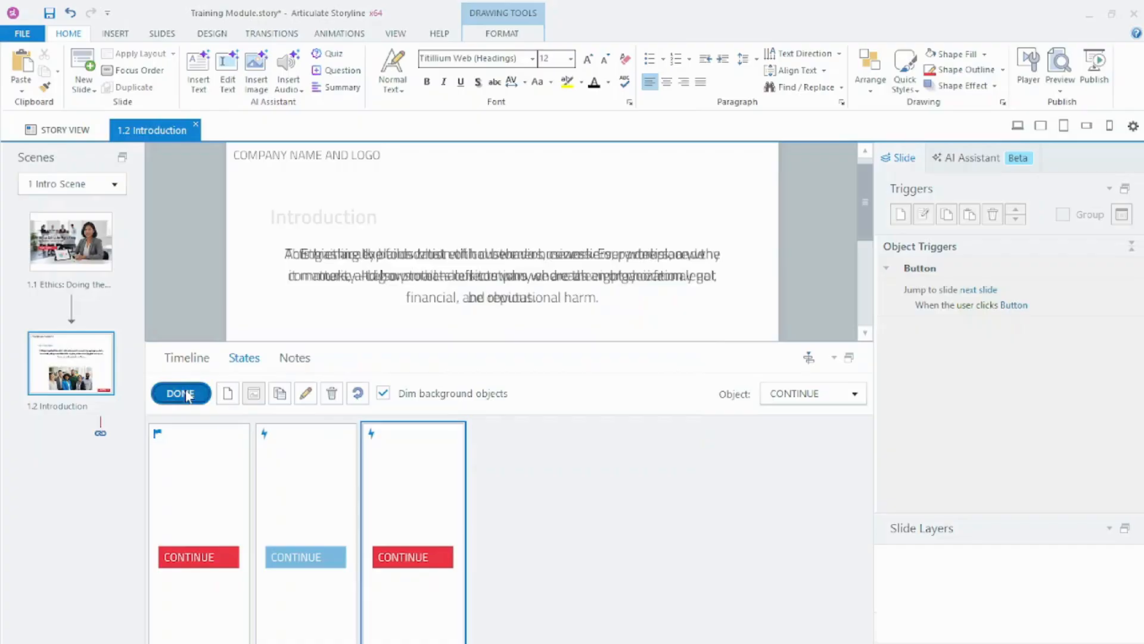
{"action": "left_click", "coordinate": [186, 394]}
Step: Set the CONTINUE button's initial state to Hidden and return to the slide's timeline
{"action": "left_click", "coordinate": [326, 394]}
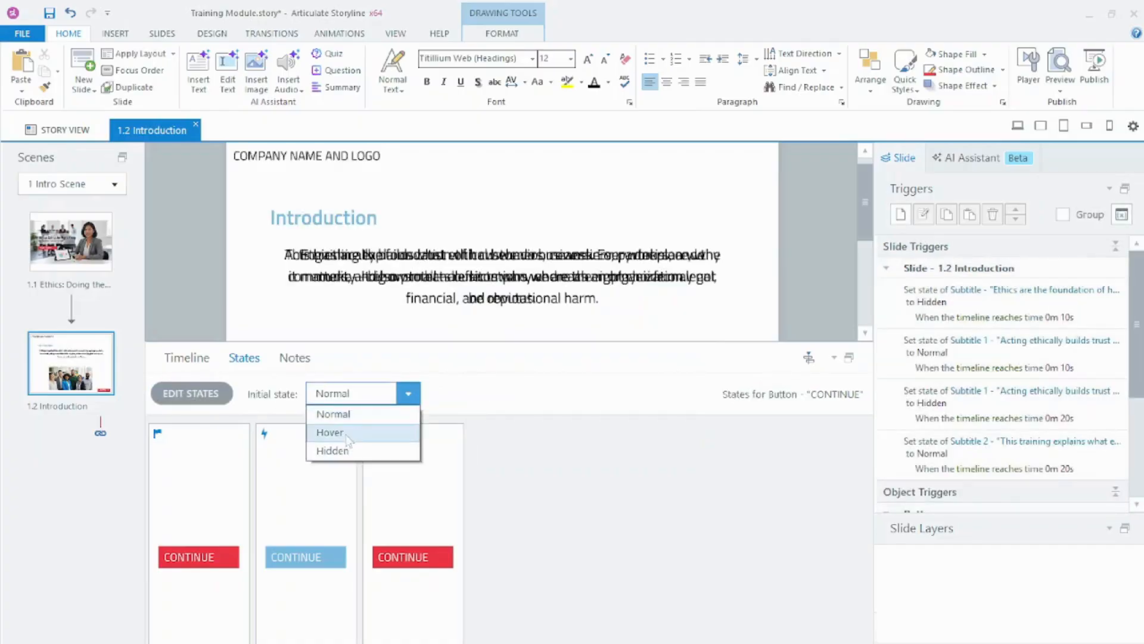
{"action": "left_click", "coordinate": [362, 453]}
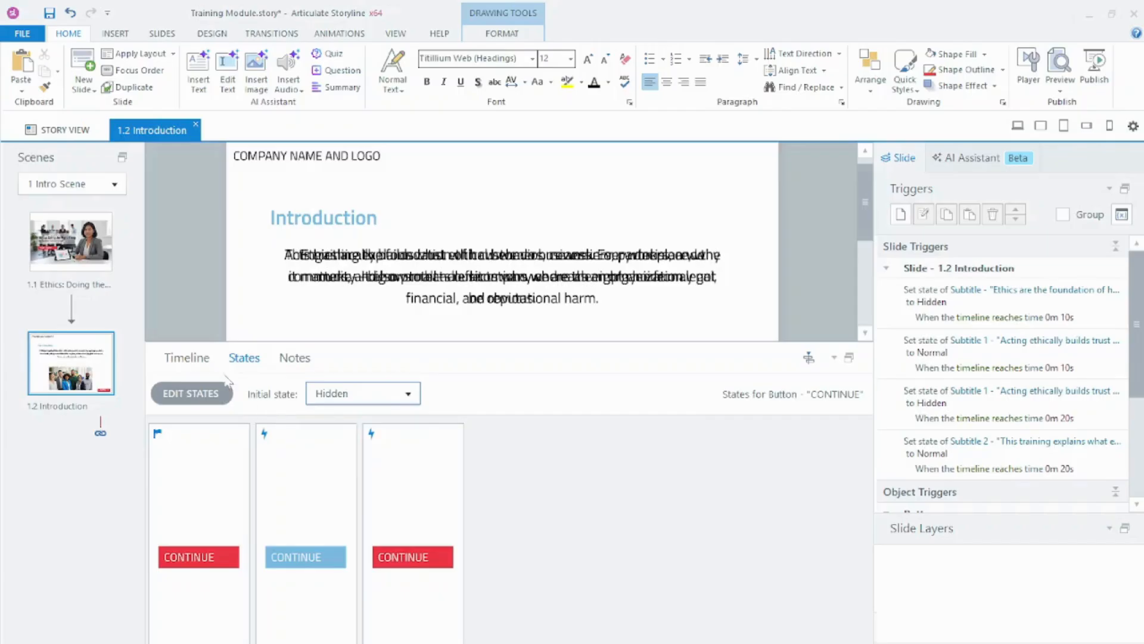
{"action": "left_click", "coordinate": [198, 359]}
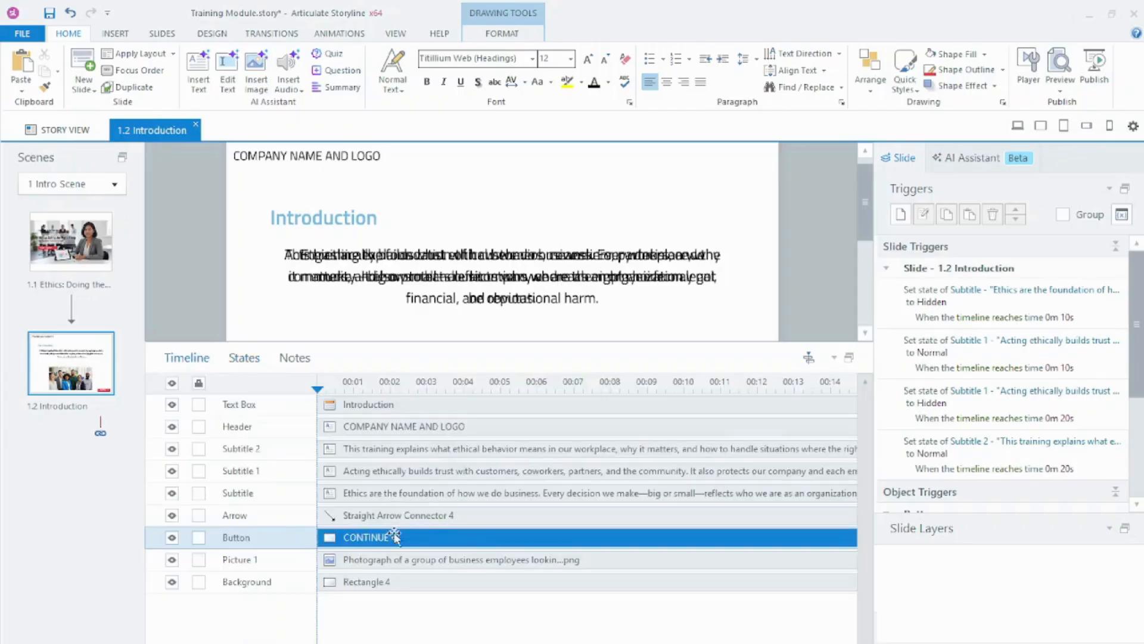
Step: Create a trigger that sets the CONTINUE button to Normal when the timeline reaches 0m 30s
{"action": "left_click", "coordinate": [901, 215]}
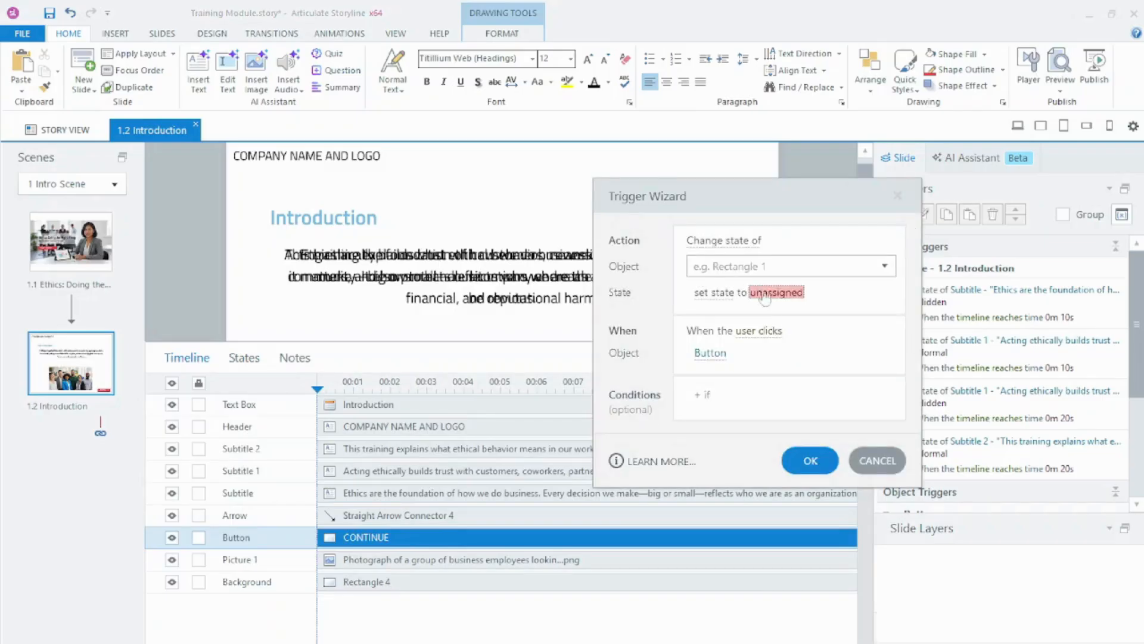
{"action": "left_click", "coordinate": [742, 244]}
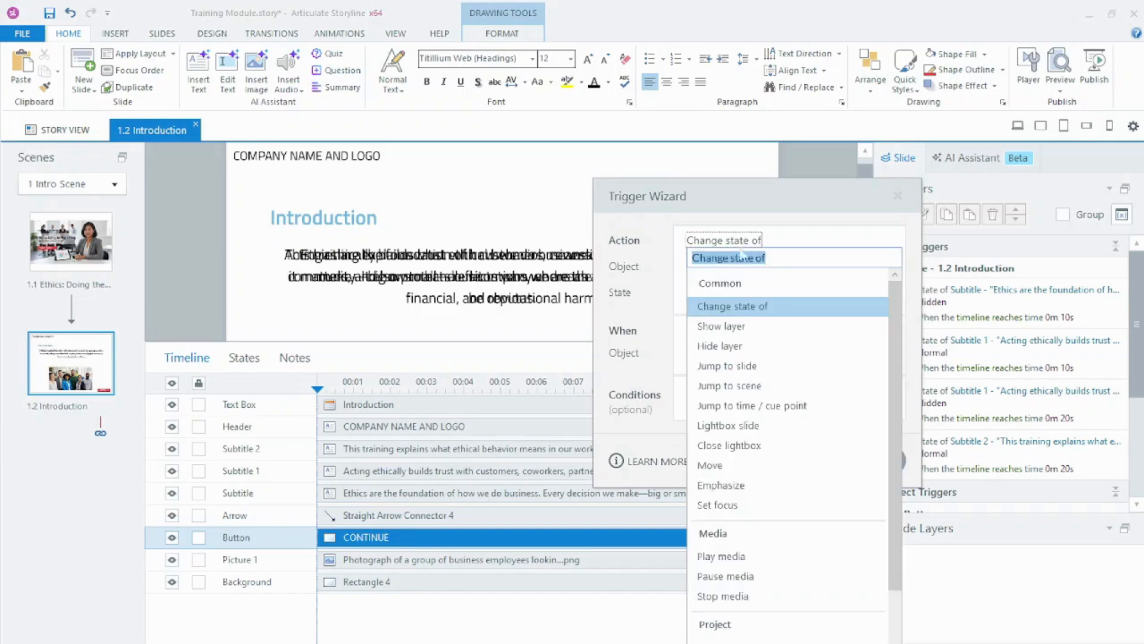
{"action": "left_click", "coordinate": [734, 306]}
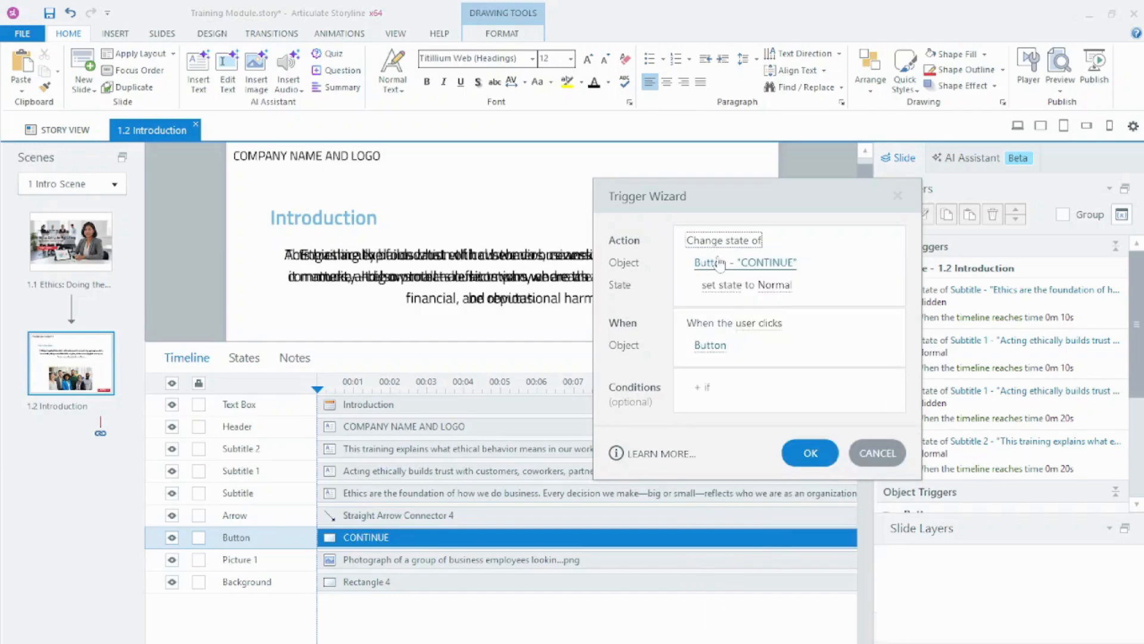
{"action": "left_click", "coordinate": [759, 323]}
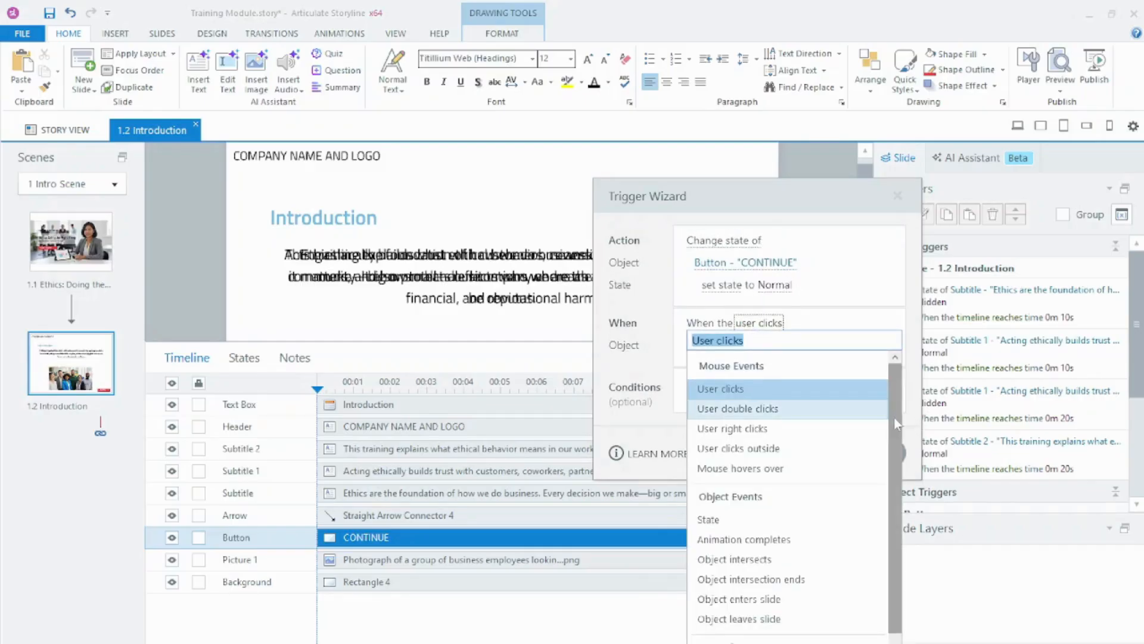
{"action": "scroll", "coordinate": [892, 415], "scroll_direction": "down", "scroll_amount": 3}
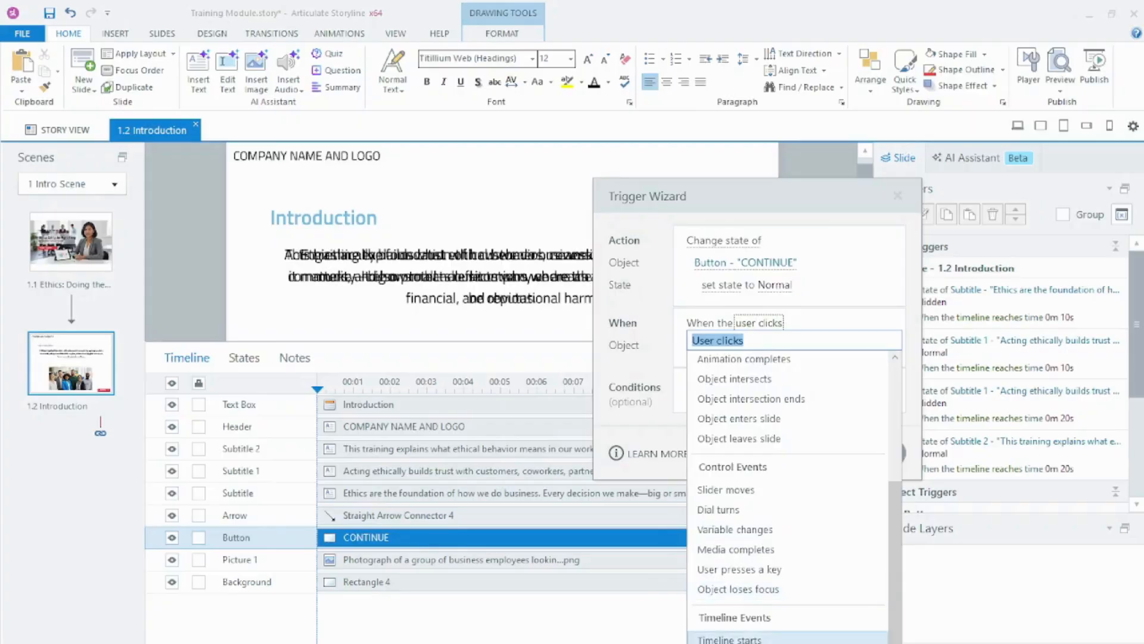
{"action": "left_click", "coordinate": [834, 642]}
{"action": "left_click", "coordinate": [727, 367]}
{"action": "type", "text": "30"}
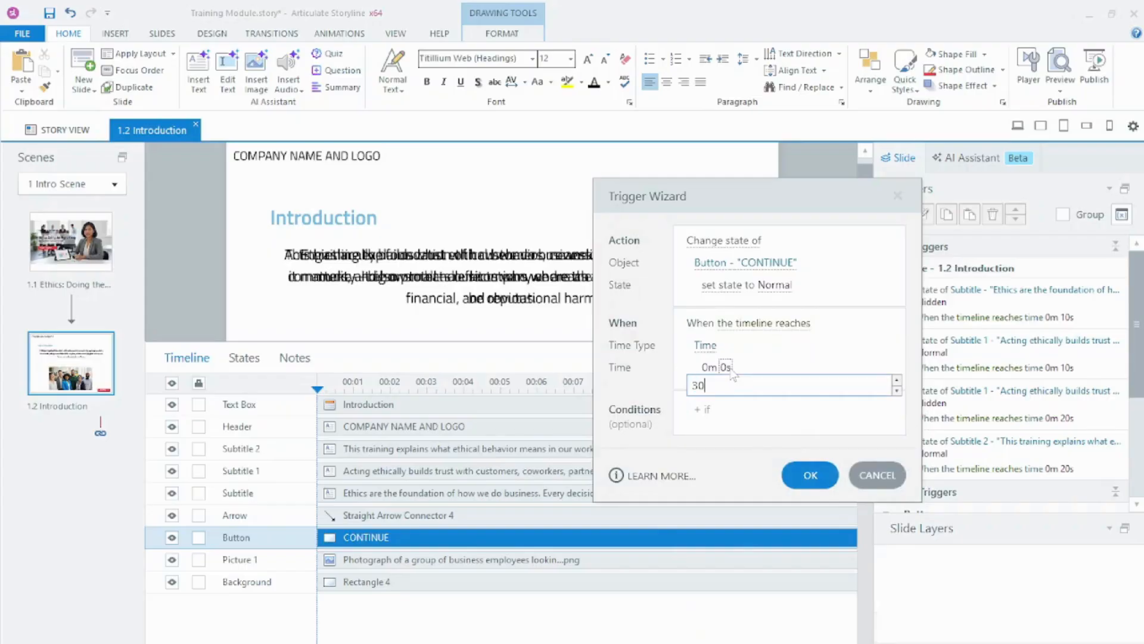
{"action": "left_click", "coordinate": [806, 476]}
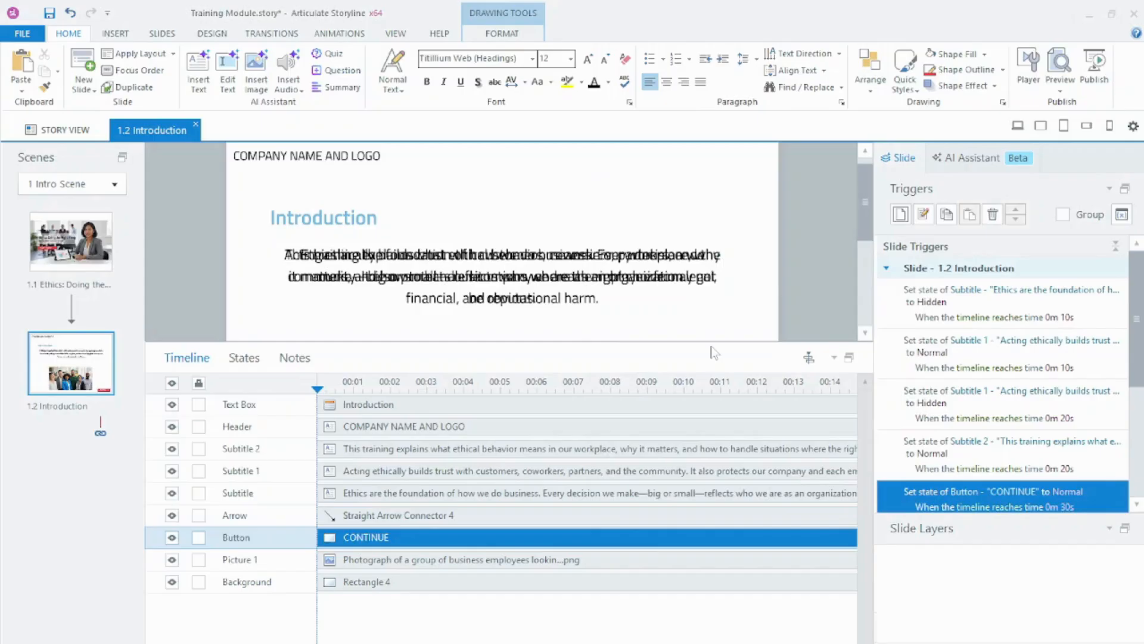
Step: Save the project and apply a Fade entrance animation to Subtitle, the "Ethics are the foundation" text box on the Introduction slide
{"action": "left_click", "coordinate": [50, 13]}
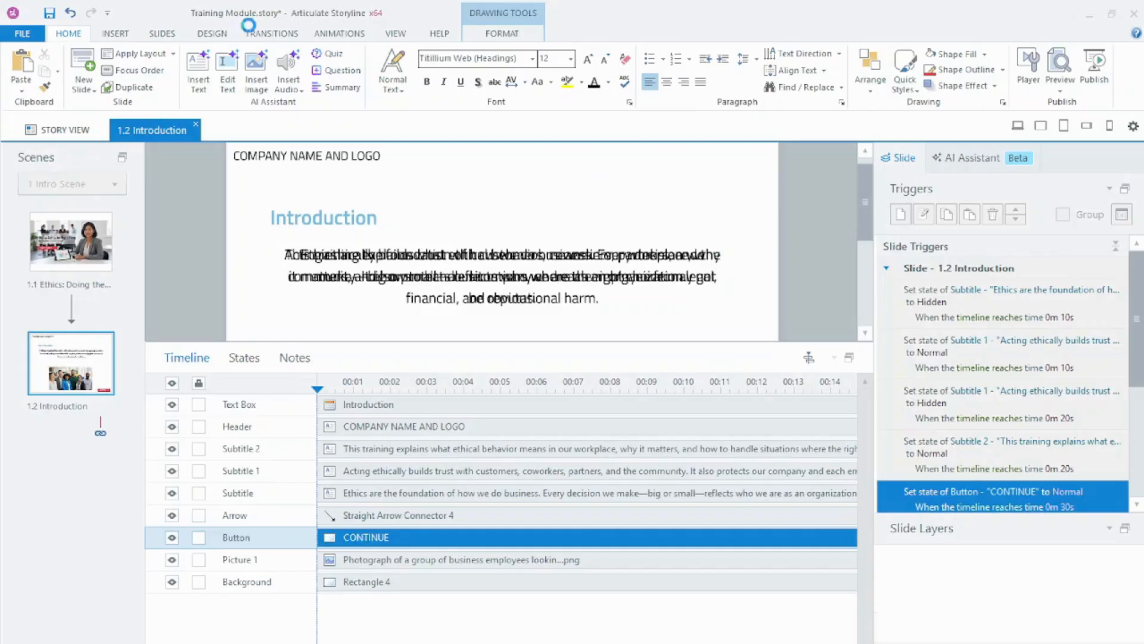
{"action": "left_click", "coordinate": [333, 36]}
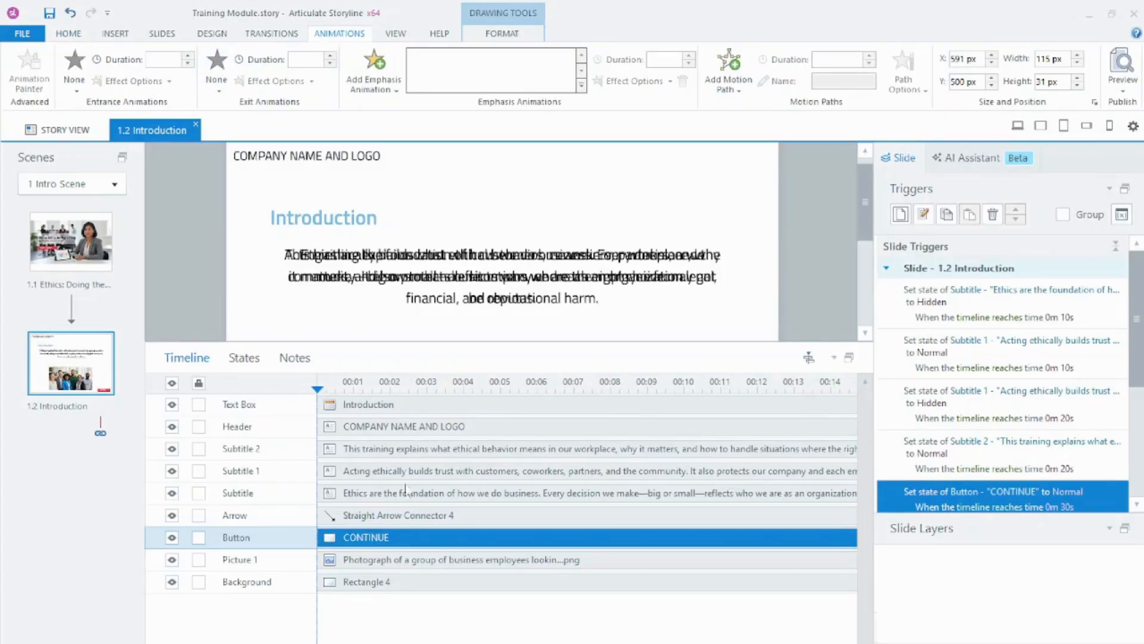
{"action": "left_click", "coordinate": [392, 493]}
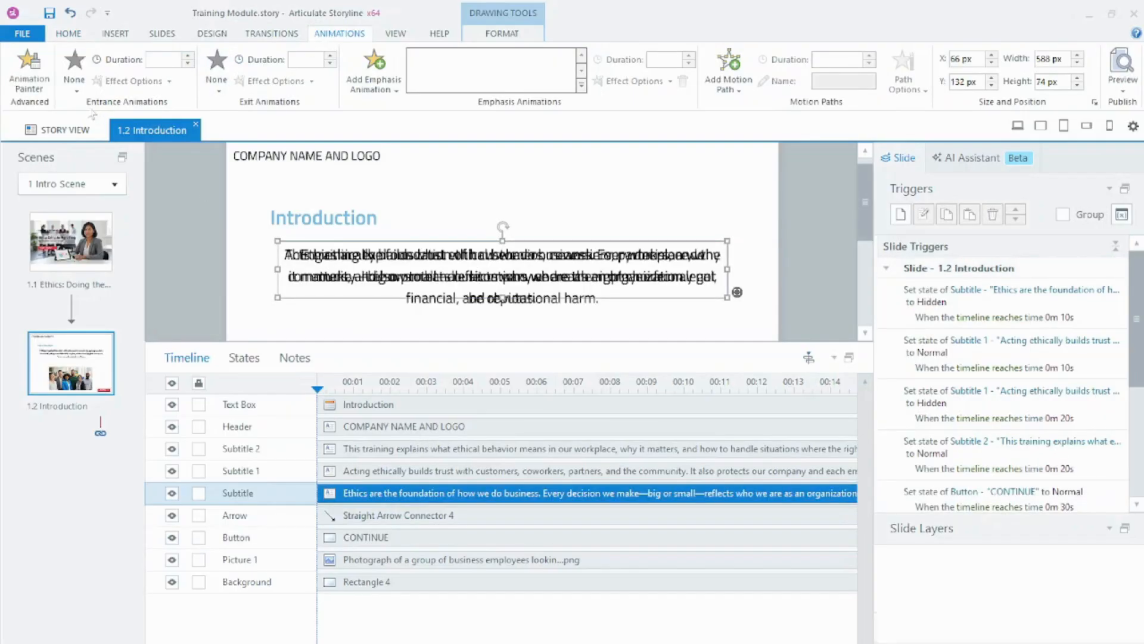
{"action": "left_click", "coordinate": [74, 89]}
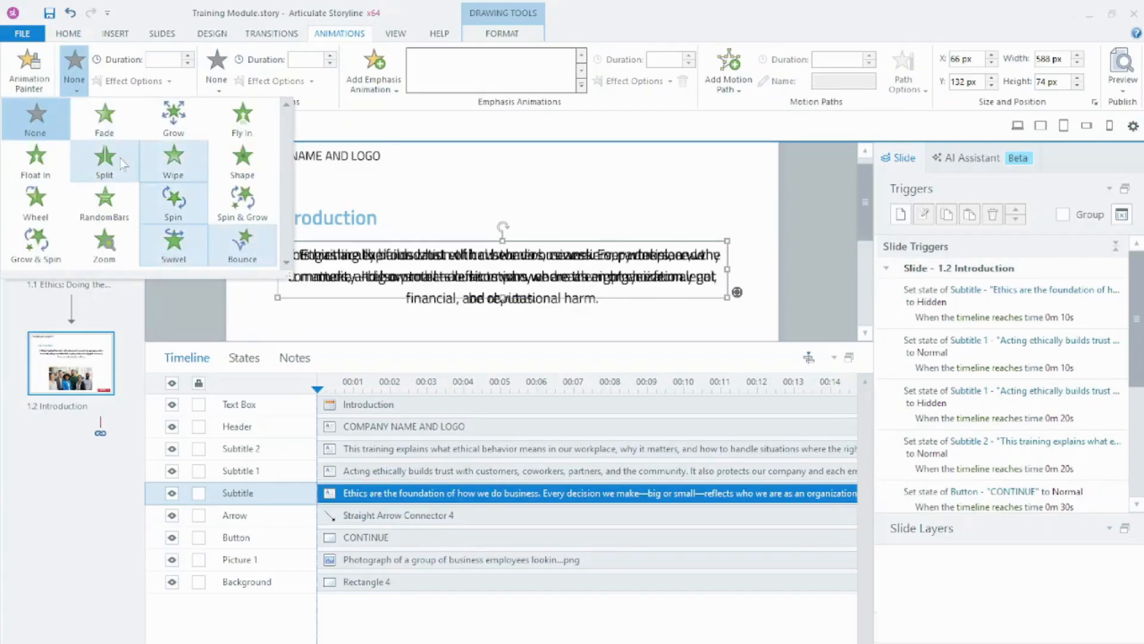
{"action": "left_click", "coordinate": [106, 129]}
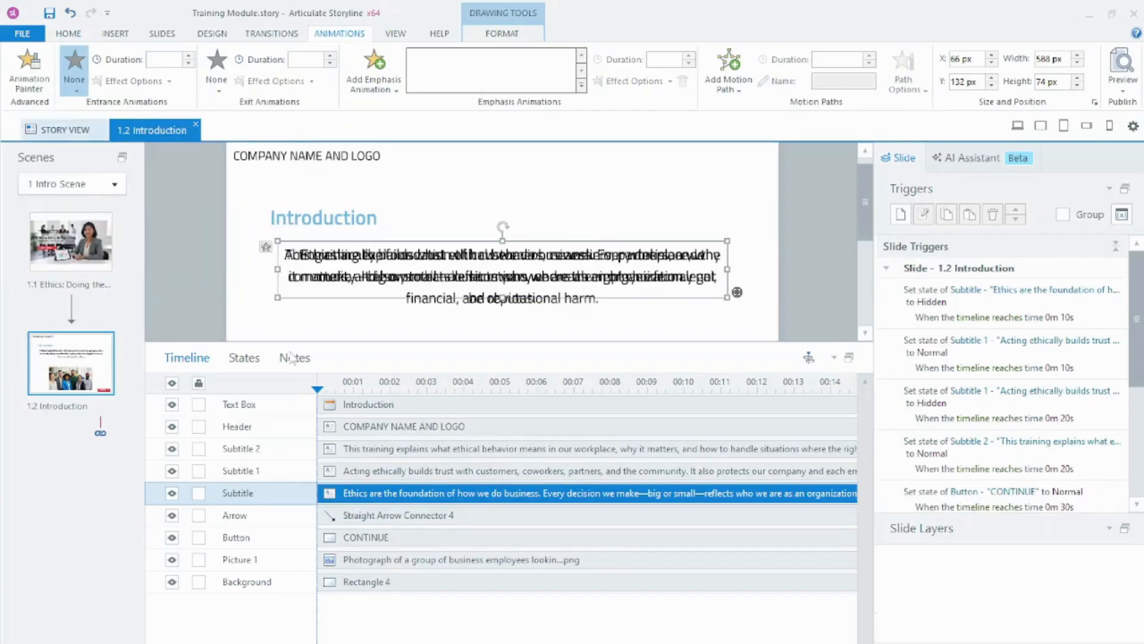
Step: Apply a Fade entrance animation to the Subtitle 1 and Subtitle 2 text boxes
{"action": "left_click", "coordinate": [365, 470]}
{"action": "left_click", "coordinate": [74, 77]}
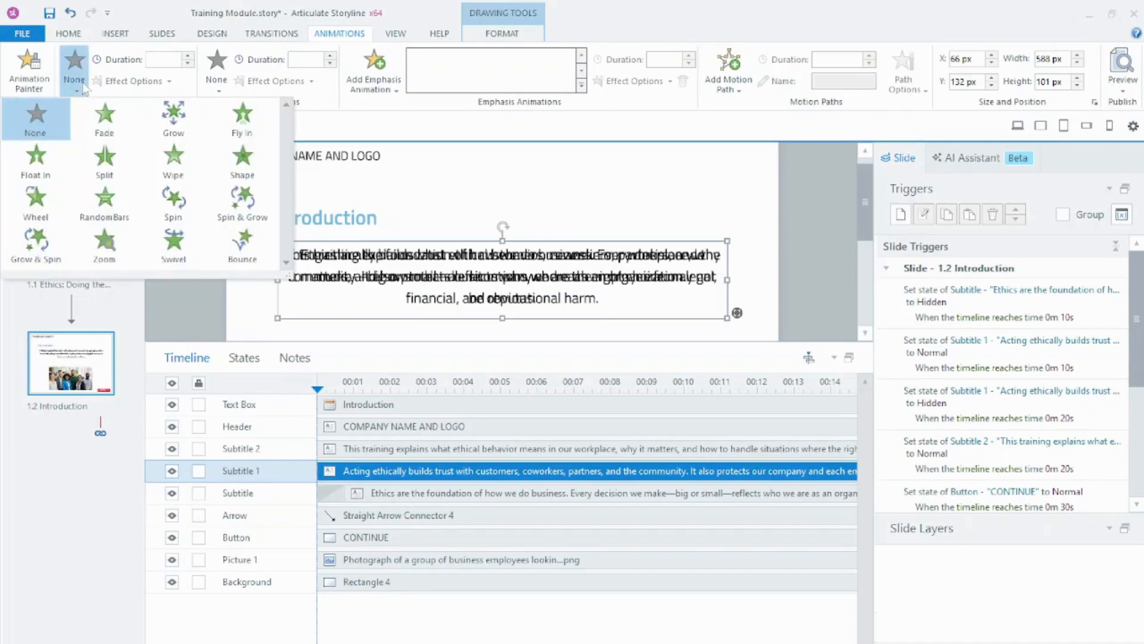
{"action": "left_click", "coordinate": [105, 130]}
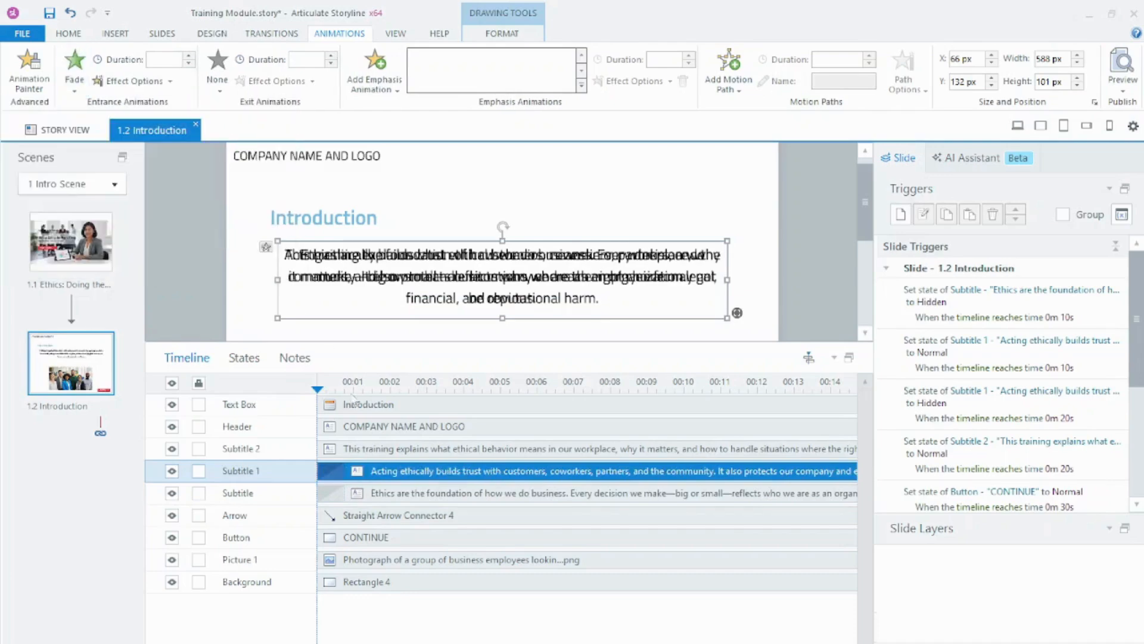
{"action": "left_click", "coordinate": [387, 448]}
{"action": "left_click", "coordinate": [74, 75]}
{"action": "left_click", "coordinate": [115, 128]}
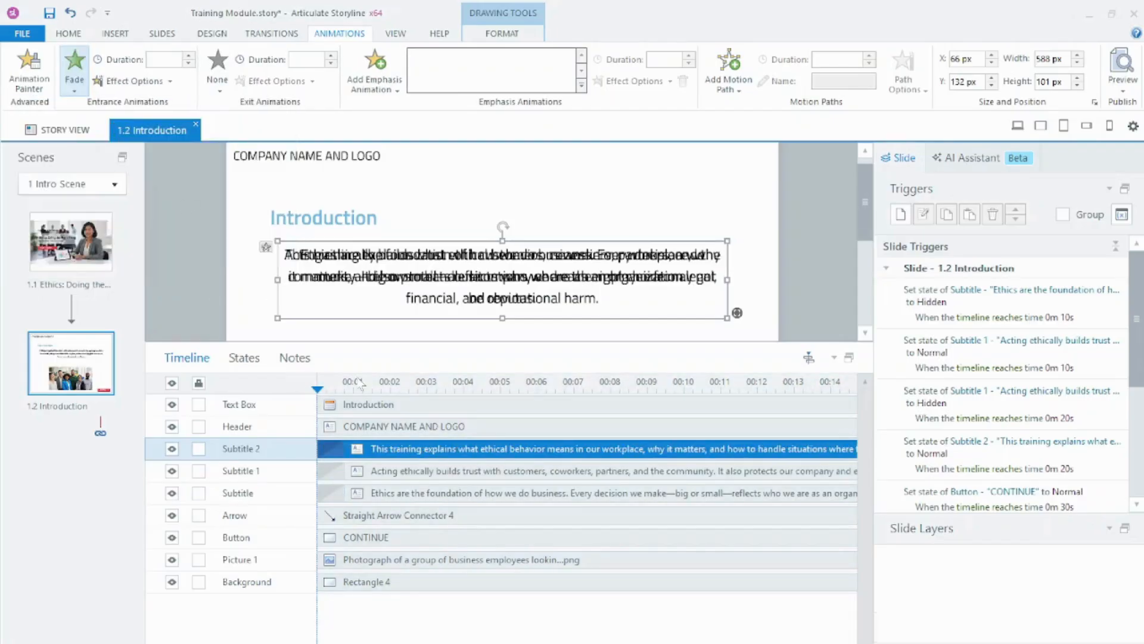
Step: Apply a Fade exit animation to the Subtitle and Subtitle 1 text boxes
{"action": "left_click", "coordinate": [412, 492]}
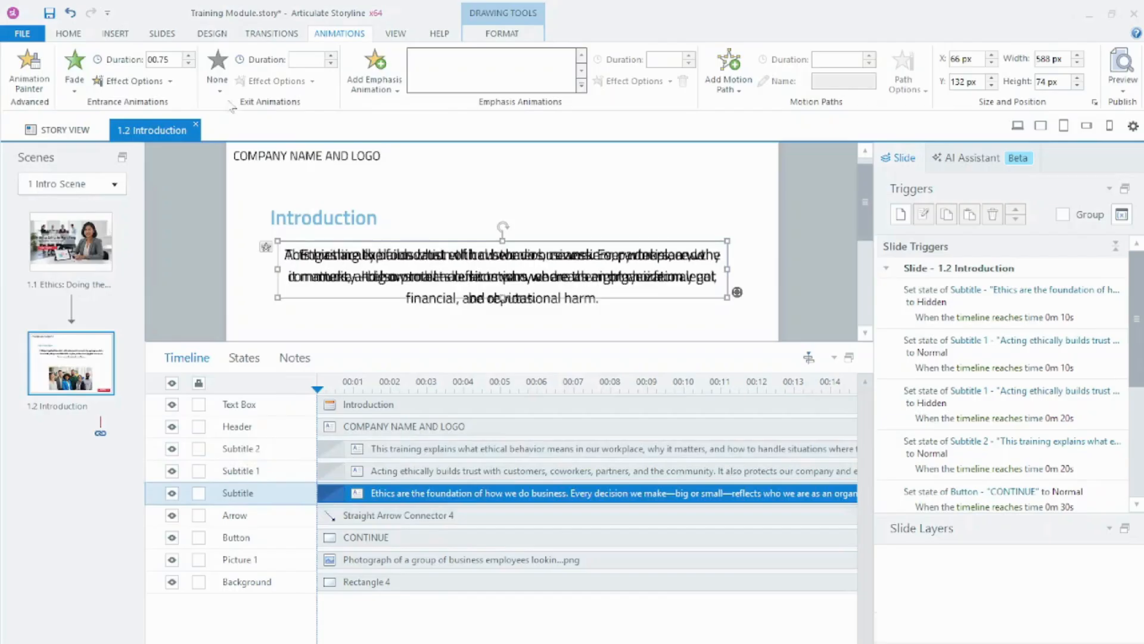
{"action": "left_click", "coordinate": [217, 74]}
{"action": "left_click", "coordinate": [115, 117]}
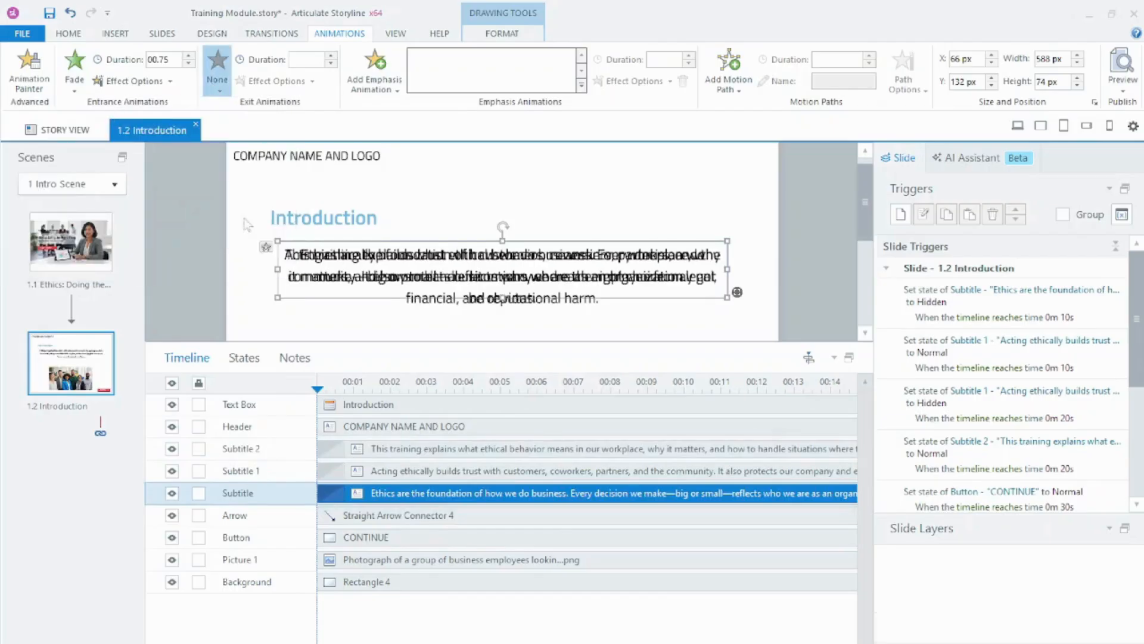
{"action": "left_click", "coordinate": [410, 471]}
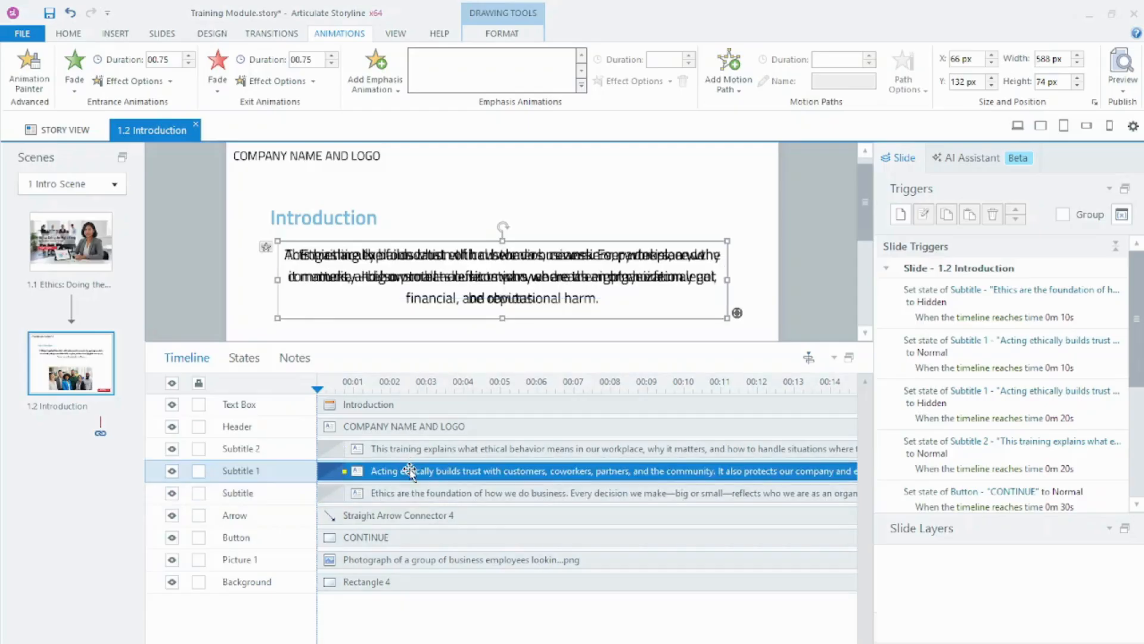
{"action": "left_click", "coordinate": [216, 68]}
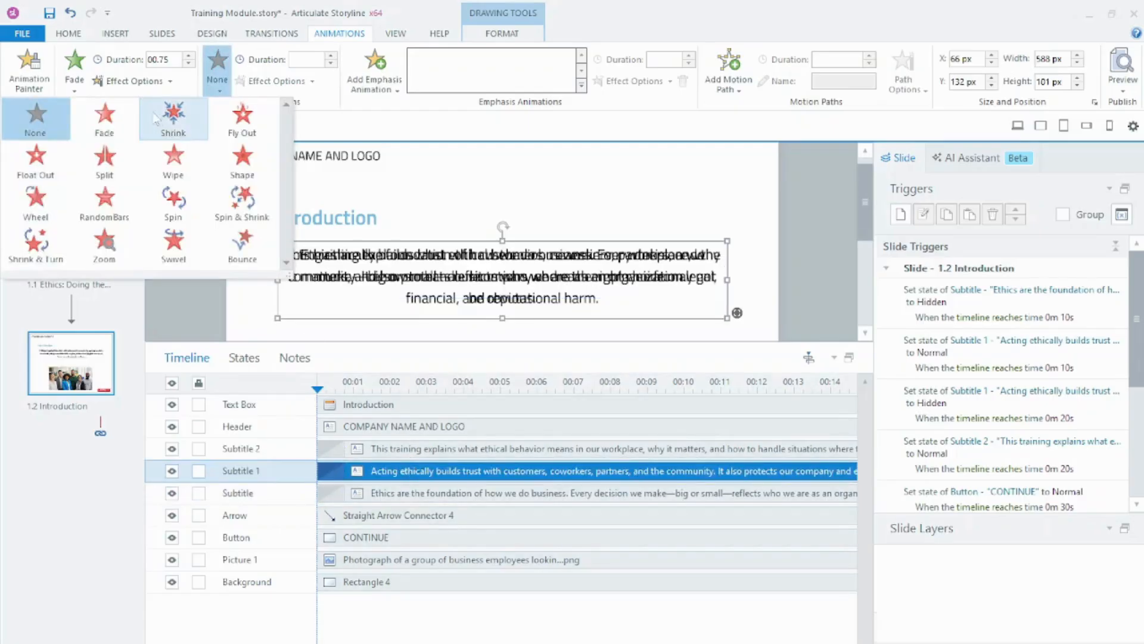
{"action": "left_click", "coordinate": [113, 117]}
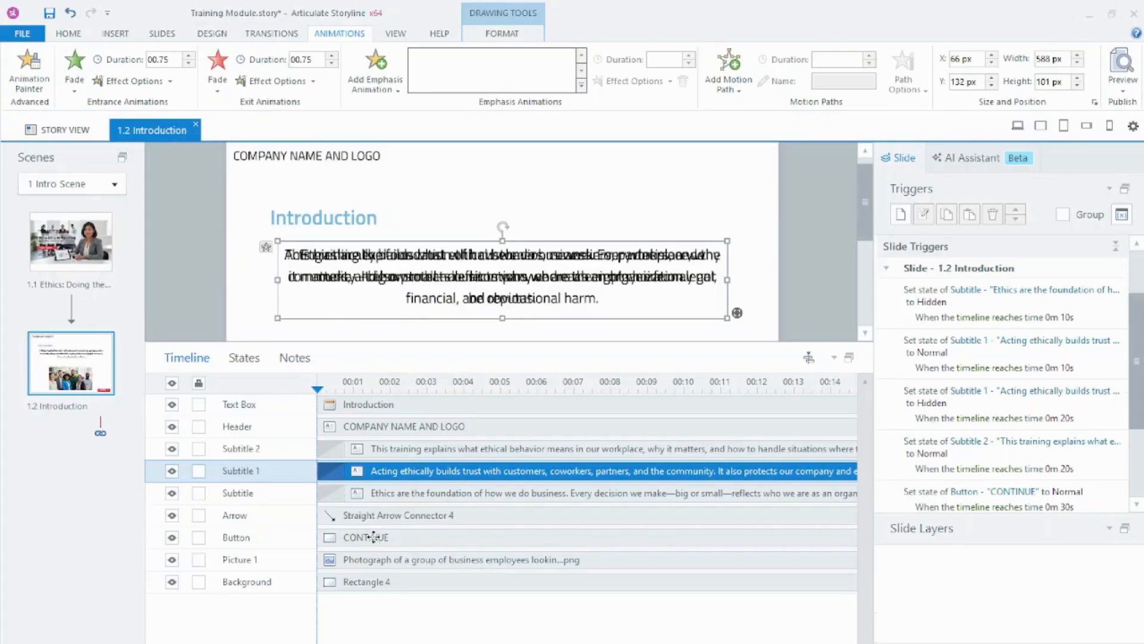
Step: Apply a Fade entrance animation to the CONTINUE button and save the project
{"action": "left_click", "coordinate": [370, 538]}
{"action": "left_click", "coordinate": [76, 94]}
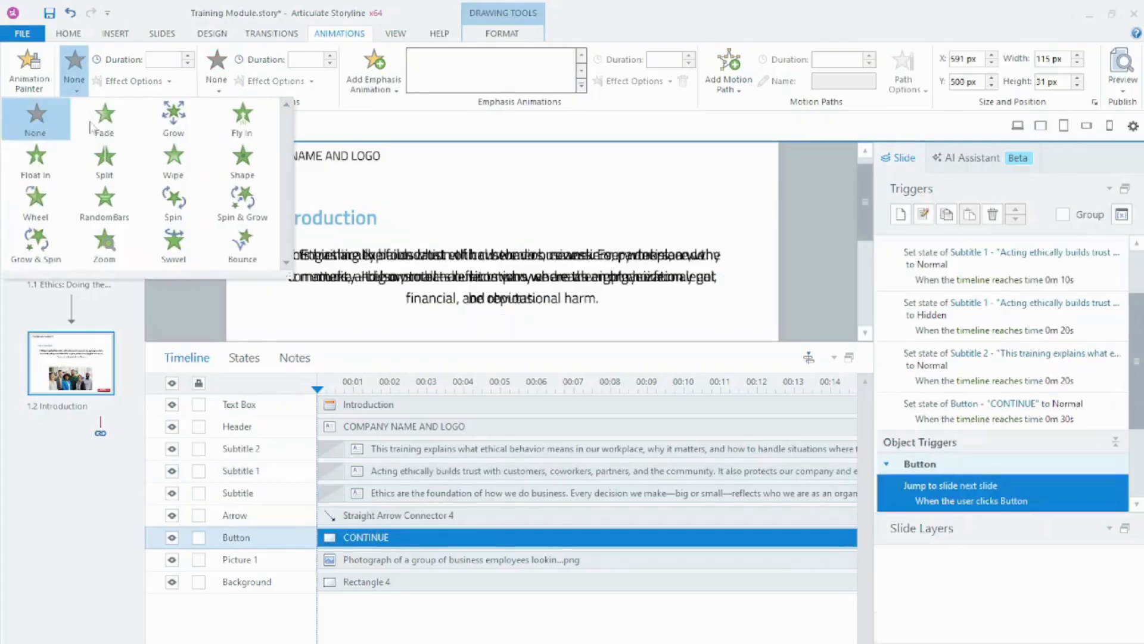
{"action": "left_click", "coordinate": [90, 126]}
{"action": "left_click", "coordinate": [48, 13]}
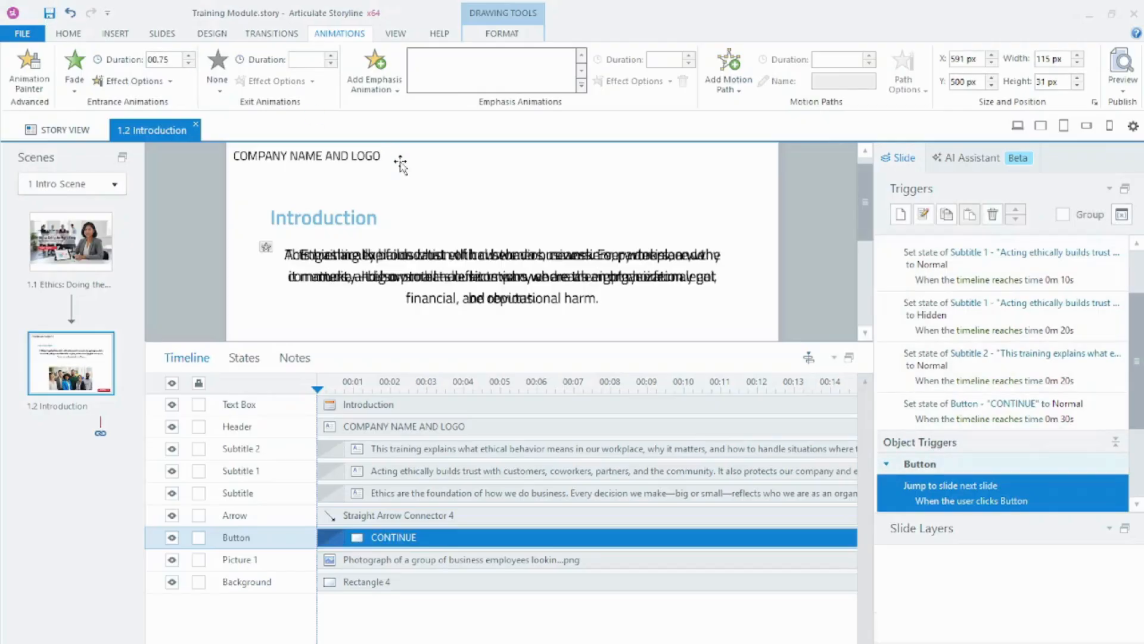
Step: Preview the training module and advance from the title slide to the Introduction slide
{"action": "left_click", "coordinate": [1120, 88]}
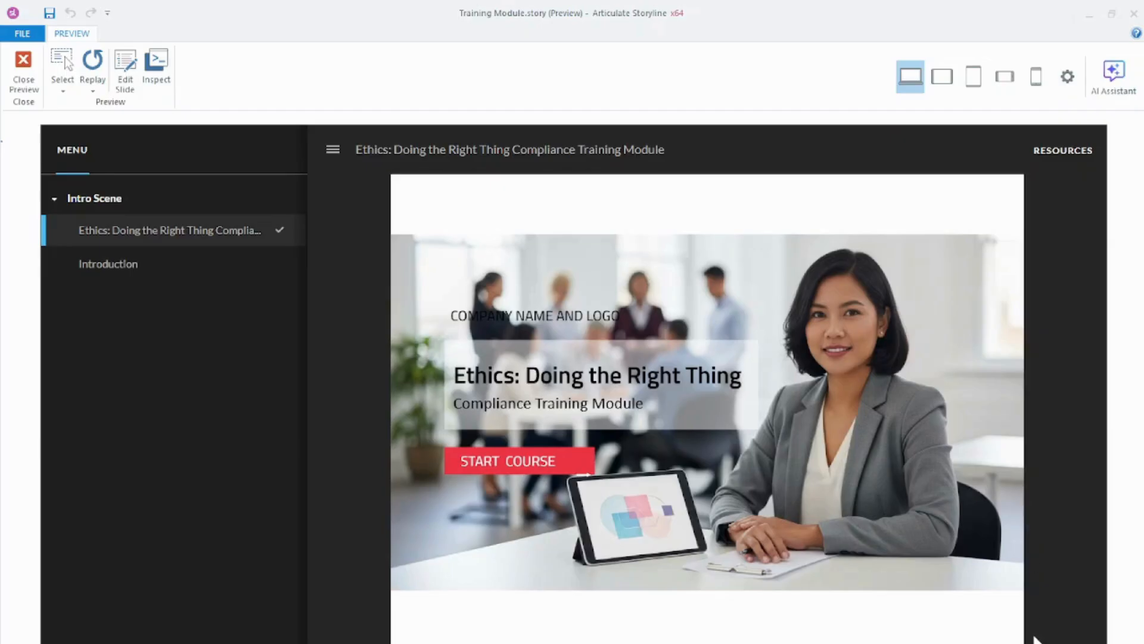
{"action": "left_click", "coordinate": [1067, 643]}
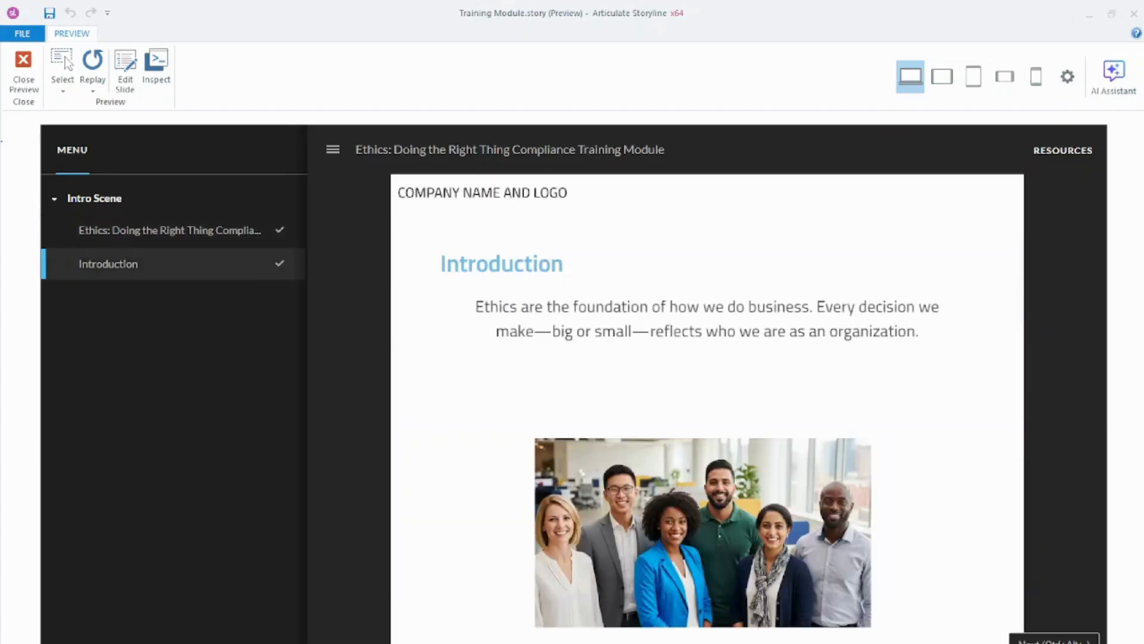